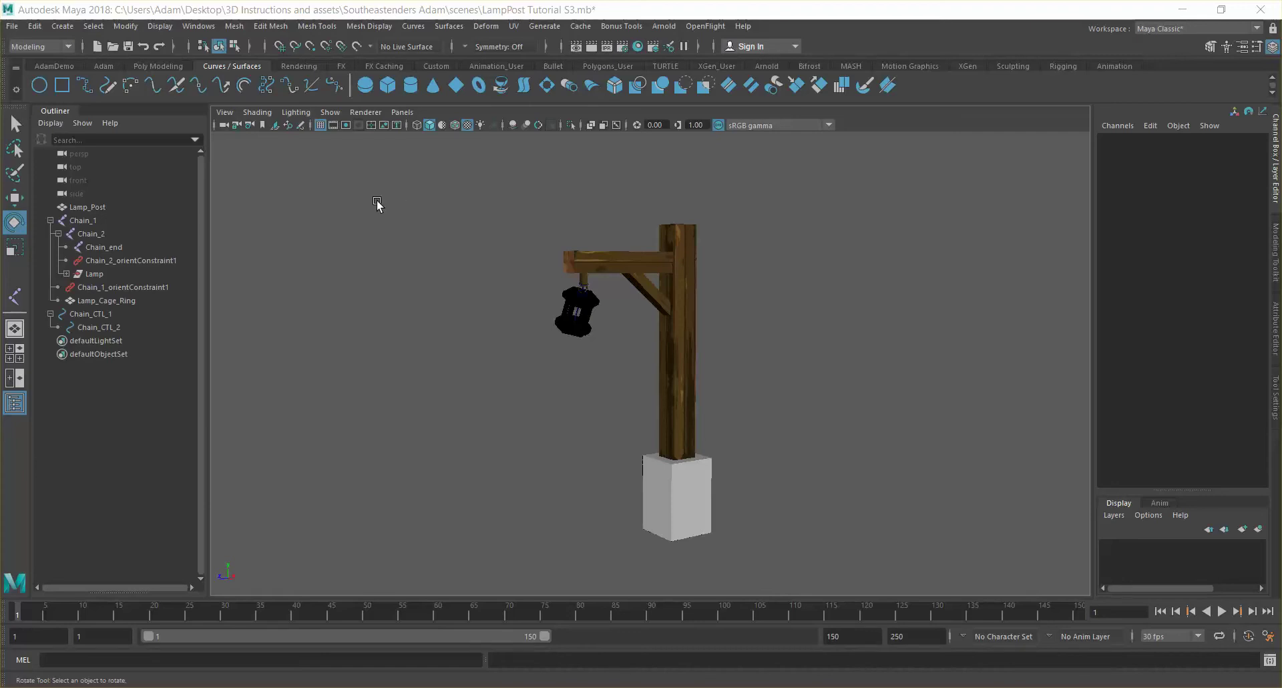
Save the scene as a new version named "LampPost Tutorial S4.mb"
click(12, 26)
mouse_move(34, 27)
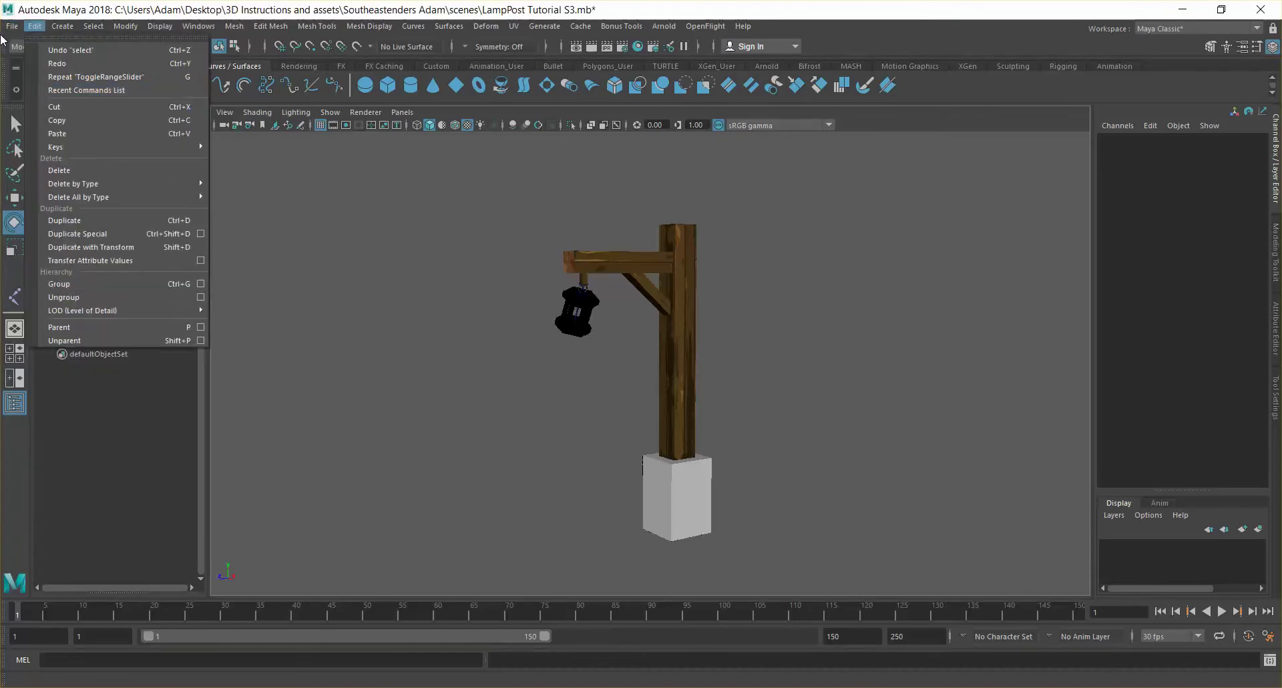
key(Escape)
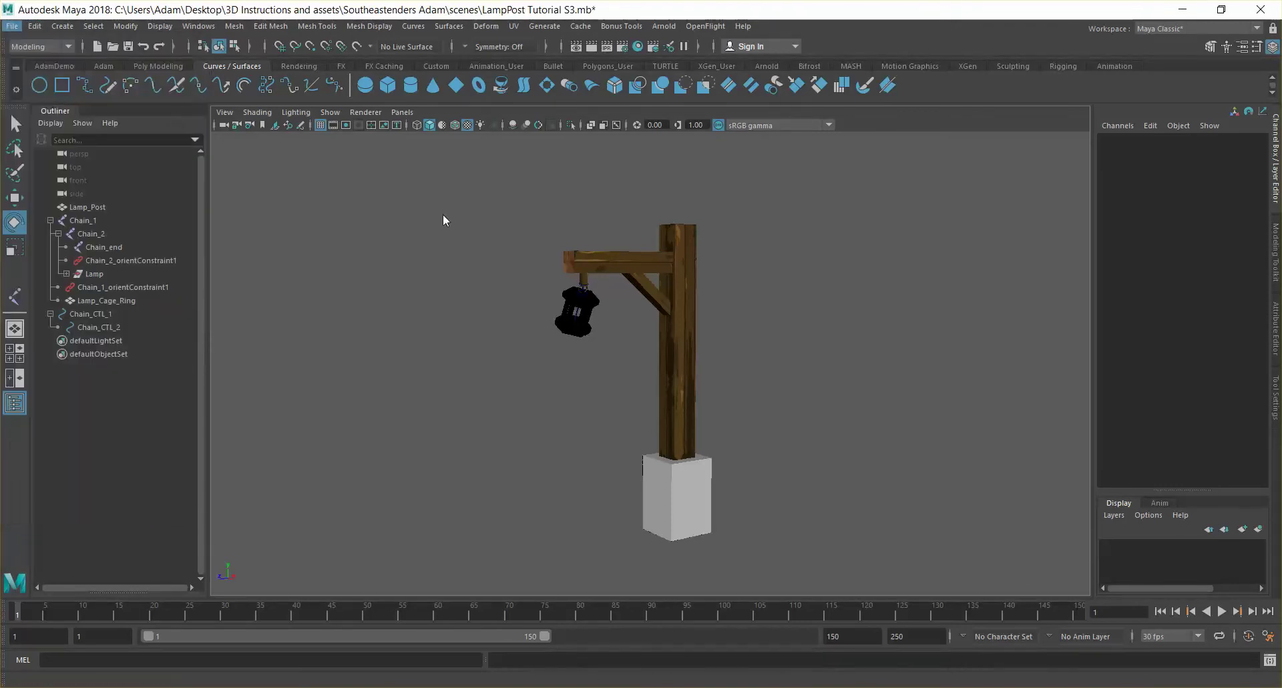
key(ctrl+shift+s)
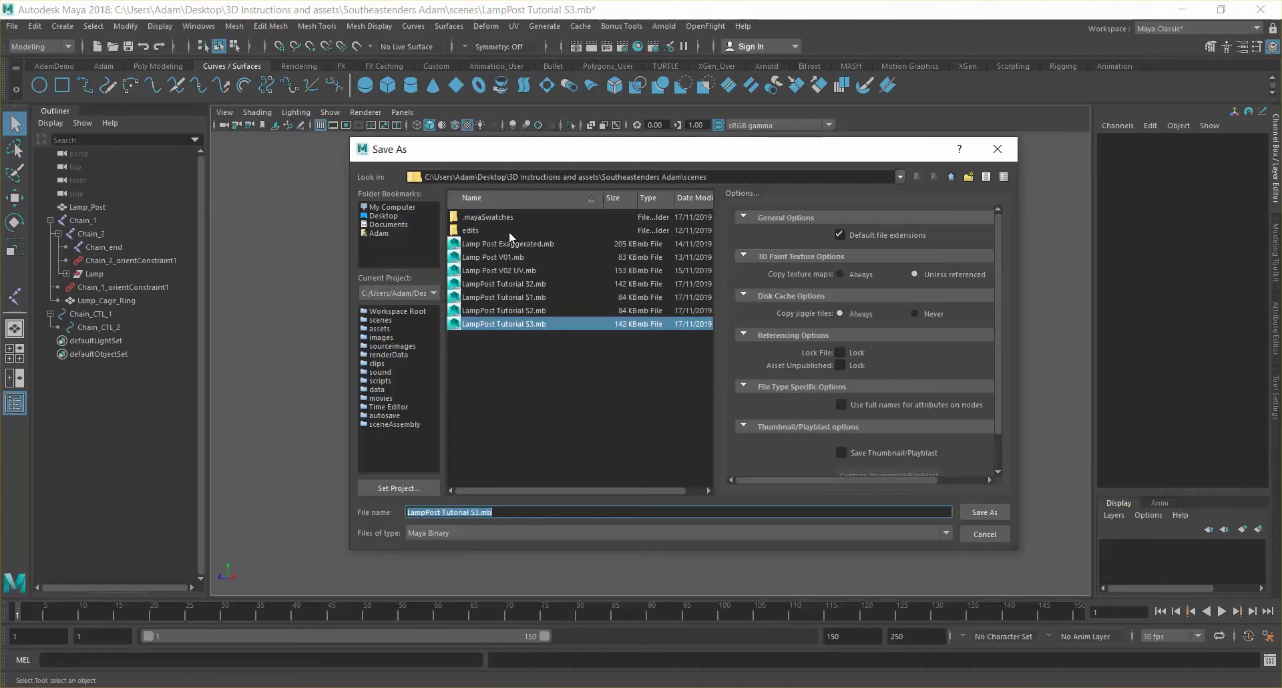
click(476, 511)
key(BackSpace)
text(4)
key(Return)
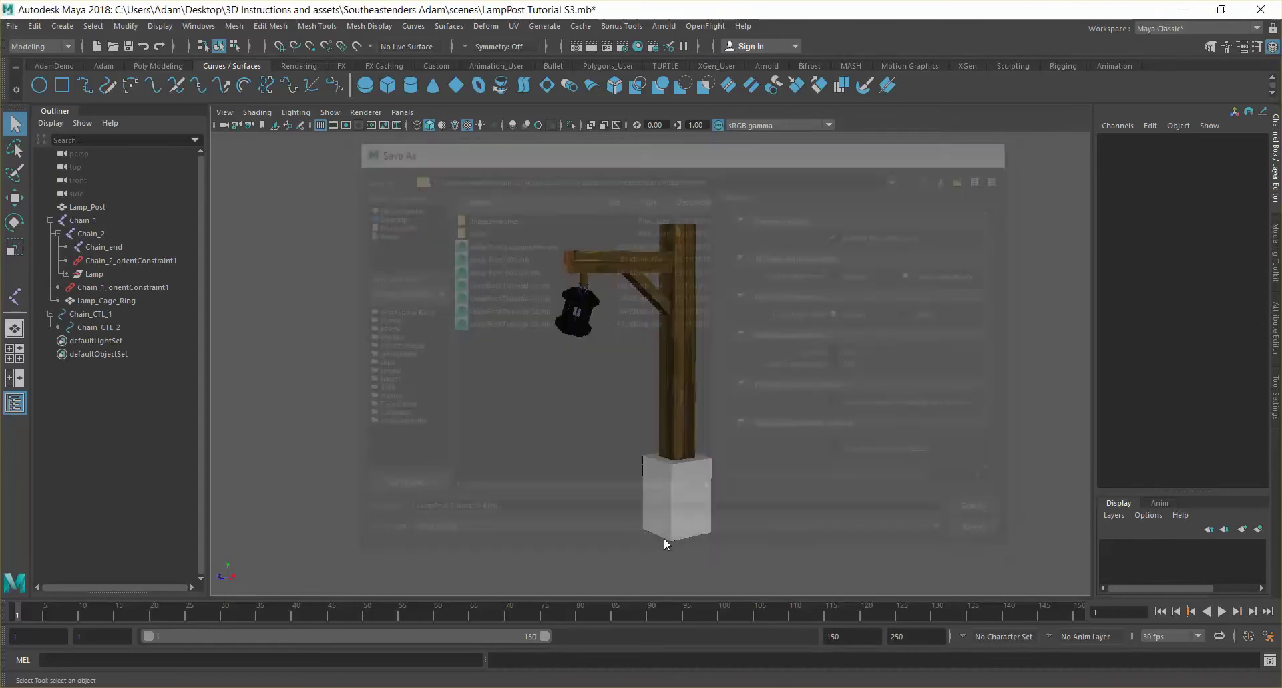
Display the viewport using all lights and detach the light creation options as a floating Lights window beside the lamp post
key(e)
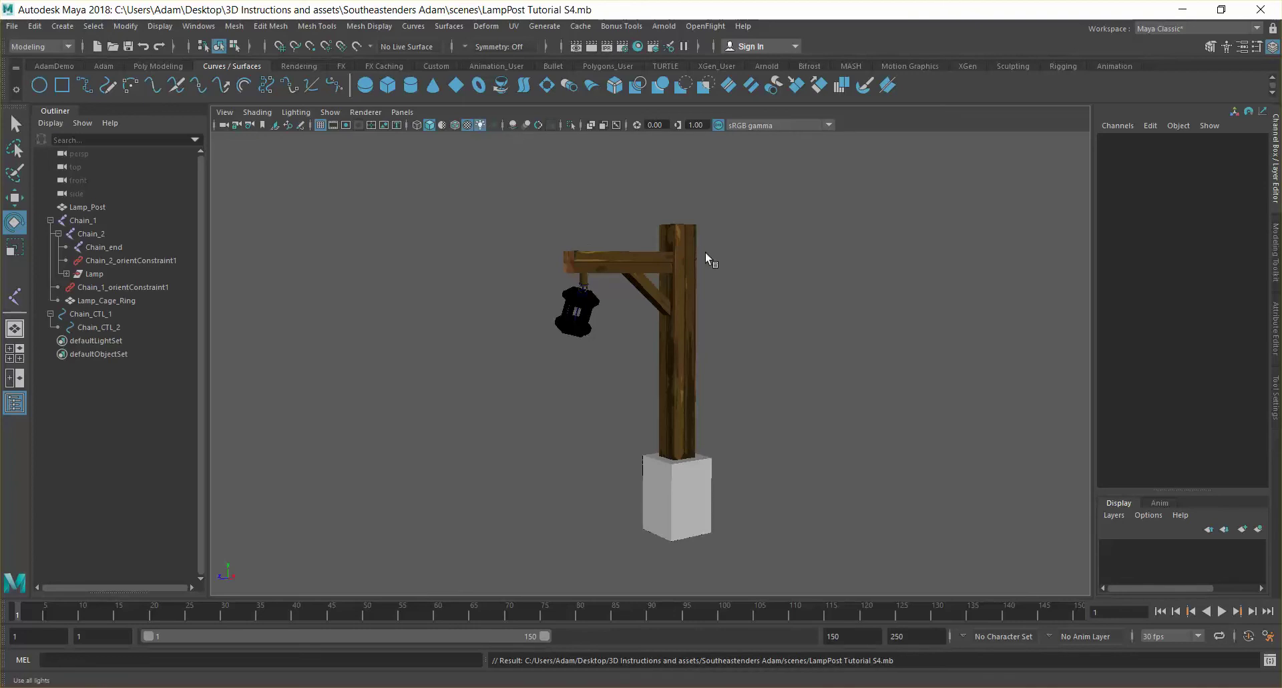
key(7)
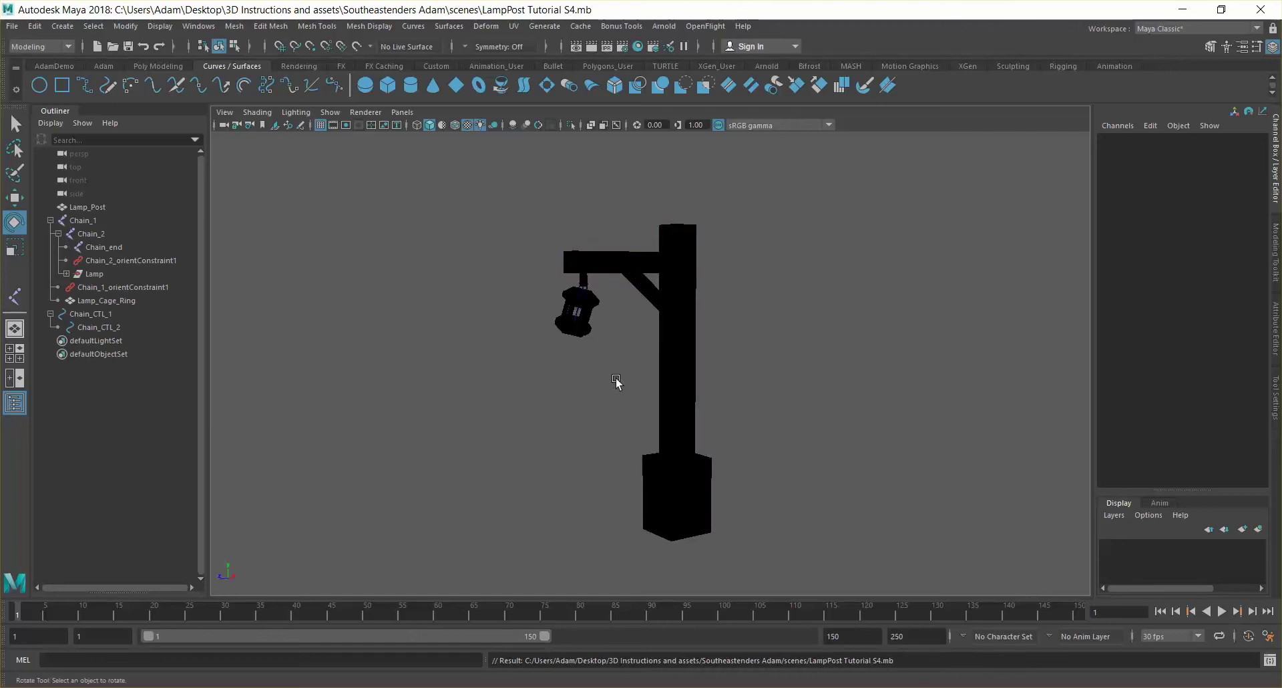
alt+drag(489, 347, 564, 369)
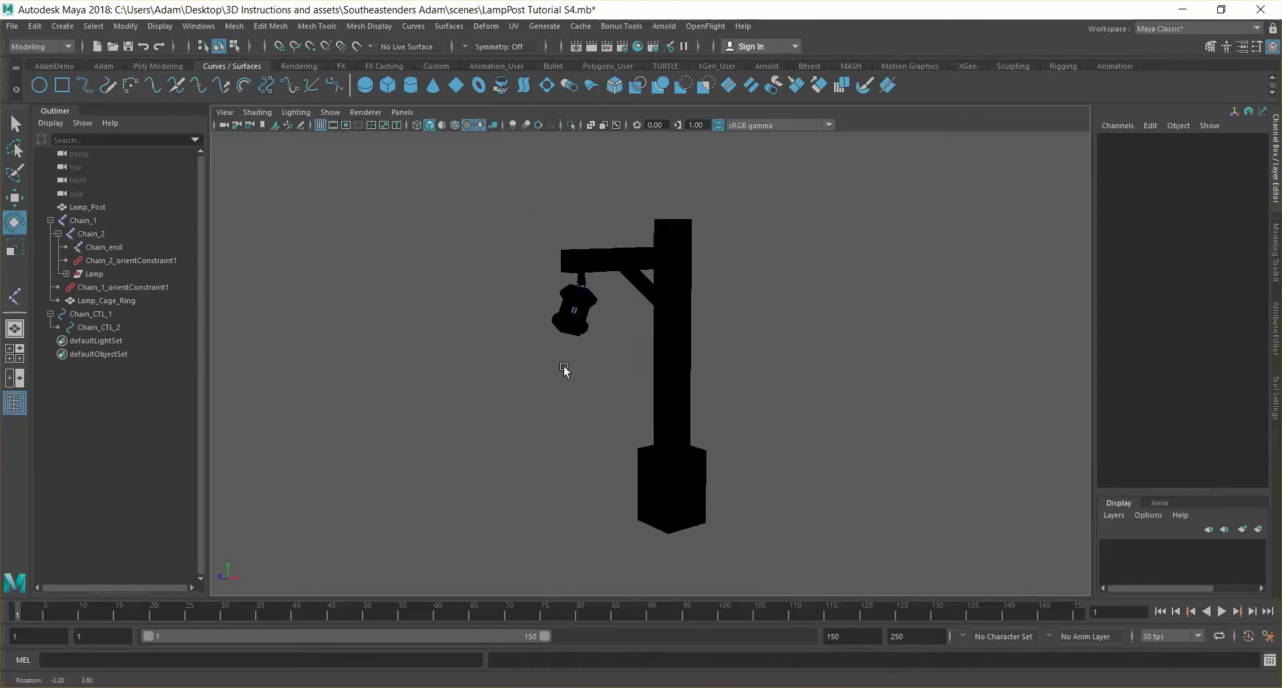
click(63, 26)
mouse_move(98, 104)
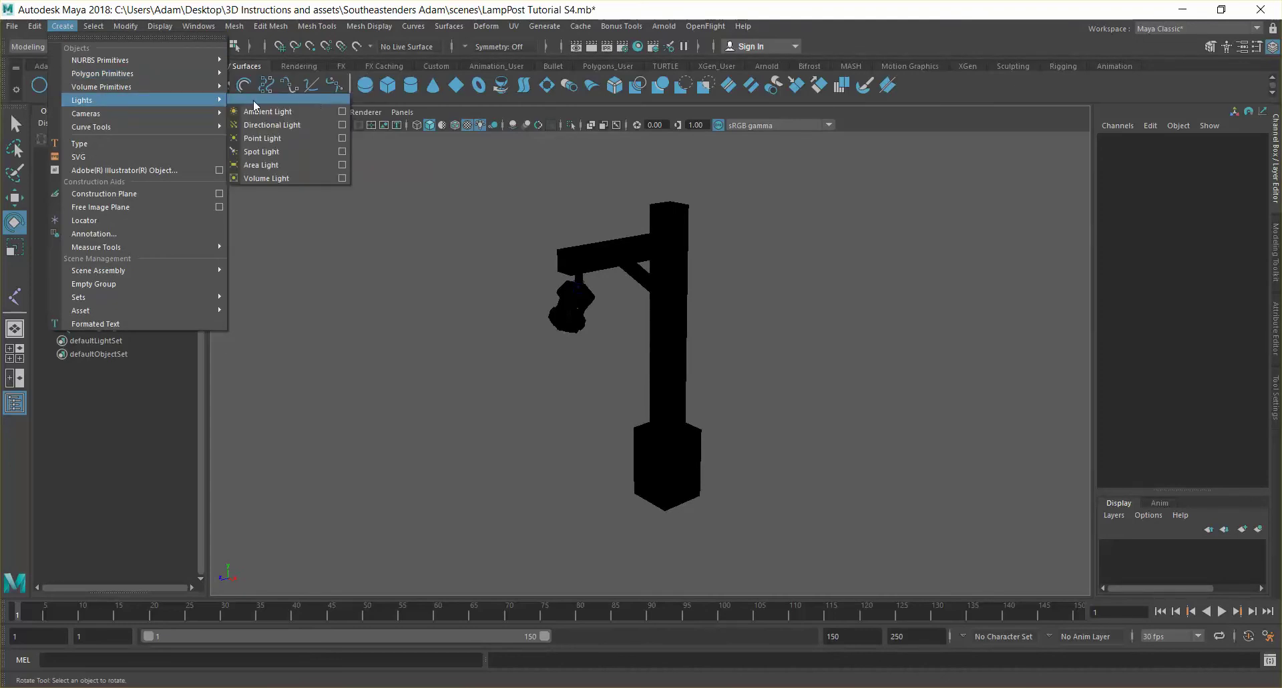
click(304, 101)
drag(300, 108, 903, 240)
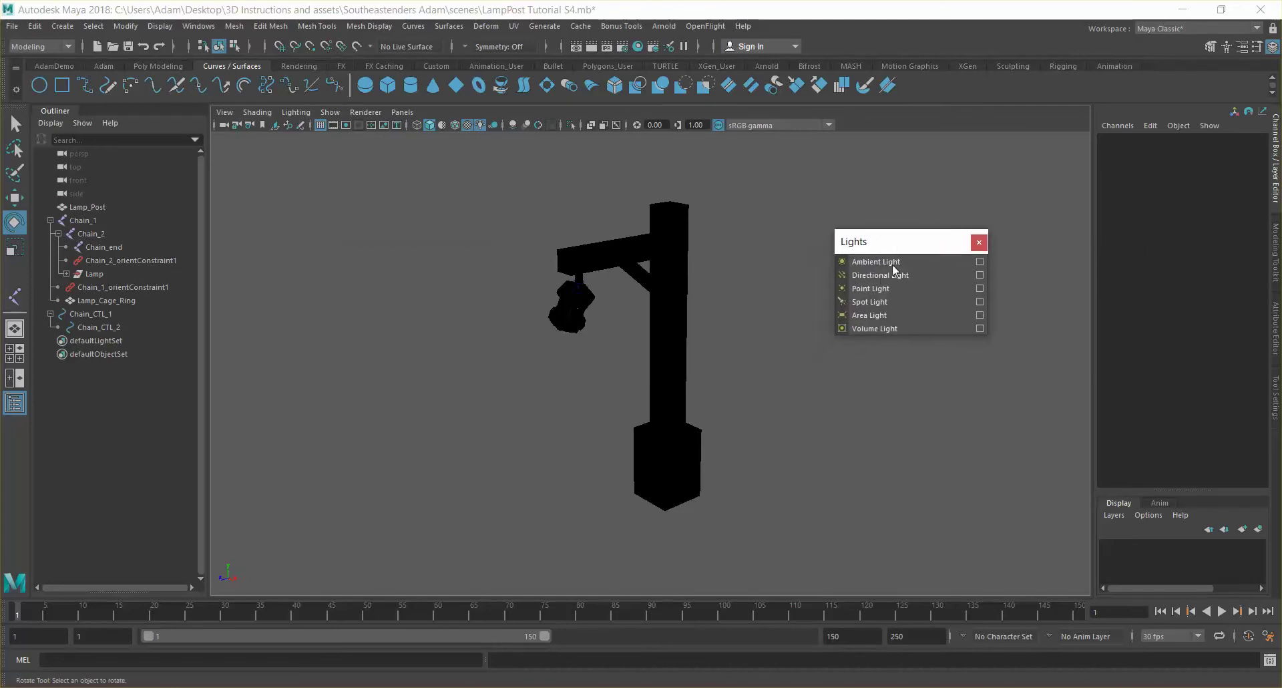
Open a reduced Render View window beside the model and render the current perspective view
click(579, 46)
drag(586, 56, 456, 72)
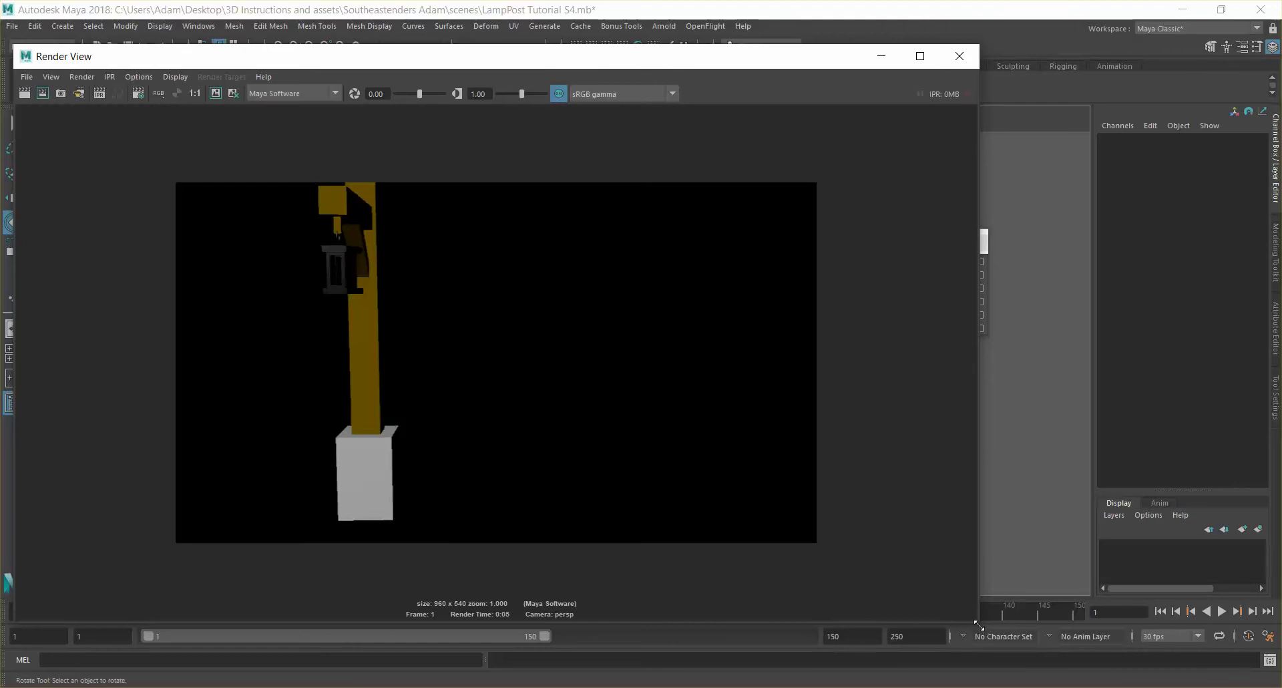
drag(943, 586, 471, 421)
drag(264, 59, 284, 184)
click(44, 219)
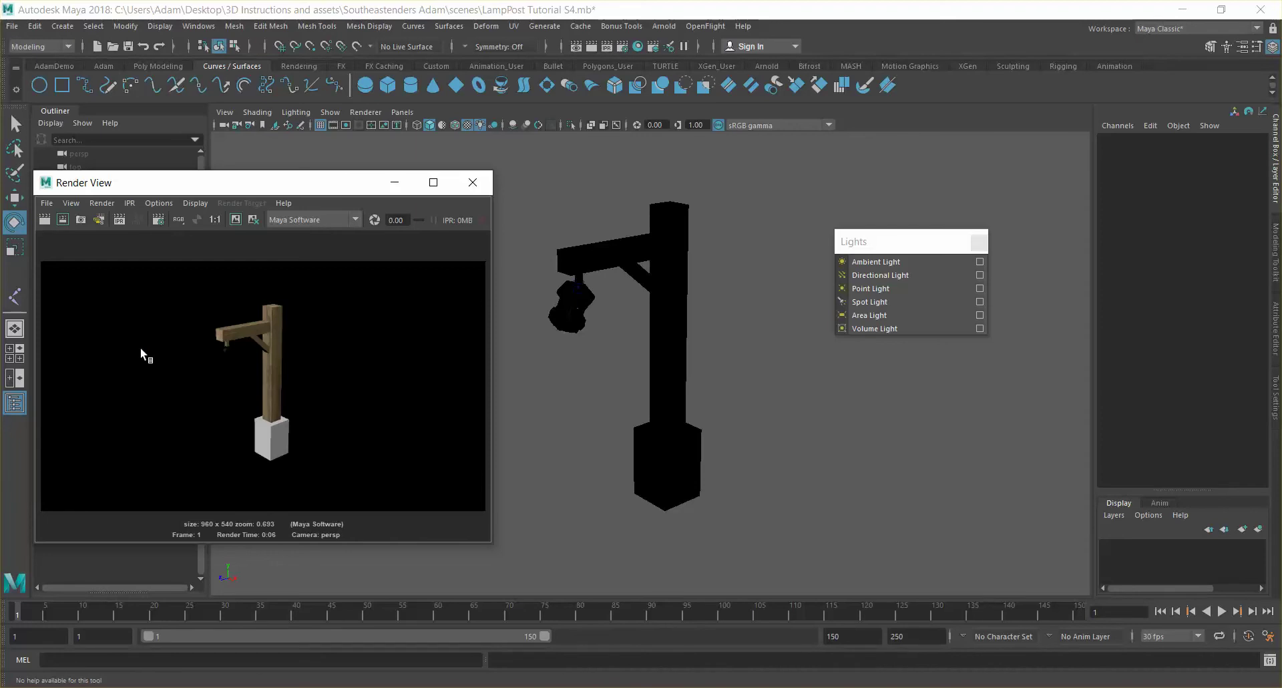
Add an ambient light positioned at about X 127, Y 249, and render the lamp post with it
click(868, 265)
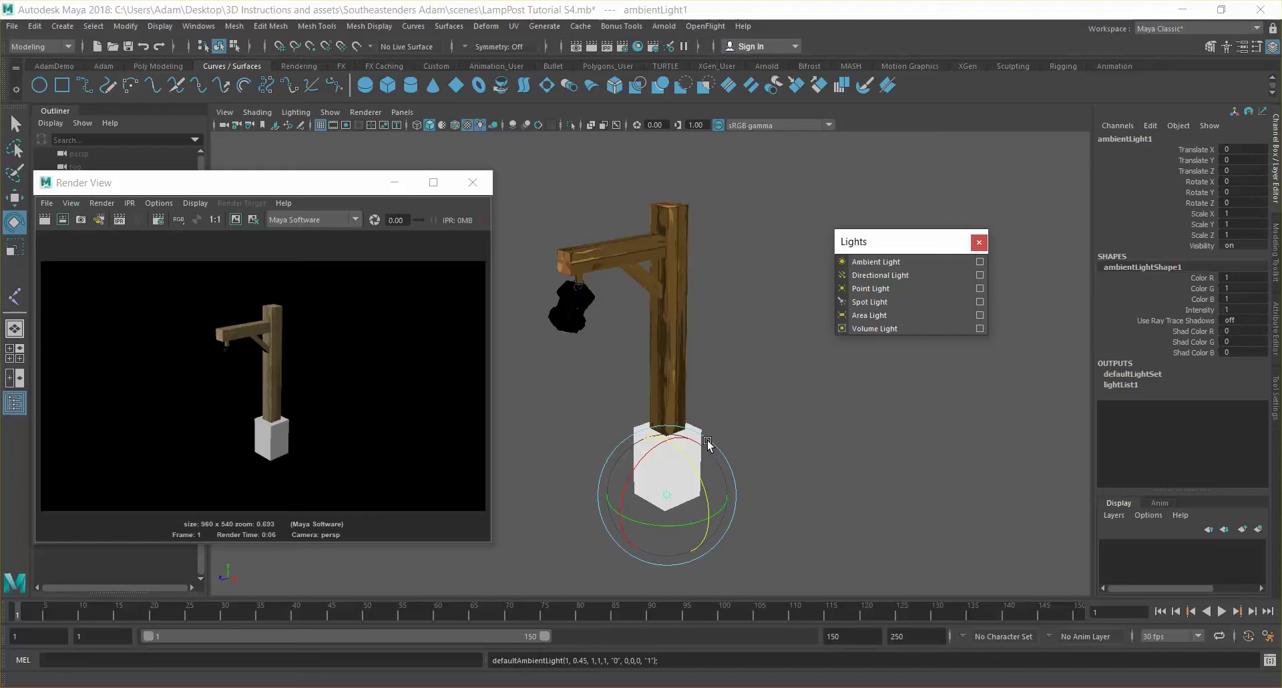
key(w)
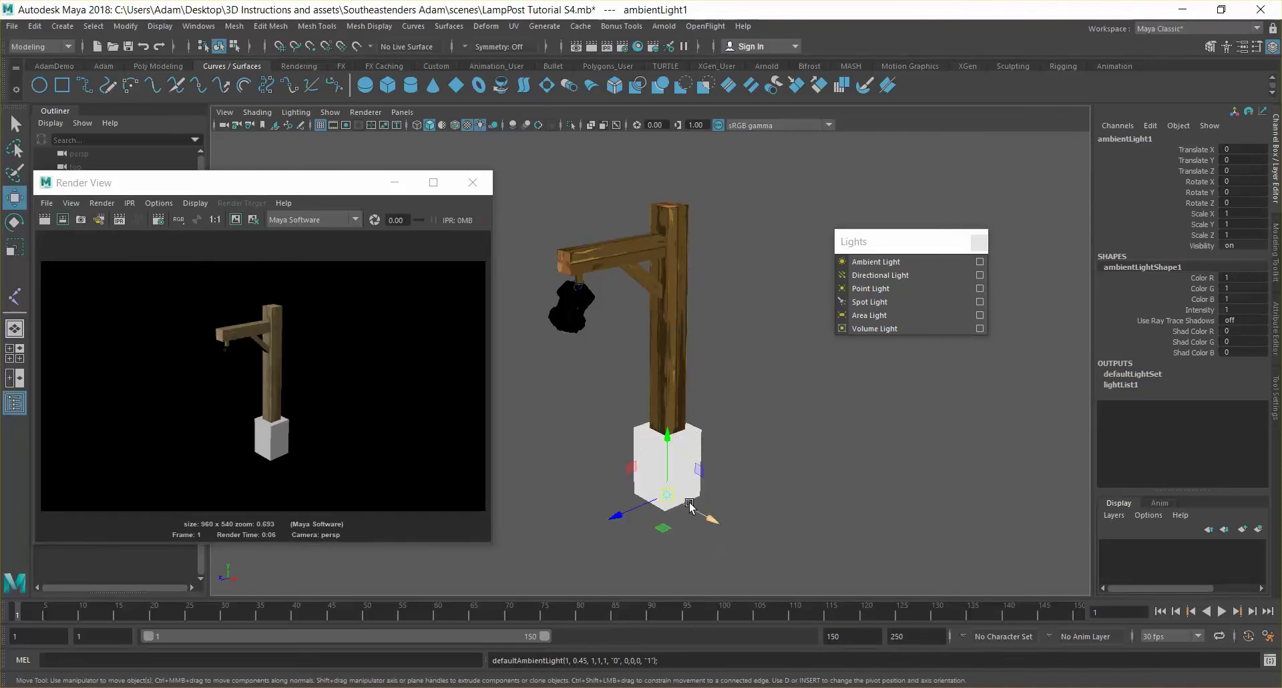
drag(667, 461, 668, 319)
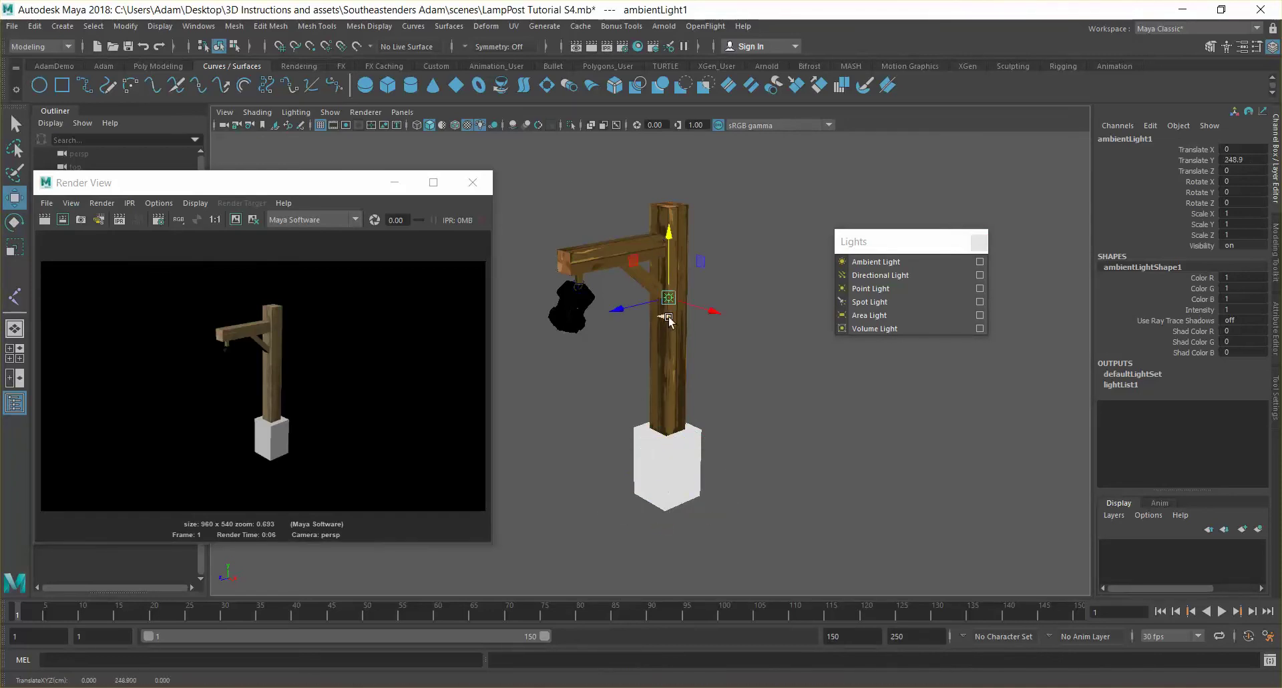
alt+drag(723, 366, 679, 369)
drag(731, 325, 768, 367)
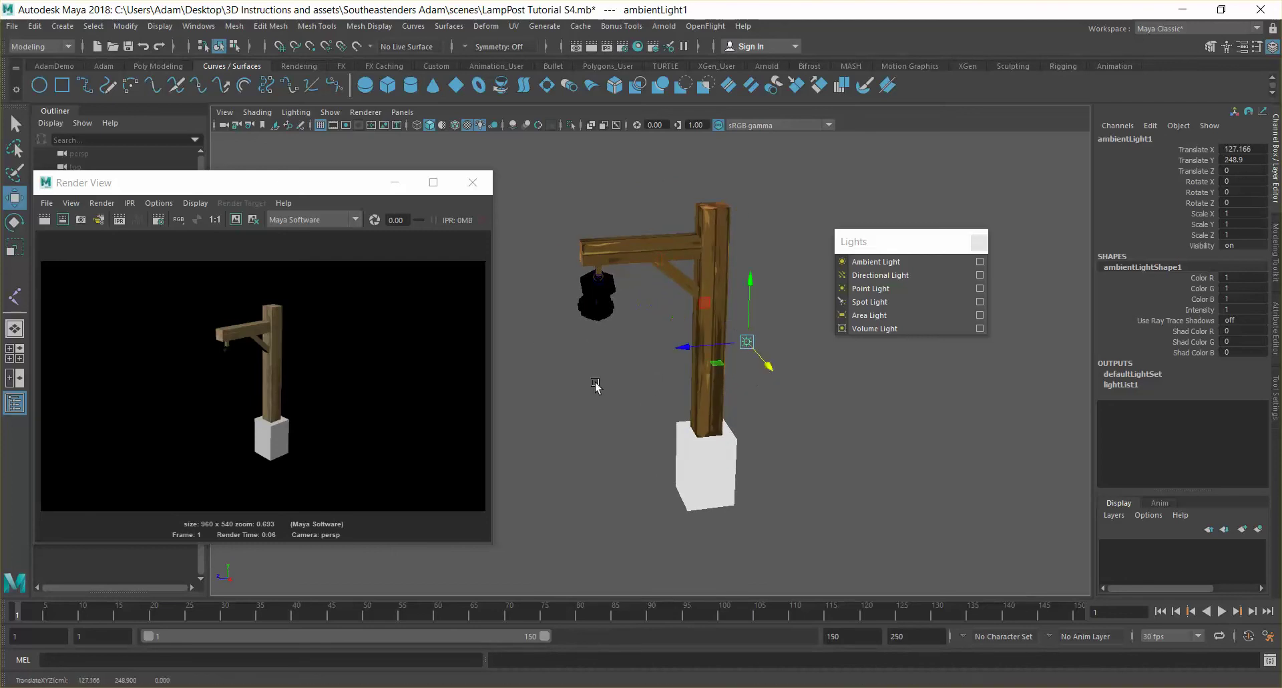
click(44, 220)
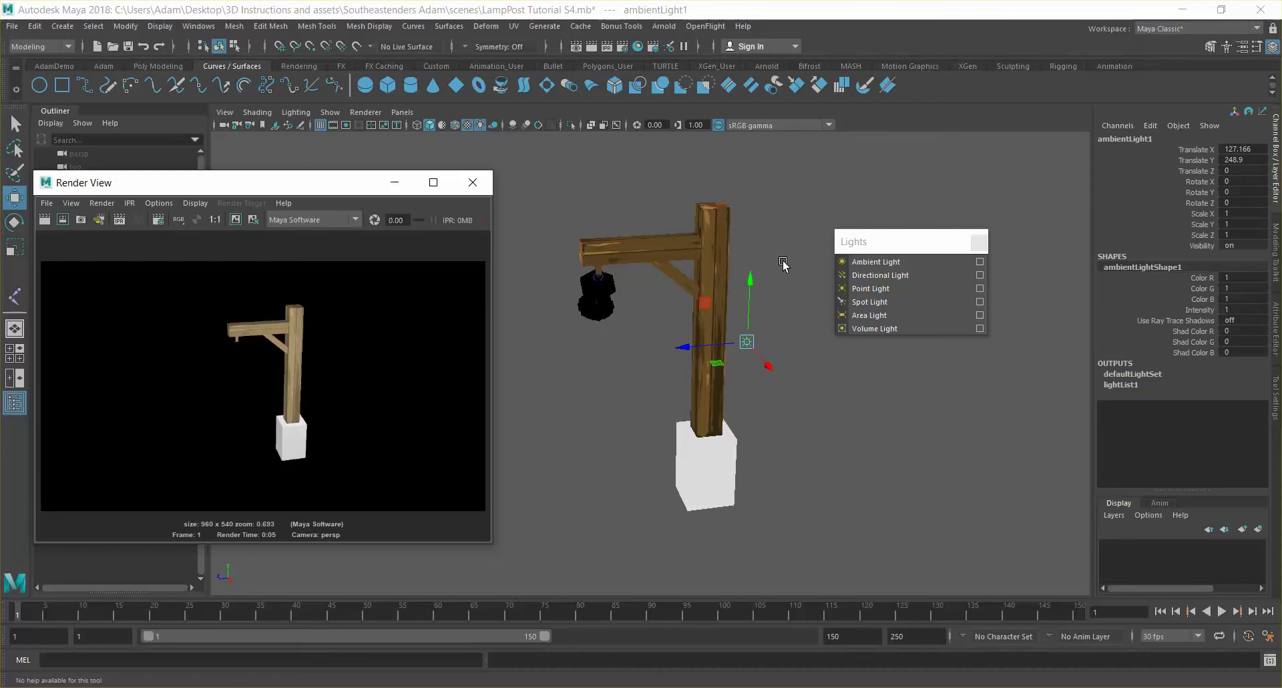
Replace the ambient light with a directional light moved to about 67 on the Z axis
key(Delete)
click(934, 276)
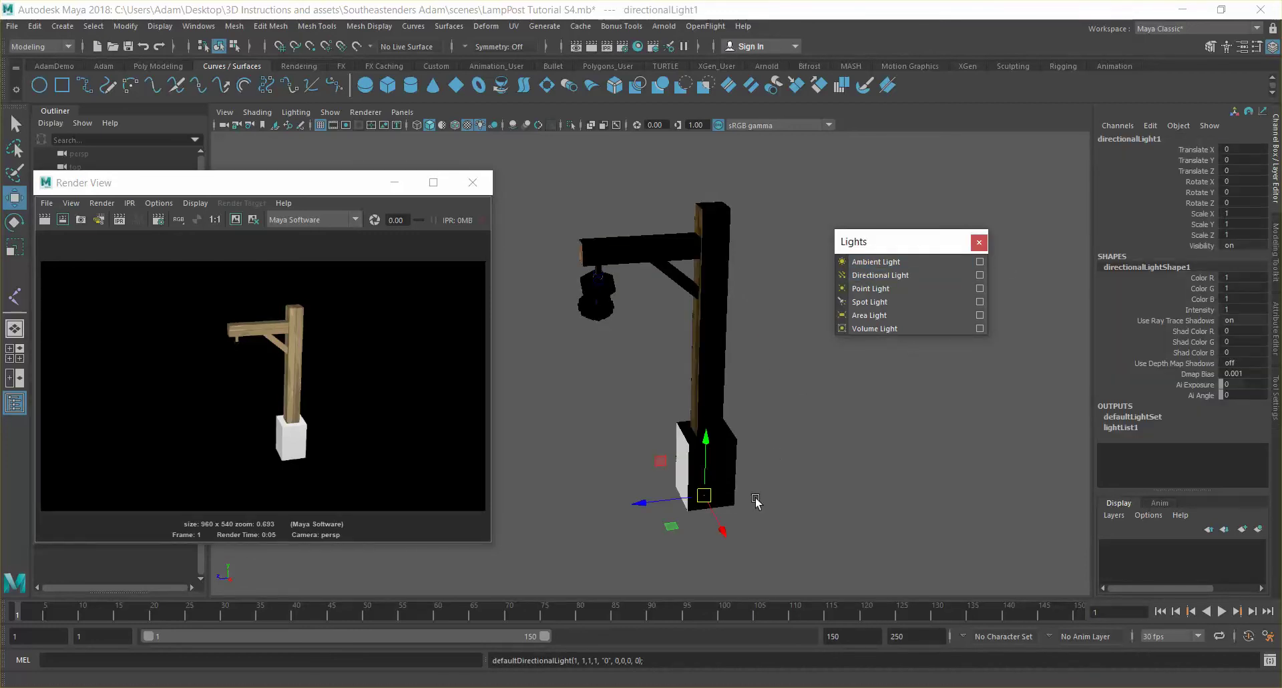
drag(650, 503, 598, 510)
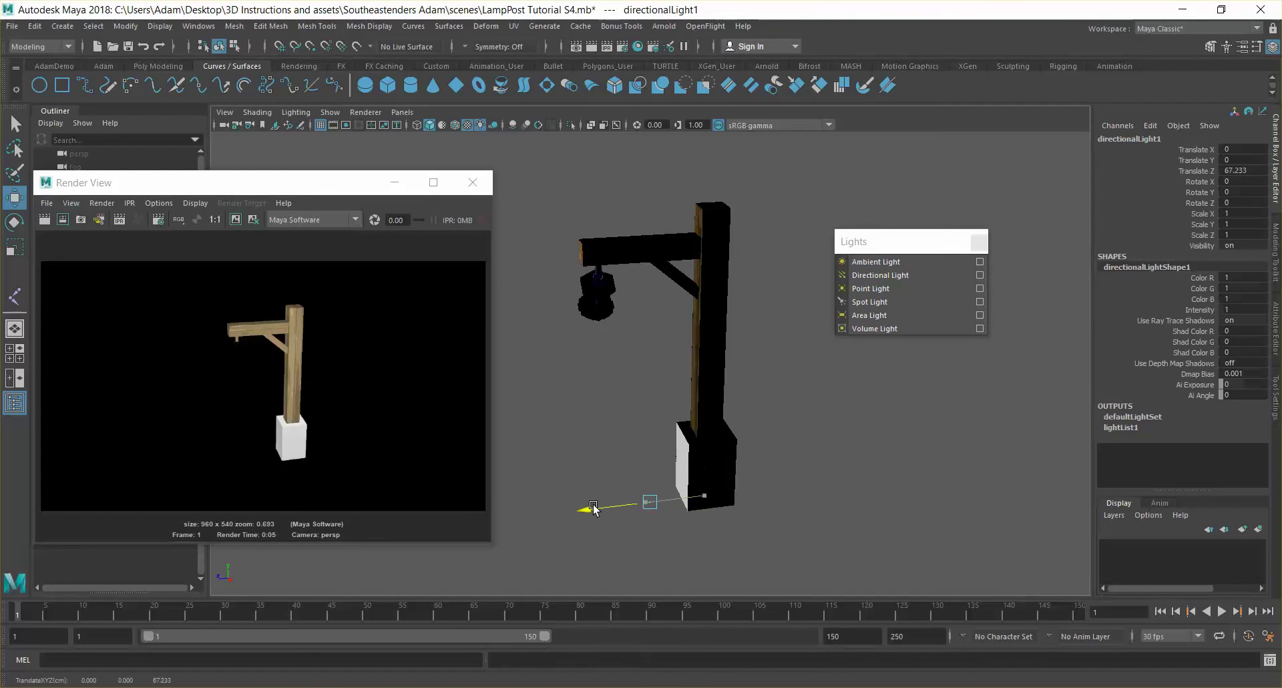
Set the directional light's Scale X, Y and Z to 20
click(1242, 214)
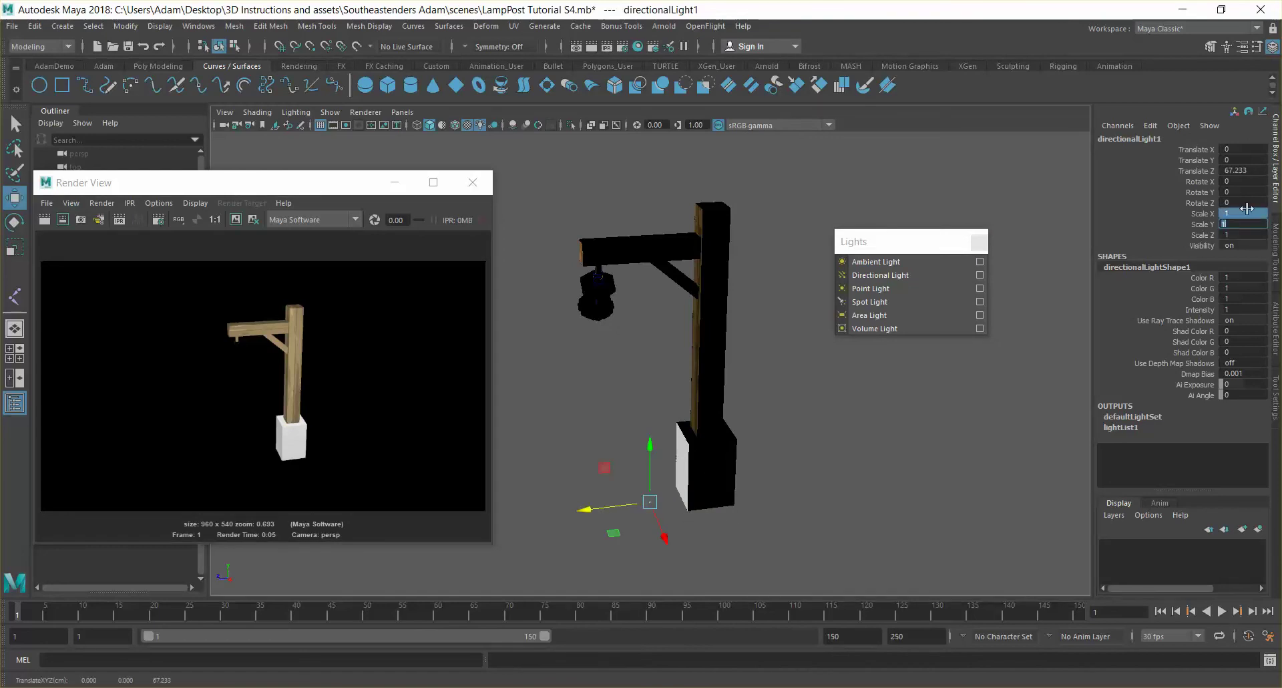
shift+click(1245, 224)
shift+click(1240, 232)
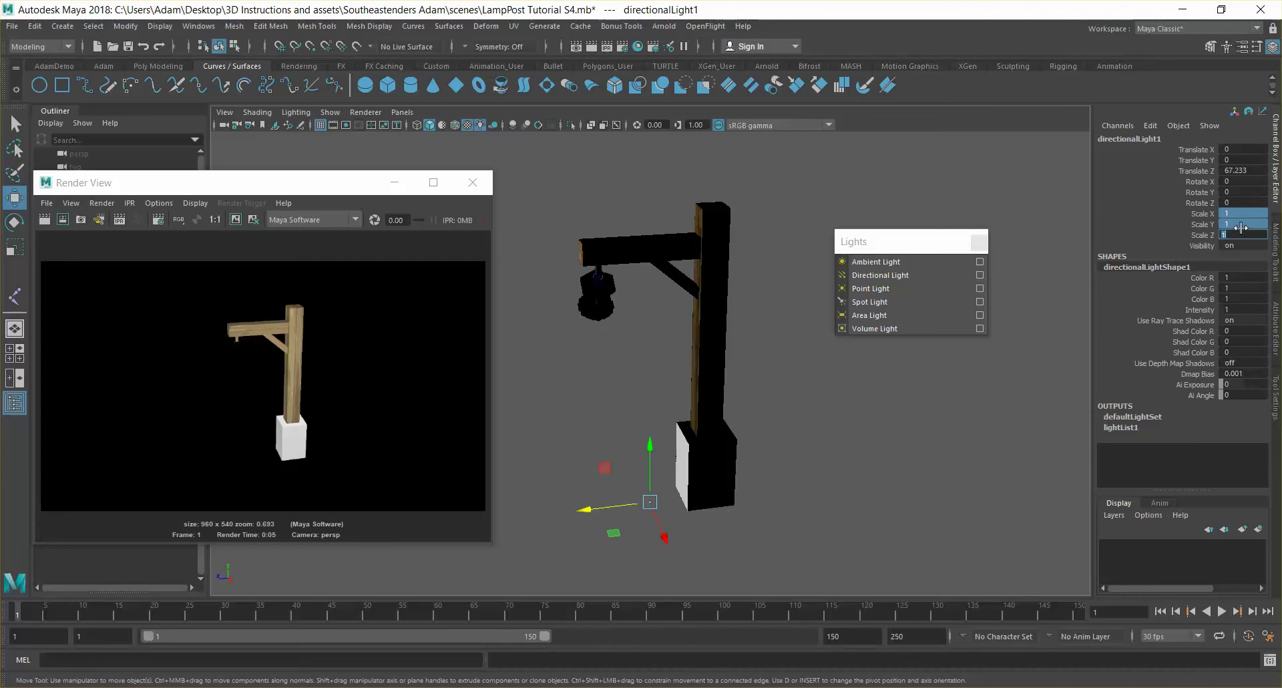
text(10)
key(Return)
shift+click(1239, 231)
text(20)
key(Return)
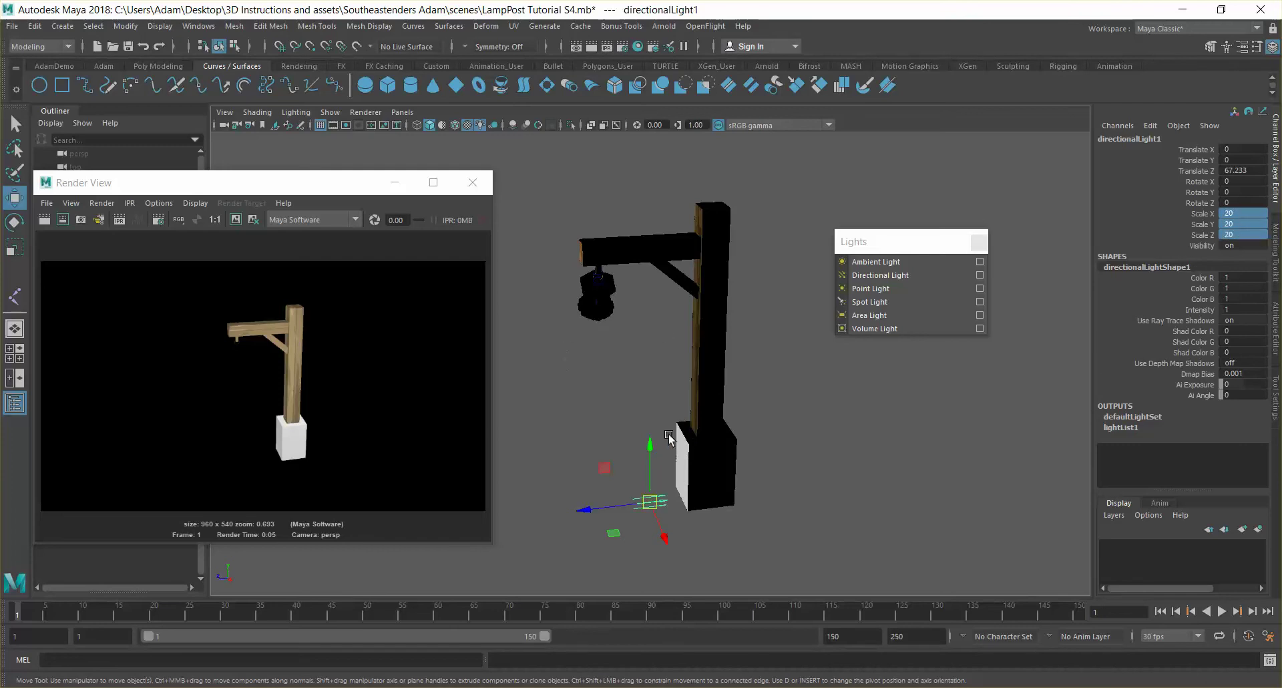
Raise the directional light to about Y 172 and rotate it to about -40, 39, -12 degrees
drag(649, 446, 648, 302)
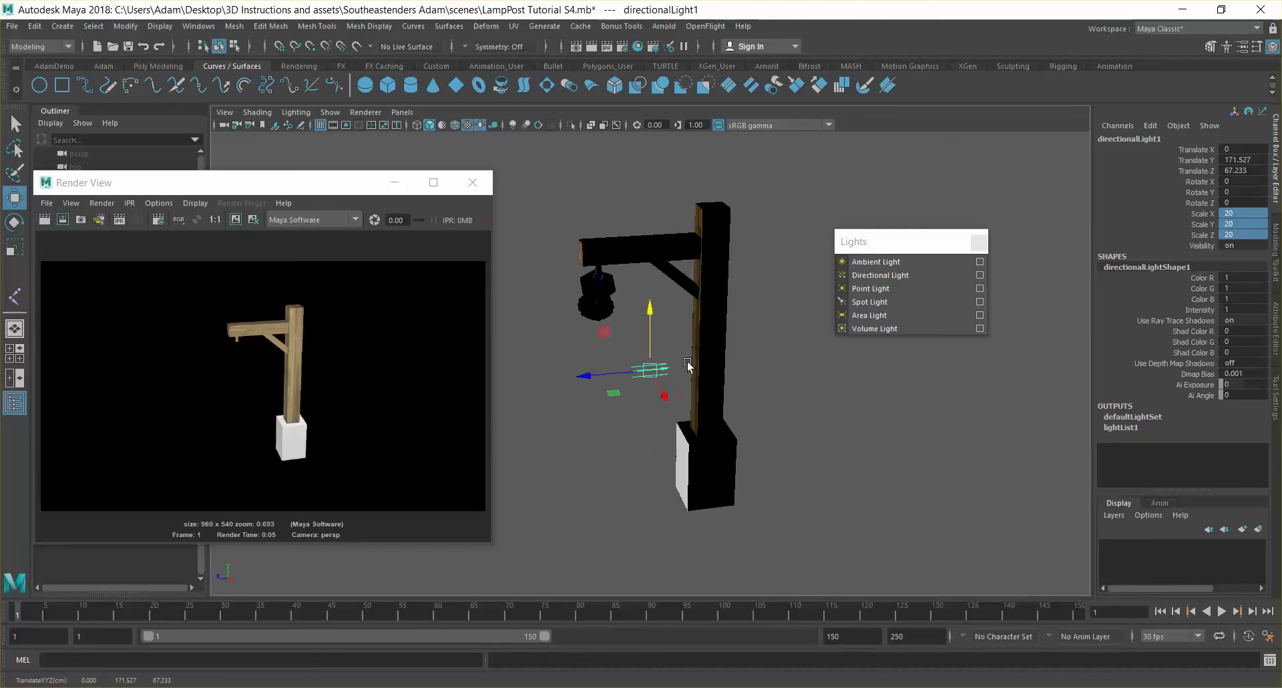
scroll(693, 378, up, 6)
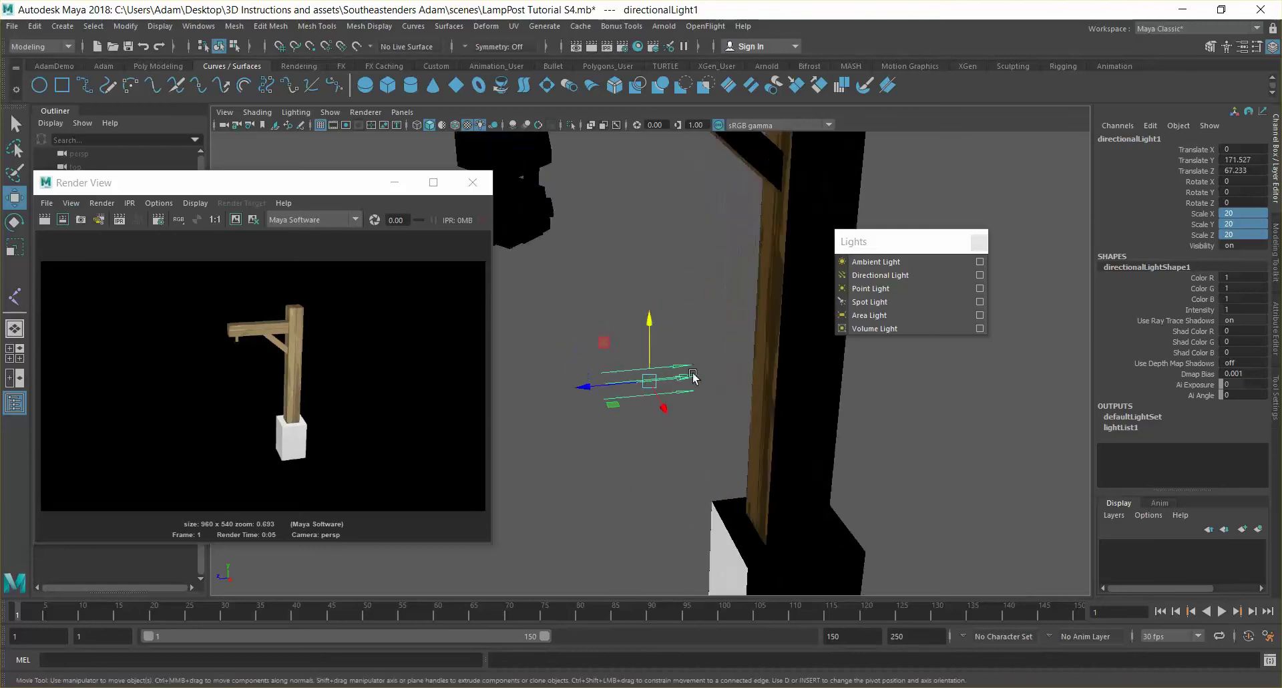
scroll(779, 418, down, 5)
alt+drag(778, 418, 832, 420)
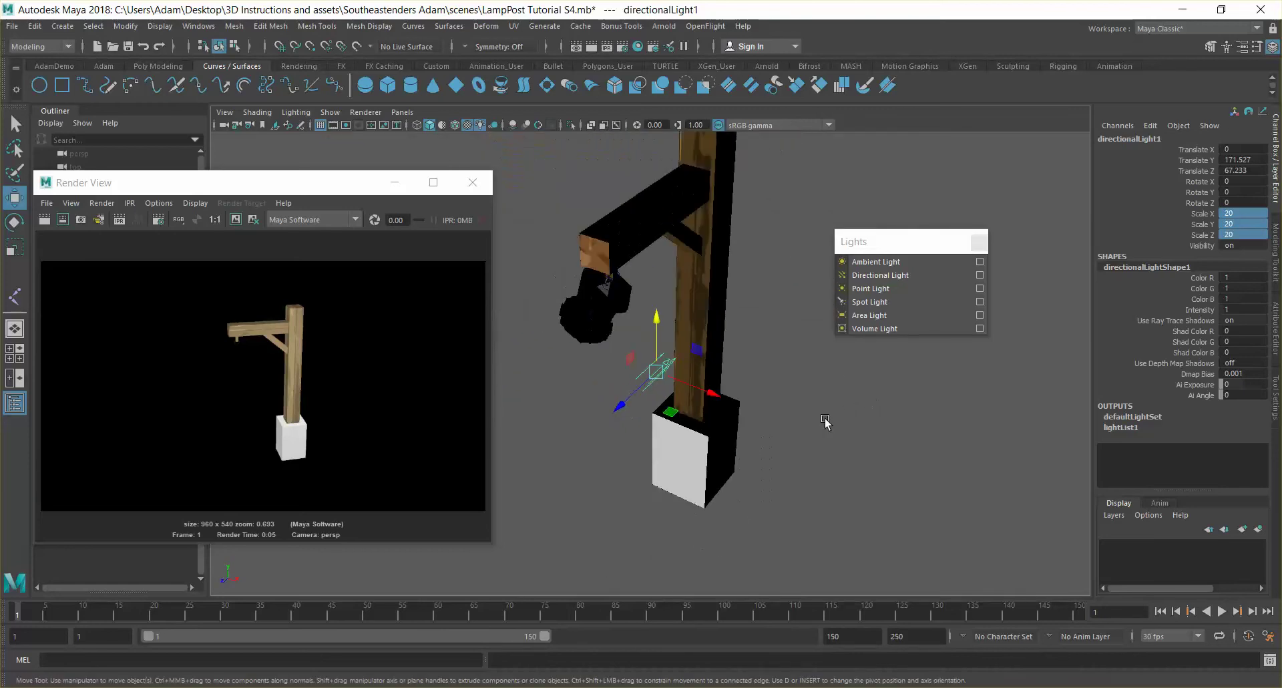
key(e)
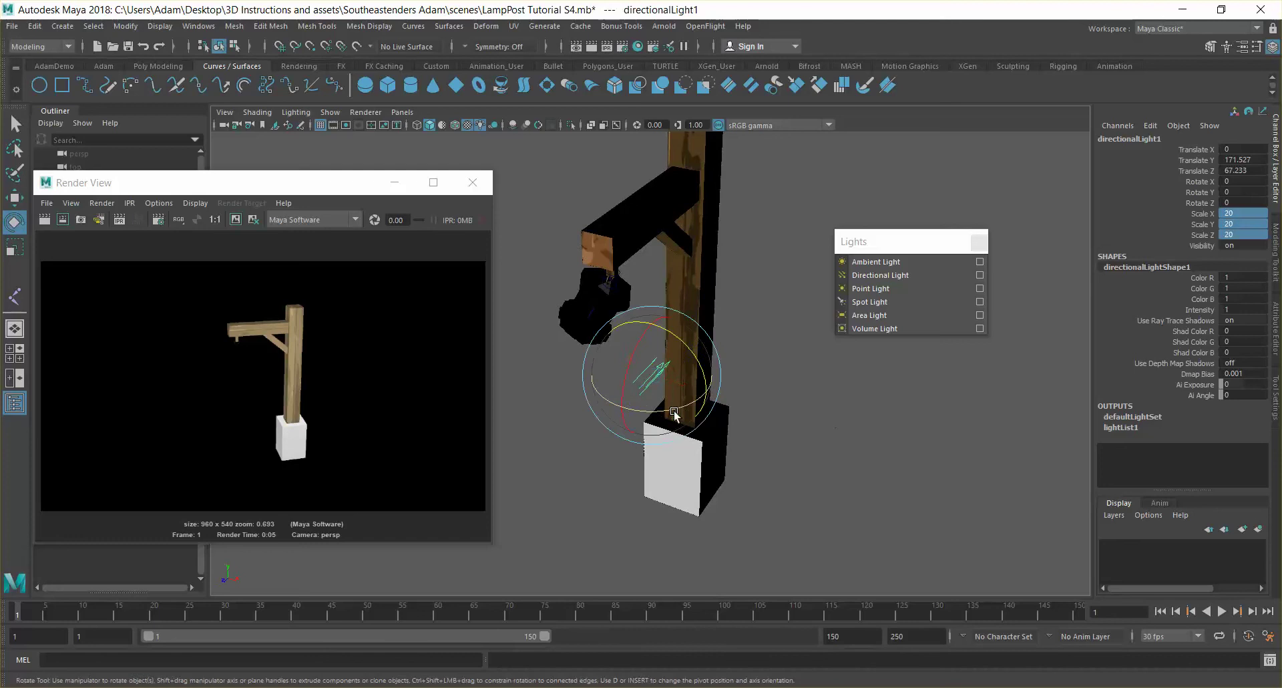
mouse_move(681, 408)
mouse_down()
mouse_move(723, 363)
mouse_move(667, 383)
mouse_move(771, 379)
mouse_move(775, 429)
mouse_move(794, 418)
mouse_move(713, 438)
mouse_move(703, 399)
mouse_up()
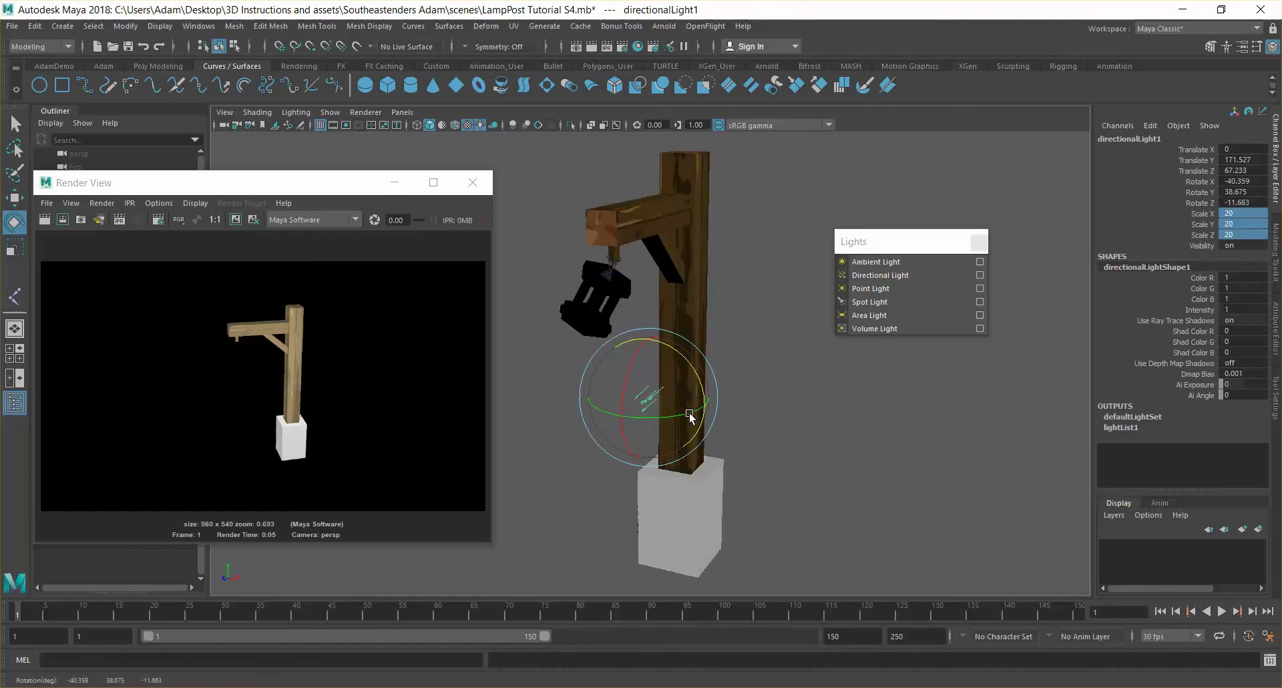
Move the directional light out beside the post to about X 137, Y 310
key(w)
scroll(683, 407, down, 3)
drag(710, 396, 835, 408)
drag(762, 328, 788, 198)
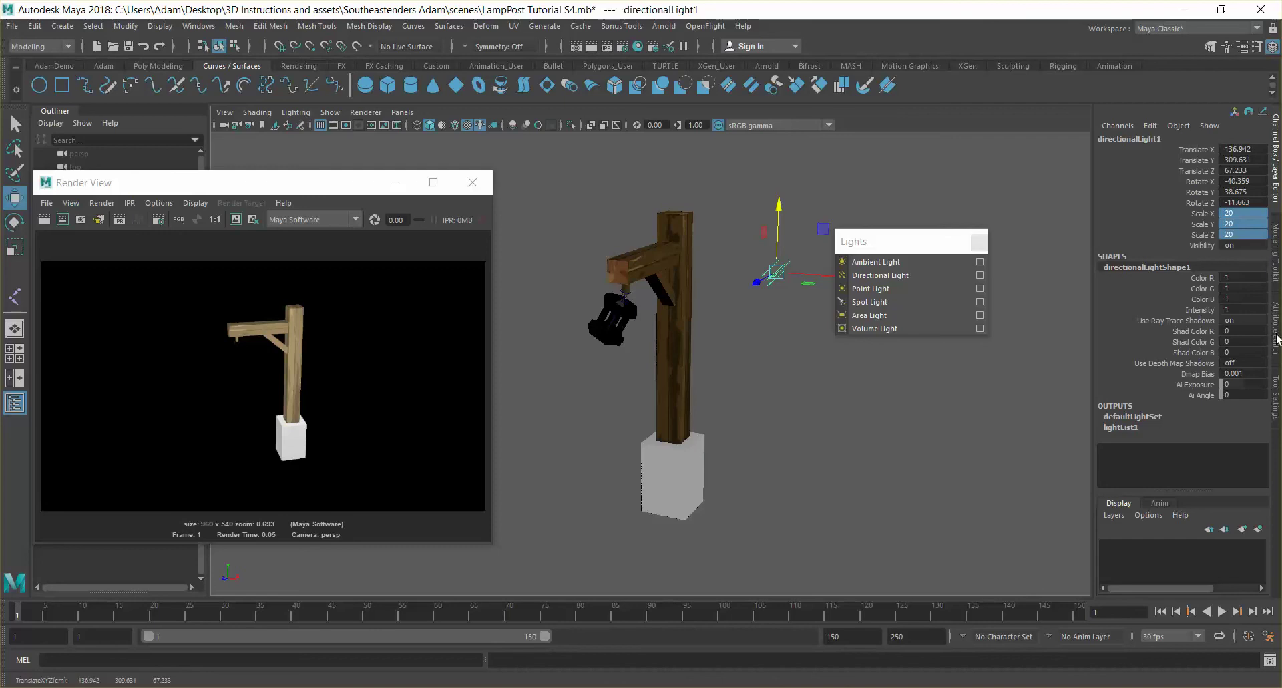
Change the directional light's color to magenta in its shape attributes
click(1275, 339)
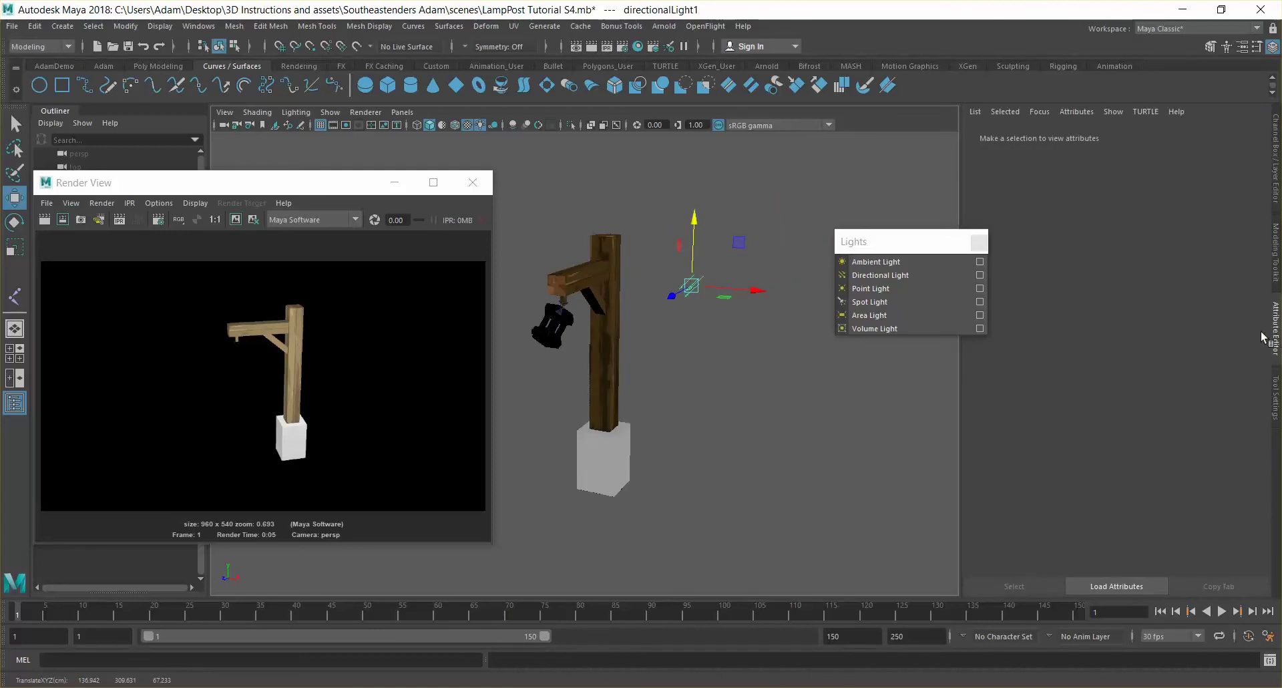
click(1082, 287)
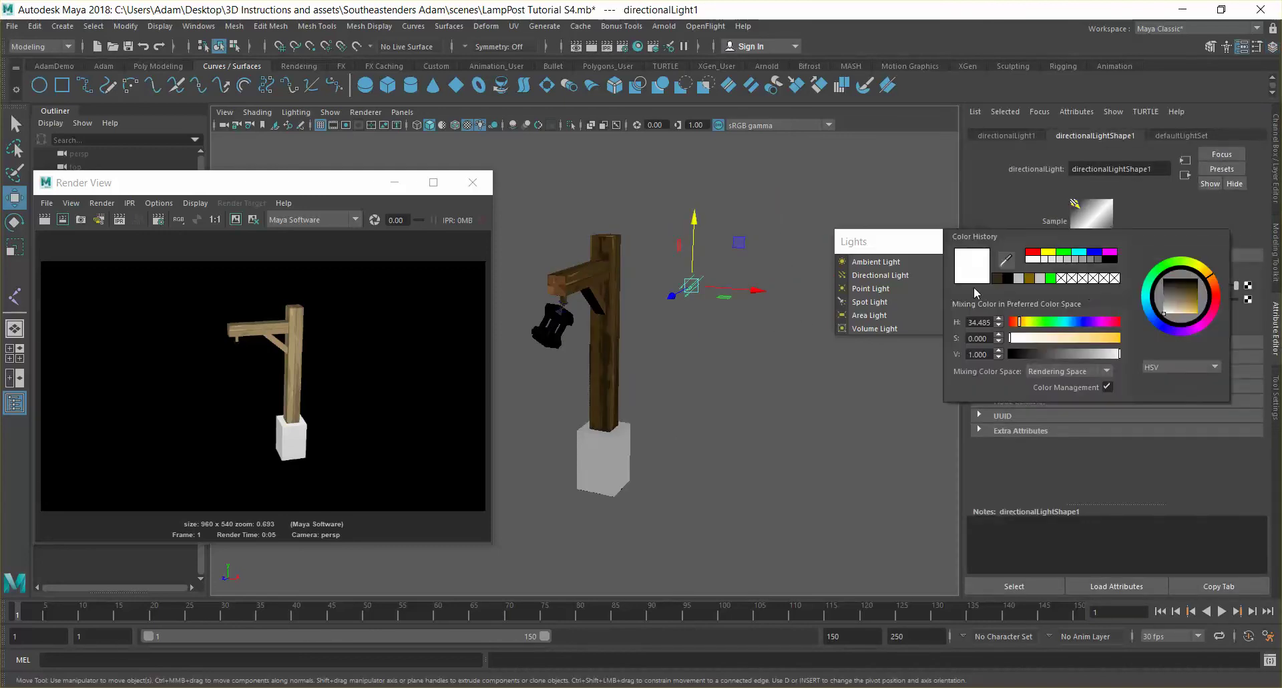
click(1083, 286)
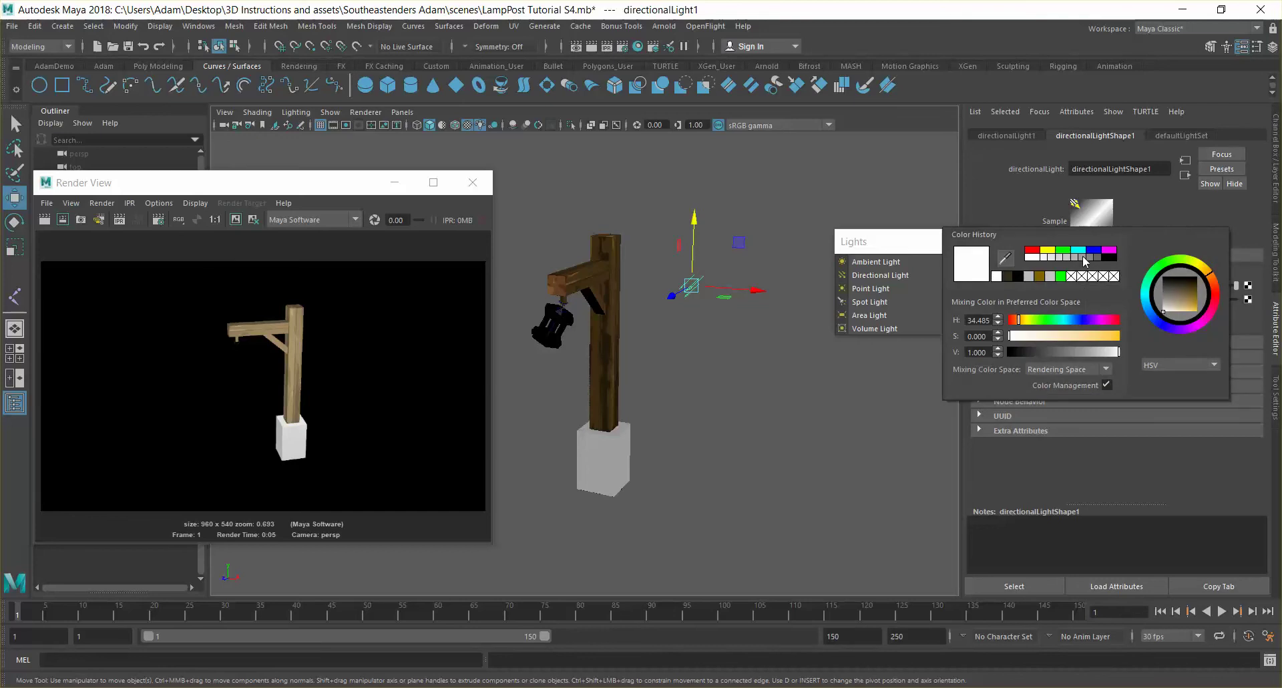
click(1107, 250)
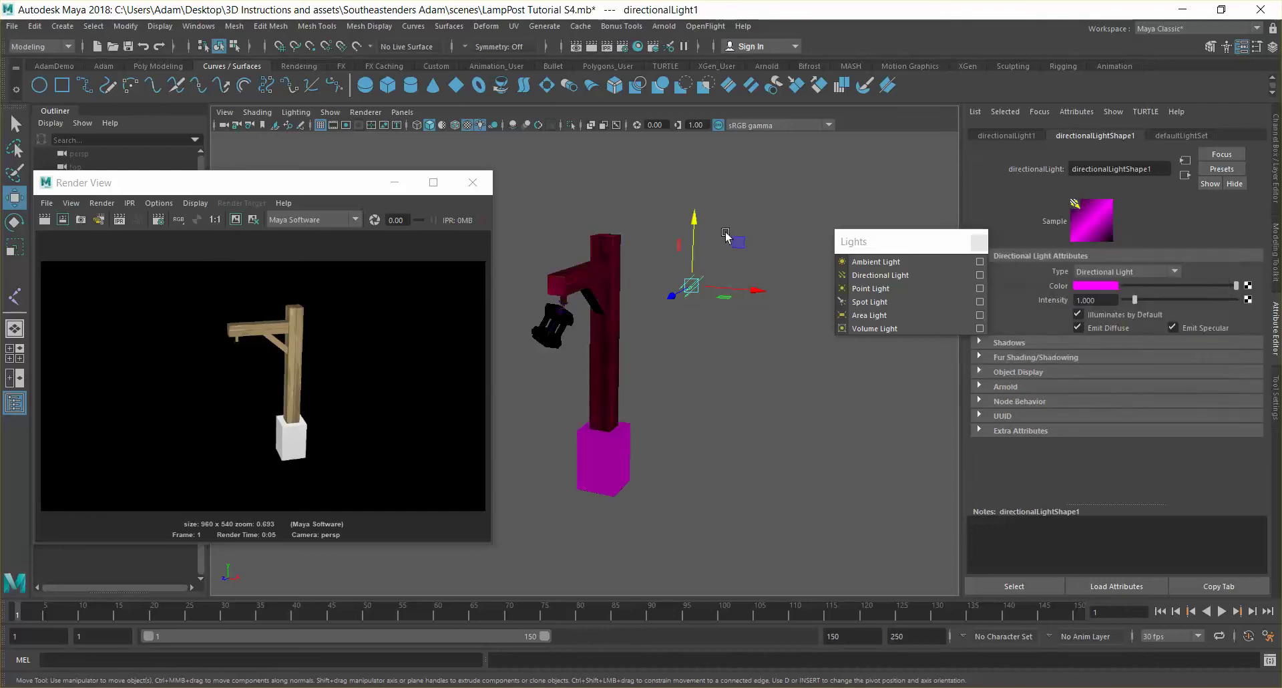
Rotate the magenta light to about -204, 46, -167 degrees and move it away from the post, opposite the hanging lamp
alt+drag(727, 375, 708, 395)
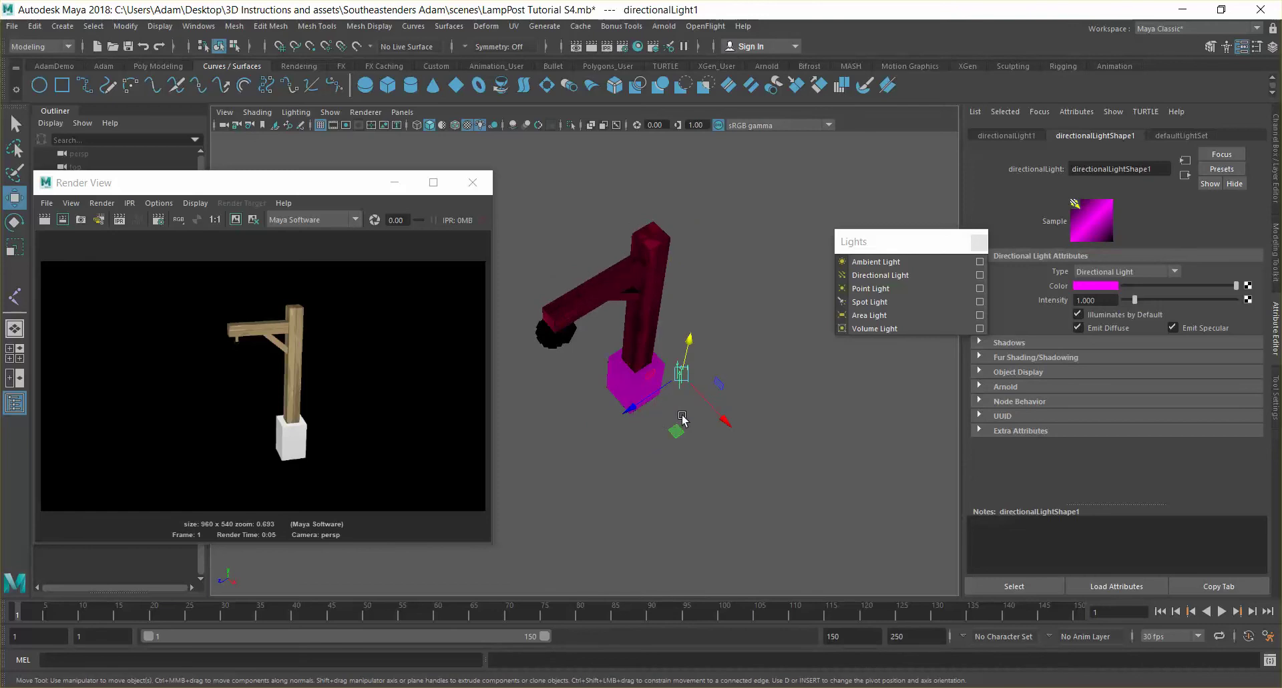
key(e)
drag(696, 424, 741, 360)
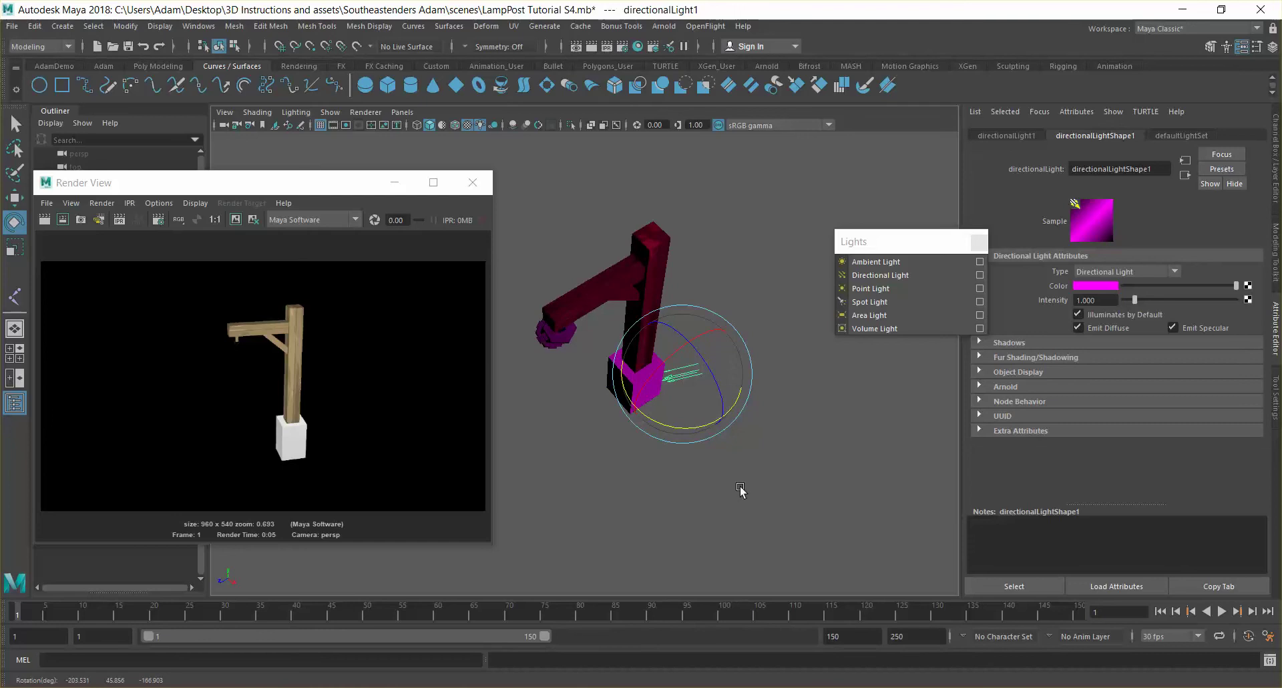
key(bracketleft)
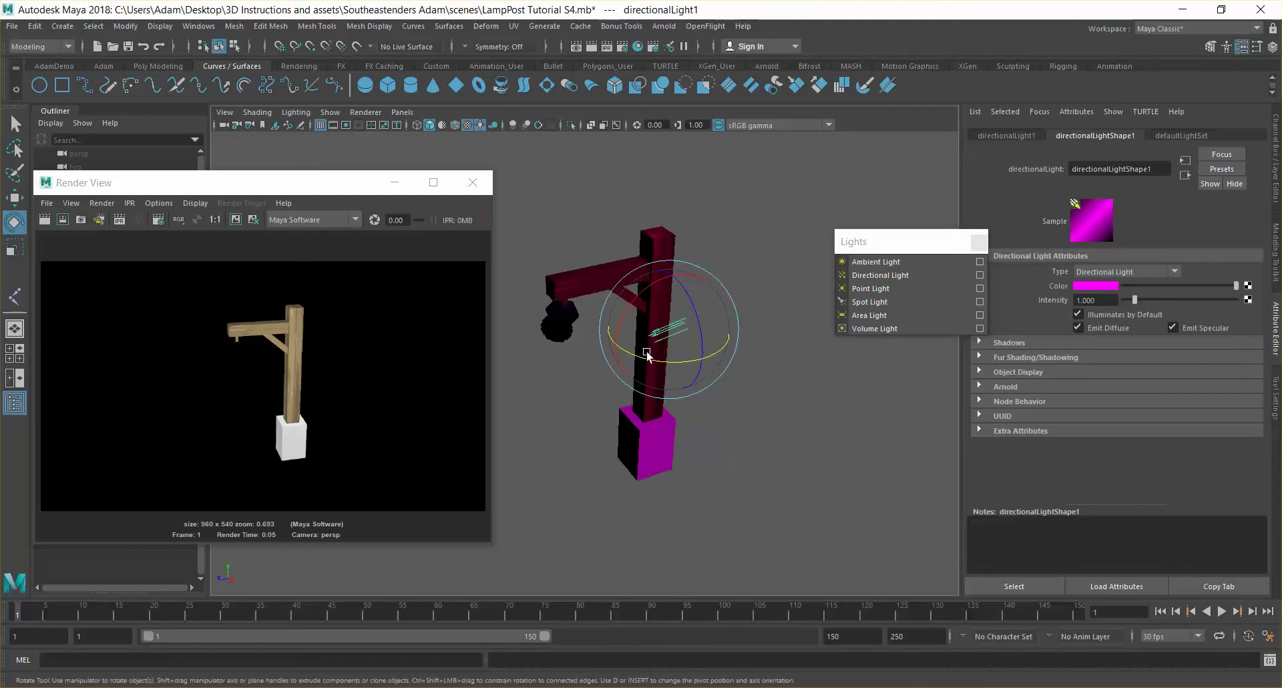
key(w)
drag(654, 339, 797, 304)
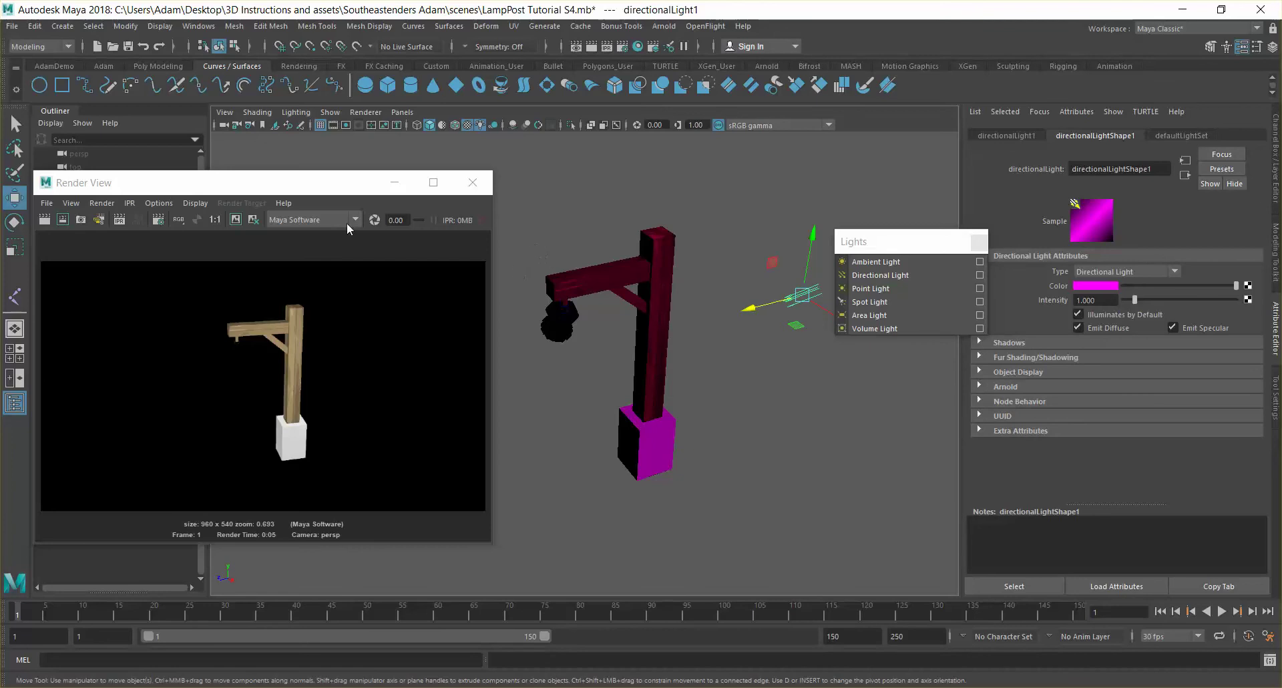
Duplicate the magenta directional light, placing the copy on the hanging lamp's side of the post and rotating it to light the opposite faces
click(891, 275)
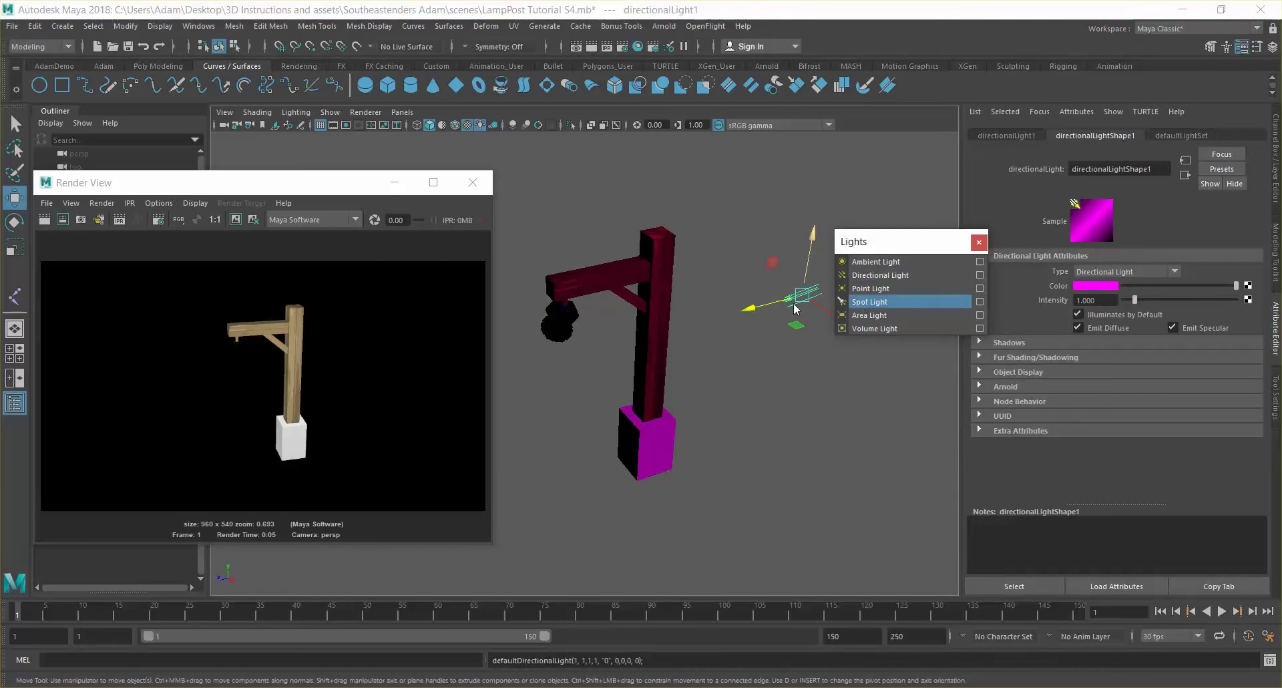
click(775, 331)
click(801, 299)
key(ctrl+d)
drag(749, 309, 557, 358)
key(e)
drag(645, 344, 563, 387)
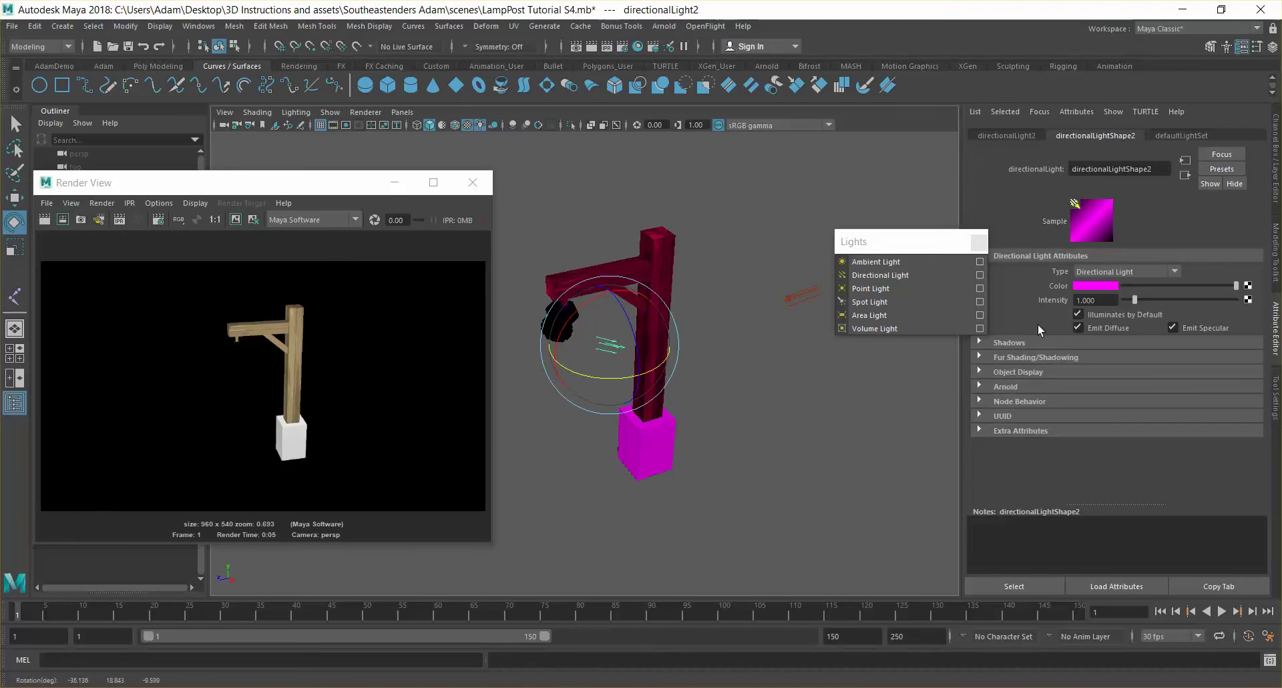
Change the duplicated directional light's color to white and test-render the lamp post with both lights
click(1080, 287)
click(1002, 278)
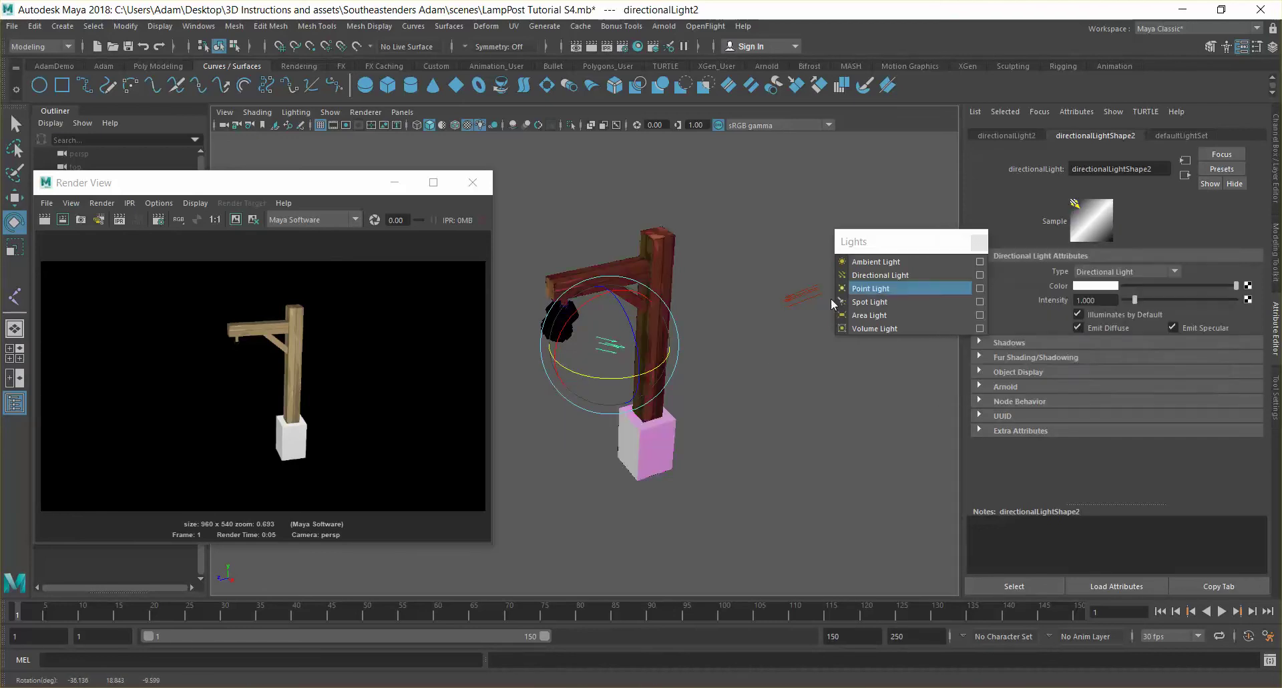
alt+drag(781, 362, 813, 347)
mouse_move(618, 198)
alt+middle_down()
mouse_move(635, 207)
mouse_move(617, 196)
alt+middle_up()
click(43, 220)
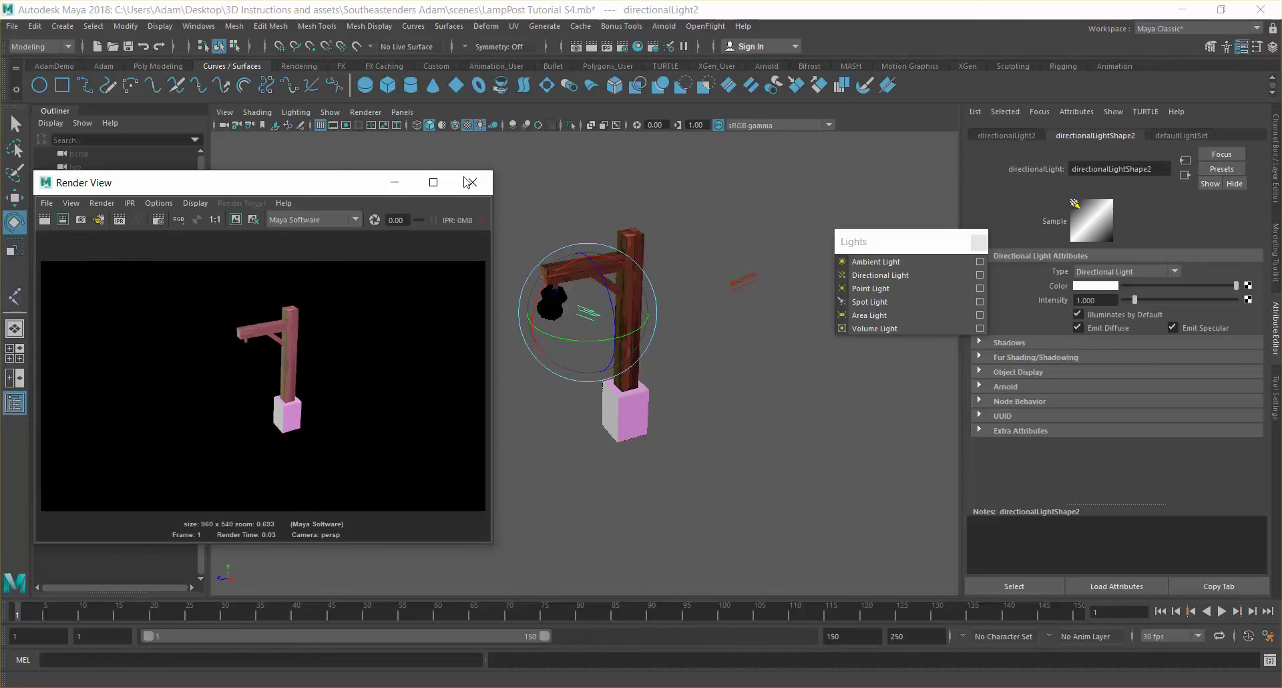
scroll(284, 327, up, 5)
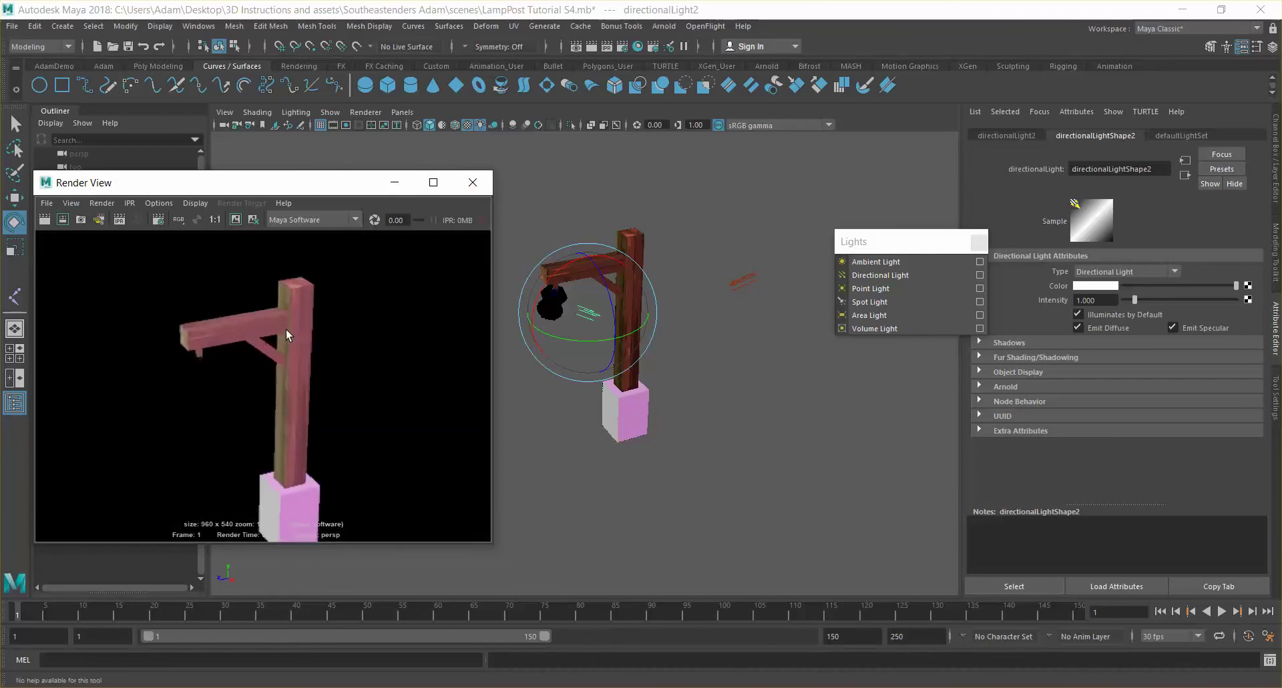
Render the lamp post from a different angle and examine the hanging lamp in the result
alt+drag(579, 330, 45, 344)
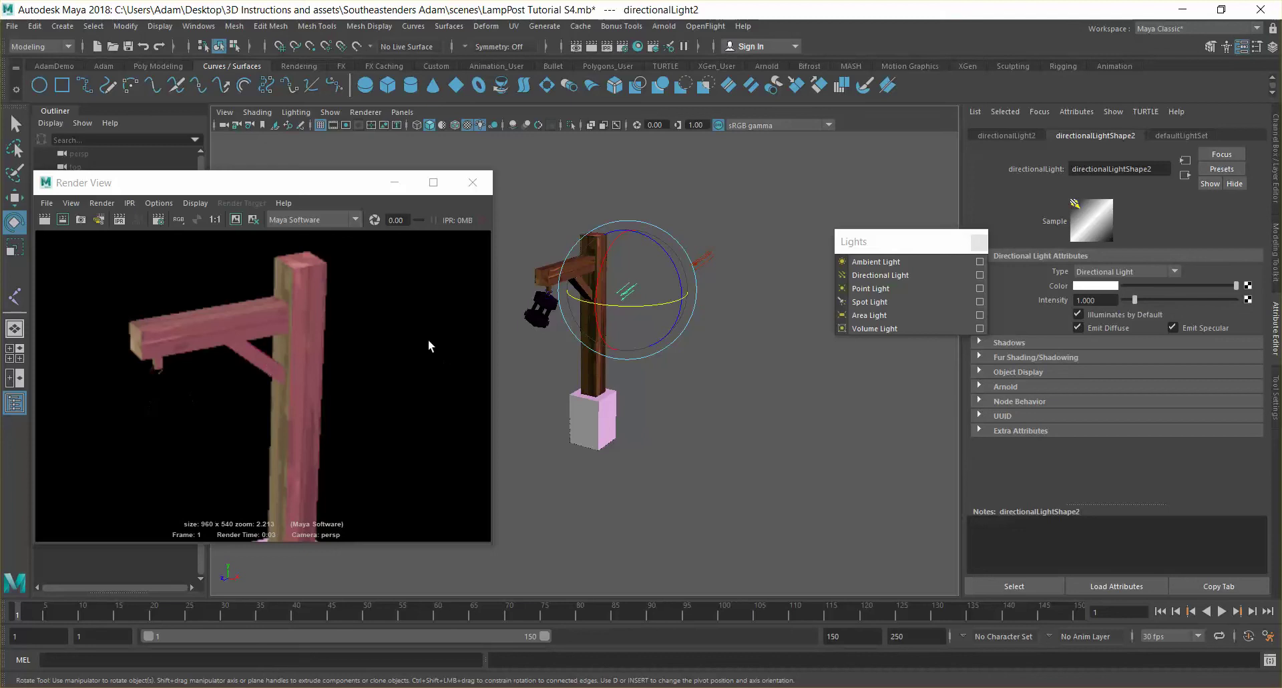
click(44, 219)
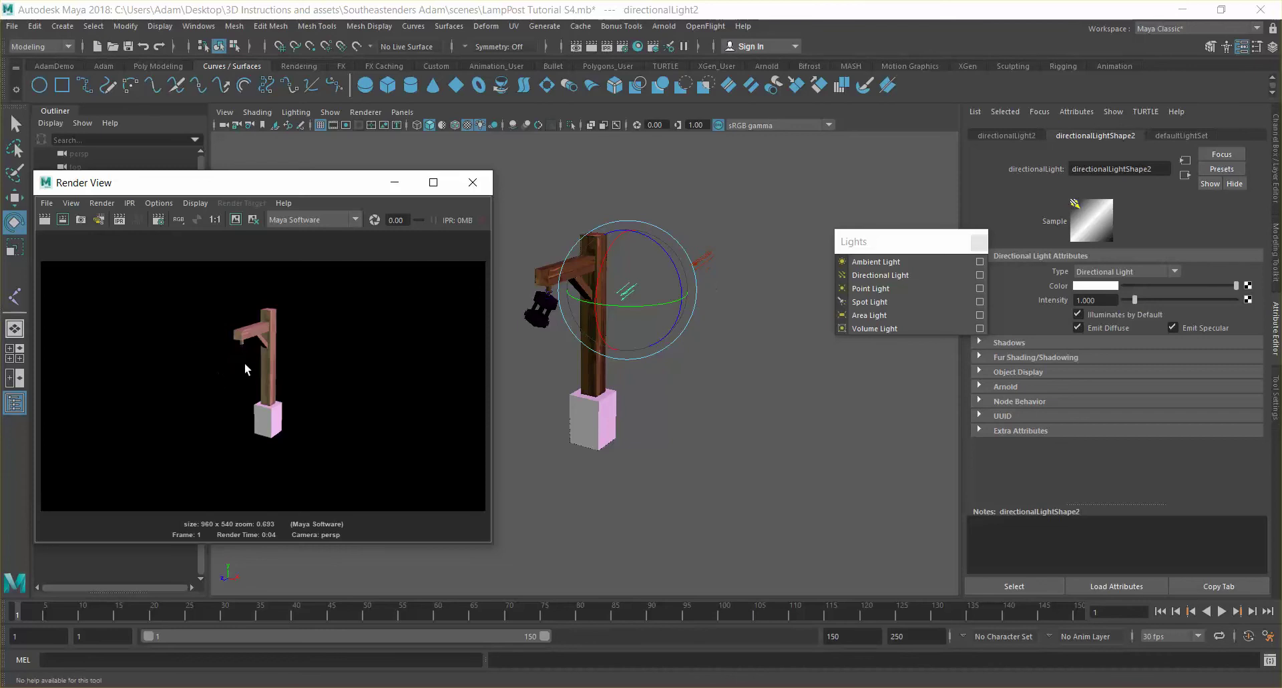
scroll(244, 362, up, 5)
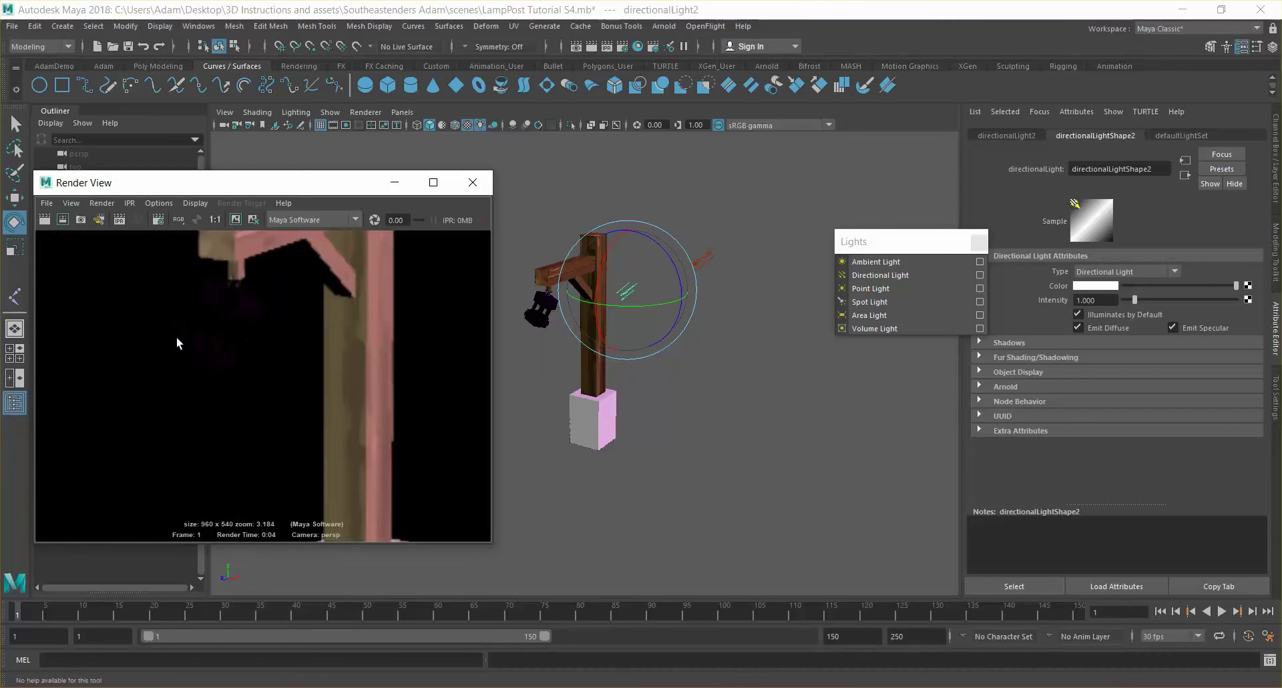
Minimize the Render View and delete both directional lights from the scene
click(393, 181)
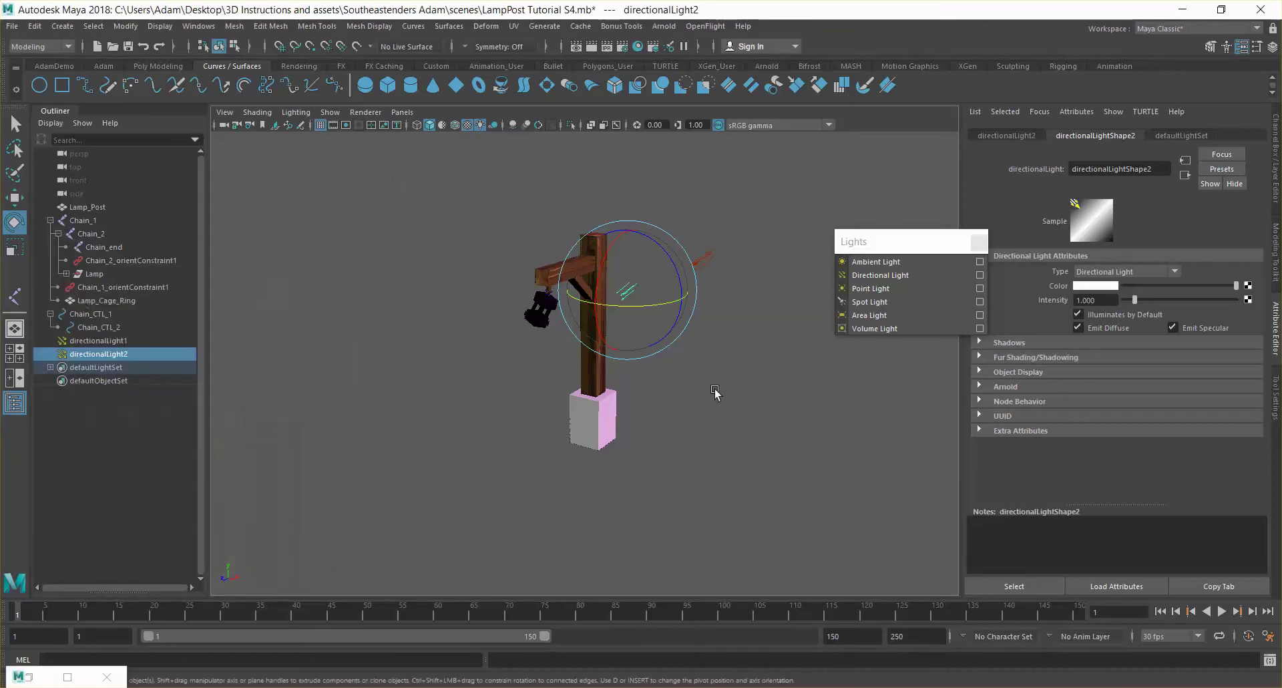
click(772, 389)
alt+drag(695, 257, 775, 332)
drag(652, 215, 683, 360)
key(Delete)
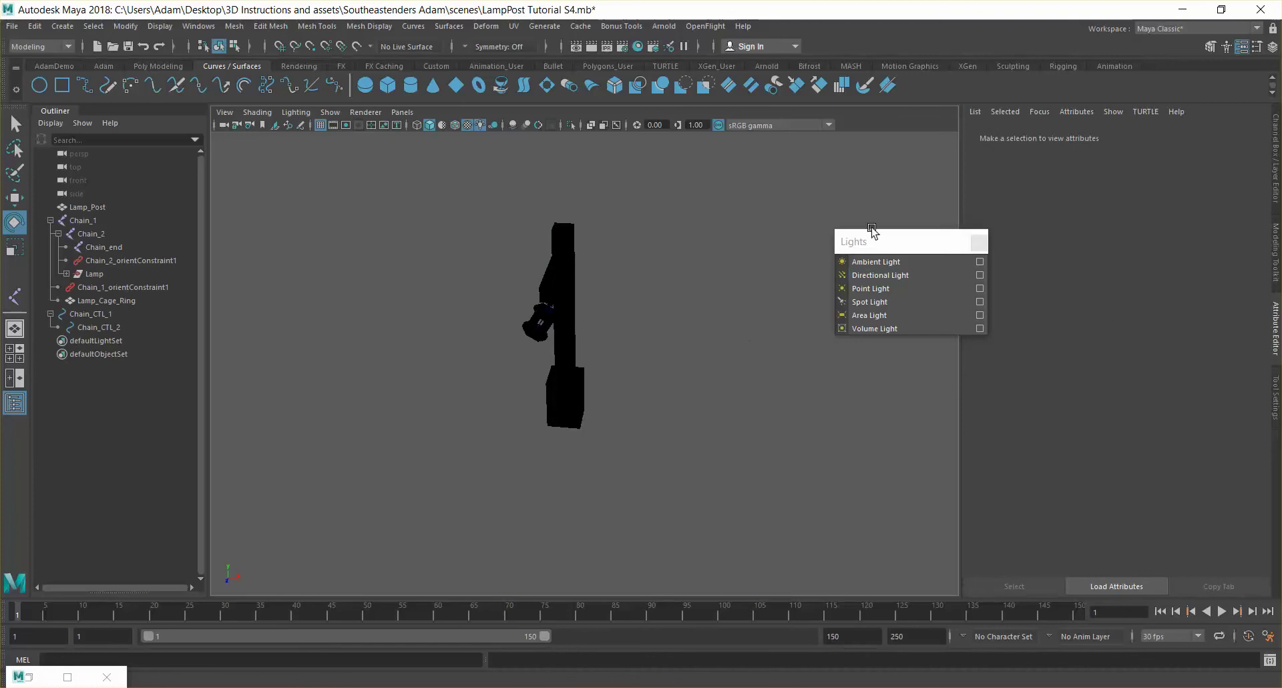
Create a spot light and move it beside the post to about X 82, Y 178
click(869, 302)
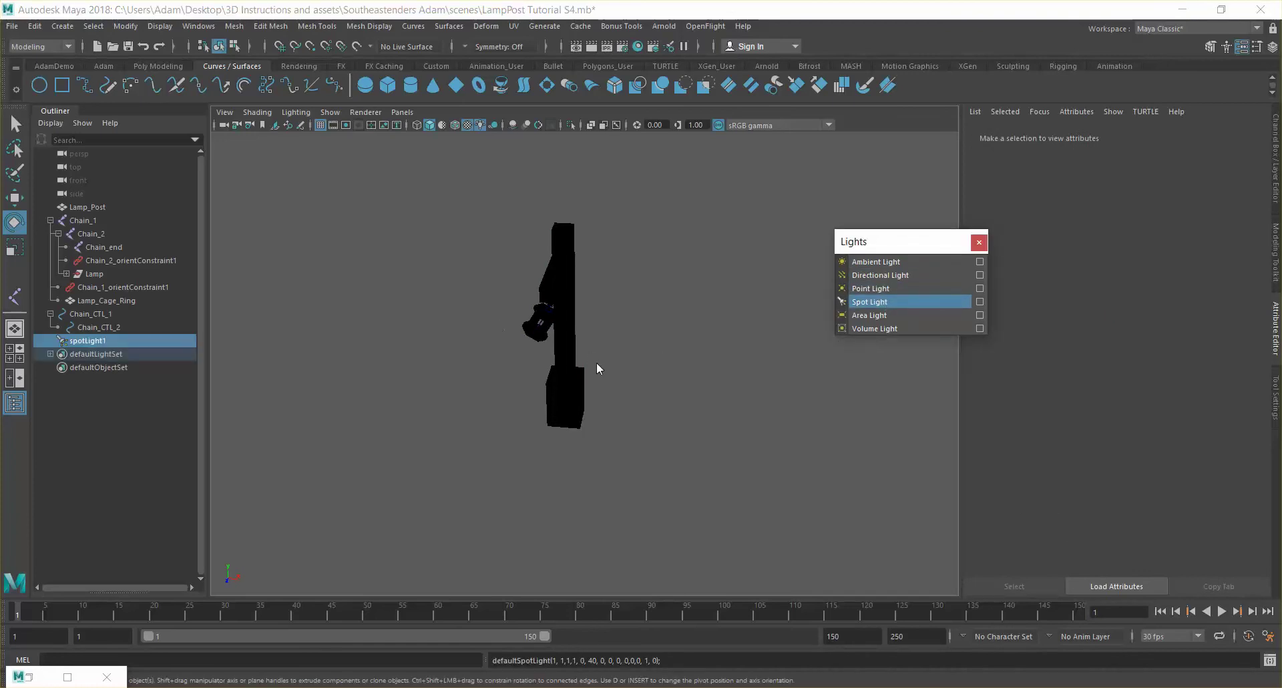
key(w)
drag(621, 421, 665, 421)
drag(611, 366, 621, 275)
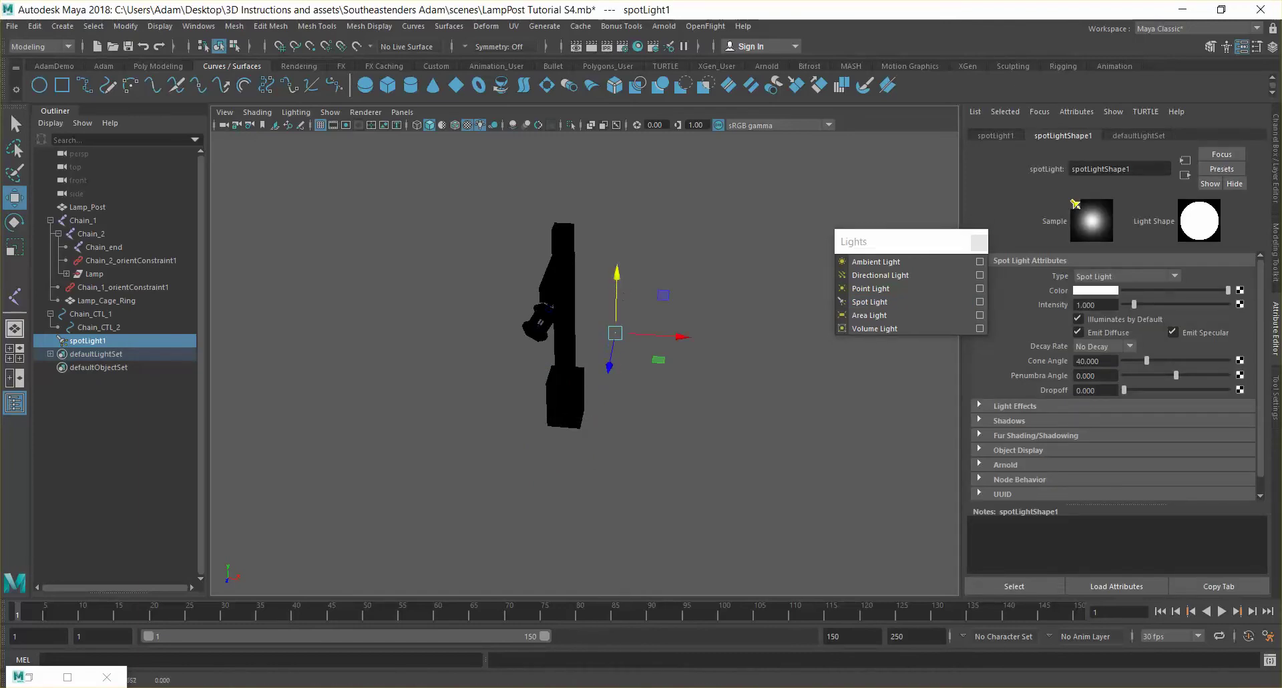
Set the spot light's scale to 20 on all three axes
click(1278, 180)
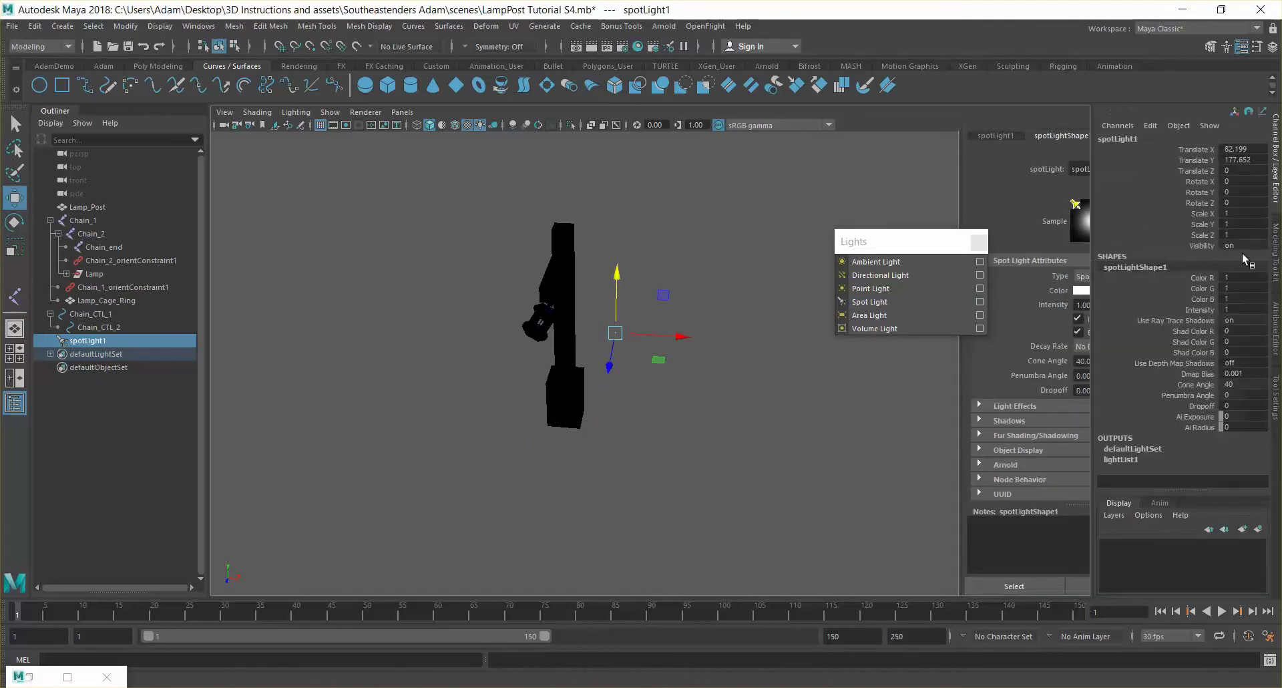
drag(1239, 234, 1239, 213)
text(20)
key(Return)
Rotate the spot light to about 0, 92, 30 degrees so it aims at the post
key(e)
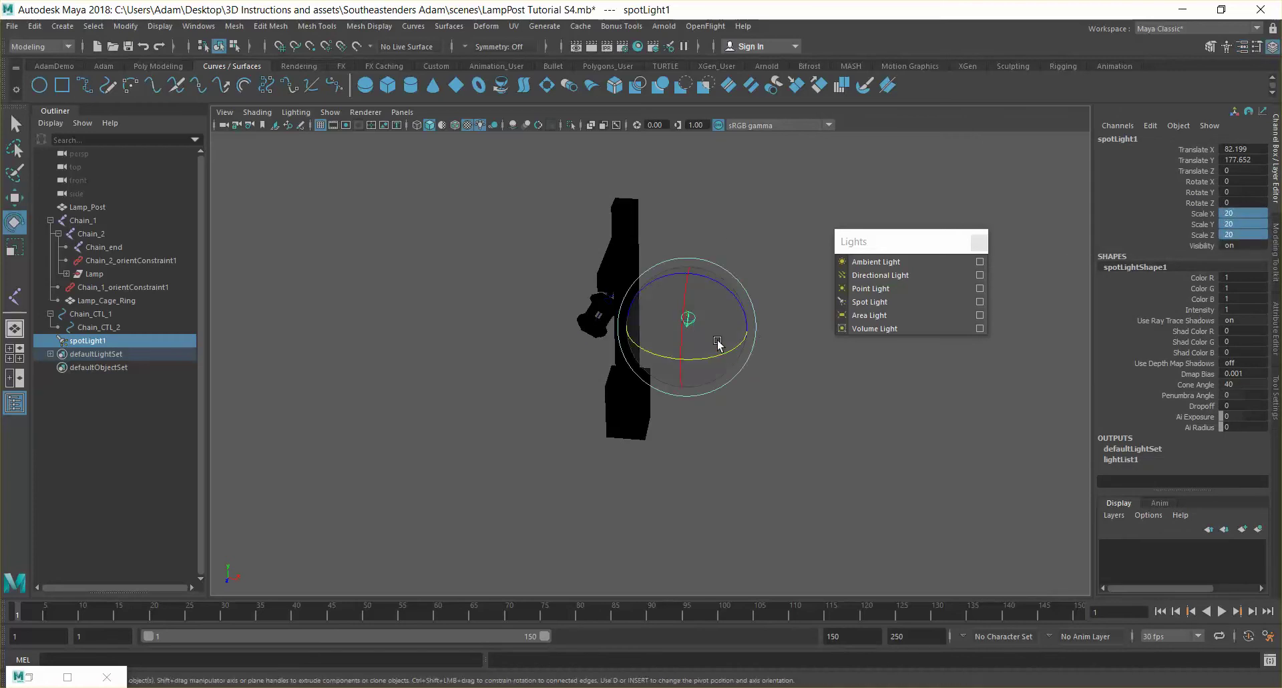
drag(723, 351, 760, 194)
mouse_move(751, 301)
alt+mouse_down()
mouse_move(776, 319)
mouse_move(754, 293)
mouse_move(781, 383)
mouse_move(759, 281)
mouse_move(772, 300)
alt+mouse_up()
key(r)
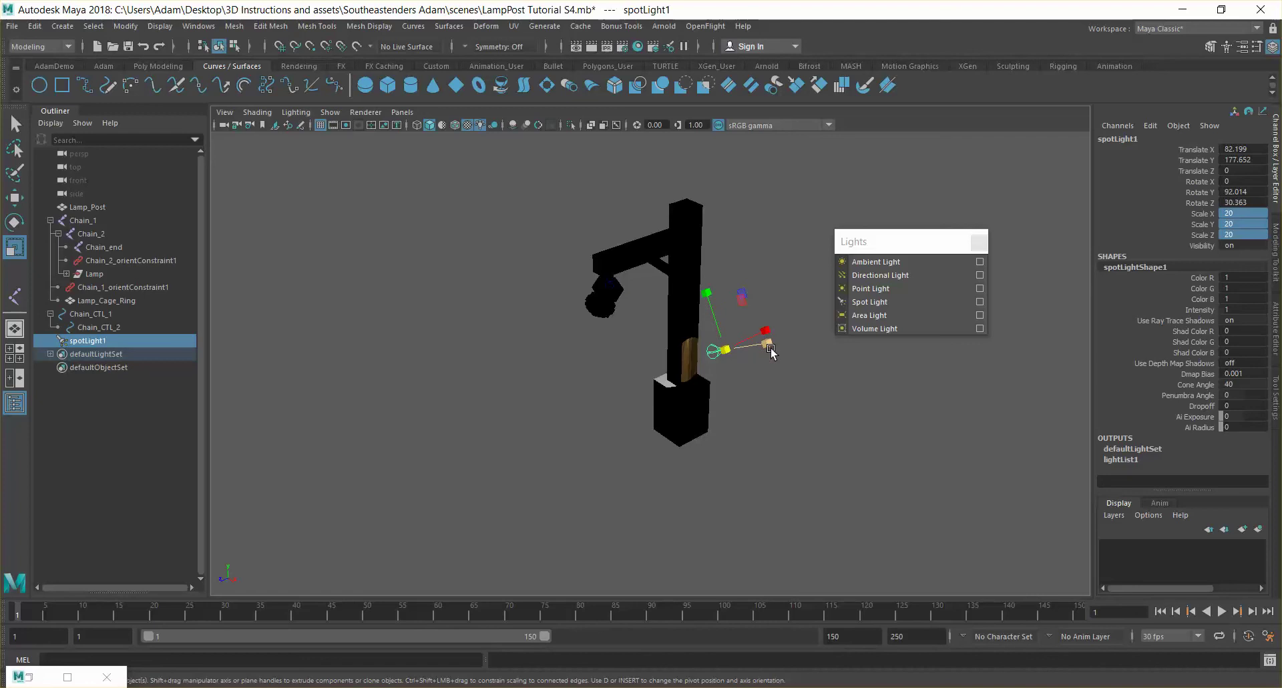
Move the spot light up and away from the post to about X 199, Y 370, Z 42 and test-render its beam
key(w)
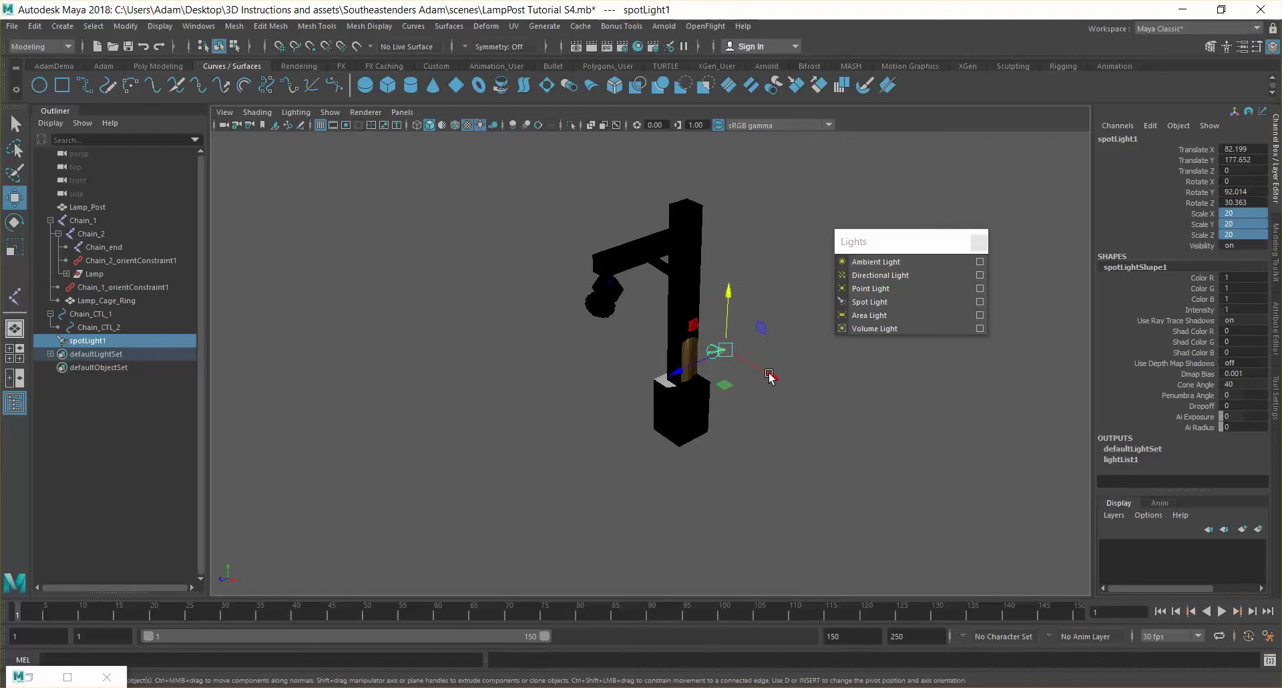
drag(790, 381, 844, 411)
drag(796, 320, 811, 178)
mouse_move(751, 268)
mouse_down()
mouse_move(684, 291)
mouse_move(741, 255)
mouse_move(738, 267)
mouse_up()
mouse_move(755, 383)
alt+mouse_down()
mouse_move(660, 392)
mouse_move(659, 339)
mouse_move(735, 374)
alt+mouse_up()
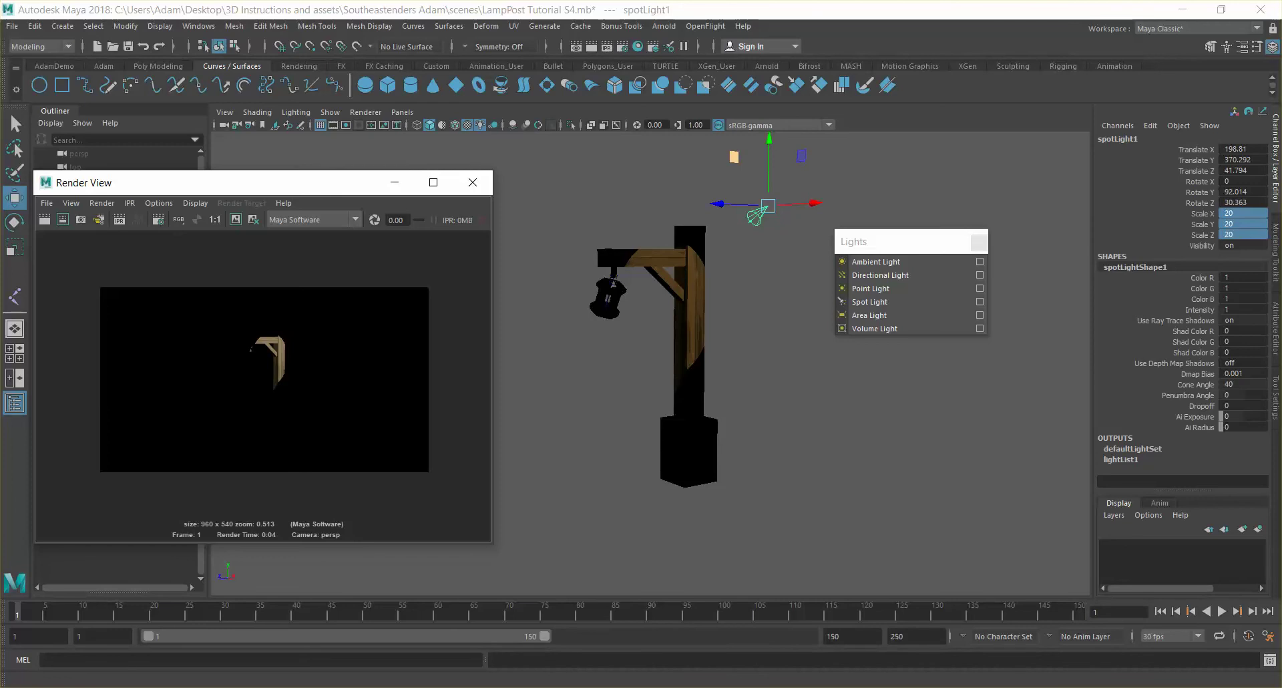
scroll(347, 364, up, 5)
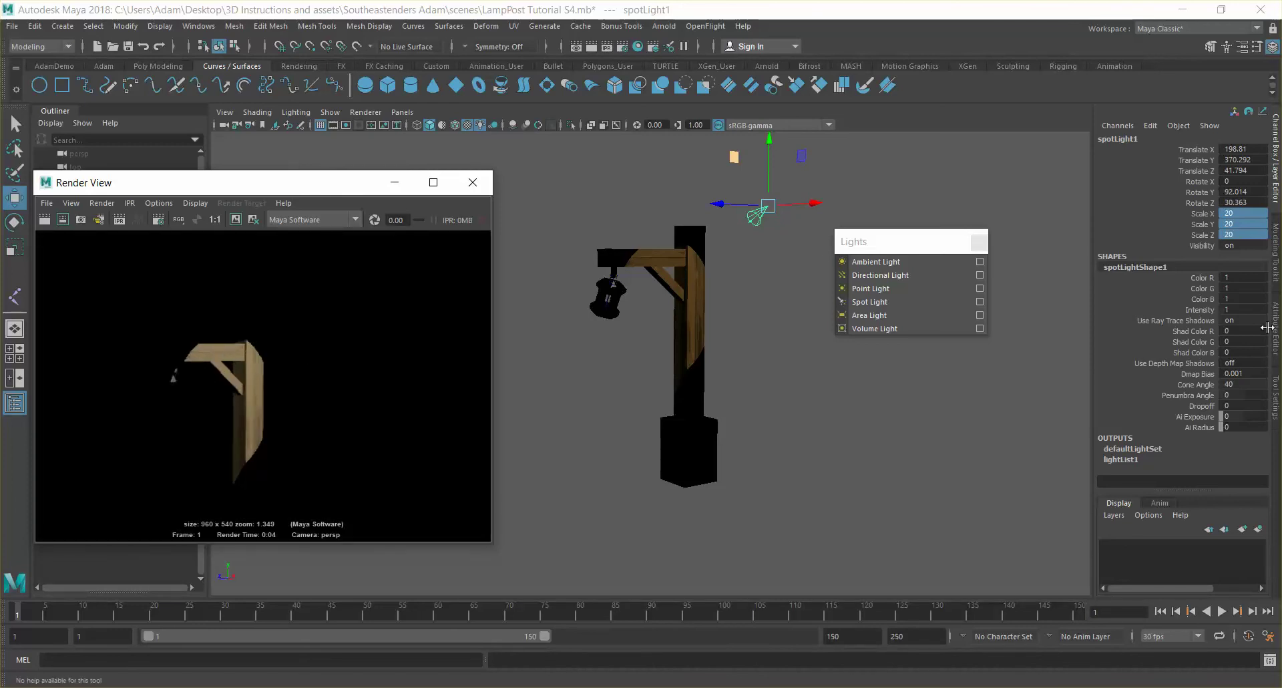
Try a Linear decay rate on the spot light and test-render the scene
click(1275, 320)
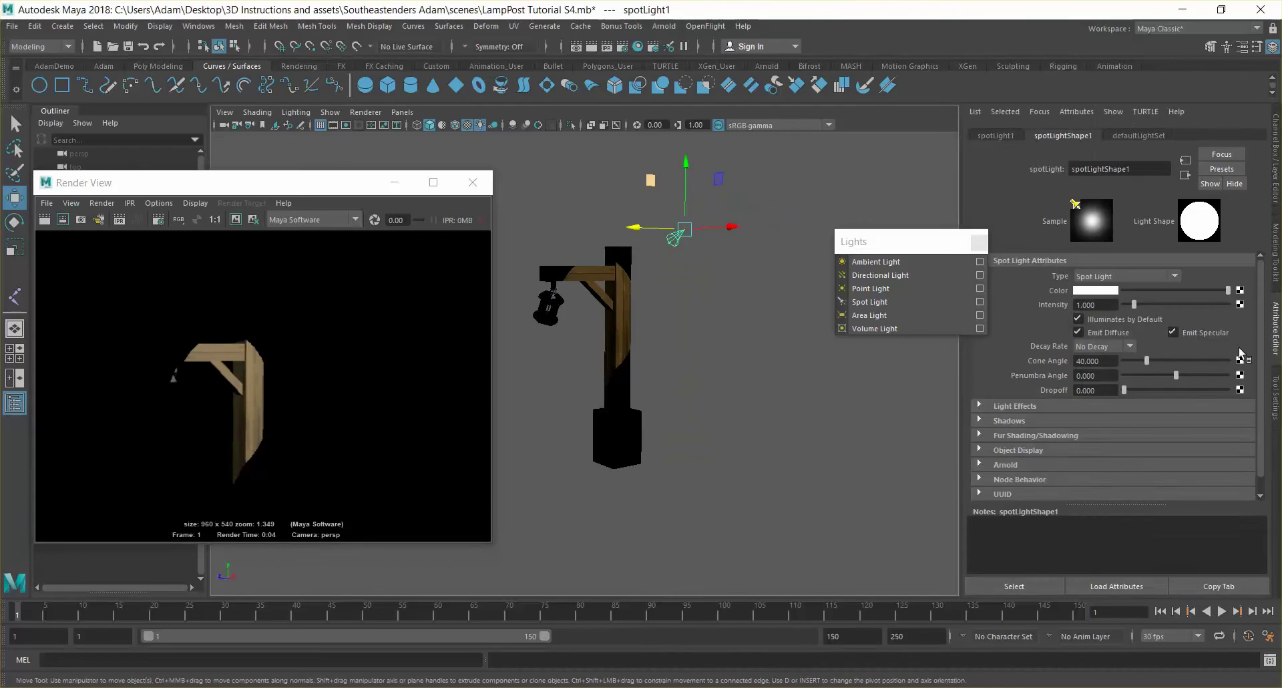
click(1124, 347)
click(1109, 374)
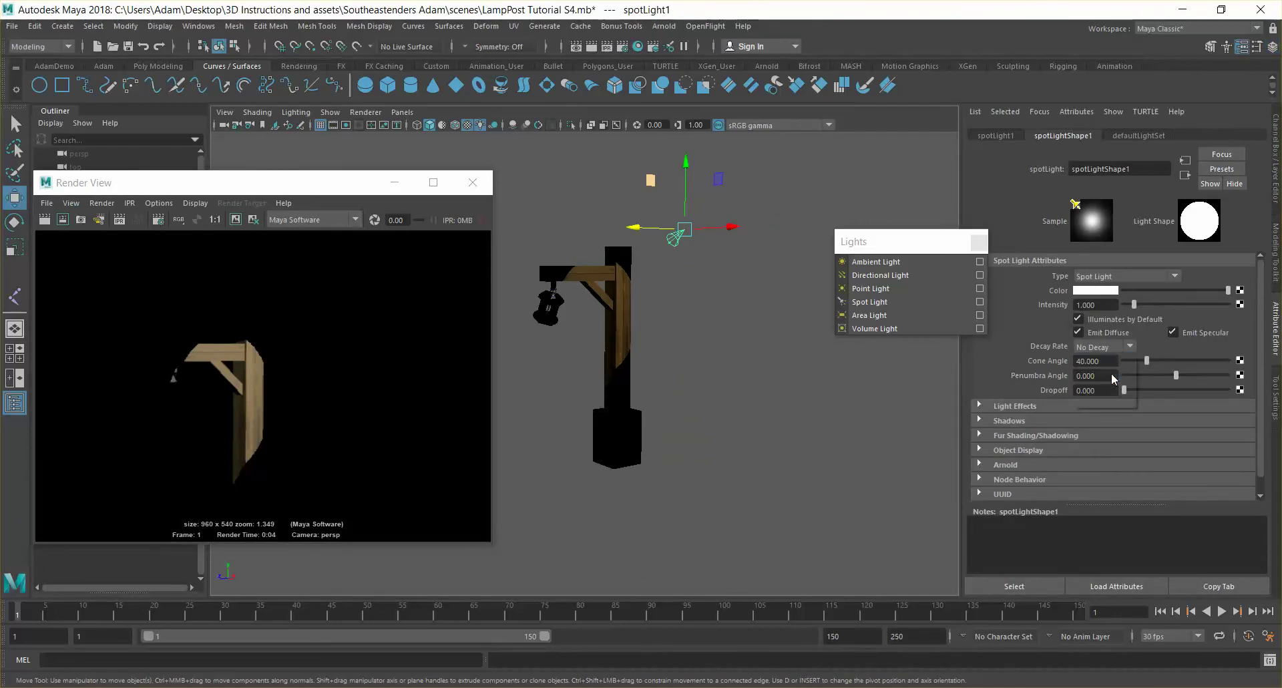
click(45, 220)
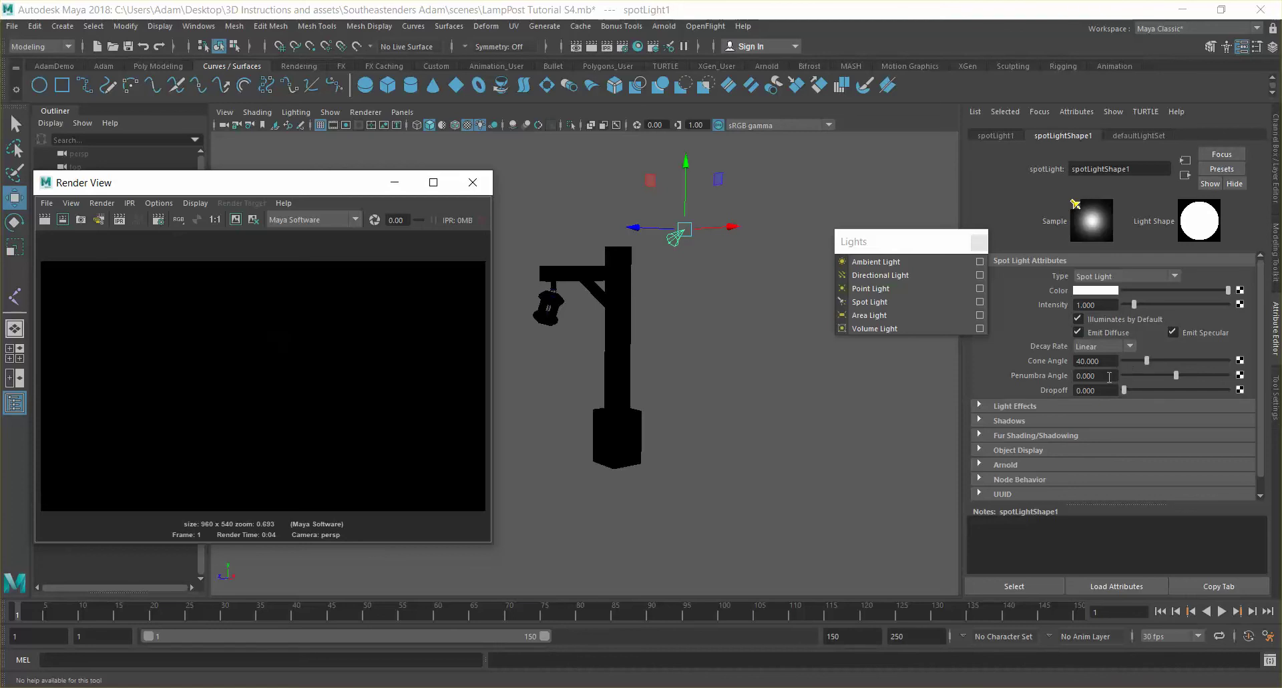
Set the spot light's dropoff to about 156 with No Decay and test-render the softened beam
drag(1123, 390, 1162, 394)
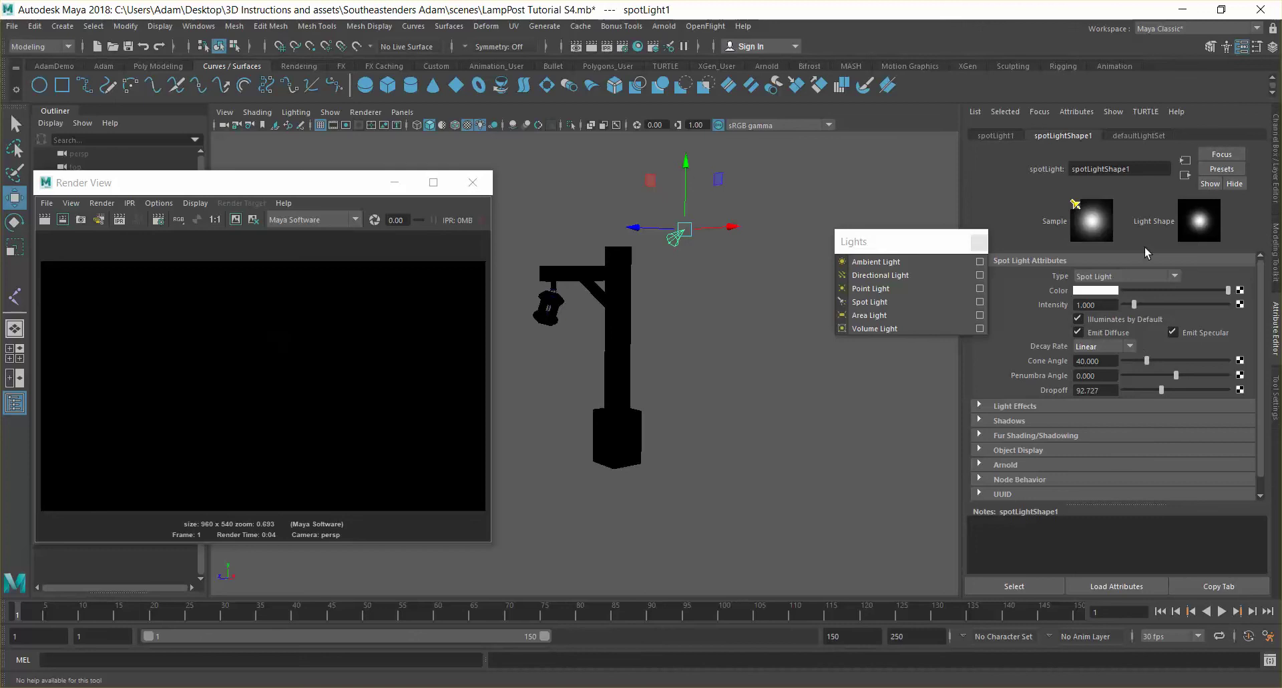
click(1102, 346)
click(1094, 356)
drag(1168, 392, 1188, 393)
click(45, 220)
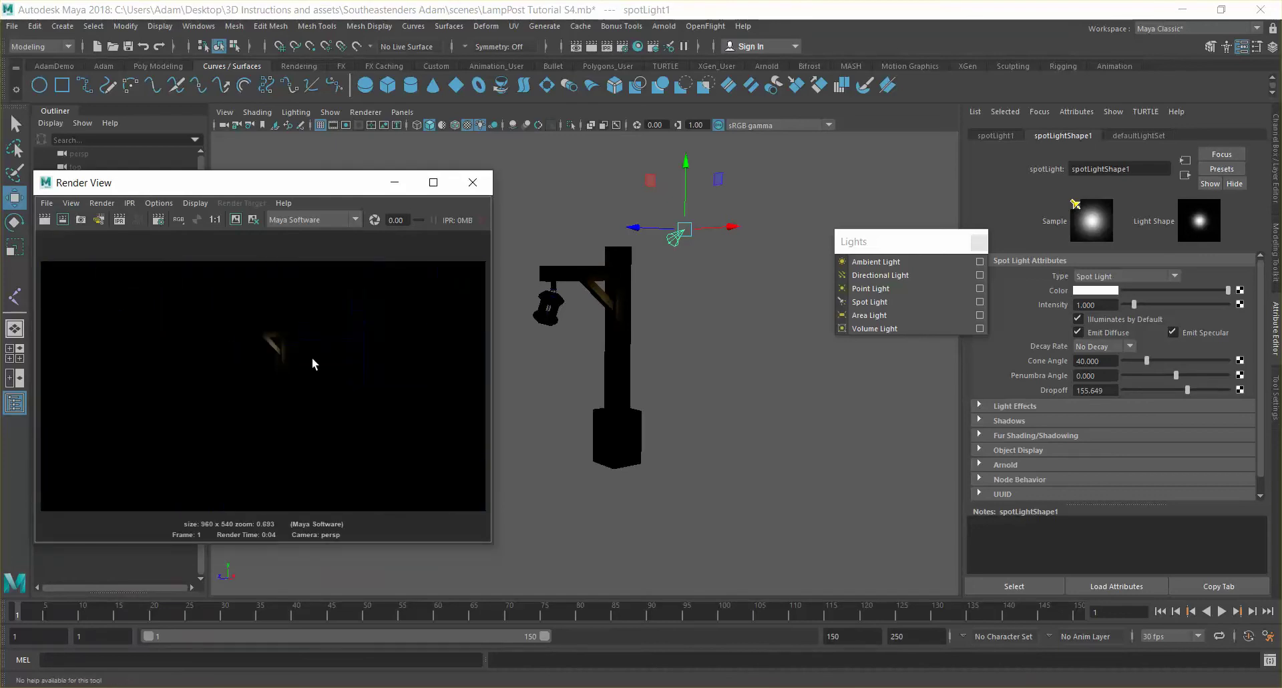
alt+right_drag(301, 350, 524, 338)
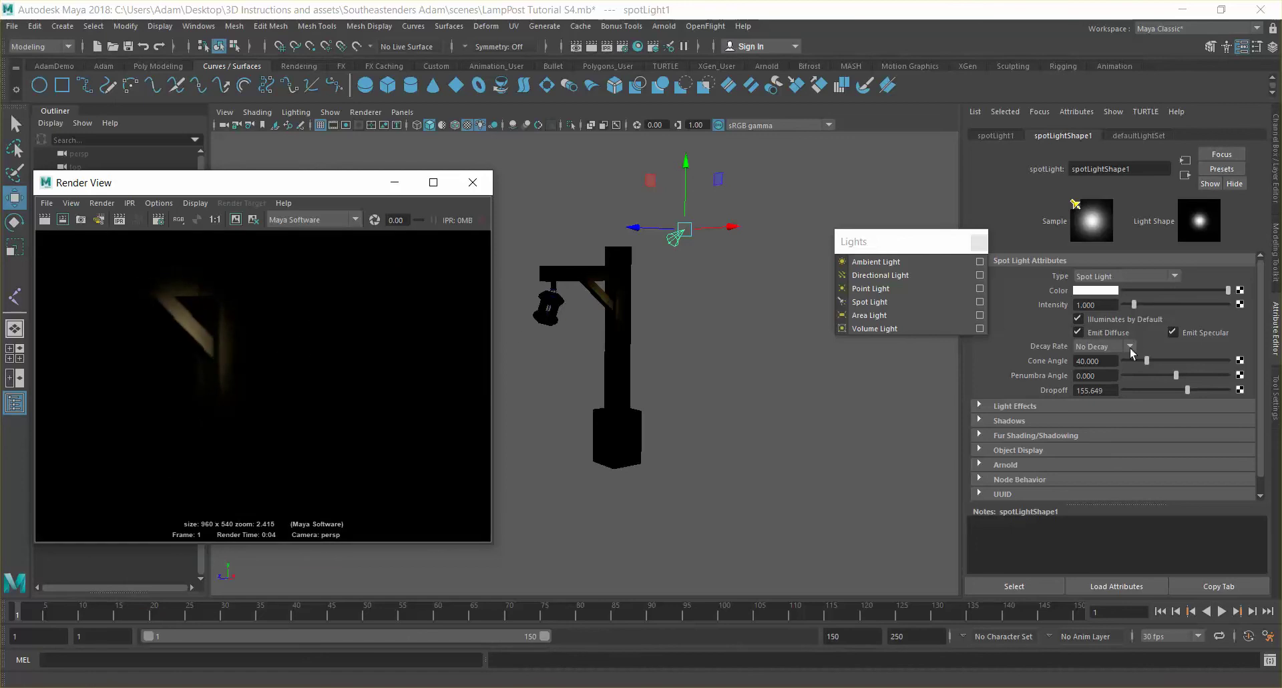
Set the spot light's cone angle to about 86 and dropoff to about 89, and test-render it farther out from the post
drag(1148, 361, 1173, 361)
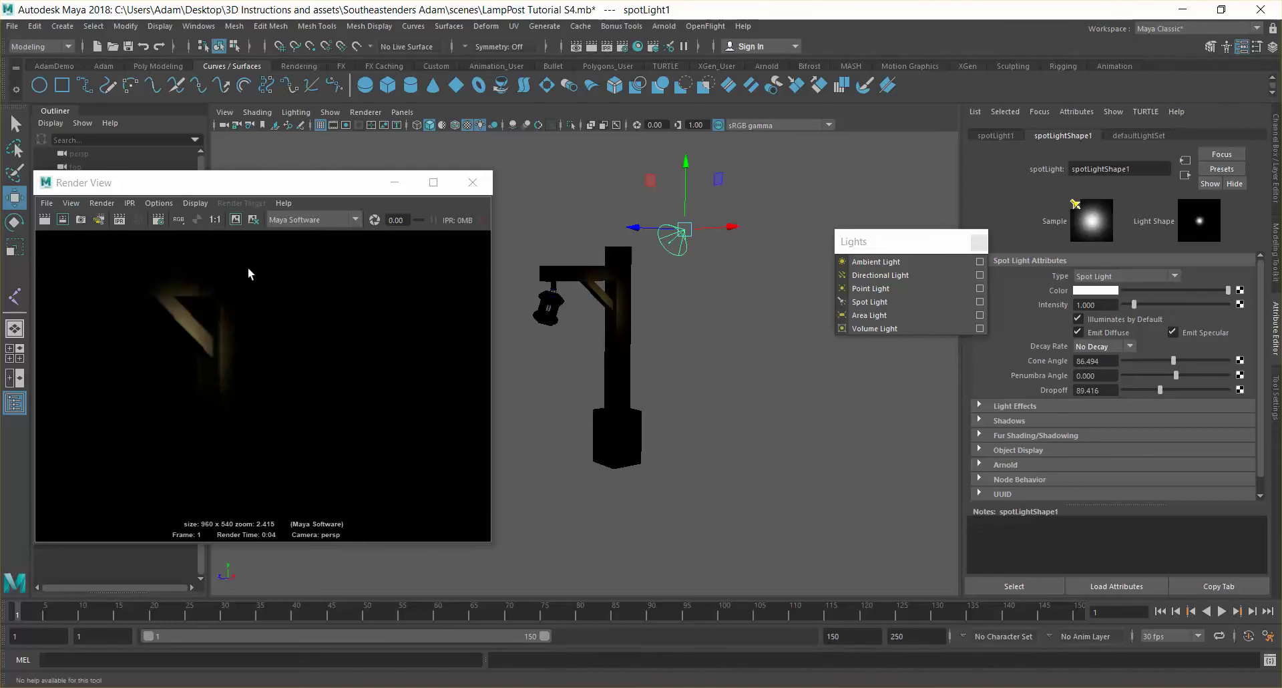
drag(732, 227, 836, 220)
click(44, 219)
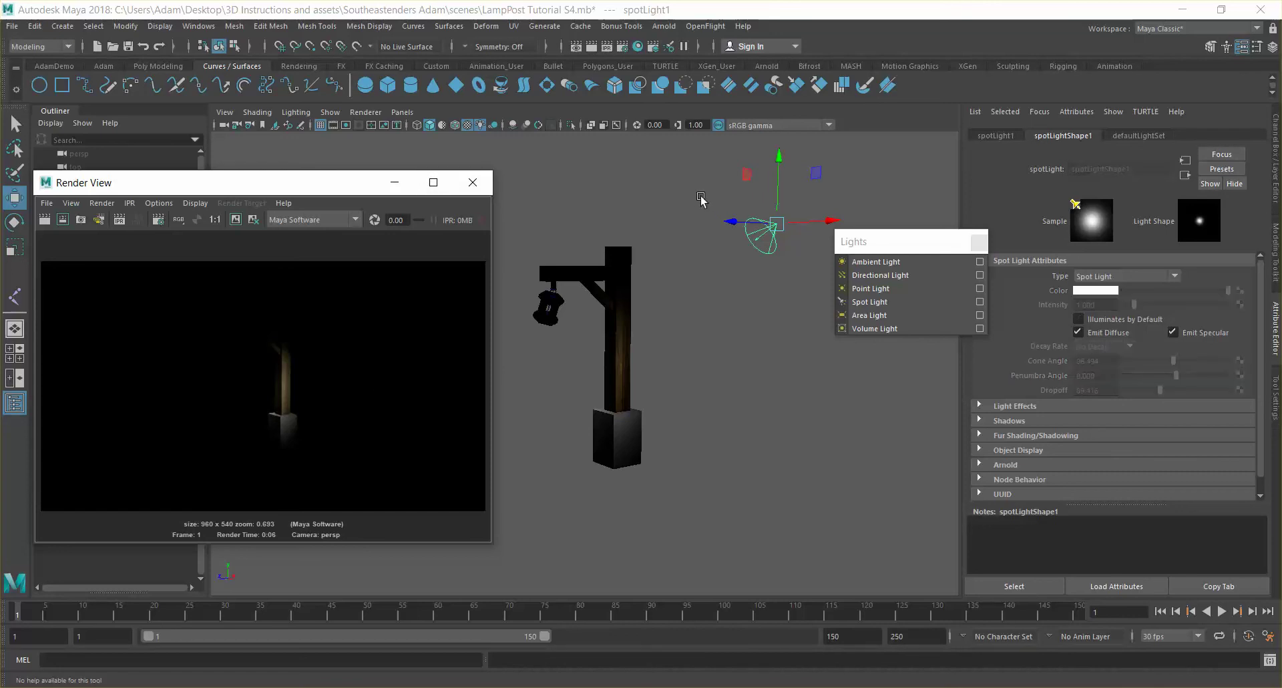
Replace the spot light with an area light positioned beside the post at about X 99, Y 252
key(Delete)
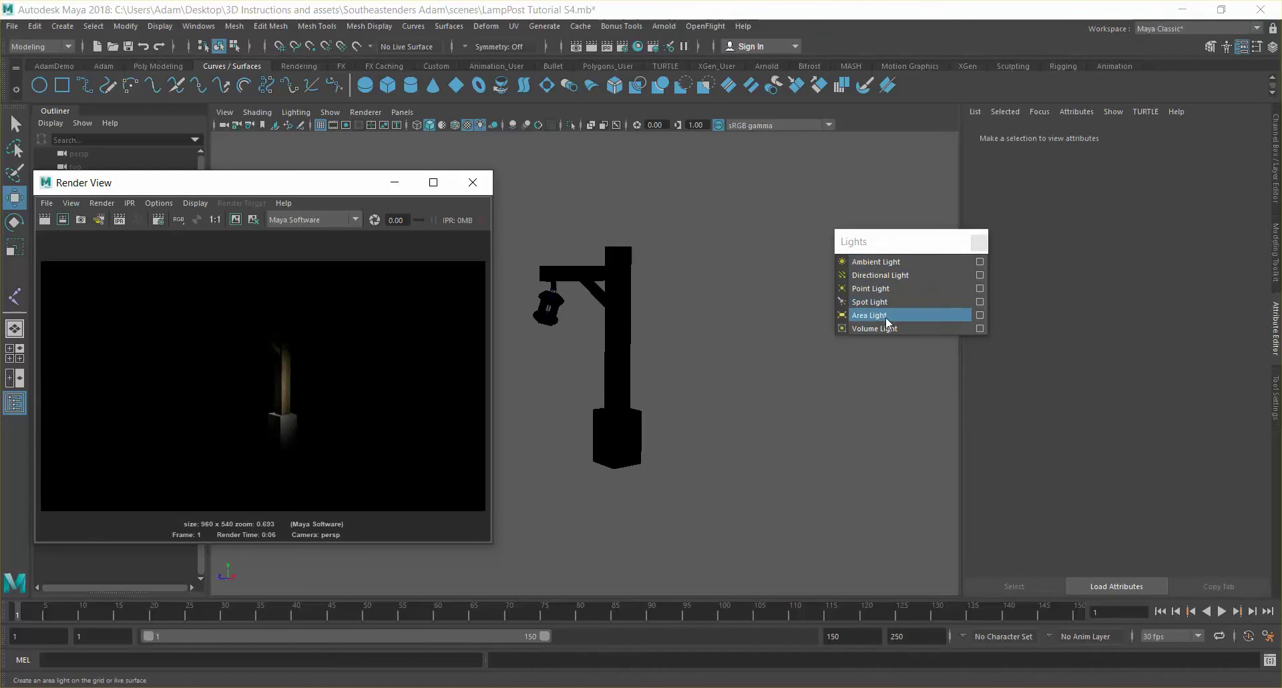
click(885, 319)
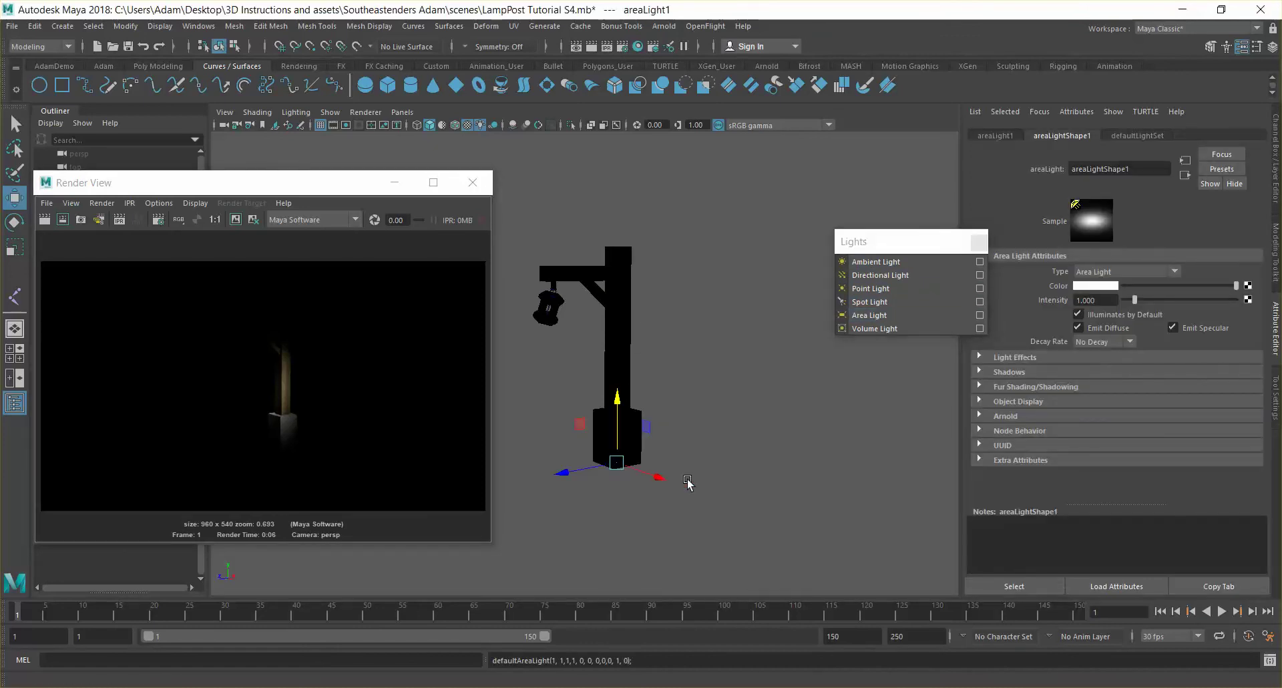
drag(658, 476, 699, 489)
drag(655, 415, 660, 246)
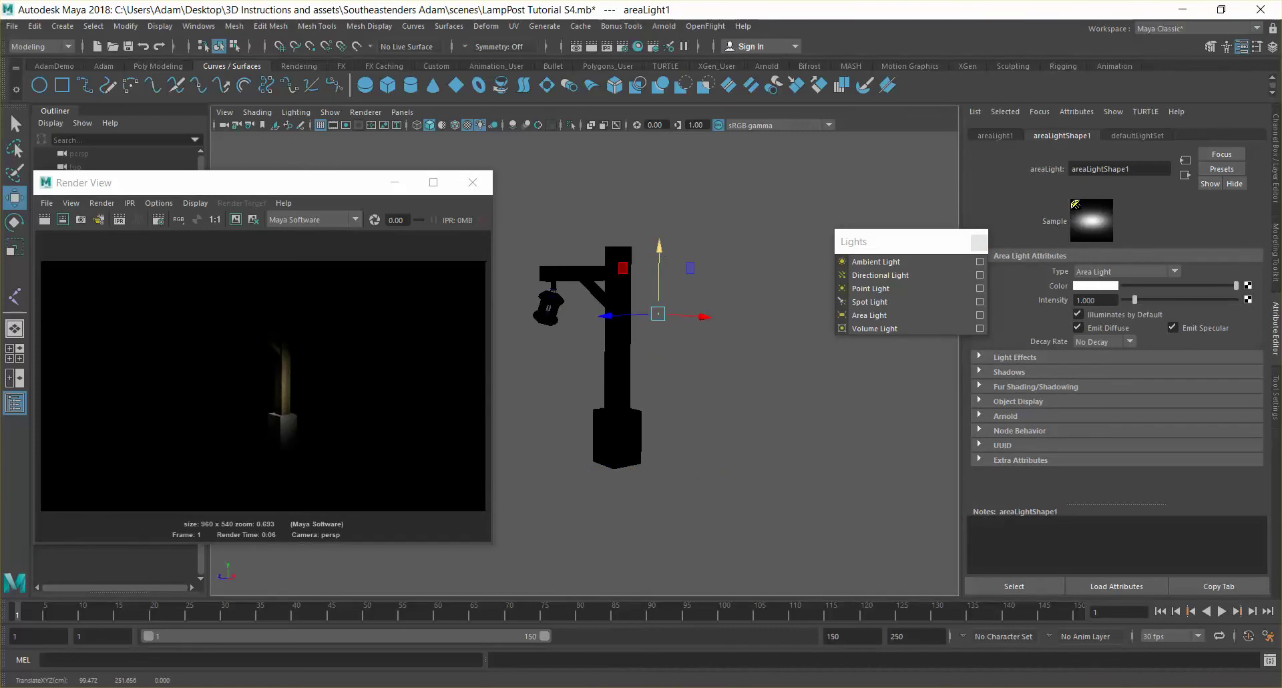
Set the area light's scale to 20 on all three axes
click(1275, 120)
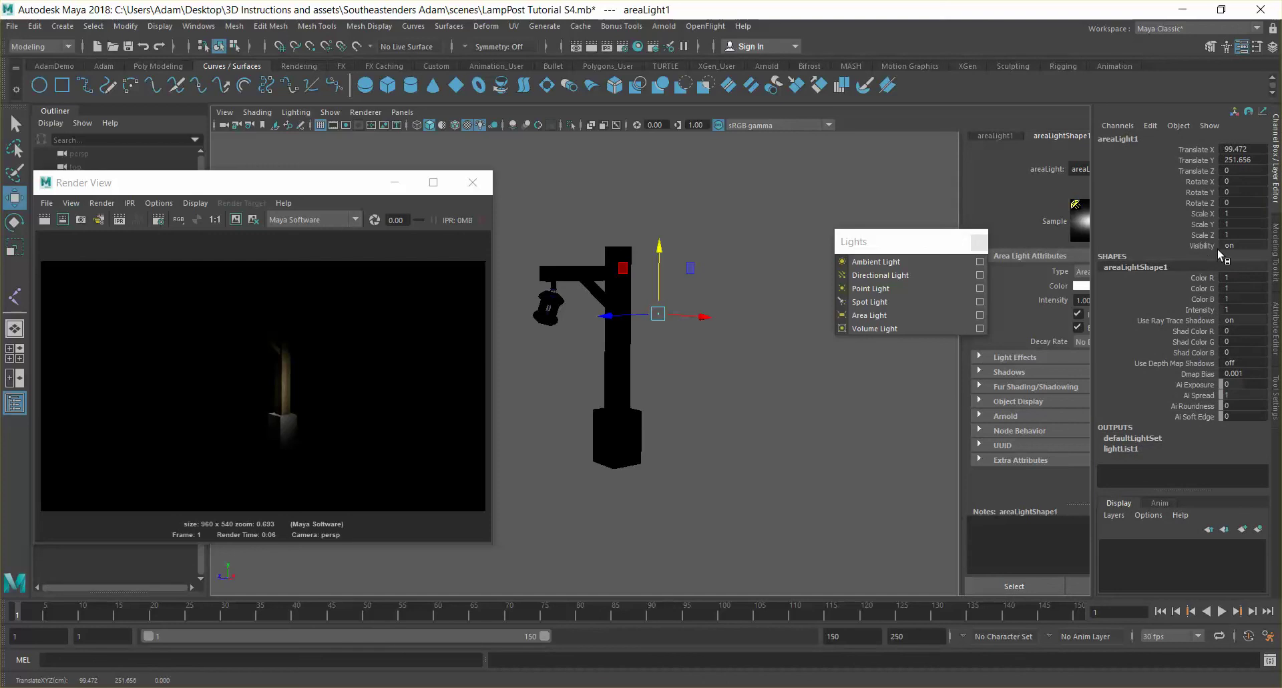
drag(1239, 212, 1240, 235)
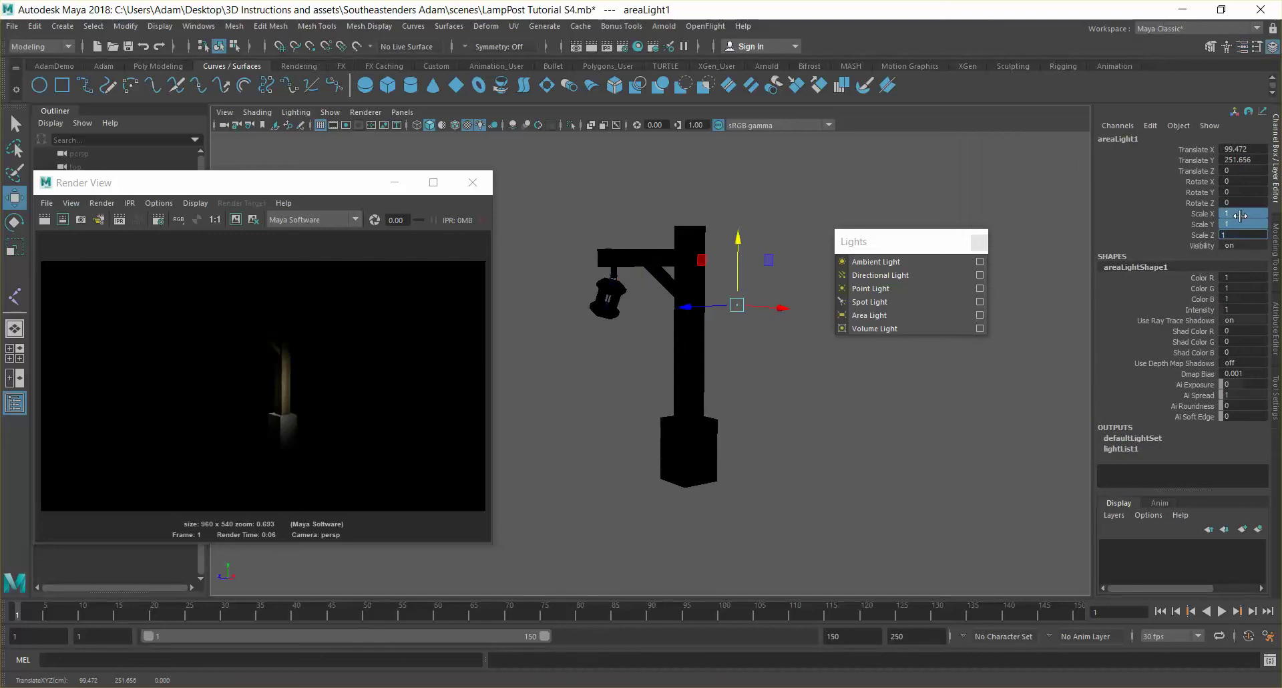
key(Return)
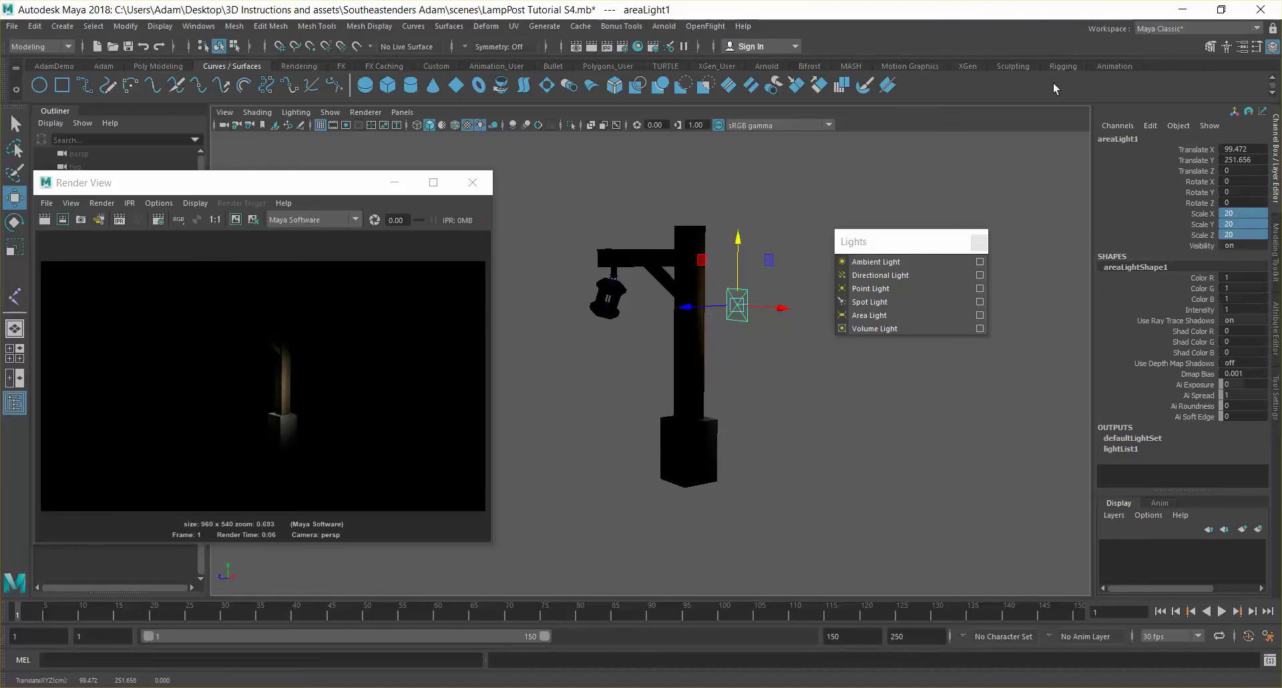
Enlarge the area light uniformly to a scale of about 63 on all three axes
alt+drag(774, 314, 709, 322)
alt+drag(667, 359, 729, 338)
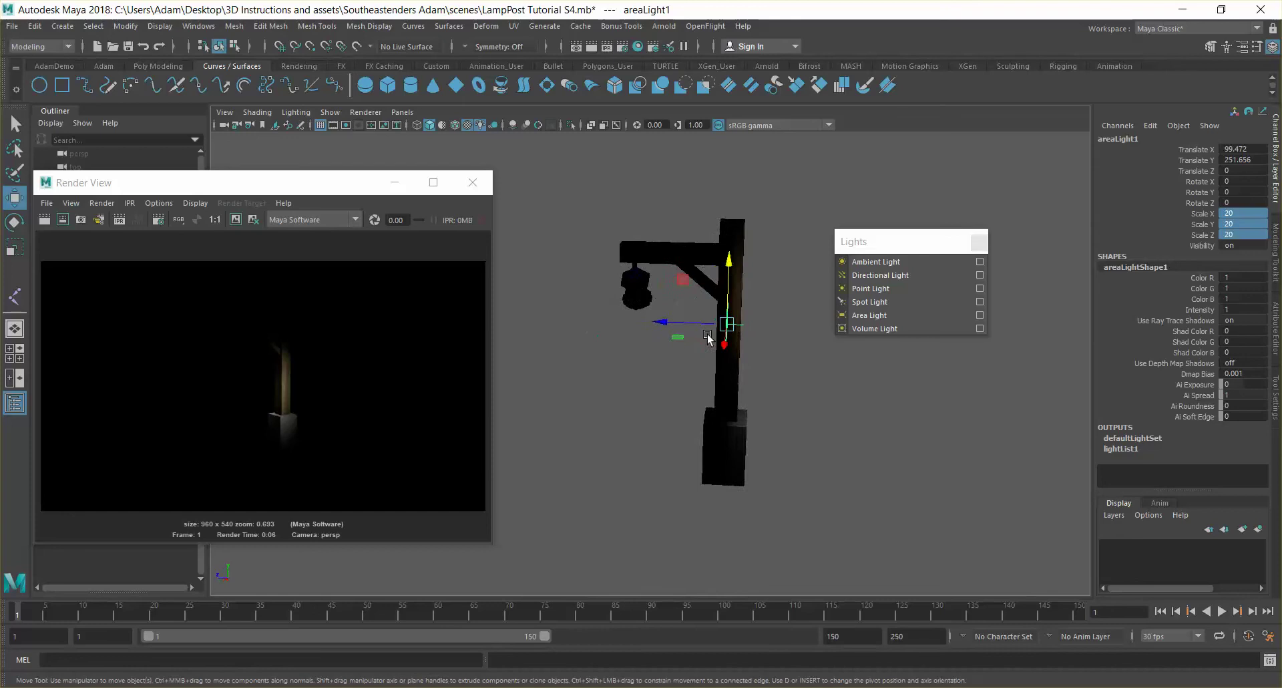
scroll(737, 346, up, 3)
scroll(737, 346, up, 3)
alt+drag(778, 301, 696, 273)
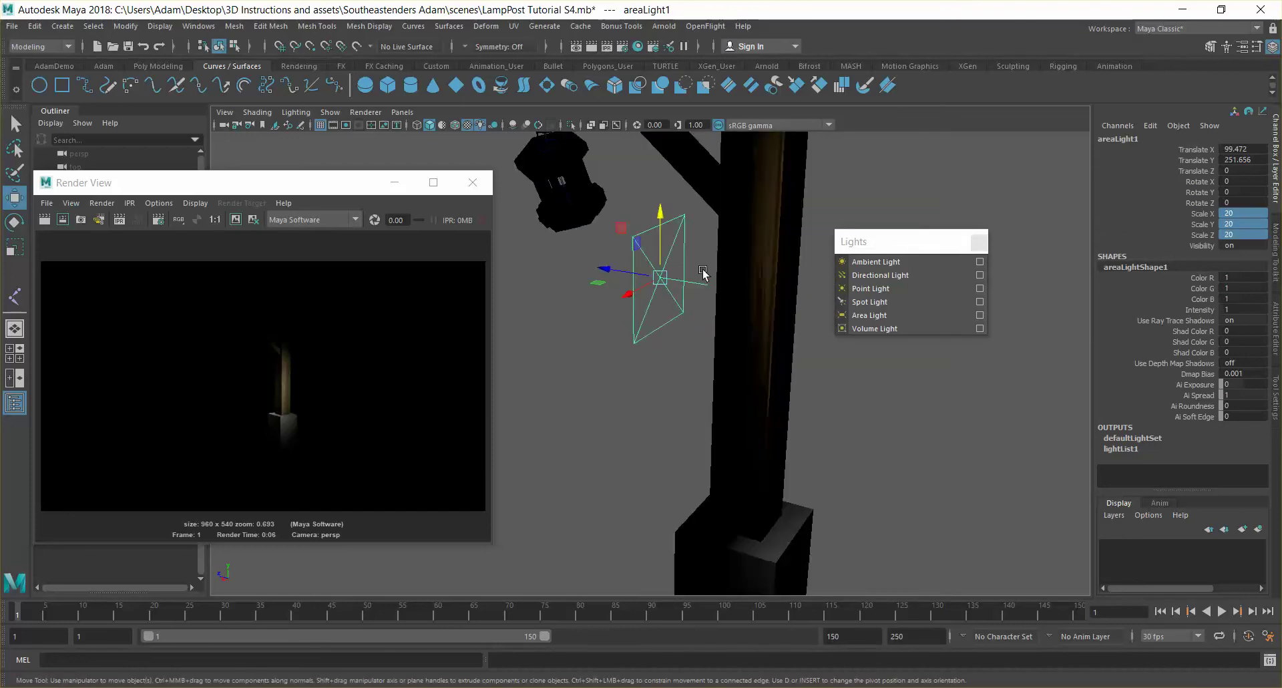
key(e)
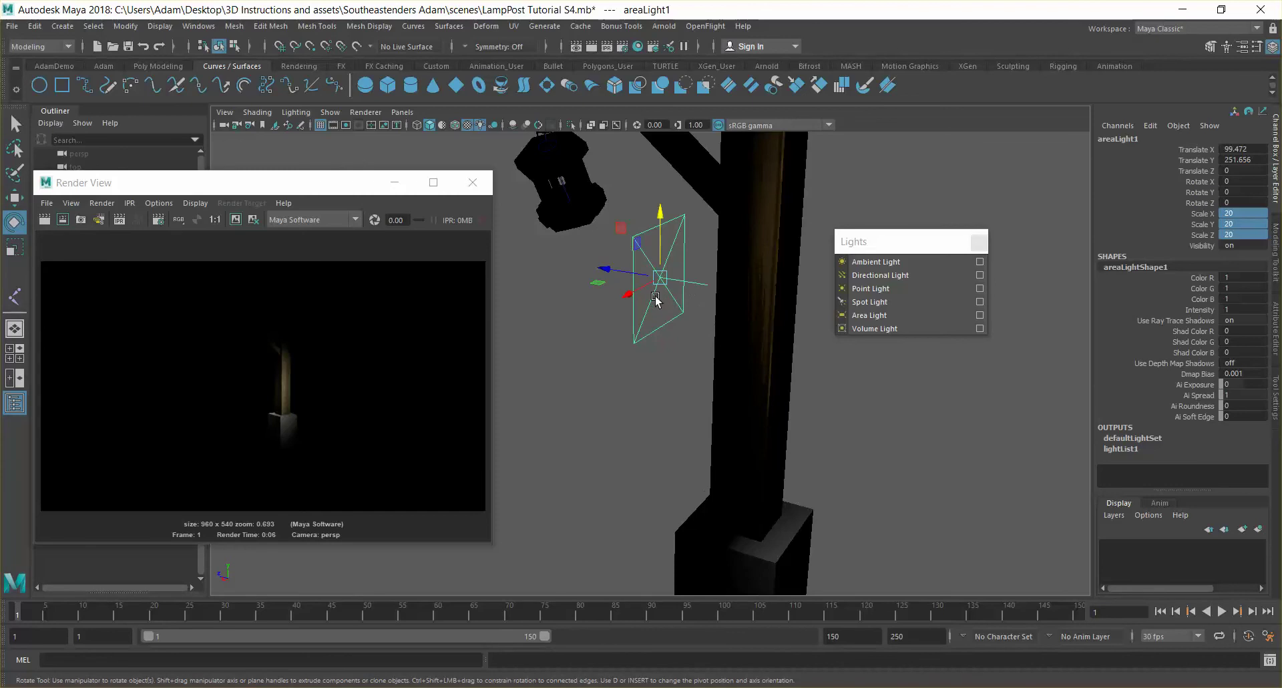
scroll(654, 300, down, 3)
alt+drag(742, 278, 721, 284)
scroll(721, 284, up, 3)
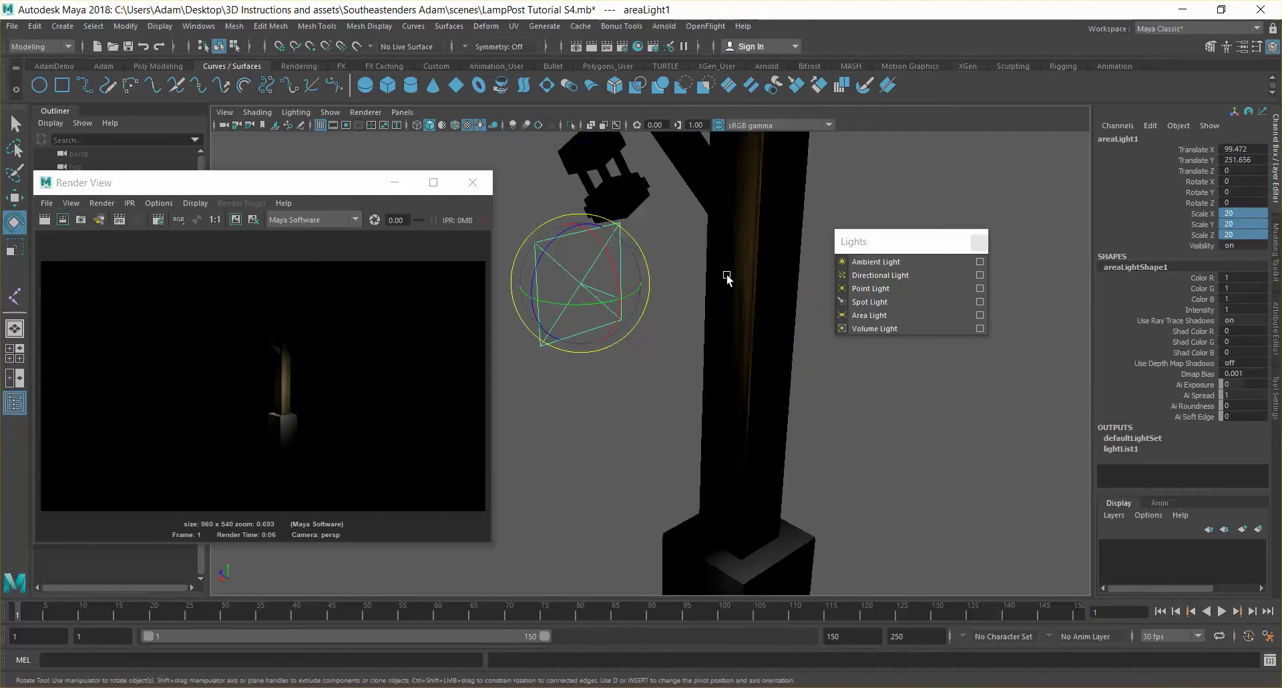
alt+drag(790, 306, 747, 245)
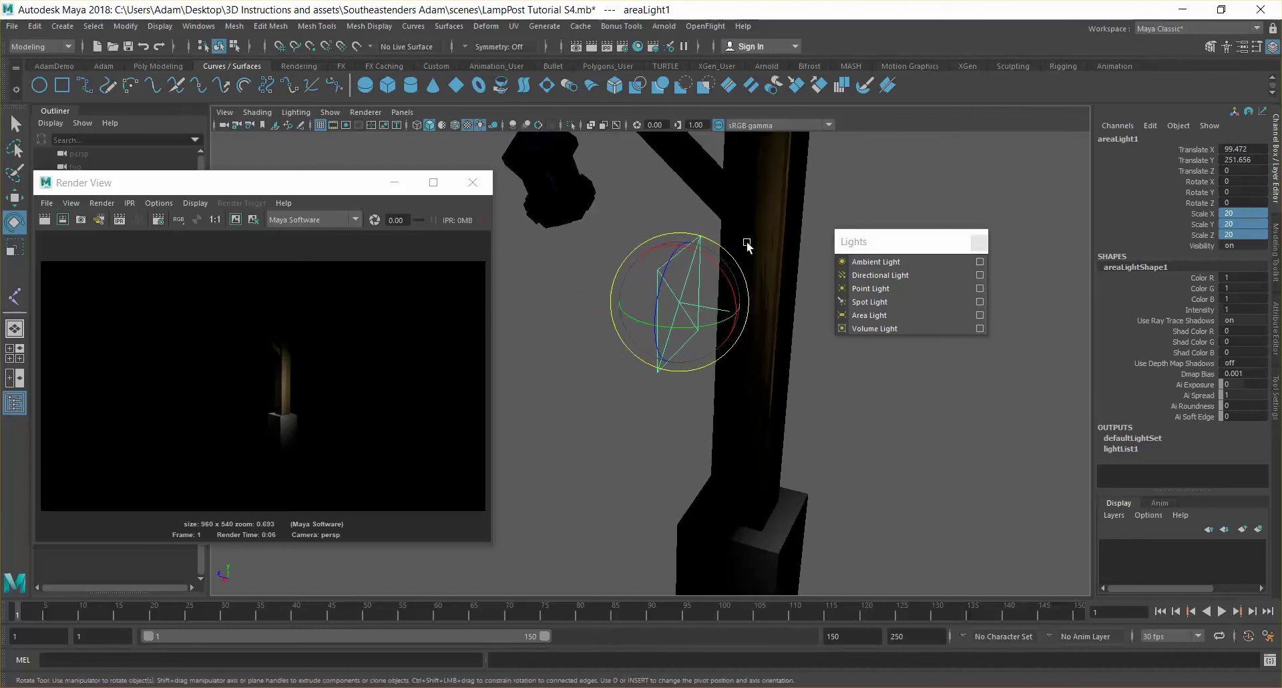
key(r)
drag(681, 301, 881, 113)
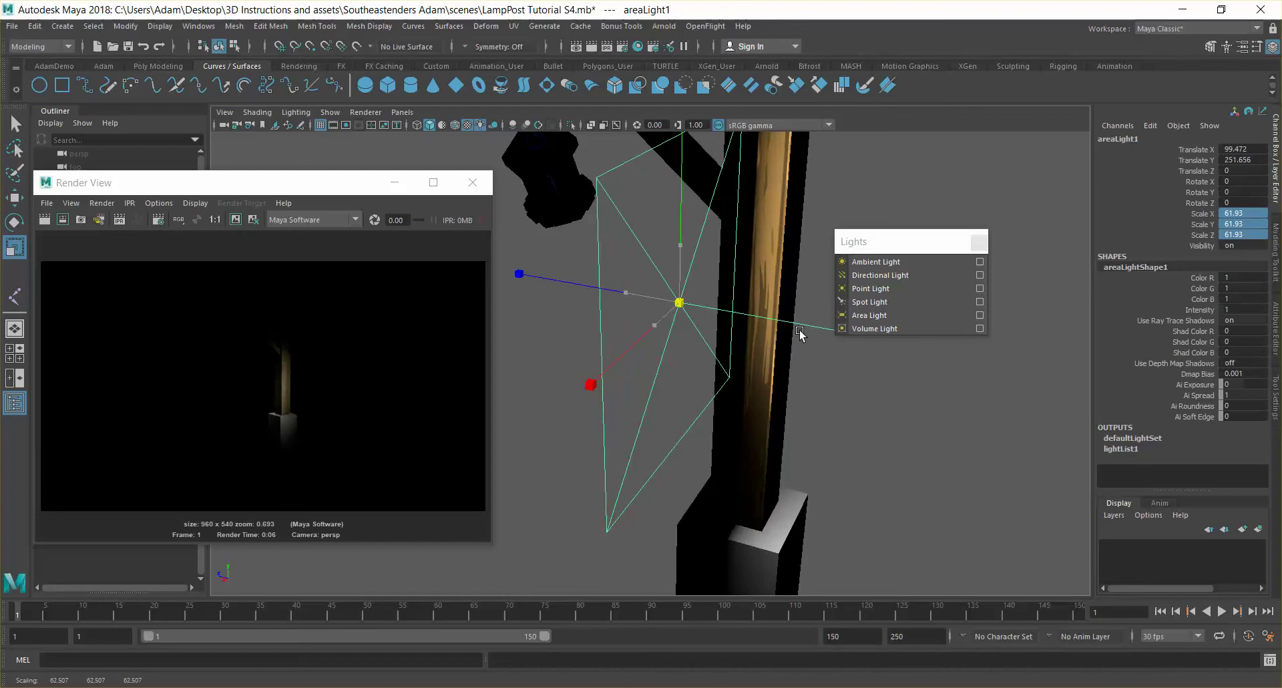
Test-render the whole lamp post under the enlarged area light and examine the lit side of the post in the render
scroll(796, 341, down, 5)
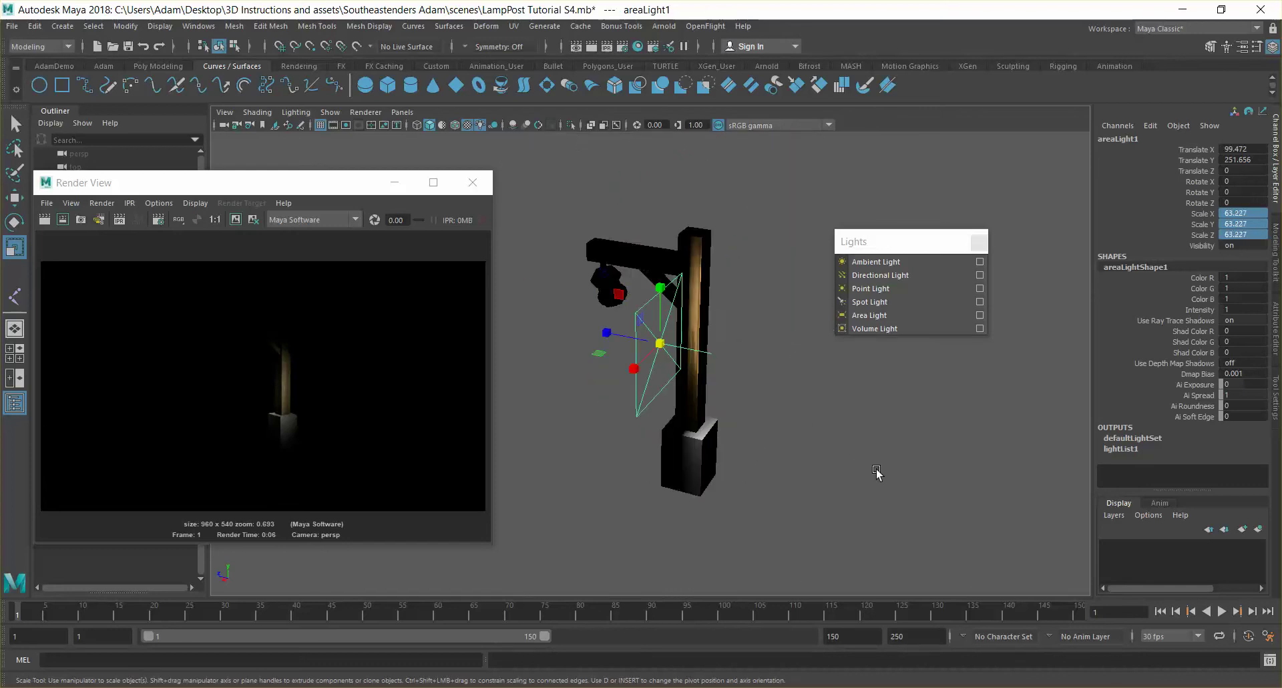
alt+drag(815, 455, 698, 428)
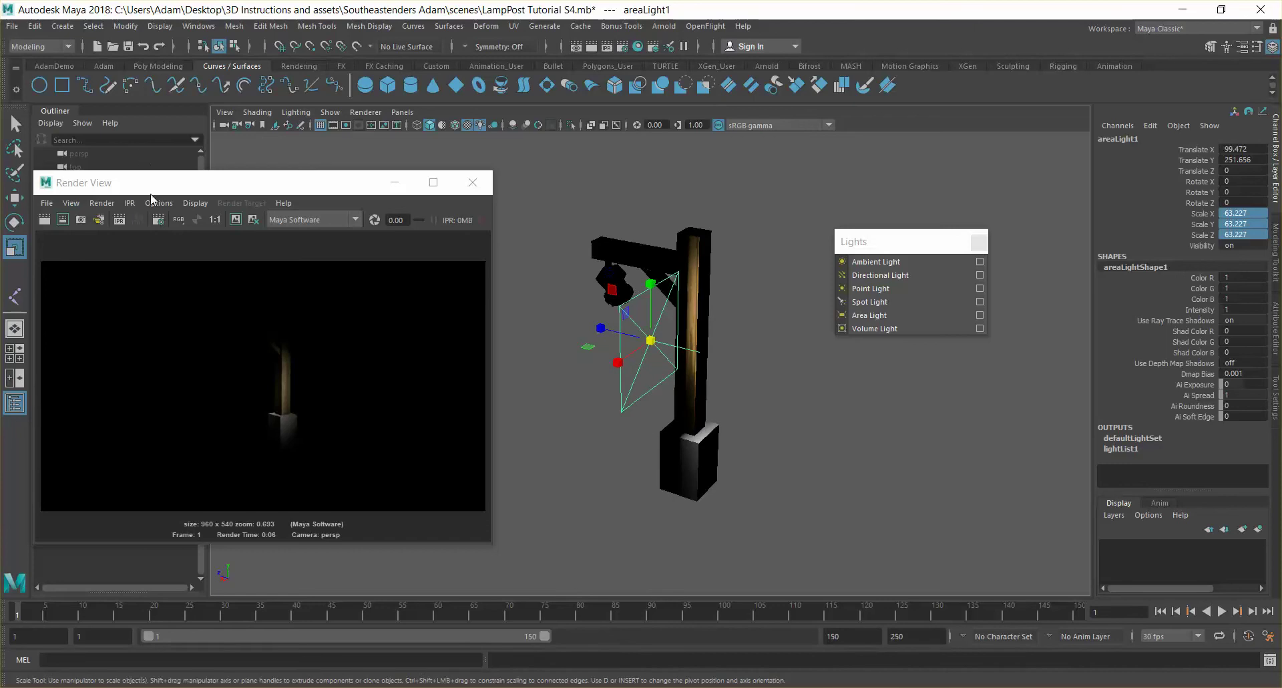
click(44, 221)
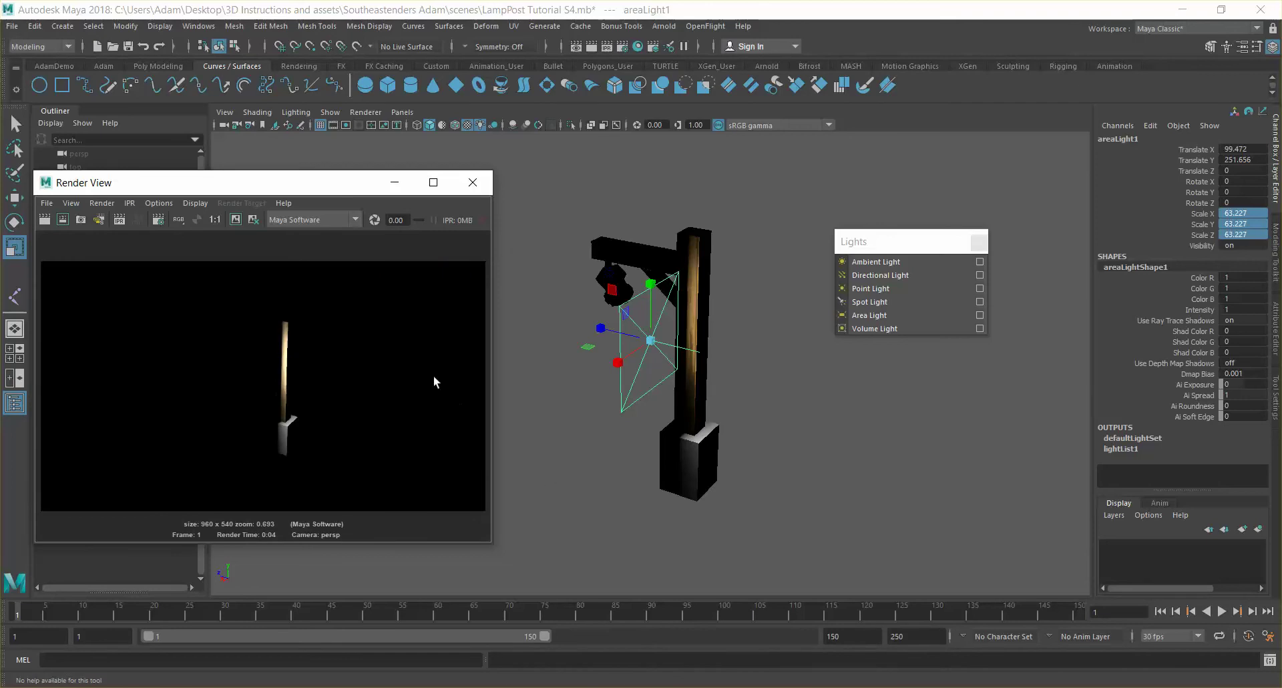
scroll(285, 382, up, 5)
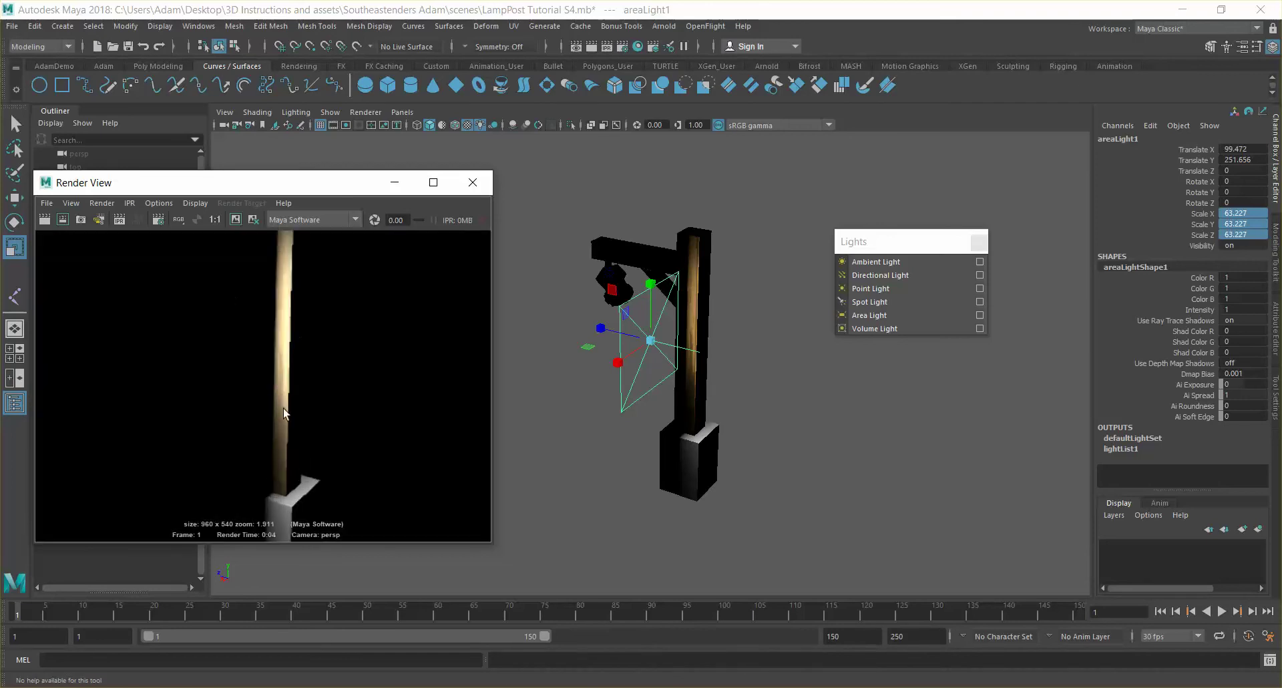
scroll(283, 408, down, 2)
scroll(422, 239, down, 1)
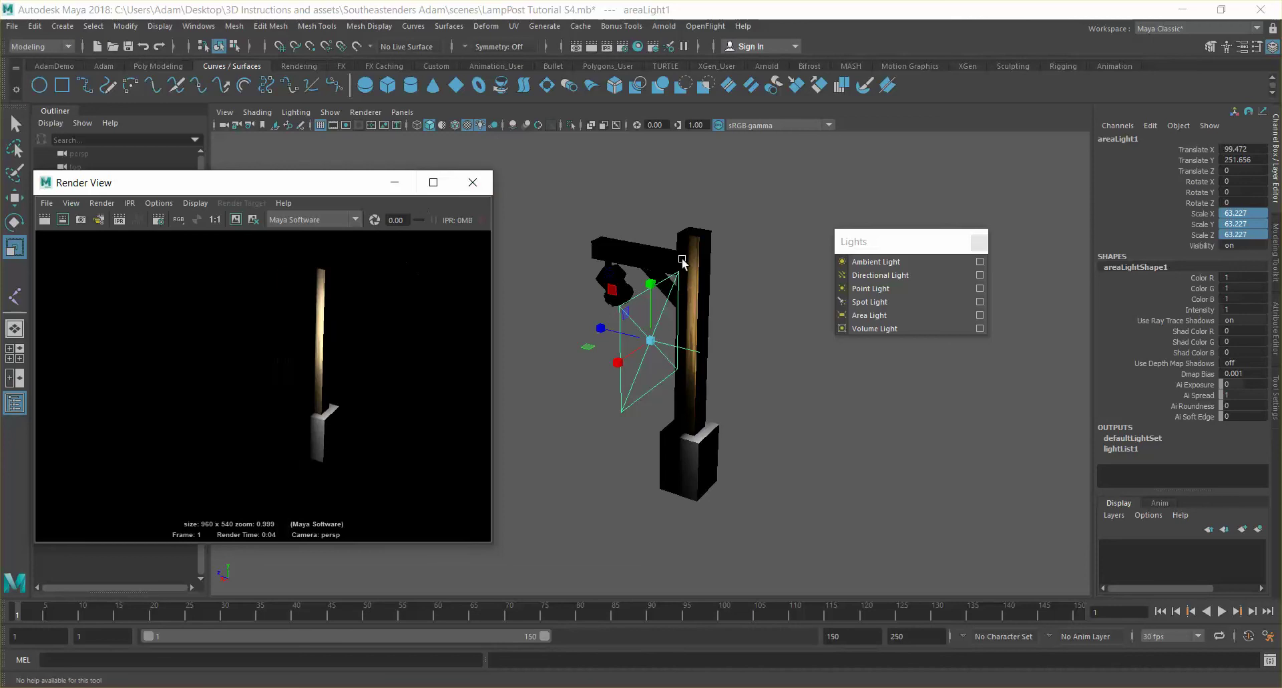
Replace the area light with a volume light positioned beside the hanging lamp at about Y 245, Z 135
key(Delete)
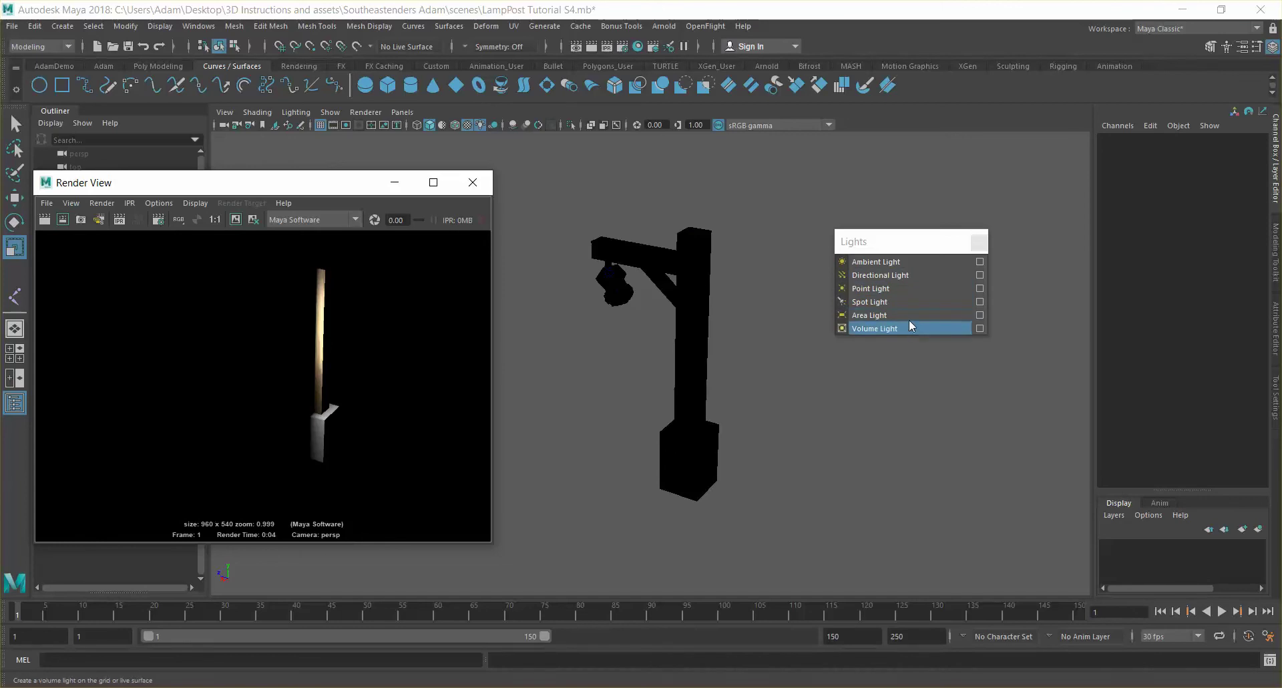
click(888, 328)
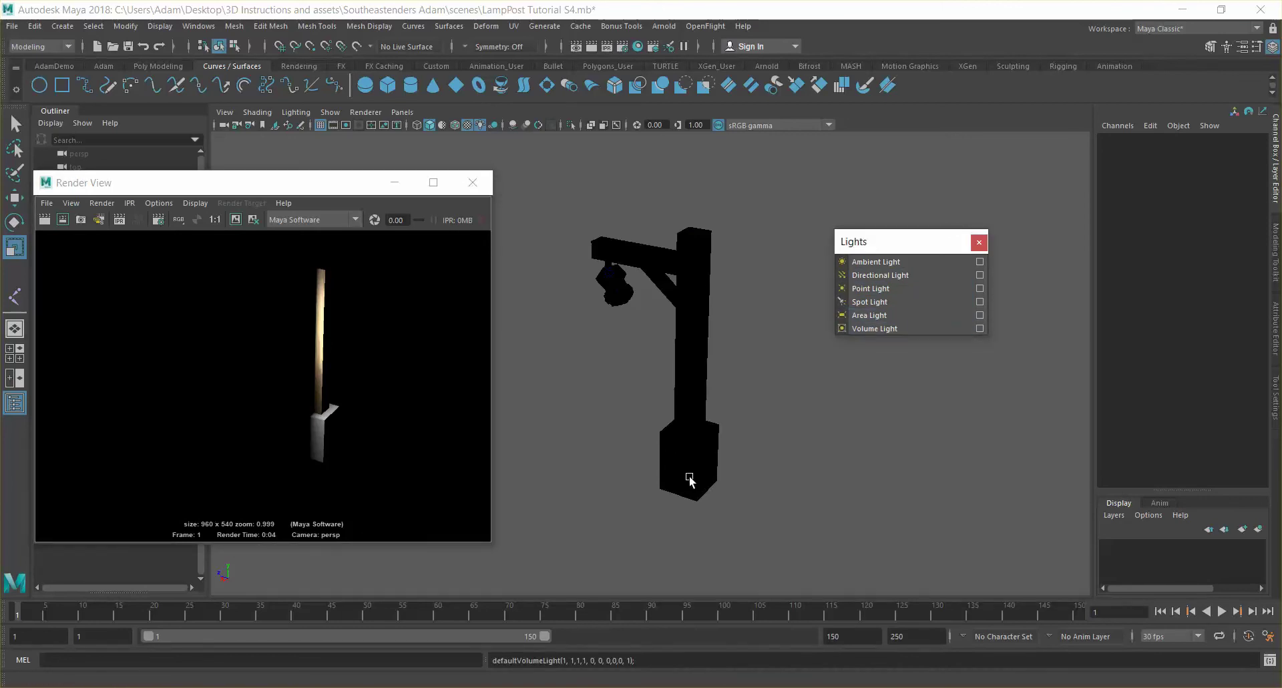
click(665, 479)
key(w)
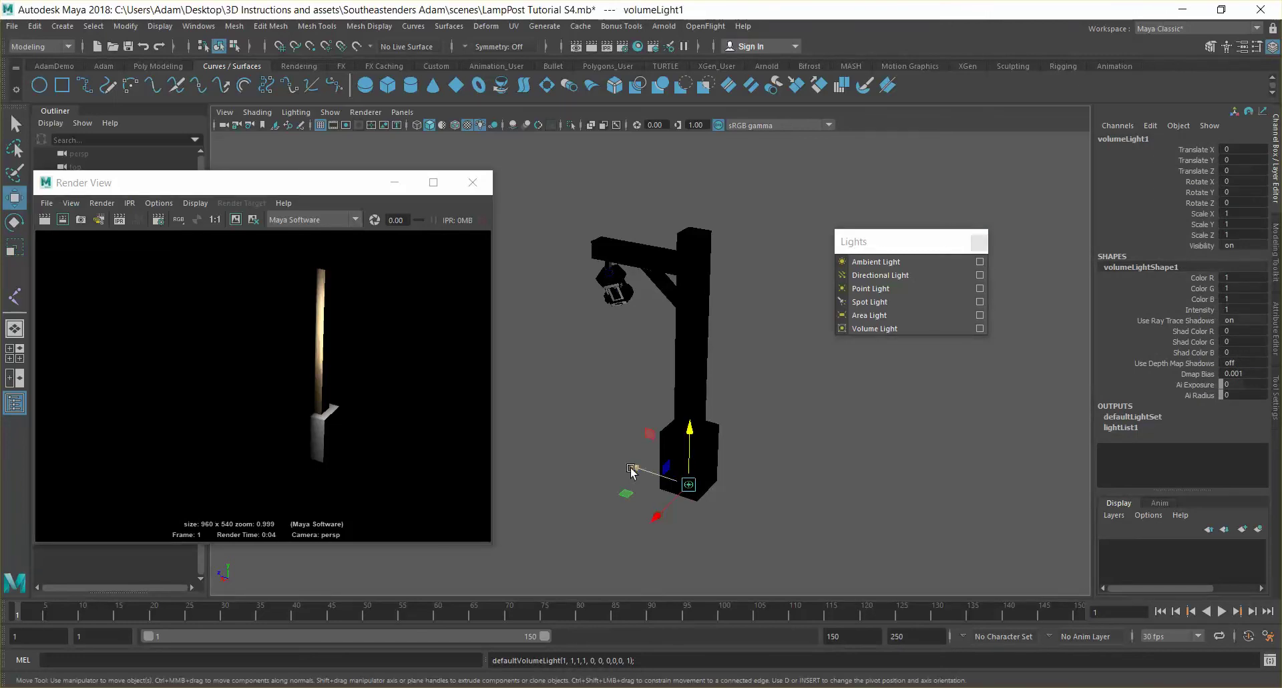
drag(635, 469, 553, 440)
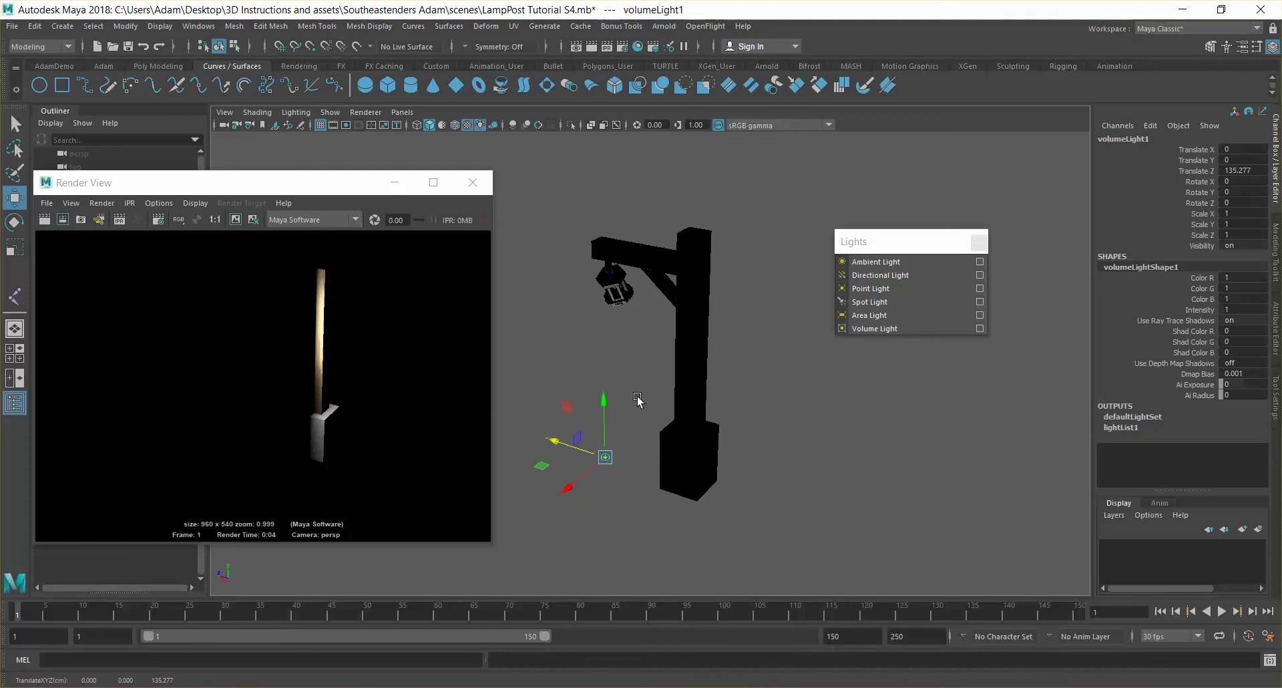
drag(605, 403, 601, 240)
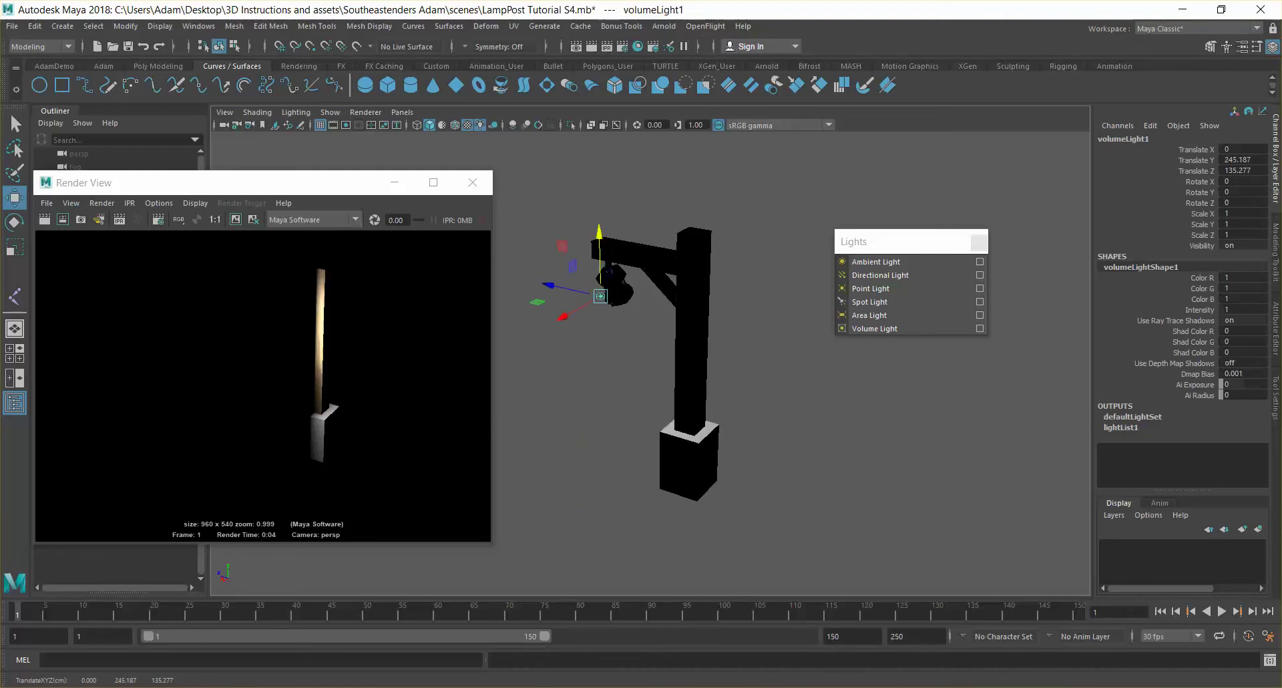
Try the volume light at scale 50 and then 15 on all three axes
drag(1232, 214, 1236, 233)
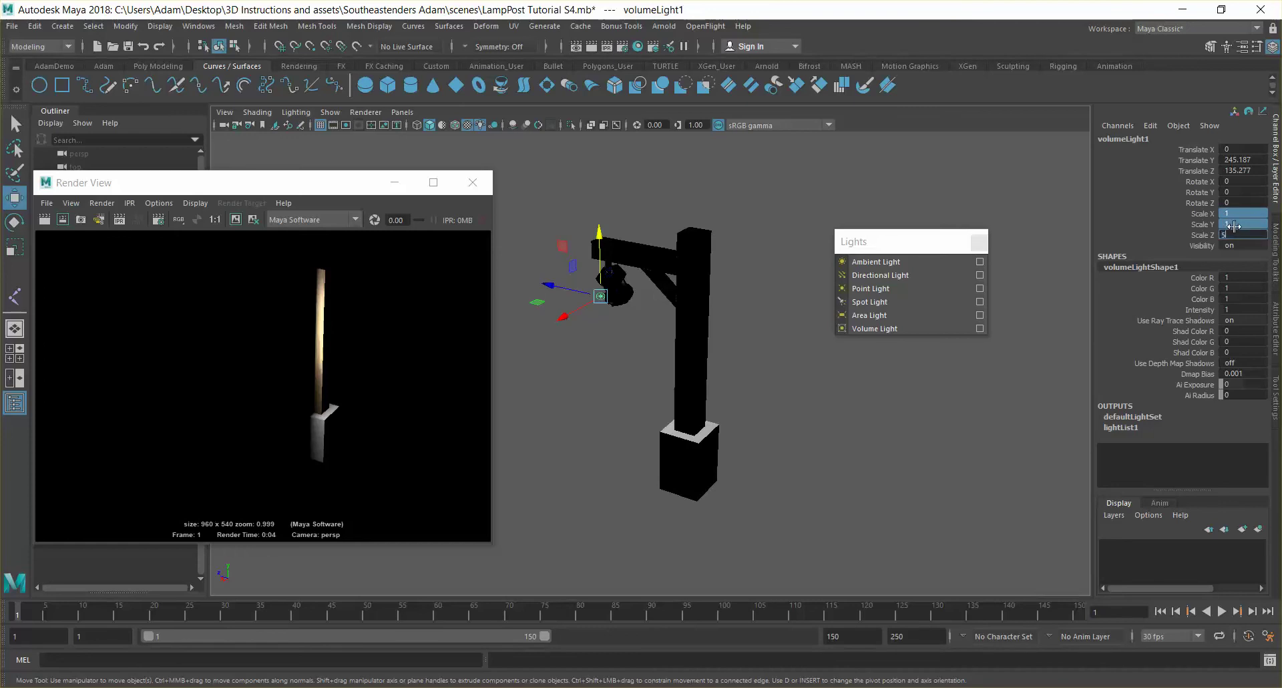
text(50)
key(Return)
alt+drag(604, 358, 560, 362)
double_click(1246, 234)
text(15)
key(Return)
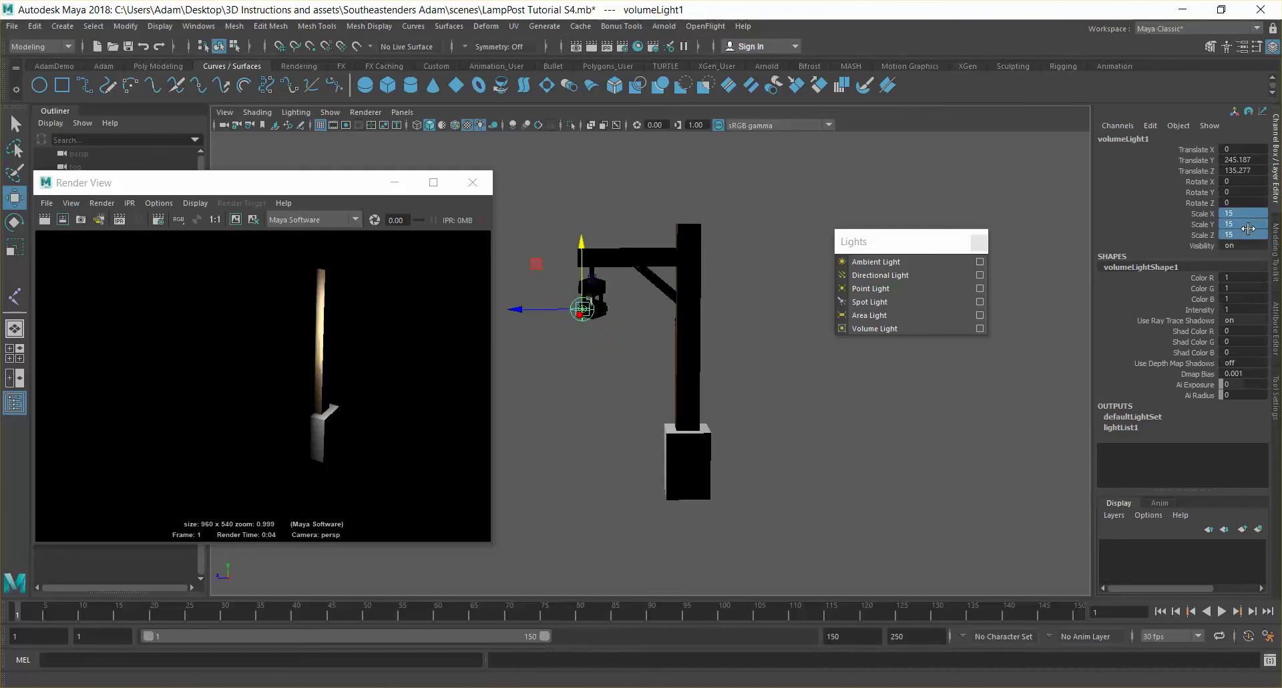
Set the volume light's scale to 150 on all three axes and test-render it on the lamp post
double_click(1238, 213)
double_click(1249, 223)
text(150)
key(Return)
click(1252, 235)
double_click(1252, 235)
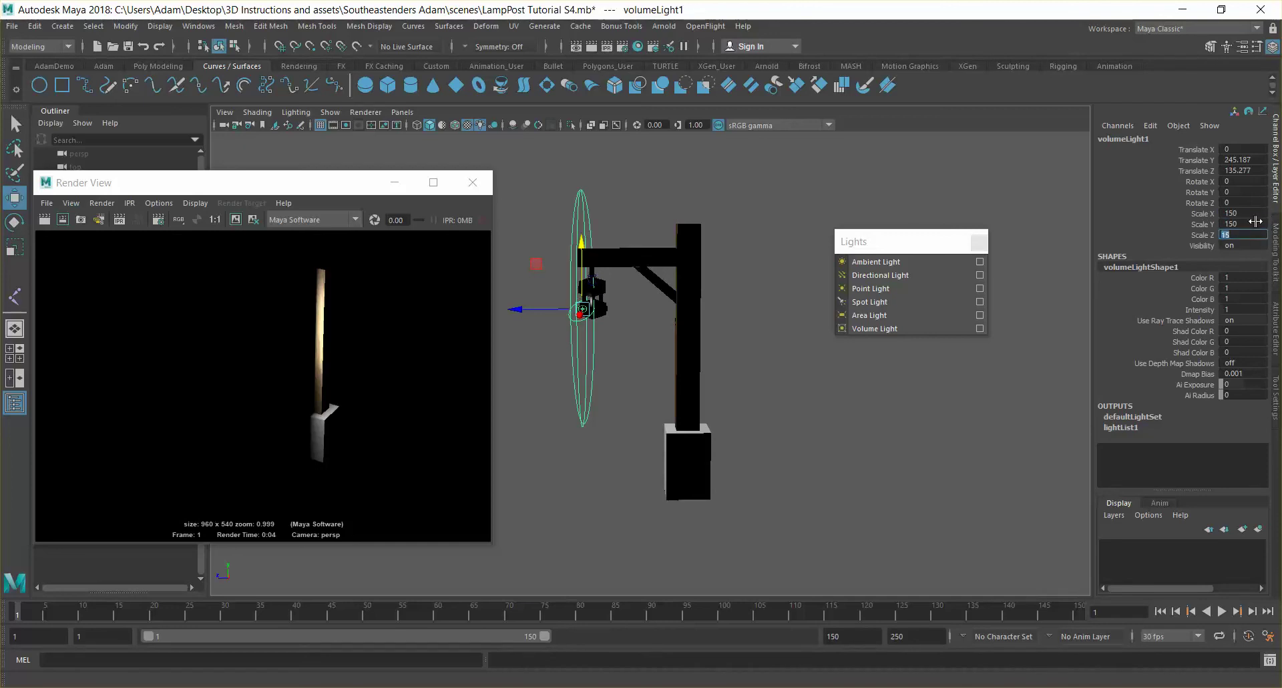
text(0)
key(Return)
alt+drag(801, 387, 681, 354)
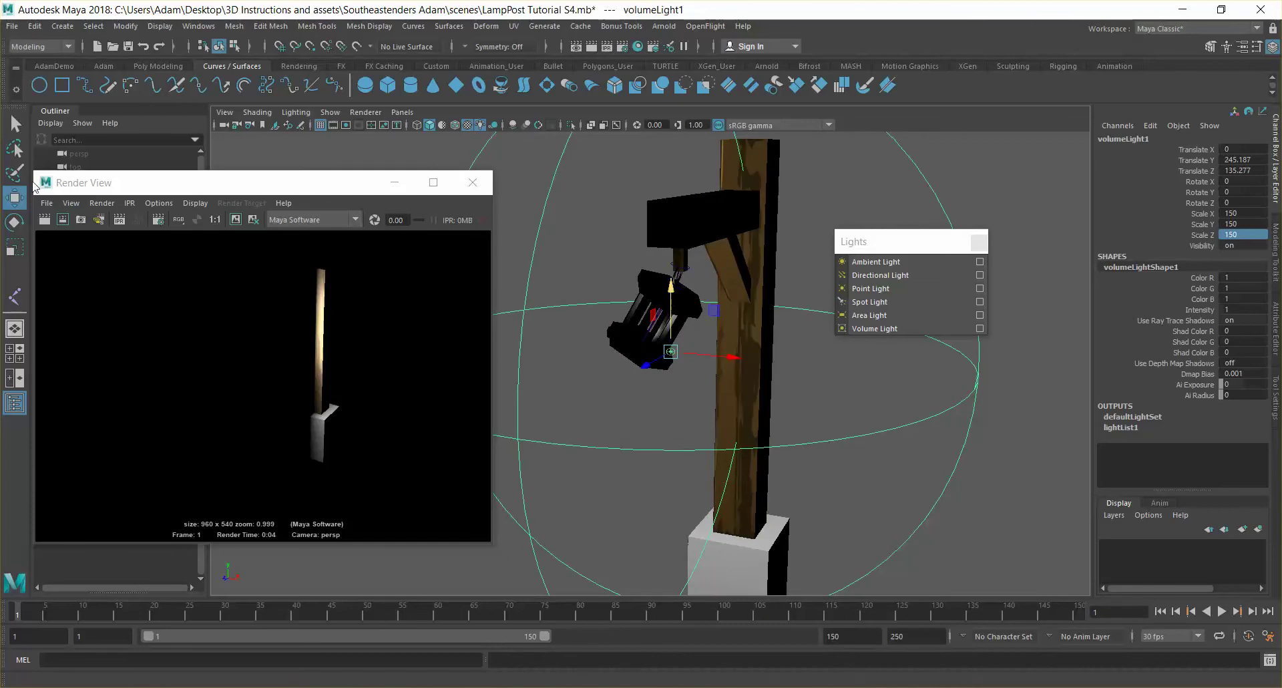
click(44, 220)
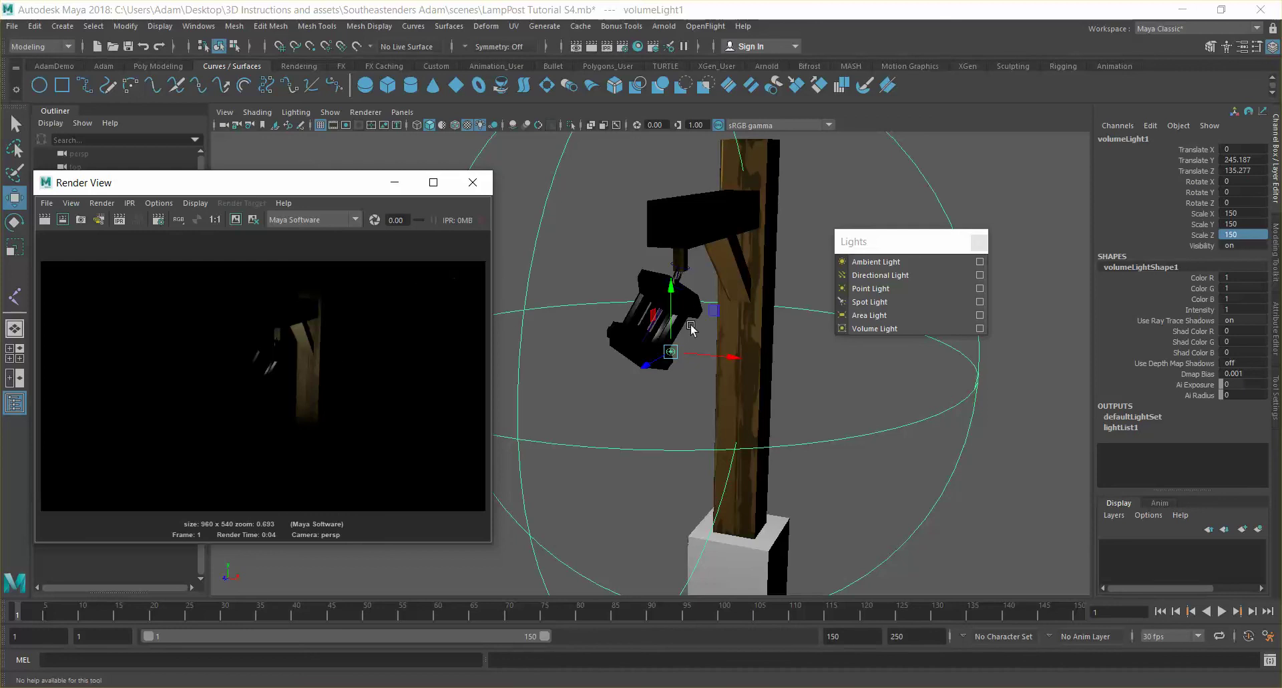
Move the volume light inside the lamp cage, snapping it towards the centre at about X -15, Y 258, Z 122
alt+drag(684, 331, 713, 324)
alt+right_drag(715, 327, 734, 380)
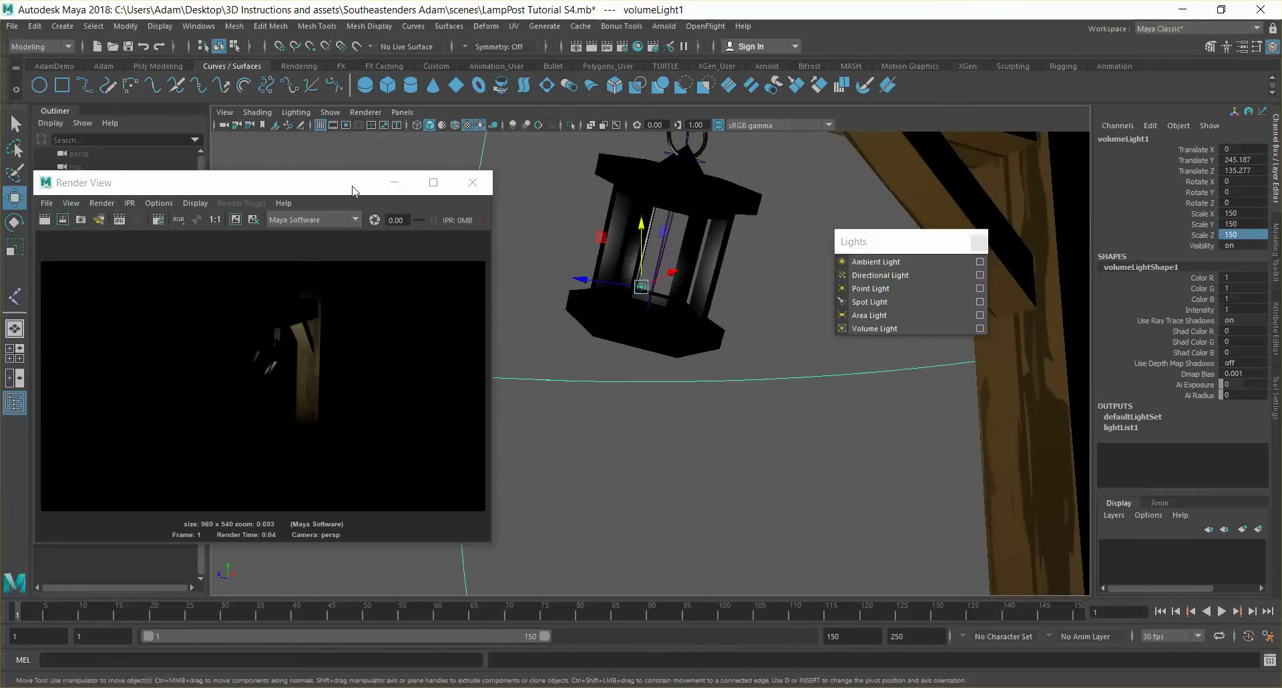
drag(352, 191, 1066, 347)
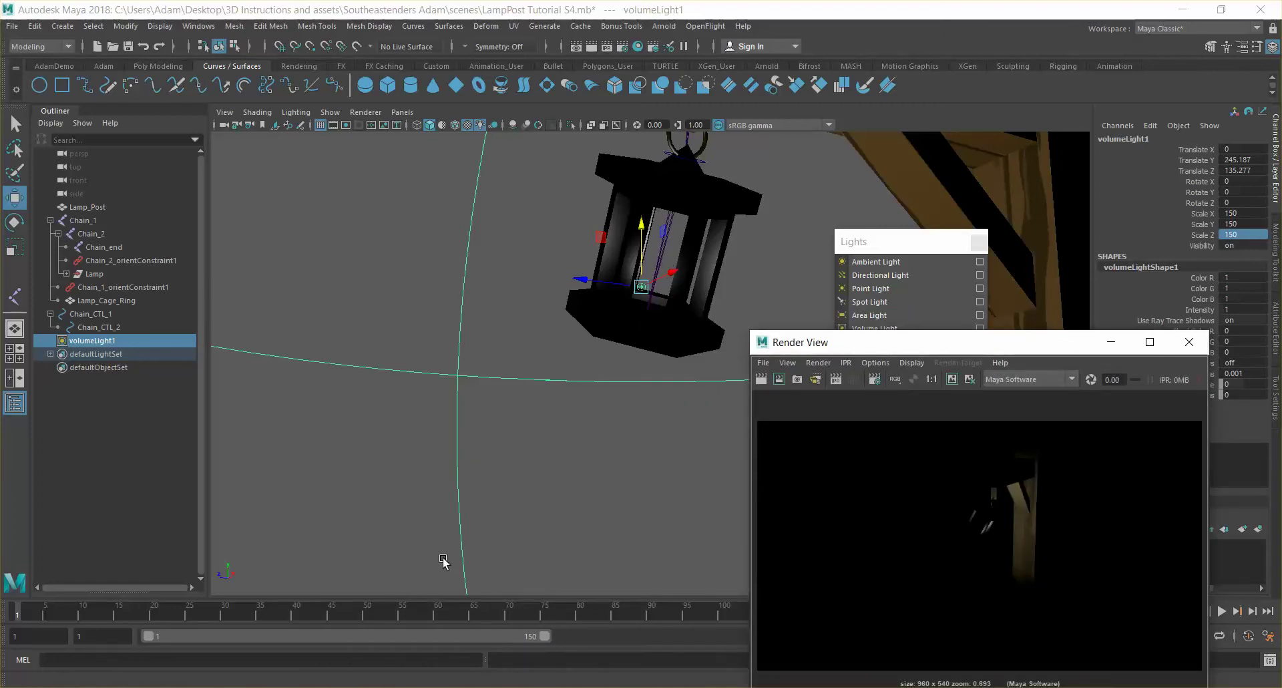
click(651, 341)
key(v)
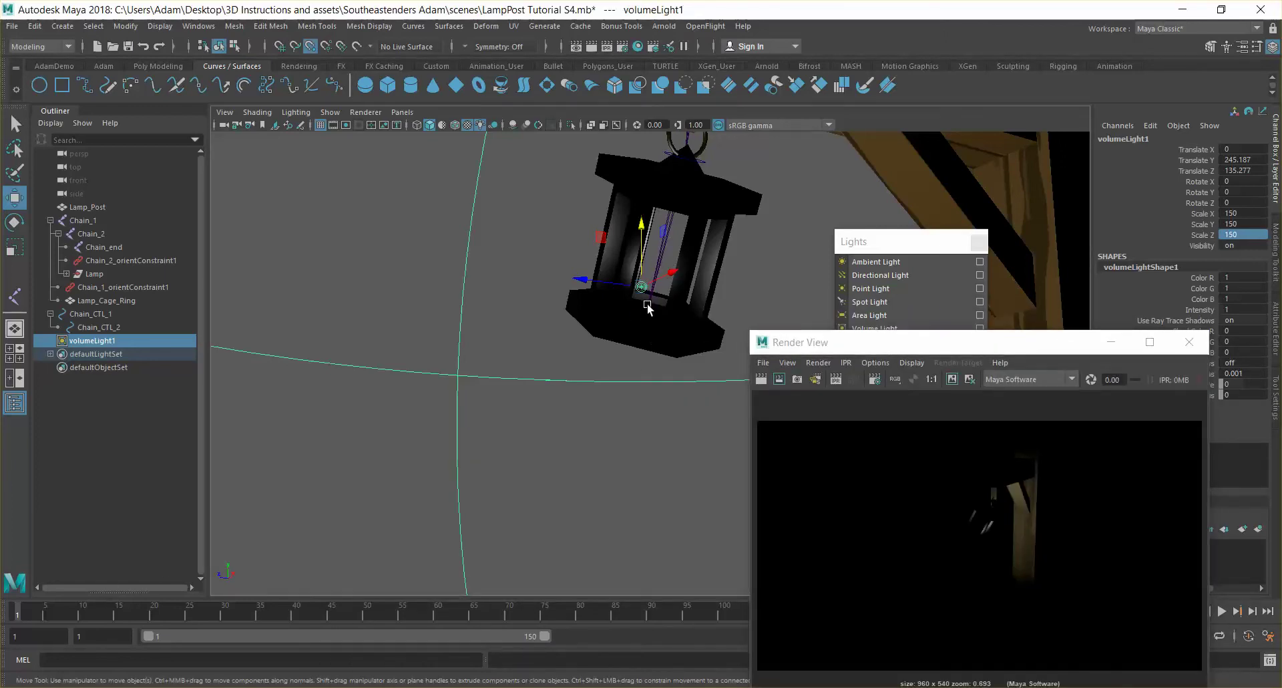
drag(642, 286, 667, 262)
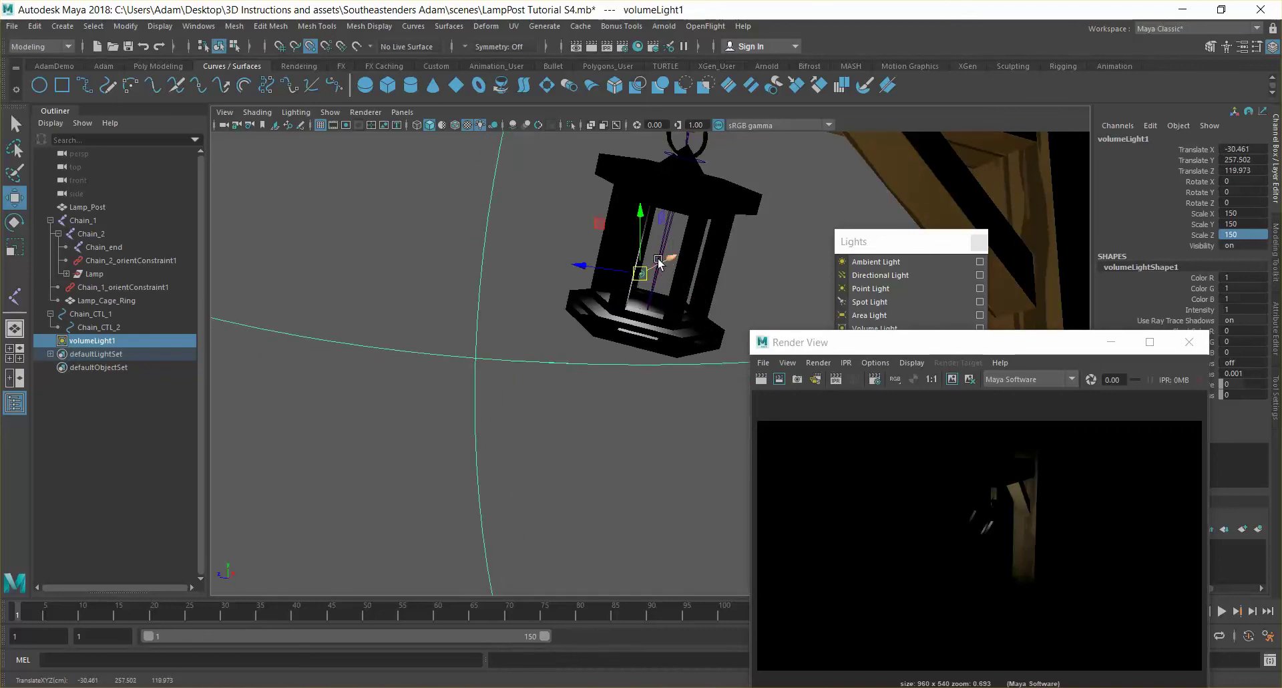
key(c)
drag(643, 273, 666, 242)
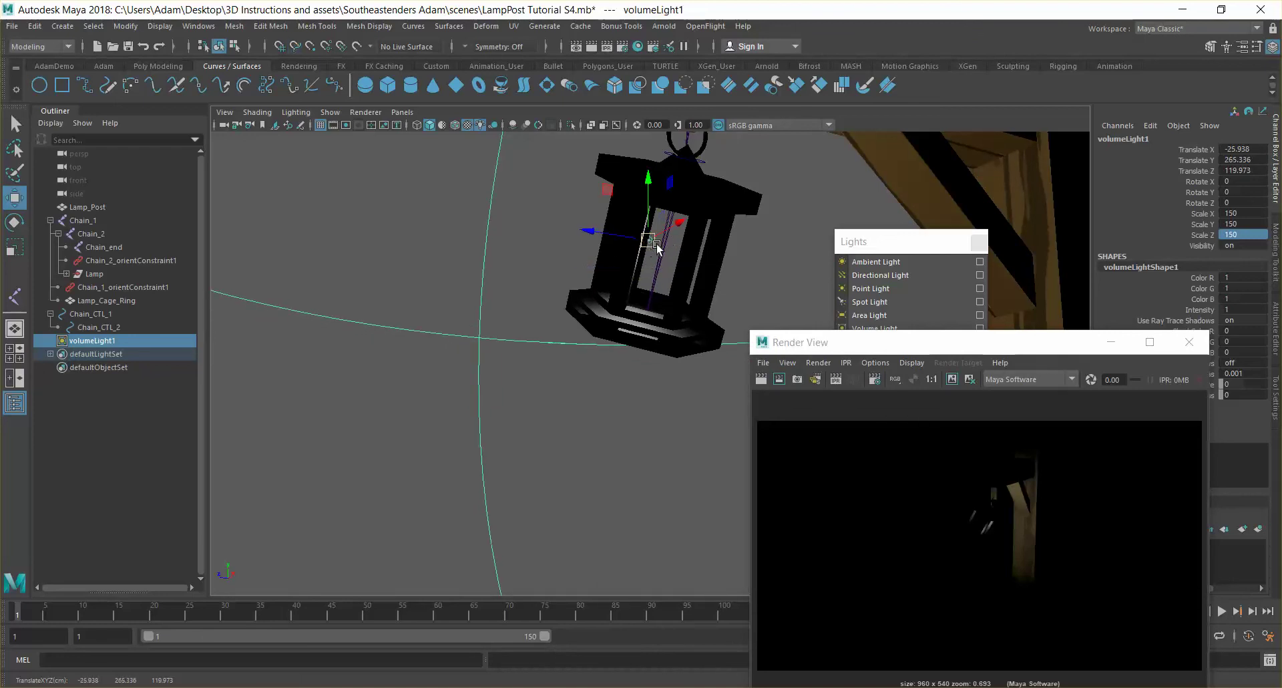
alt+drag(653, 295, 673, 252)
alt+drag(673, 252, 659, 211)
alt+drag(686, 263, 487, 272)
mouse_move(652, 295)
alt+mouse_down()
mouse_move(492, 297)
mouse_move(753, 307)
mouse_move(674, 295)
alt+mouse_up()
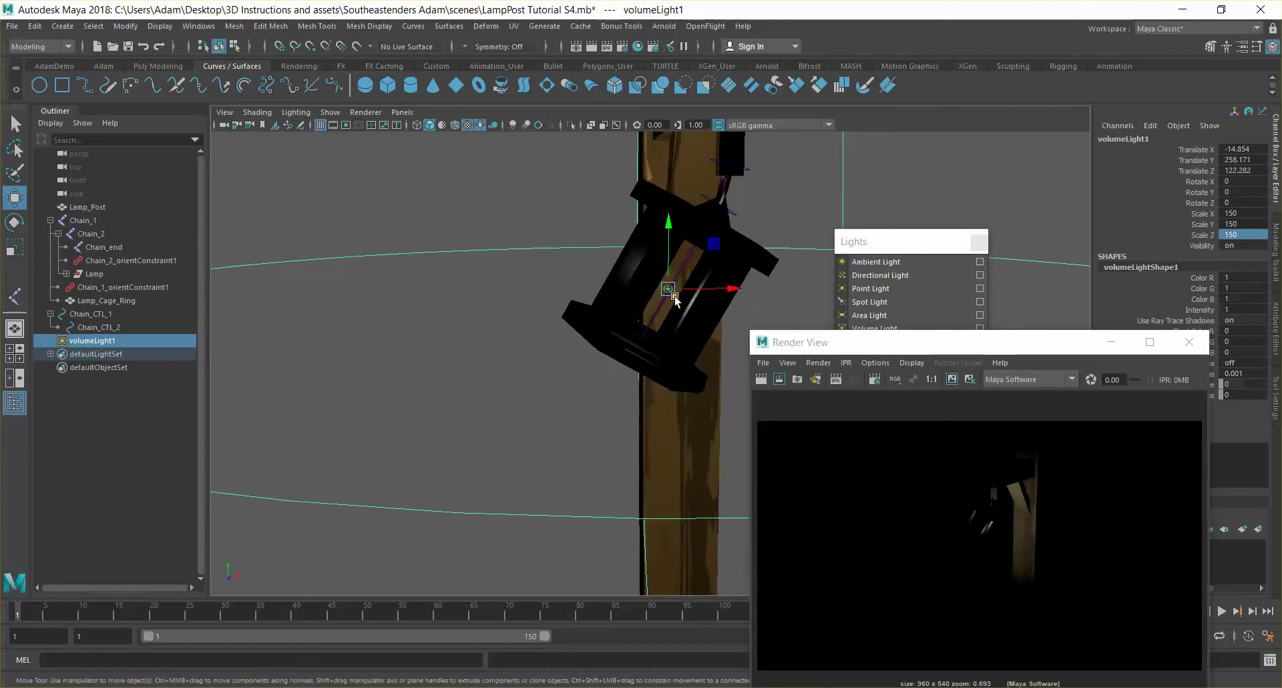
Rename the volume light as Lamp_Light and parent it under the Chain_2 joint
double_click(94, 342)
text(Lamp_Light)
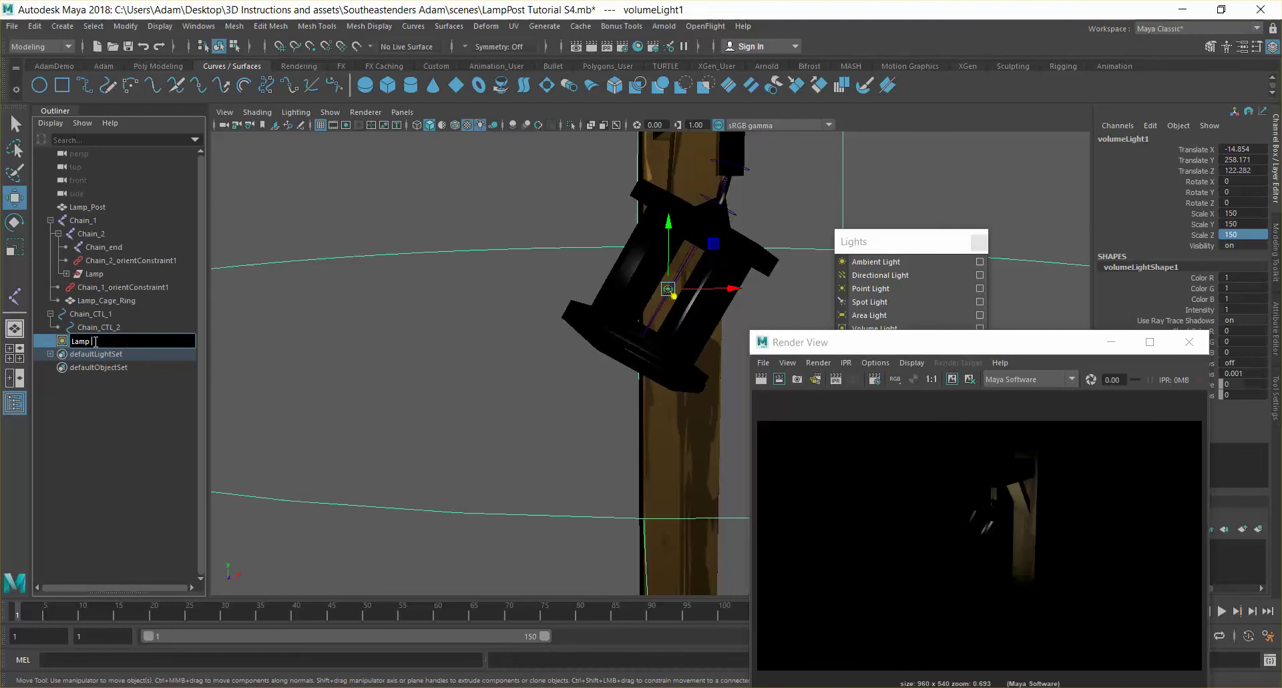
key(Return)
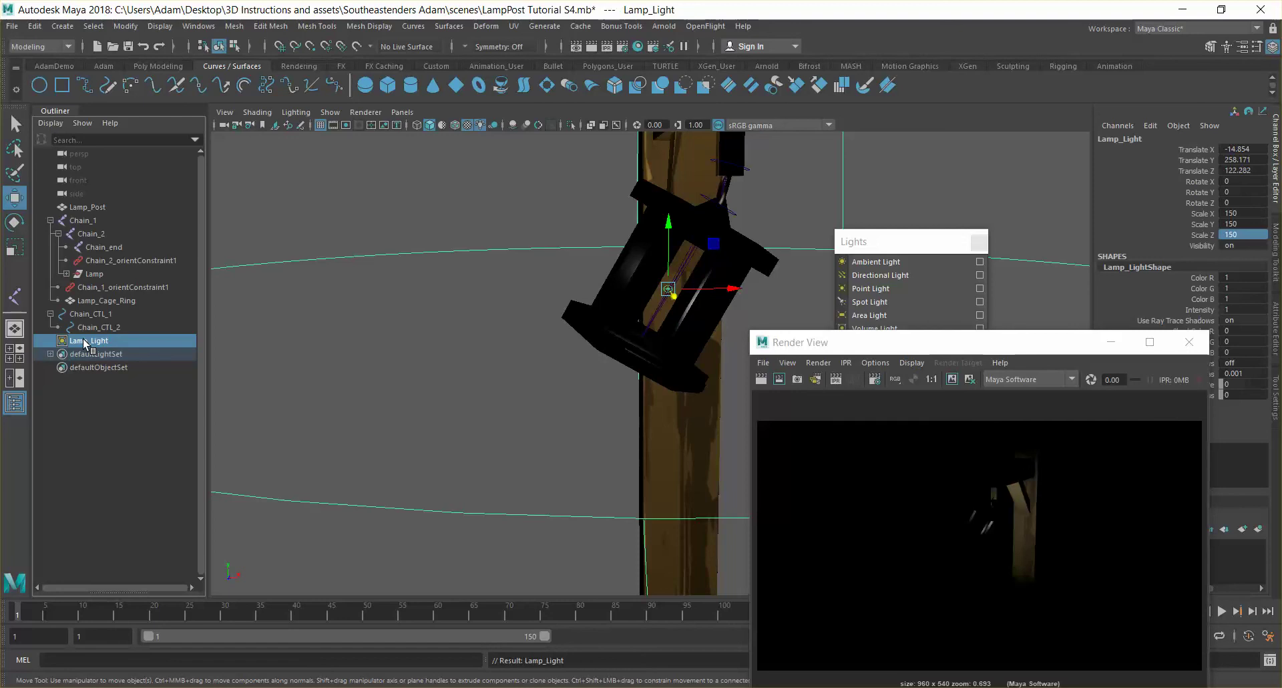
drag(95, 241, 96, 239)
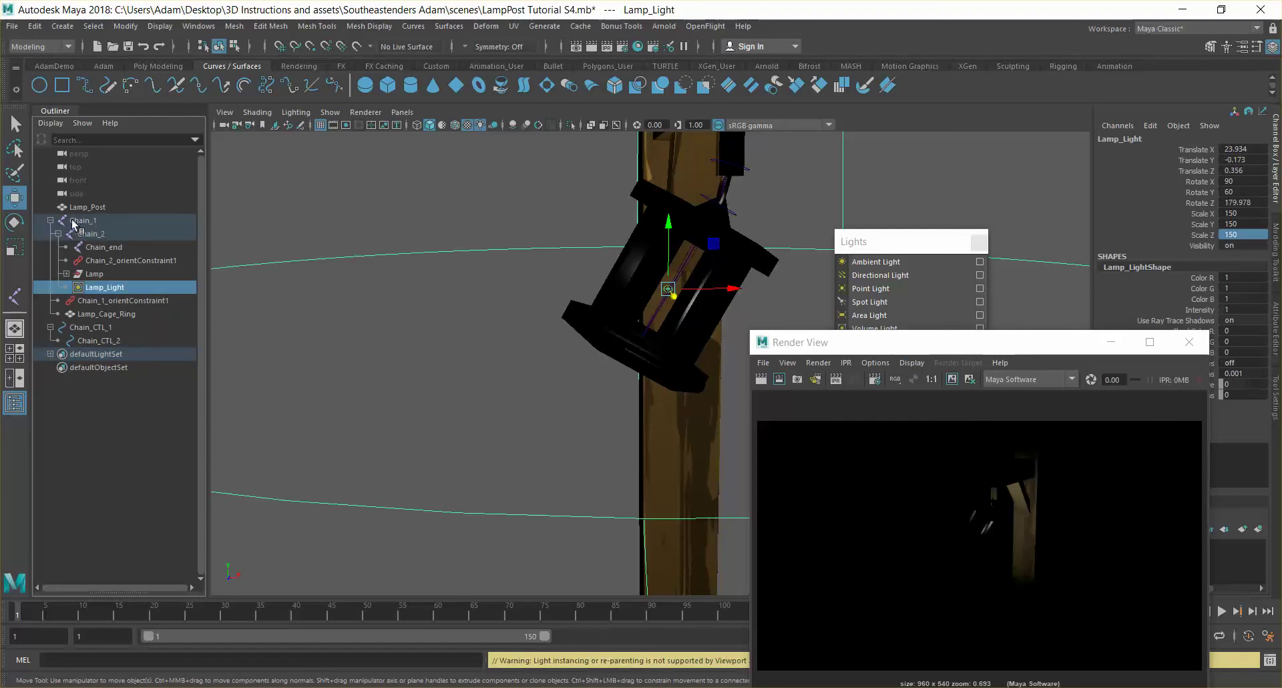
Rename the two chain joints as Chain_1_jt and Chain_2_jt
double_click(85, 220)
click(98, 221)
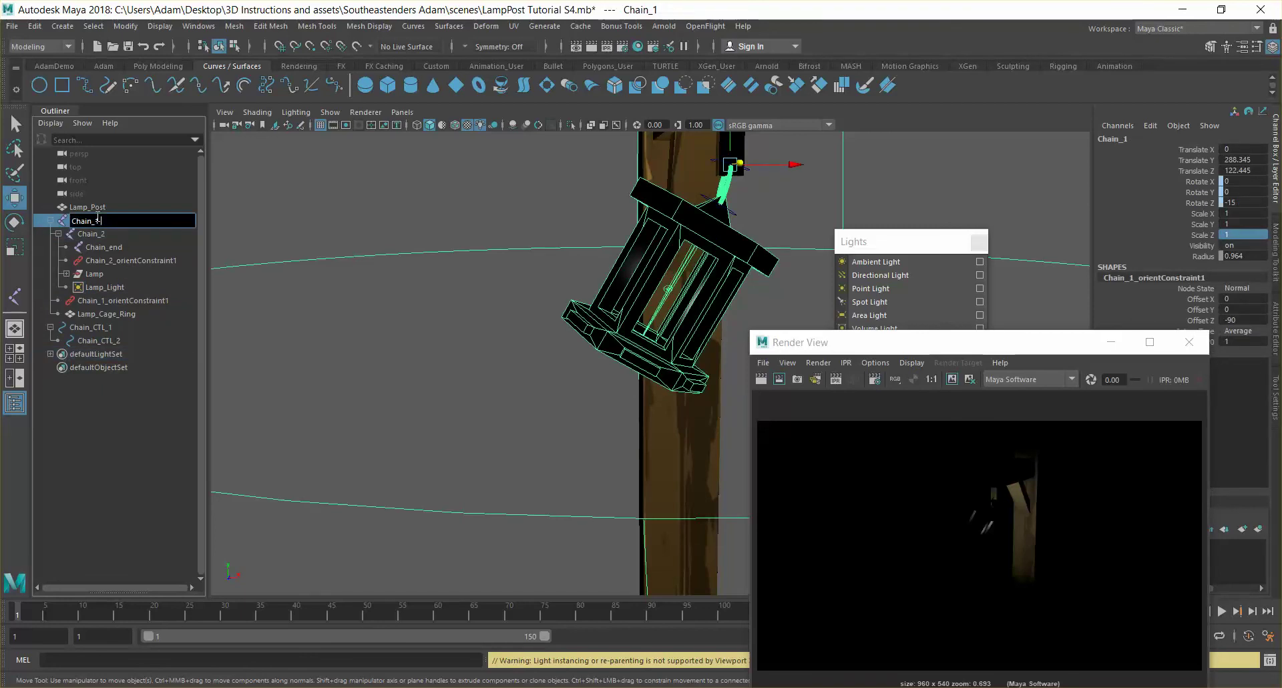
text(_jt)
key(Return)
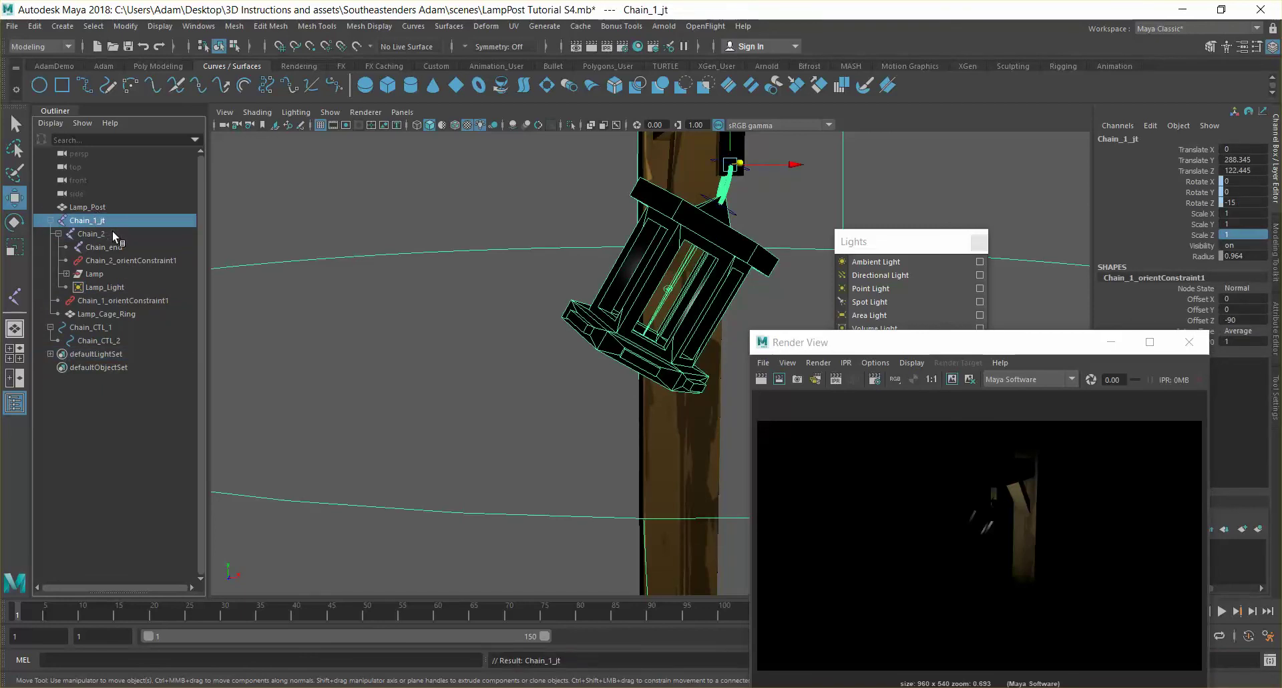
double_click(110, 234)
click(126, 235)
text(_jt)
key(Return)
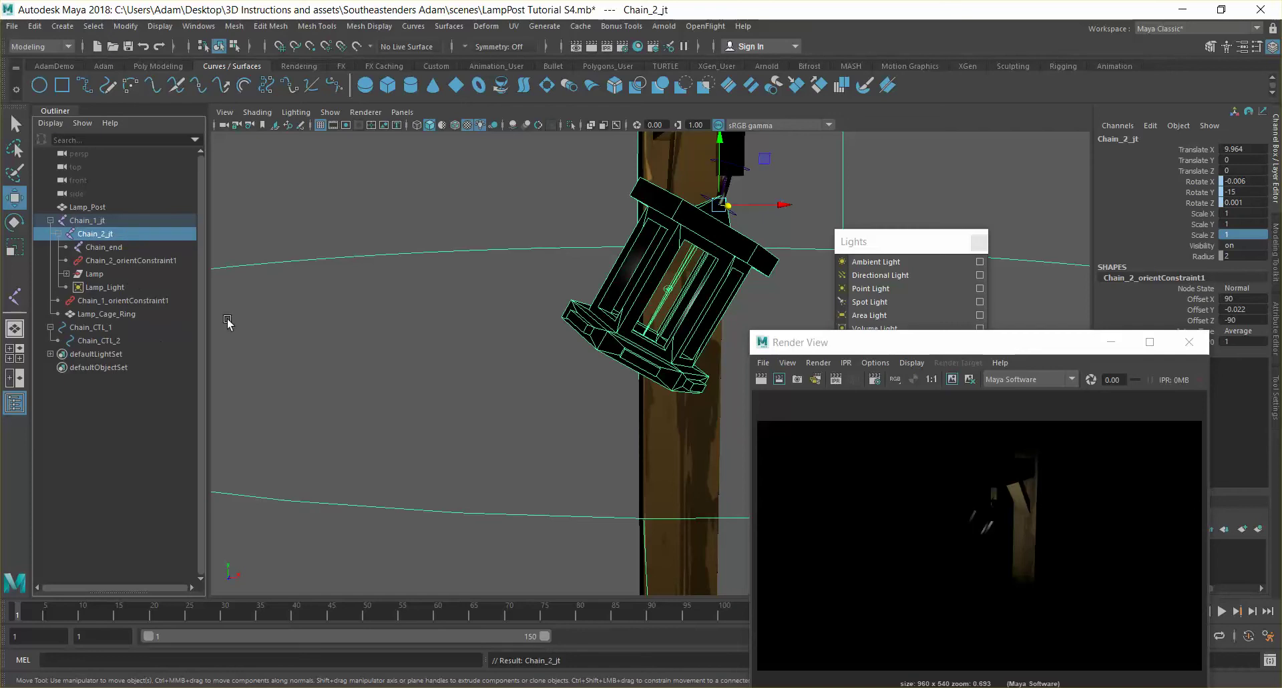
Clear the workspace by minimizing the Render View and closing the floating Lights palette, leaving nothing selected
key(f)
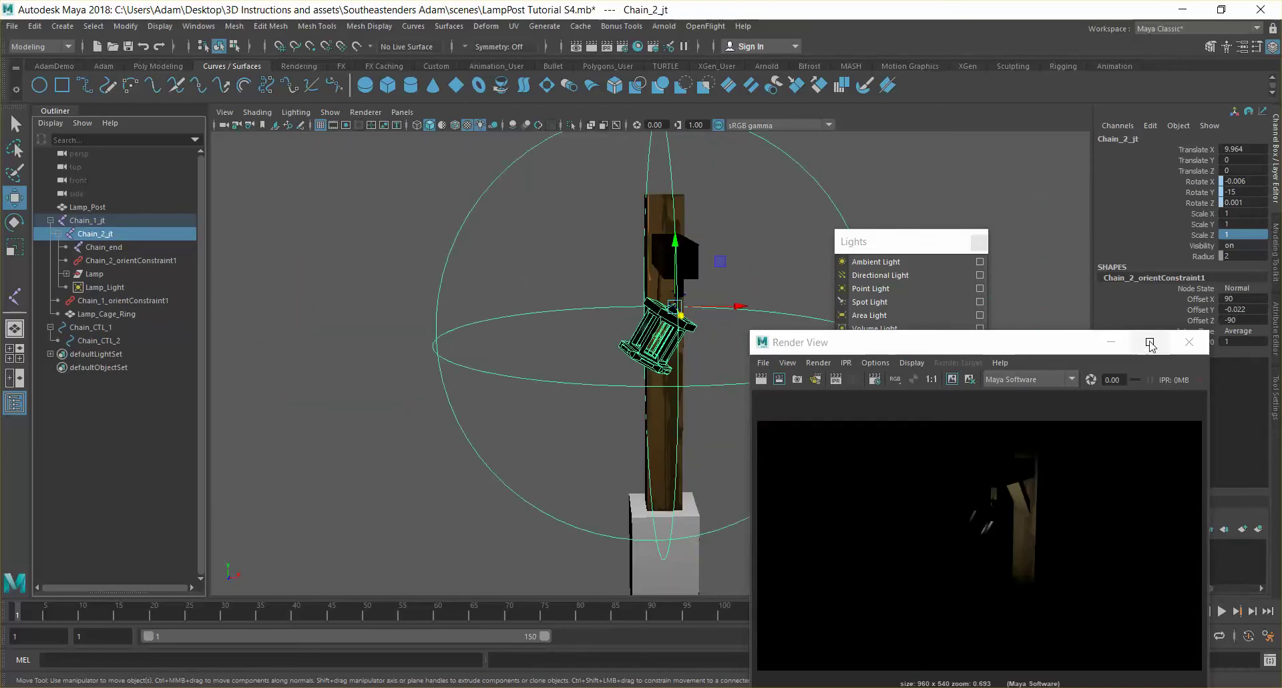
click(1111, 342)
drag(888, 242, 964, 232)
click(1055, 232)
click(934, 424)
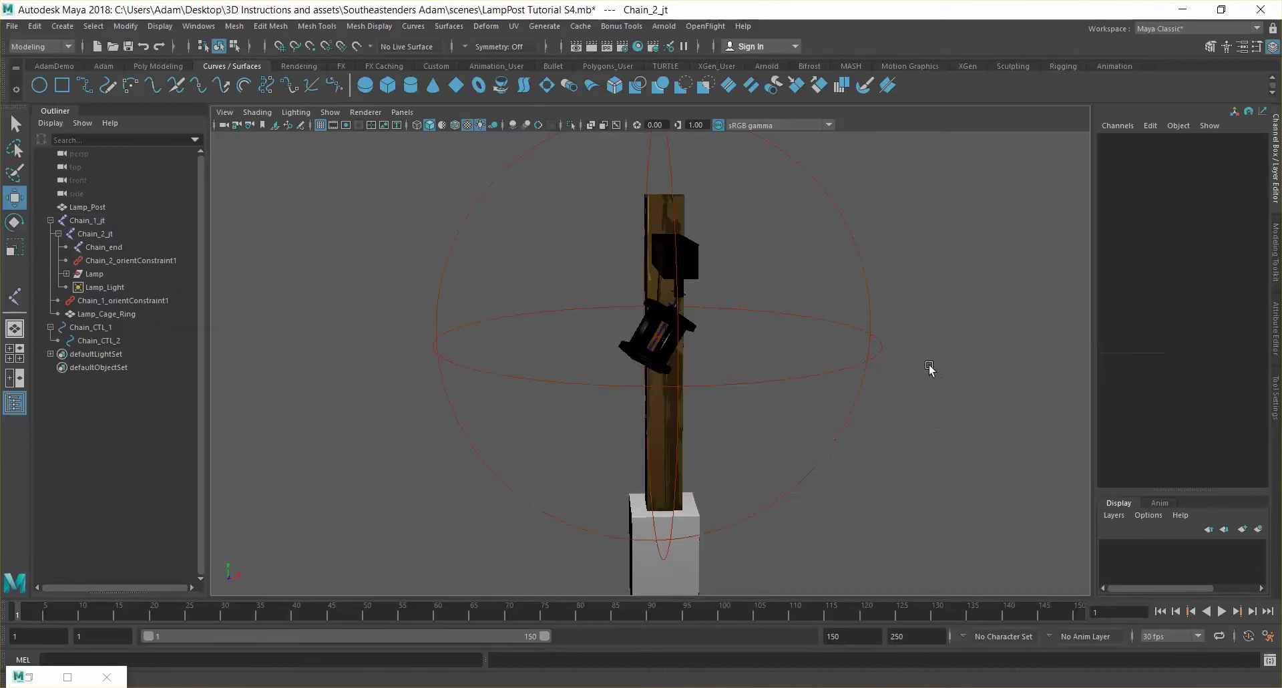
Play back the animation to check that the light follows the swinging lamp, and return to frame 1
alt+drag(895, 395, 678, 557)
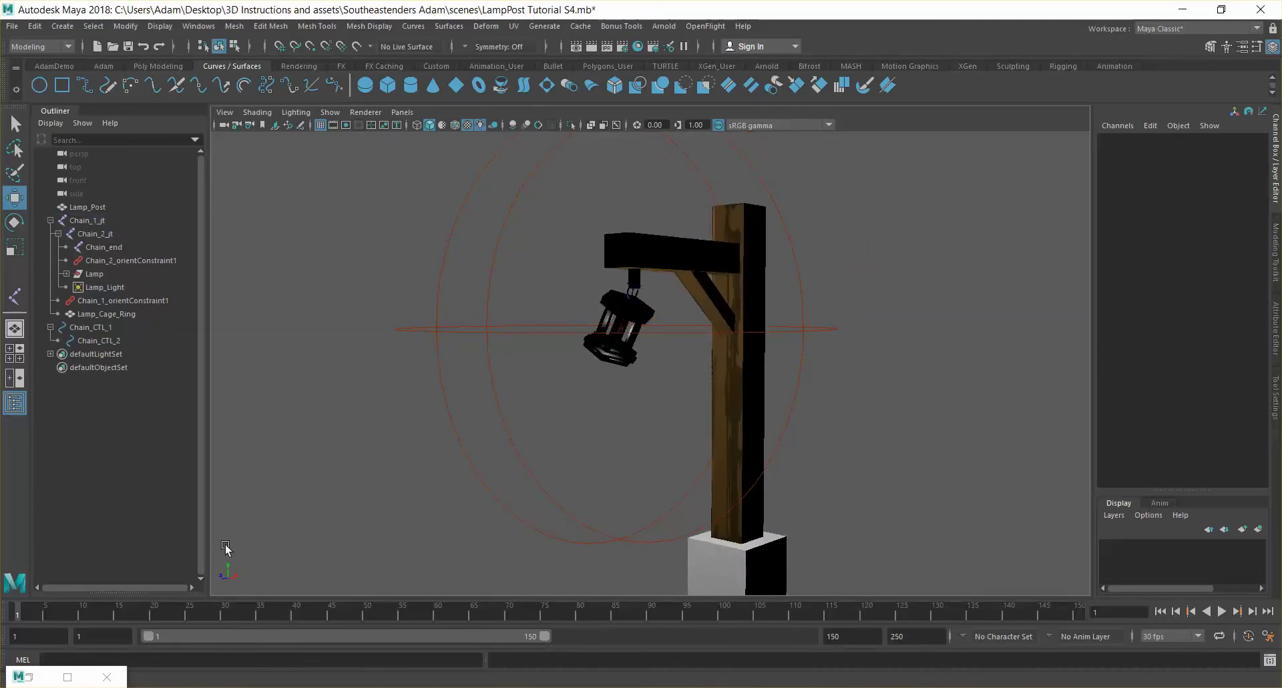
click(1221, 611)
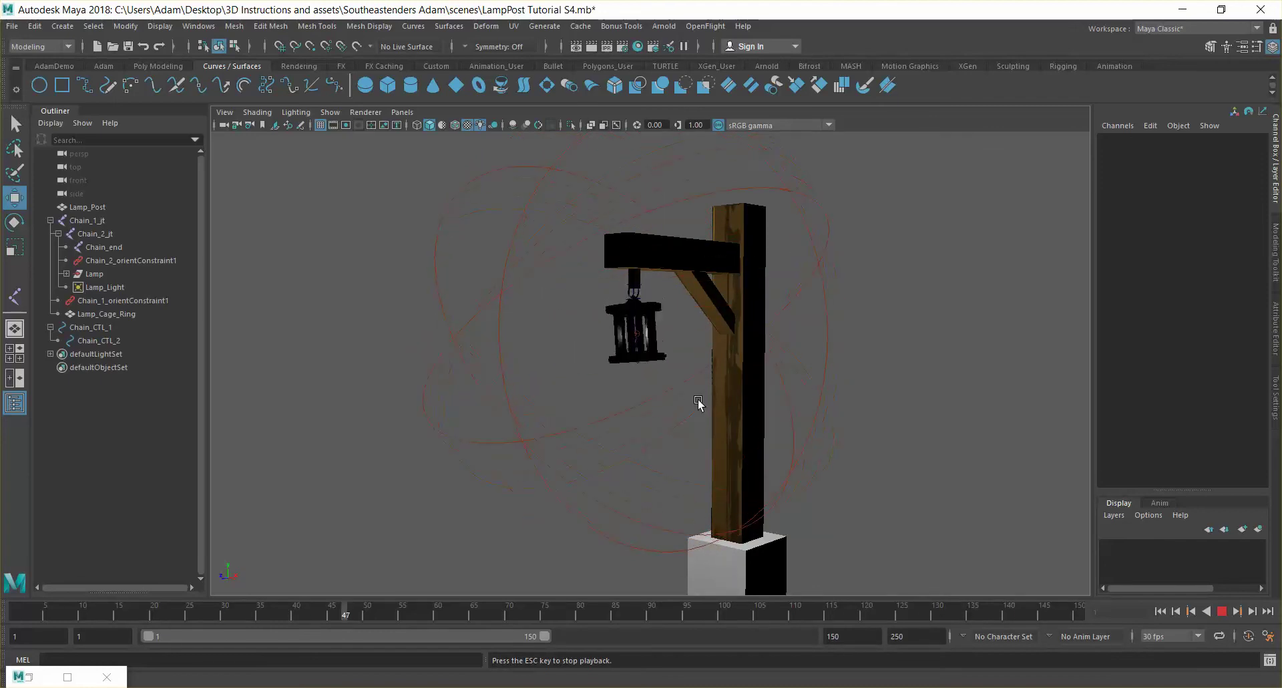
key(Escape)
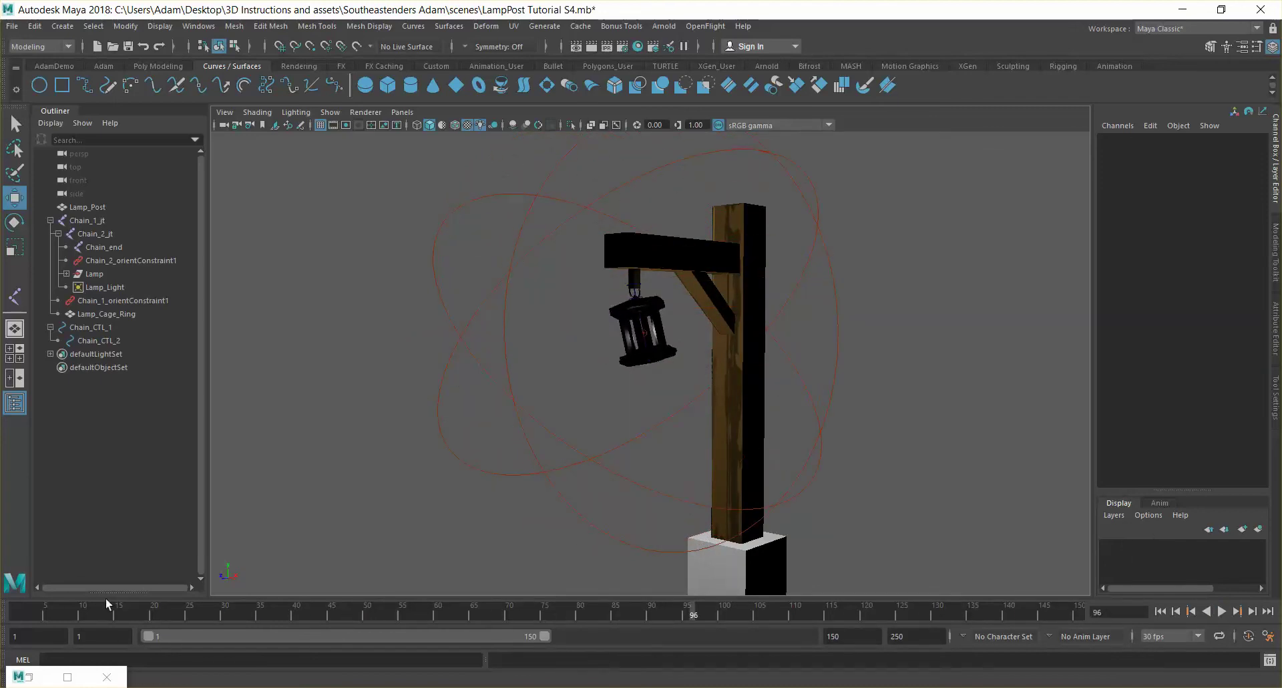
click(13, 614)
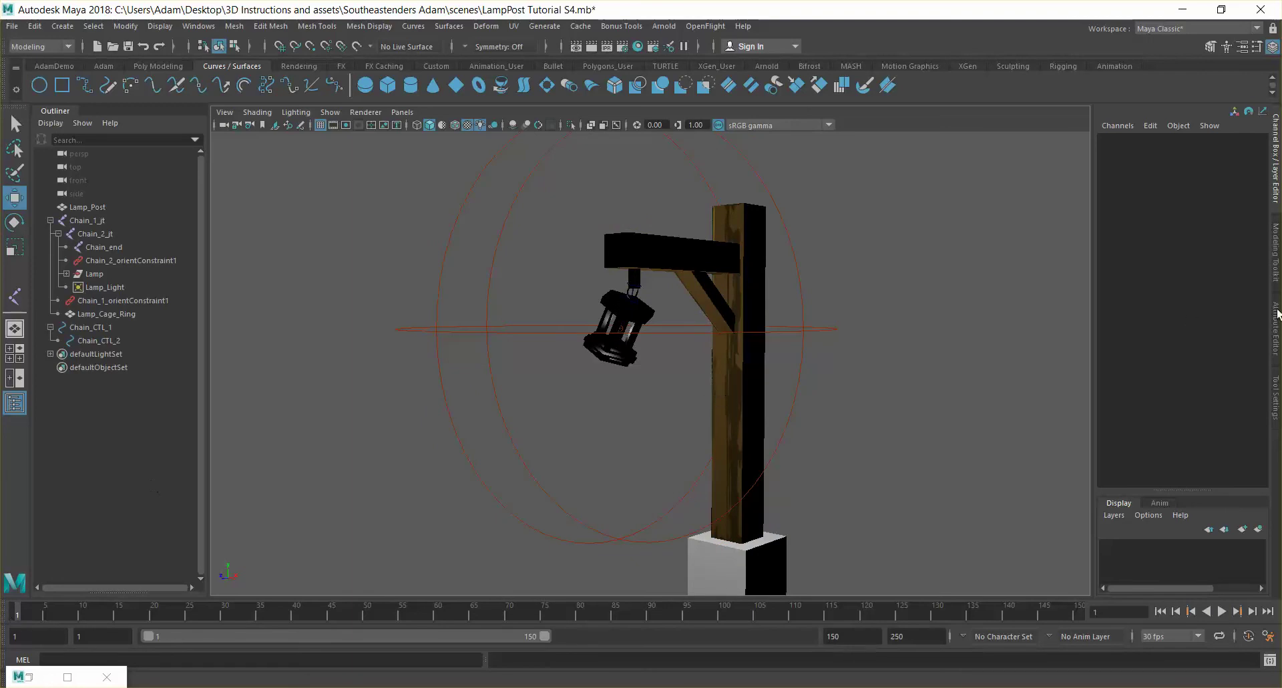
Change the colour of Lamp_Light to a saturated orange-yellow in its light attributes
click(106, 287)
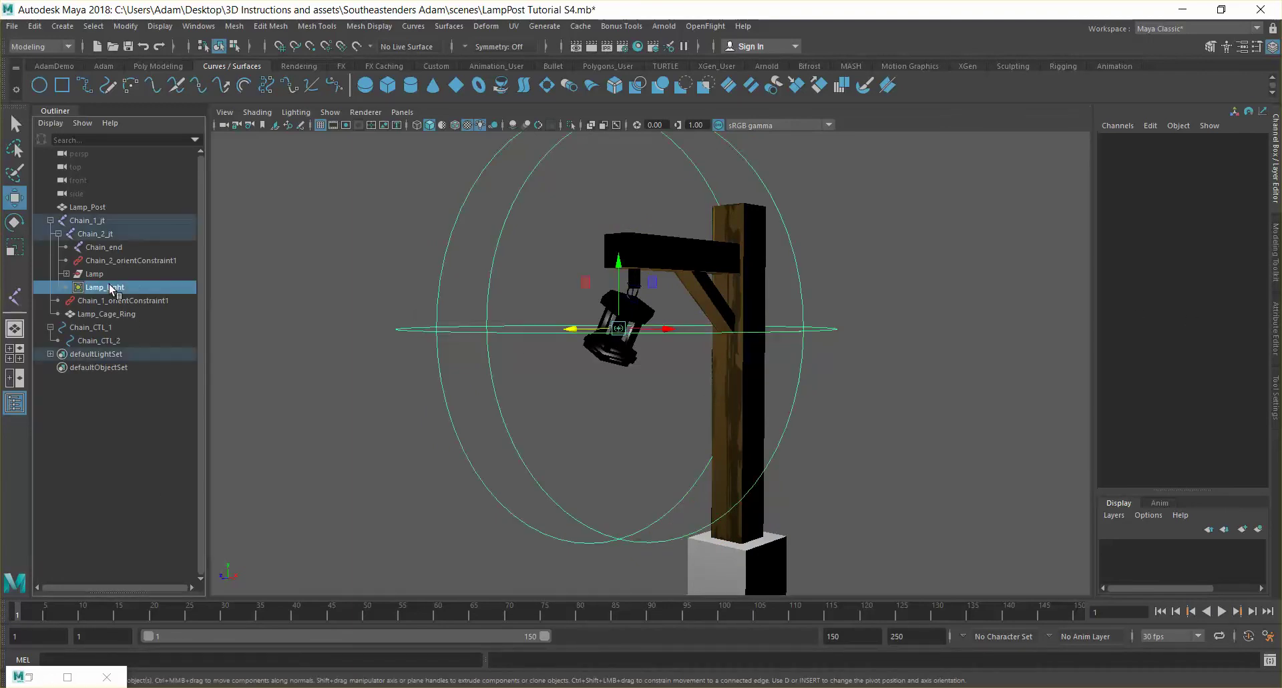
click(1276, 329)
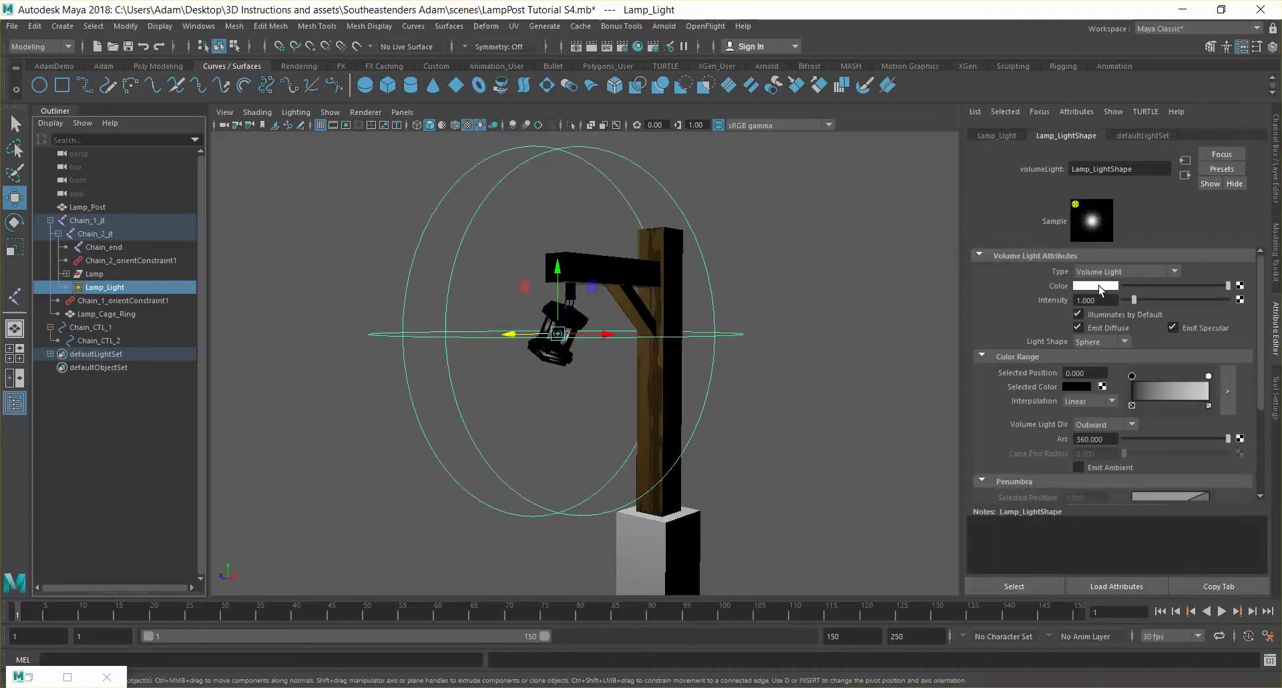
click(1098, 286)
click(1081, 285)
click(1046, 251)
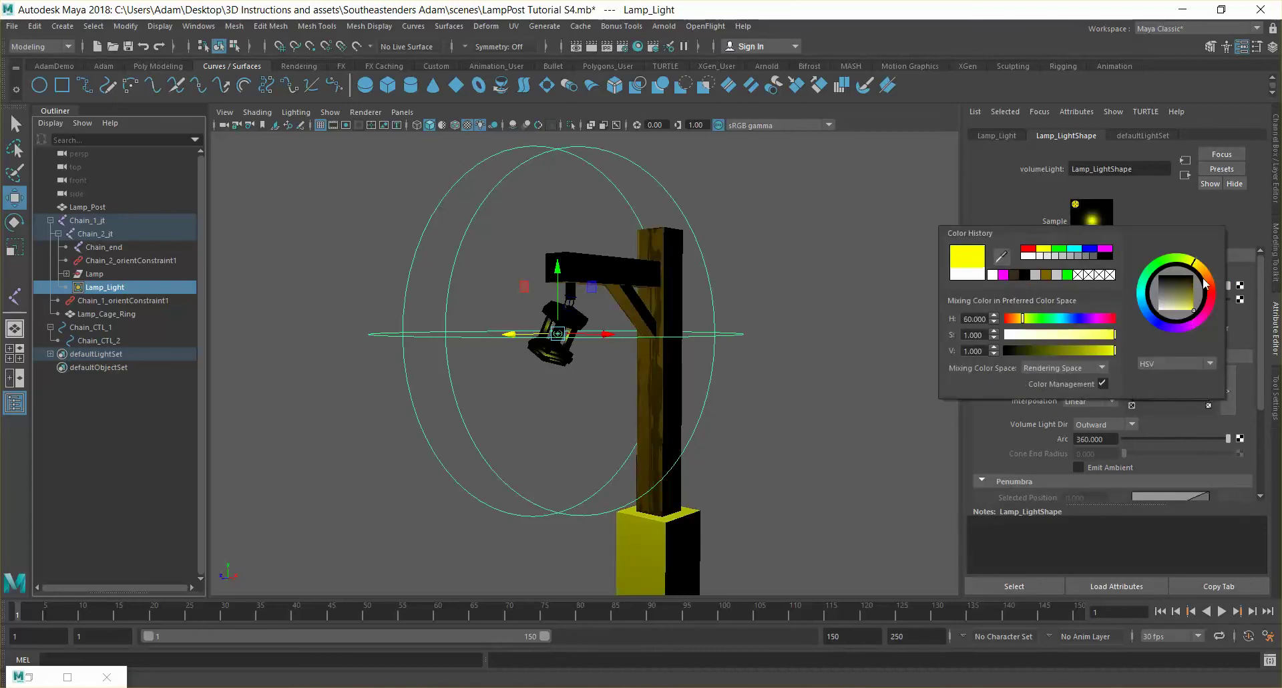
drag(1199, 272, 1209, 283)
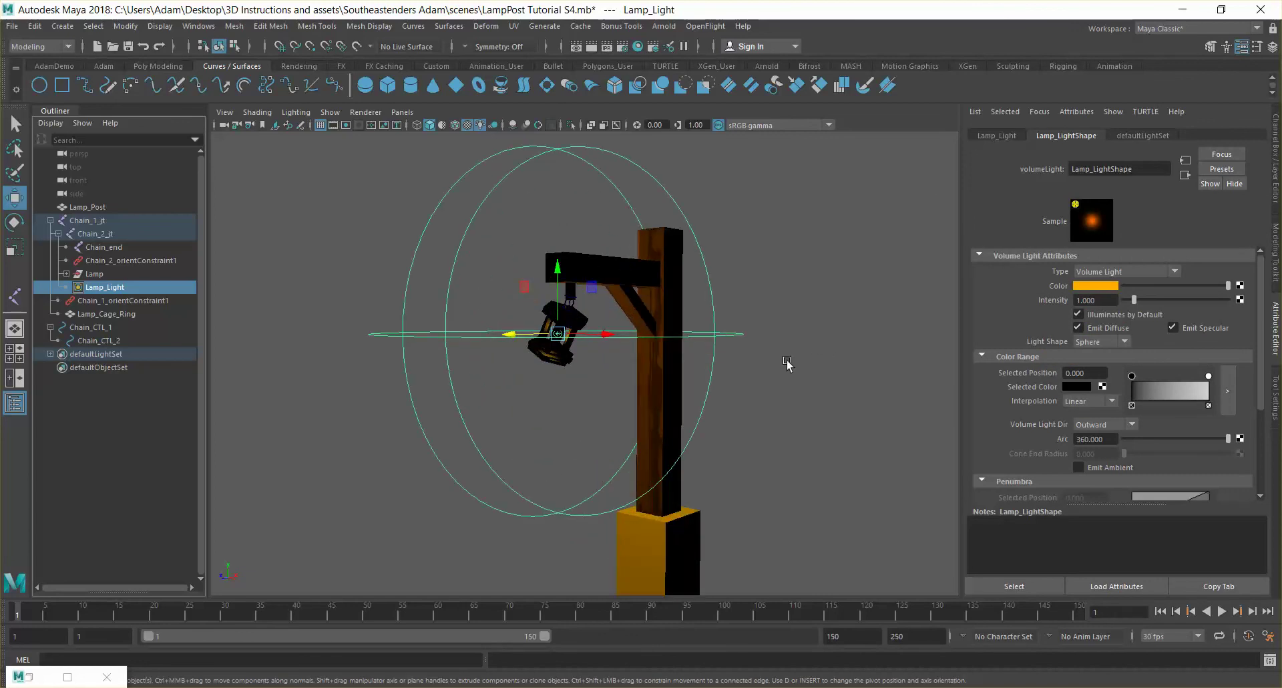
Open the camera creation commands as a floating palette and place it beside the lamp post
scroll(786, 362, down, 3)
alt+drag(786, 360, 684, 498)
alt+drag(785, 343, 514, 225)
alt+drag(602, 338, 64, 30)
click(63, 26)
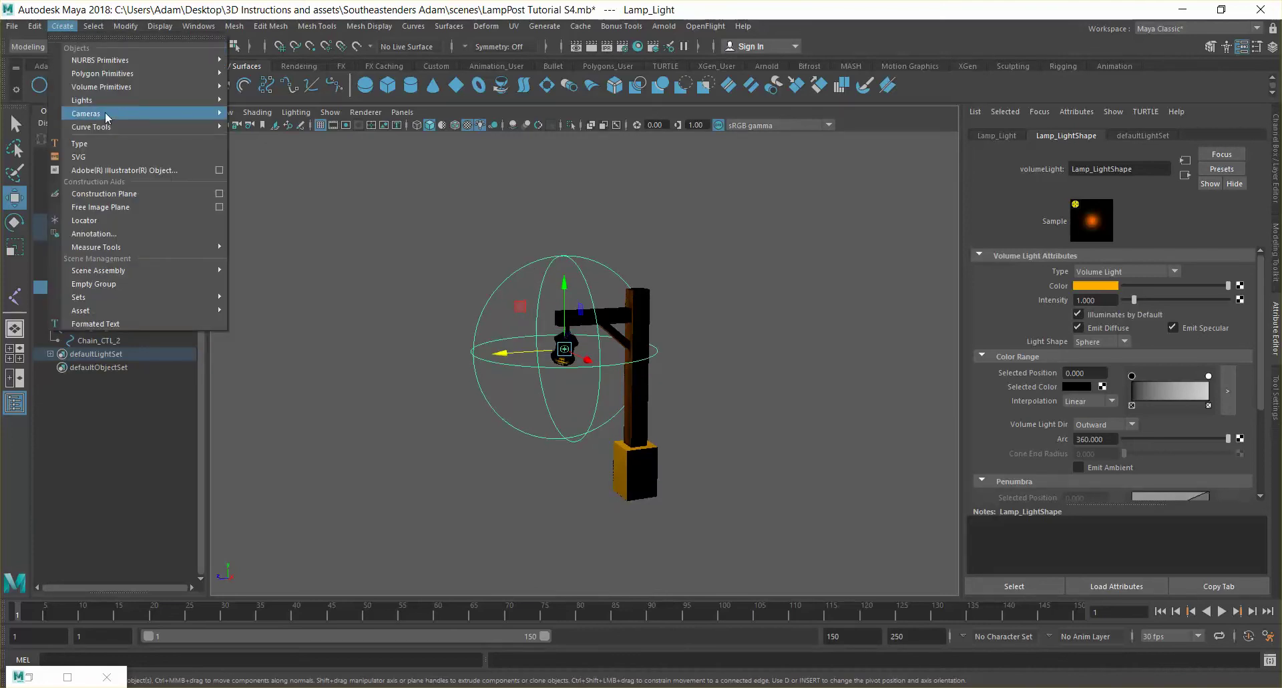
mouse_move(223, 114)
click(272, 116)
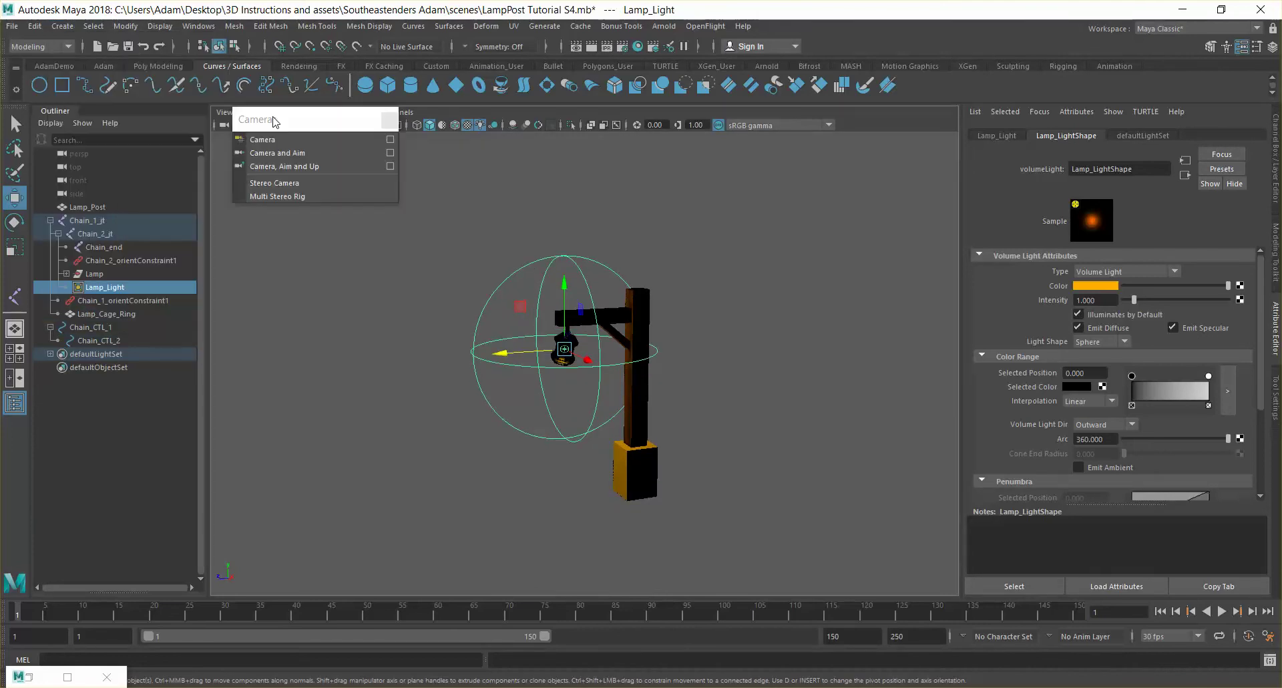
drag(327, 119, 363, 138)
drag(515, 141, 810, 286)
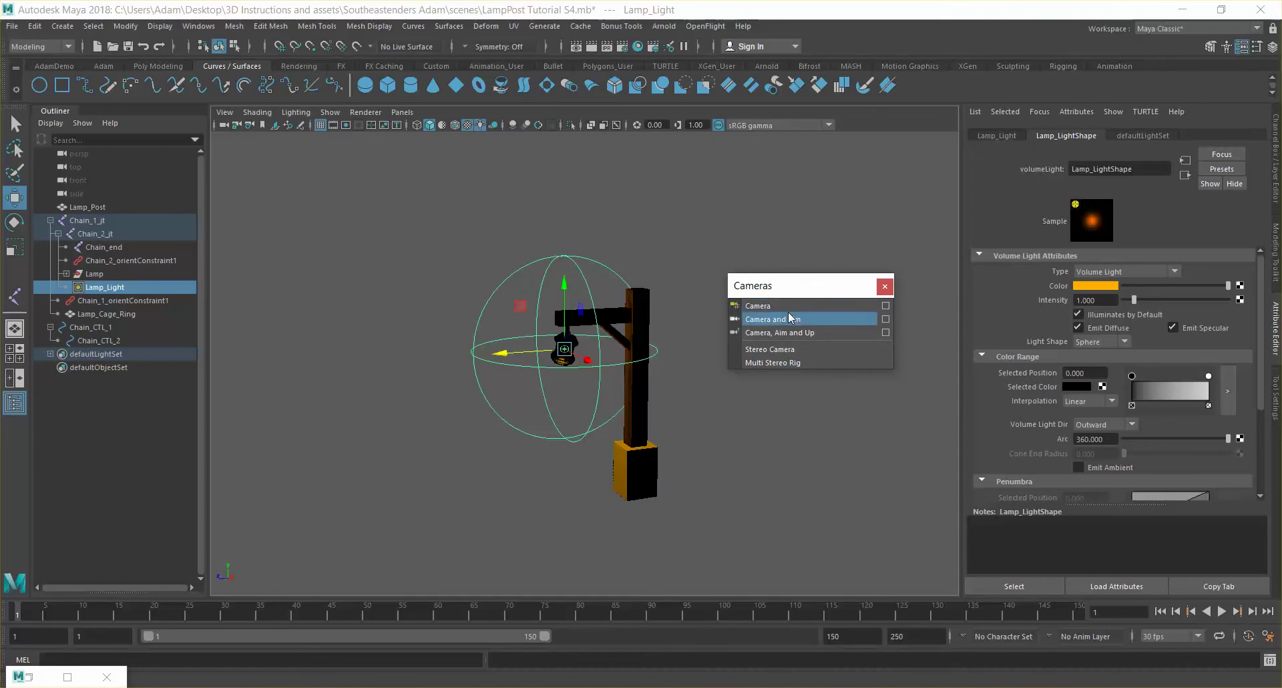
Create a Camera and Aim and move both forward from the lamp post's base to about Z 98.7
alt+drag(414, 394, 428, 279)
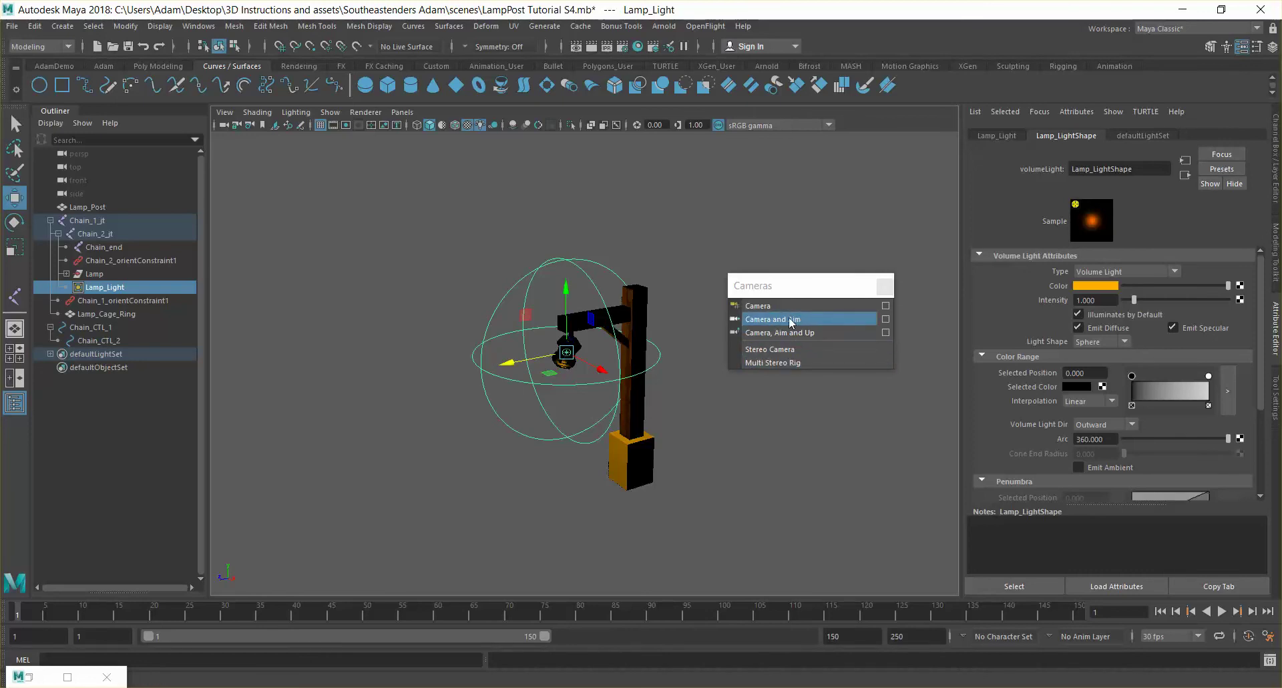
click(842, 319)
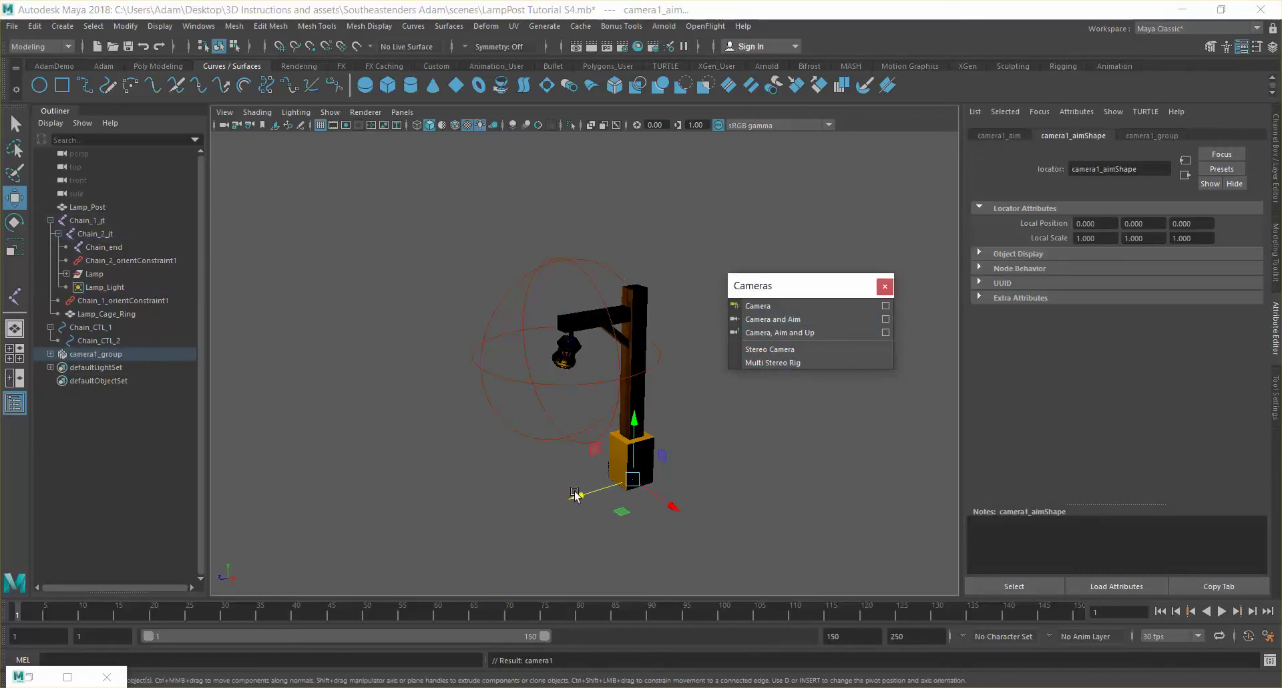
click(574, 496)
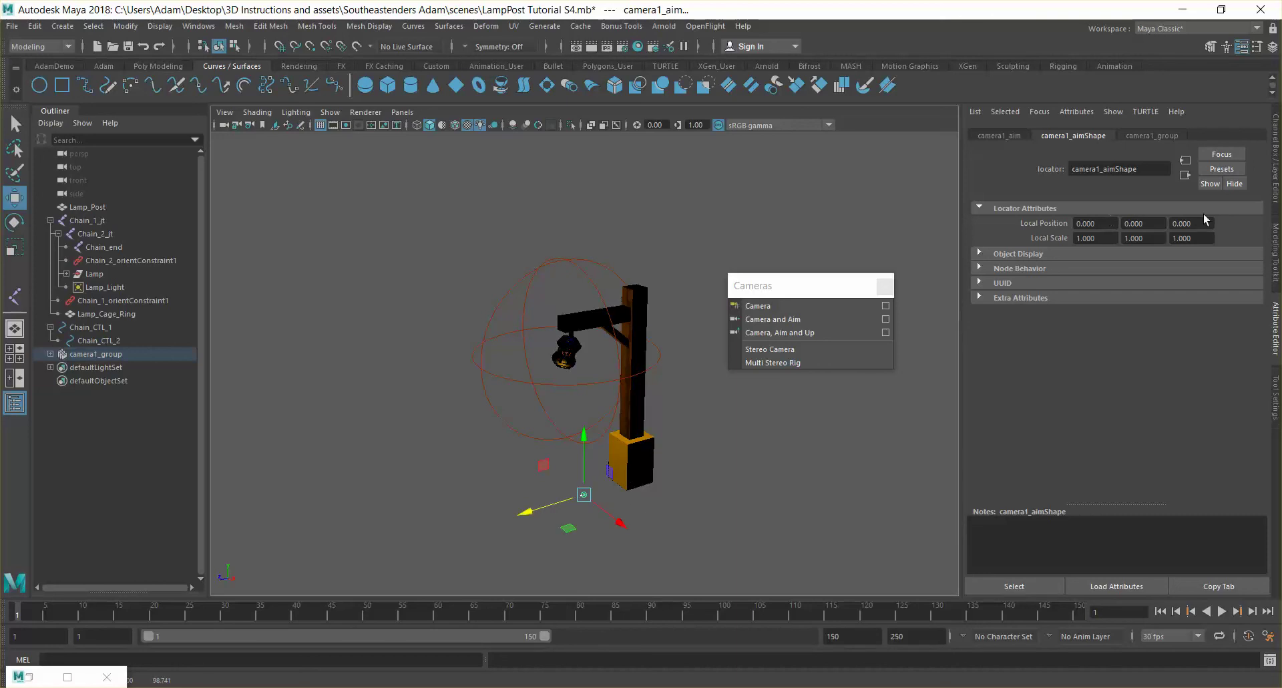
Set the X, Y and Z scale of the new camera and its aim to 20
click(1276, 183)
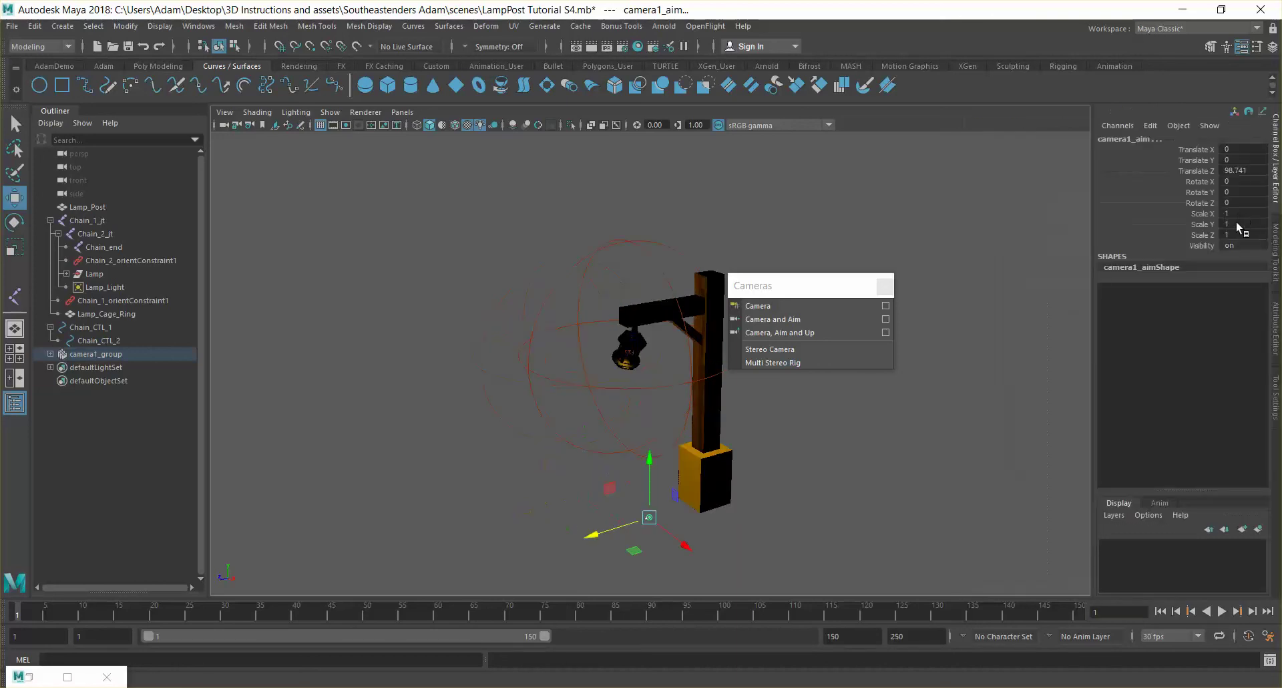
drag(1240, 233, 1243, 212)
text(10)
key(Return)
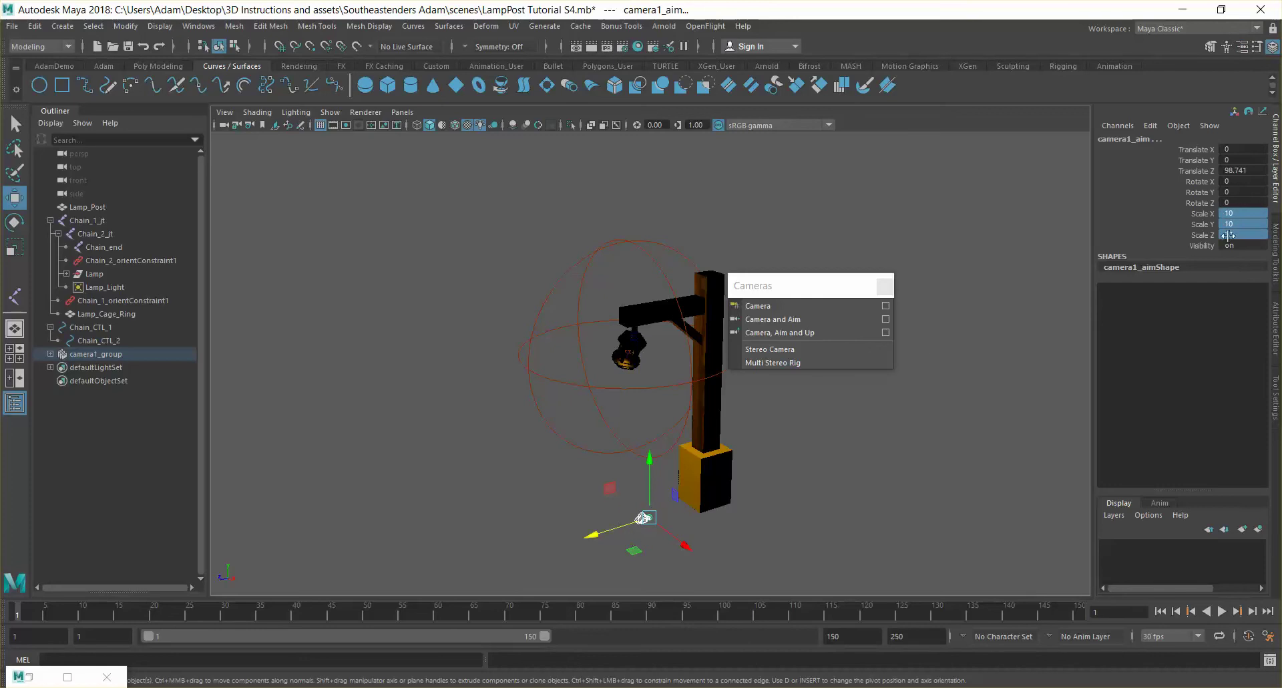
click(1245, 234)
text(20)
key(Return)
Move the camera alone away from its aim along Z to about 180
click(604, 542)
click(634, 520)
drag(588, 535, 540, 552)
Rename the camera as Lamp_Scene_Cam_1 and its aim as Lamp_Scene_Cam_1_Pt
double_click(1116, 138)
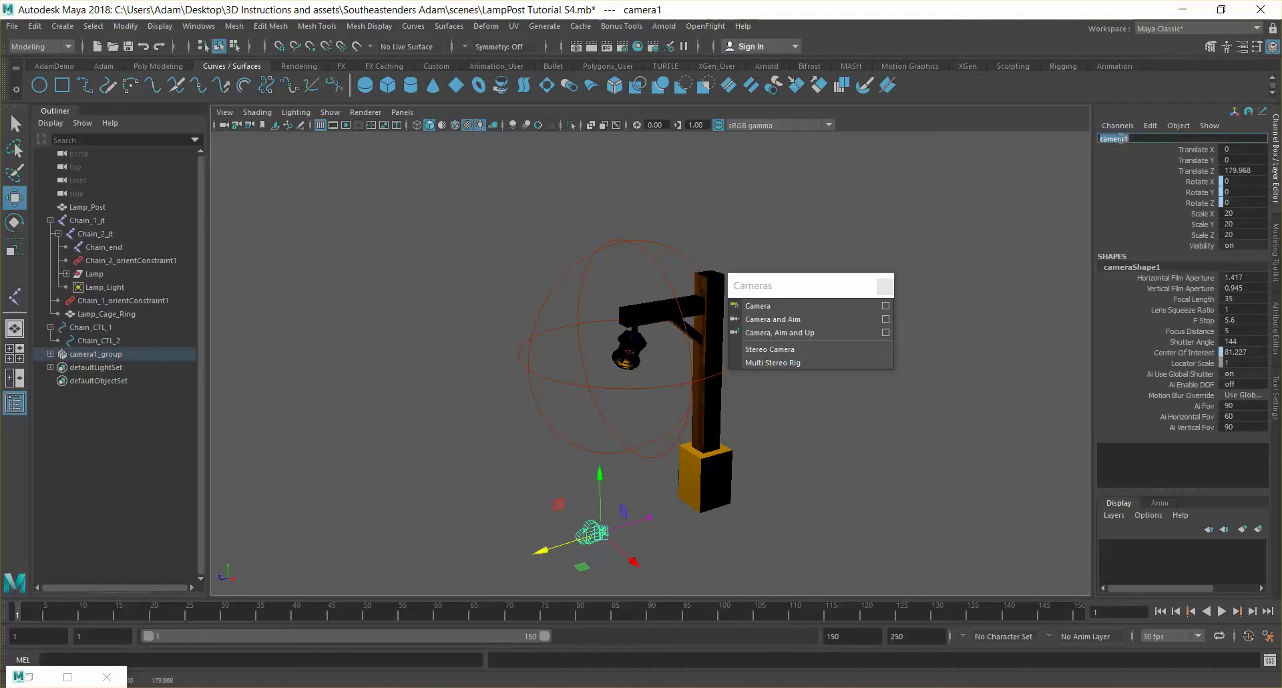
text(Lamp Scene Cam 1)
key(Return)
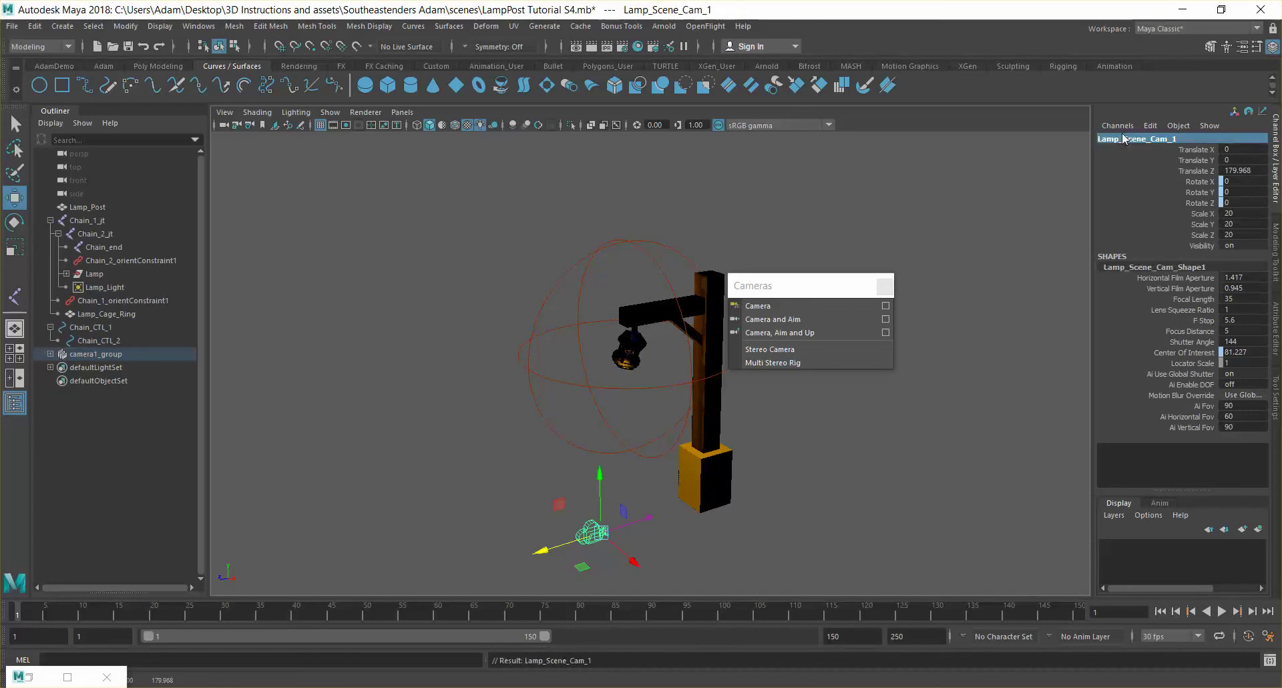
click(655, 511)
double_click(1120, 139)
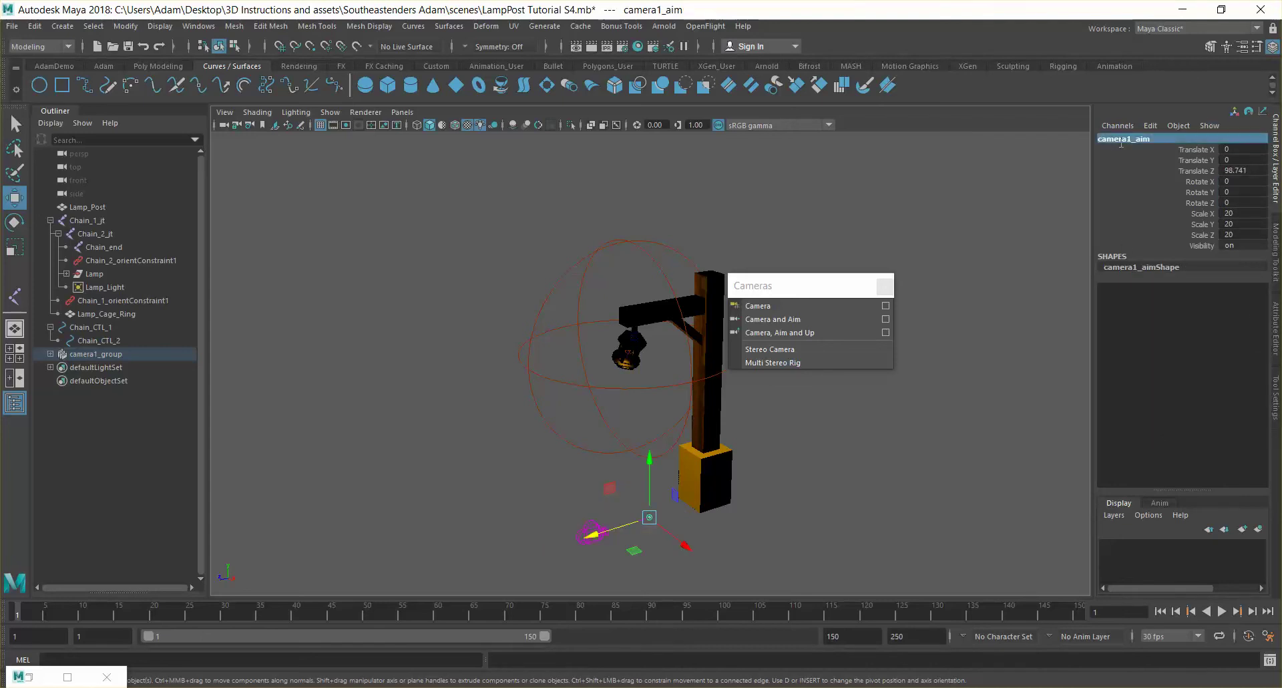
text(Lamp Scene Cam 1 Pt)
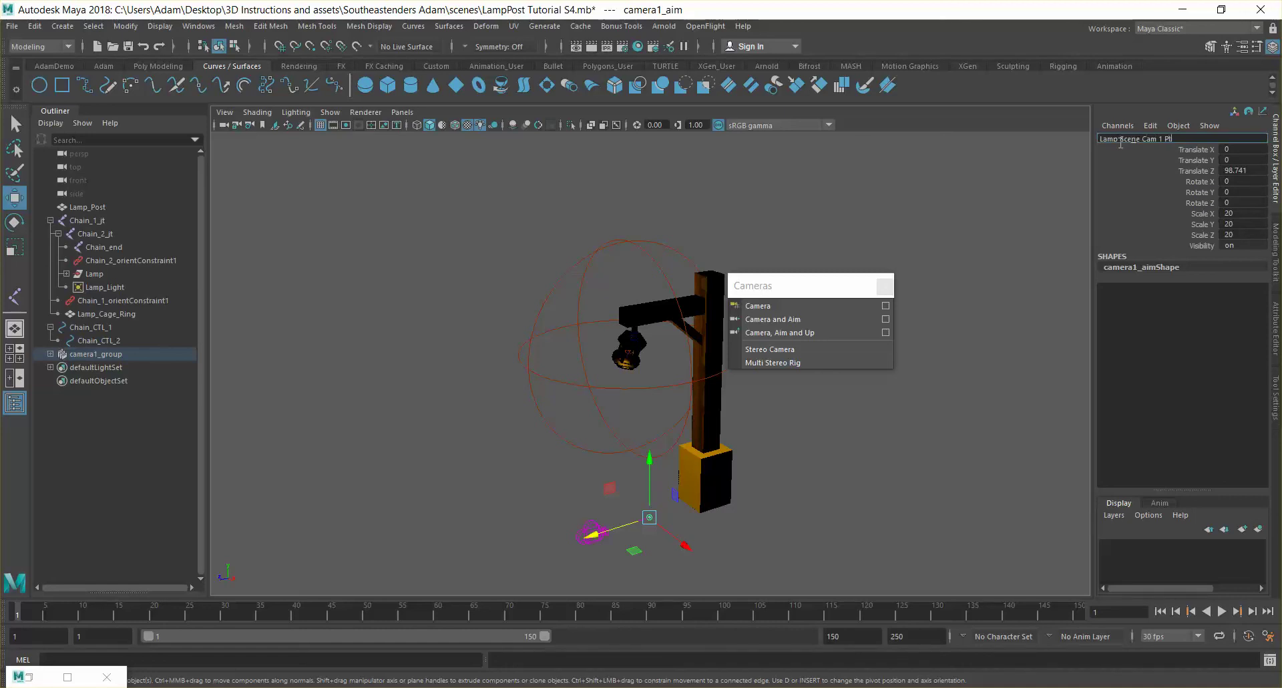
key(Return)
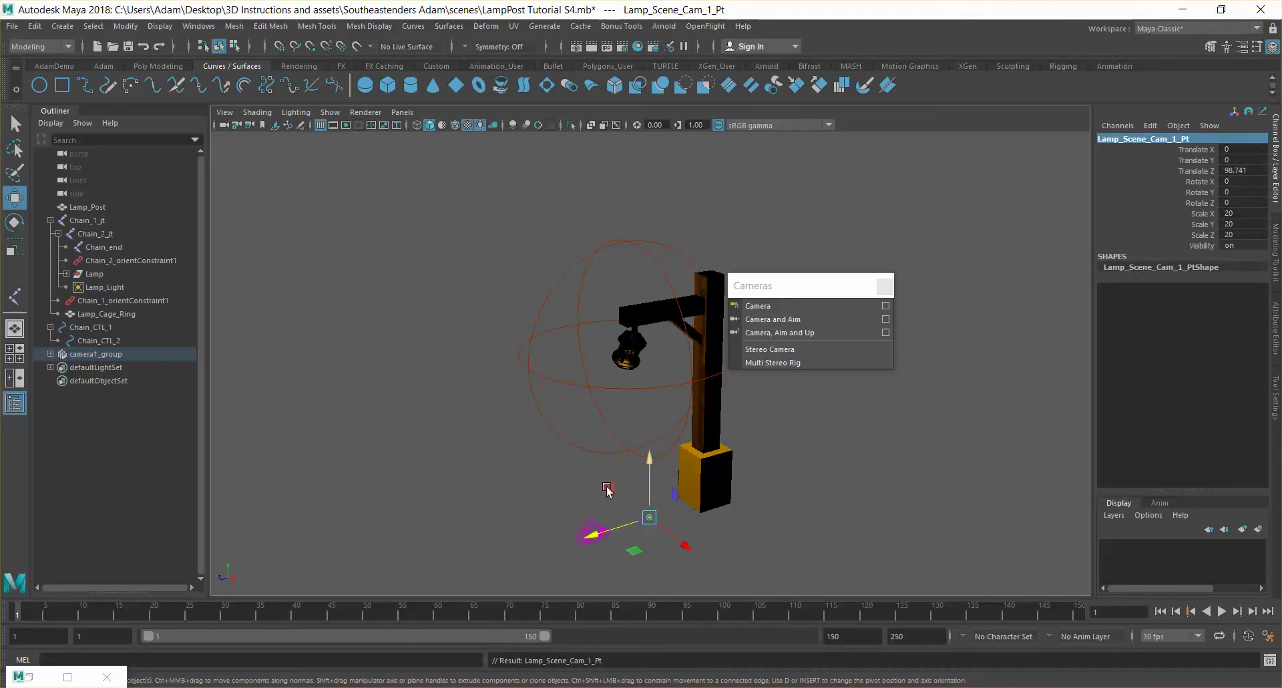
At frame 120, raise the aim Lamp_Scene_Cam_1_Pt to the hanging lamp's height, about Y 253.7
click(592, 528)
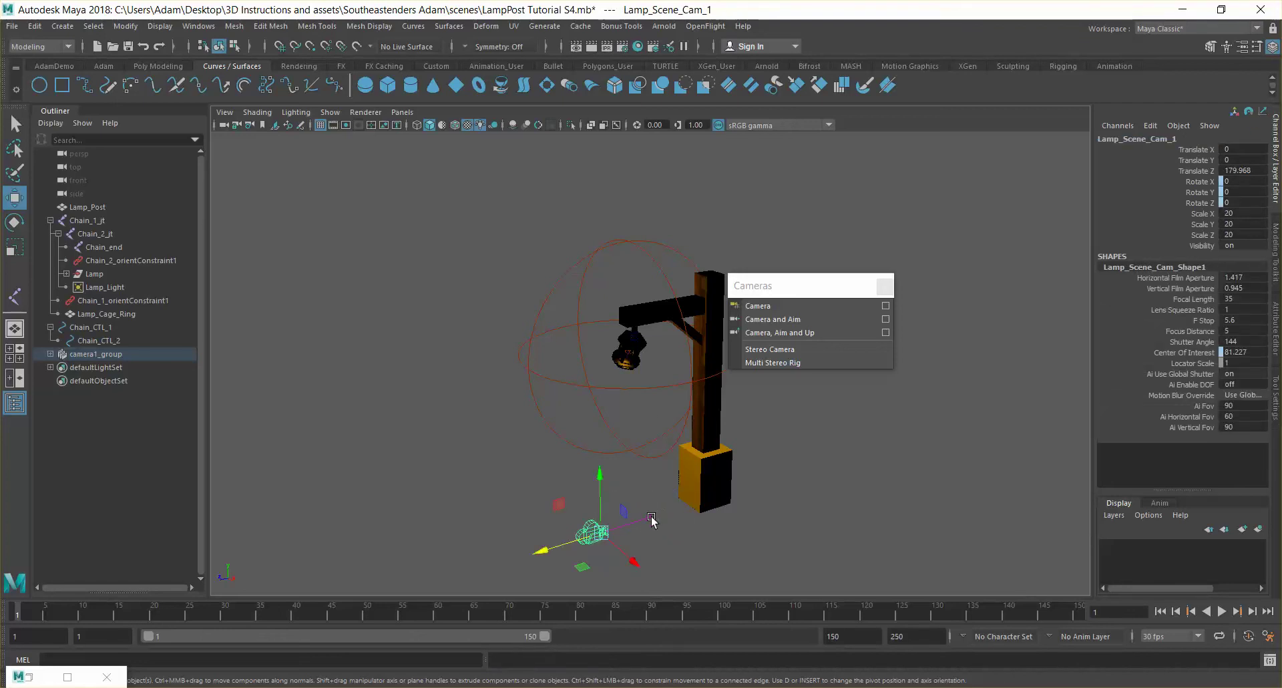
click(651, 518)
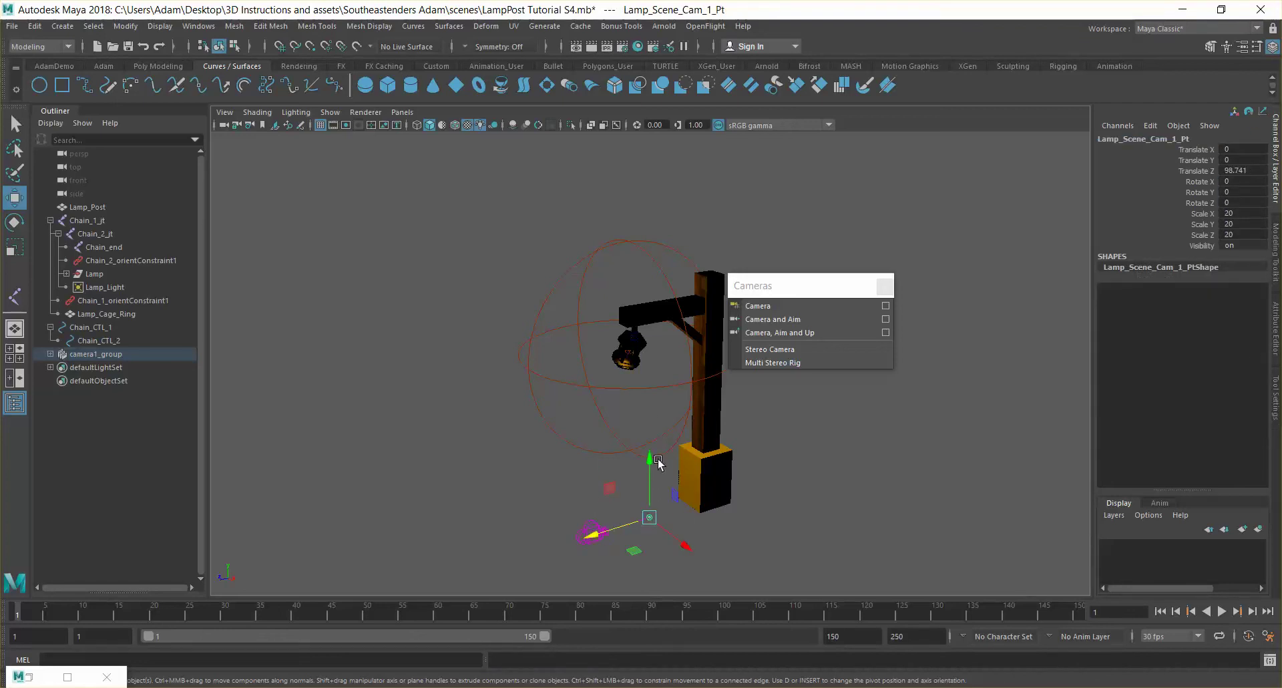
click(1077, 615)
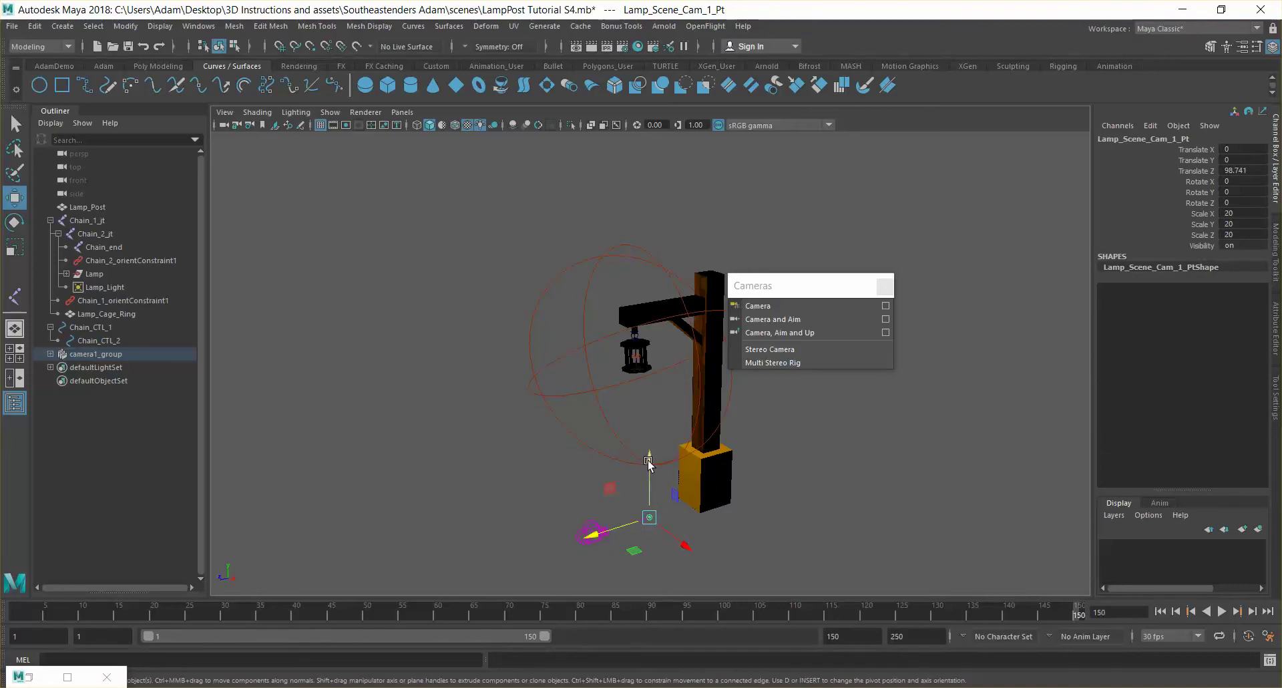
click(864, 614)
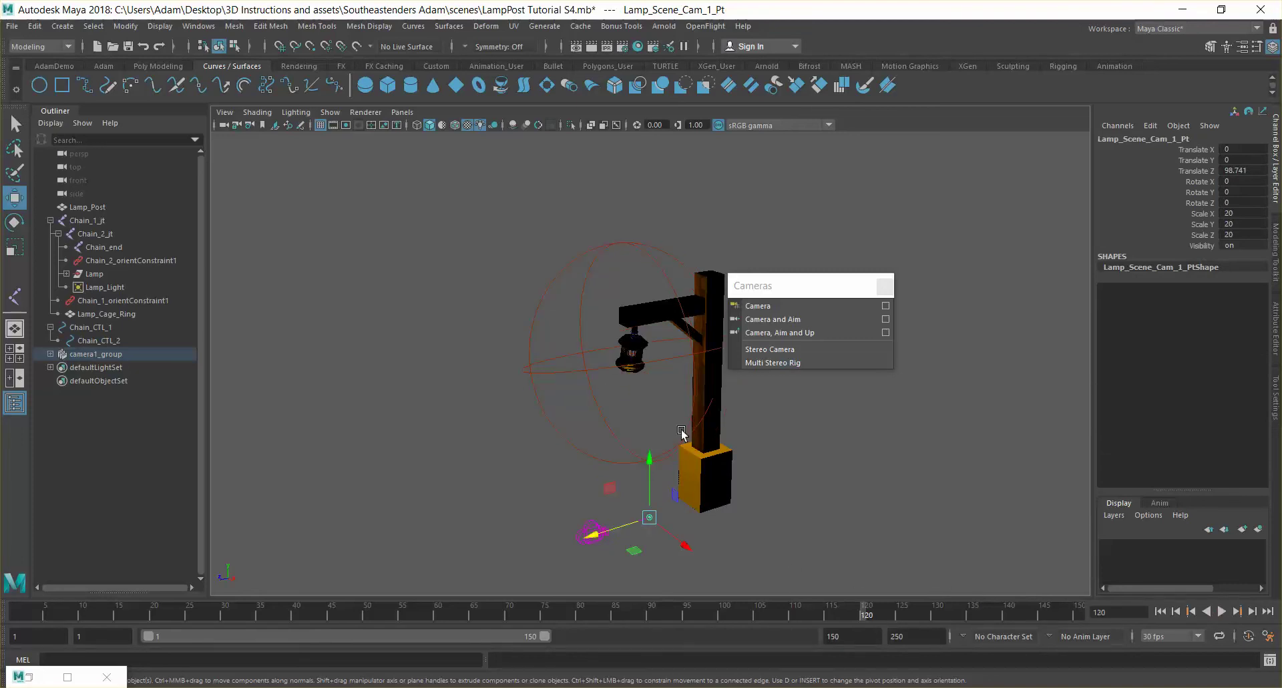
drag(645, 440, 637, 291)
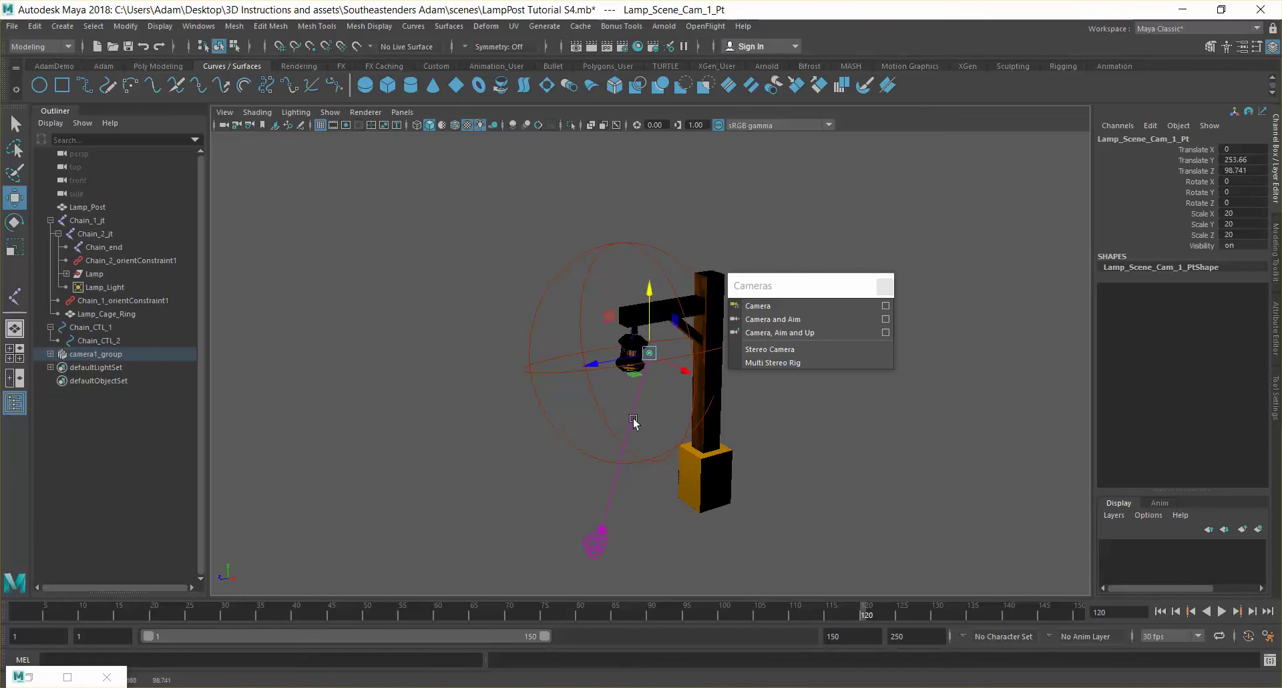
click(624, 359)
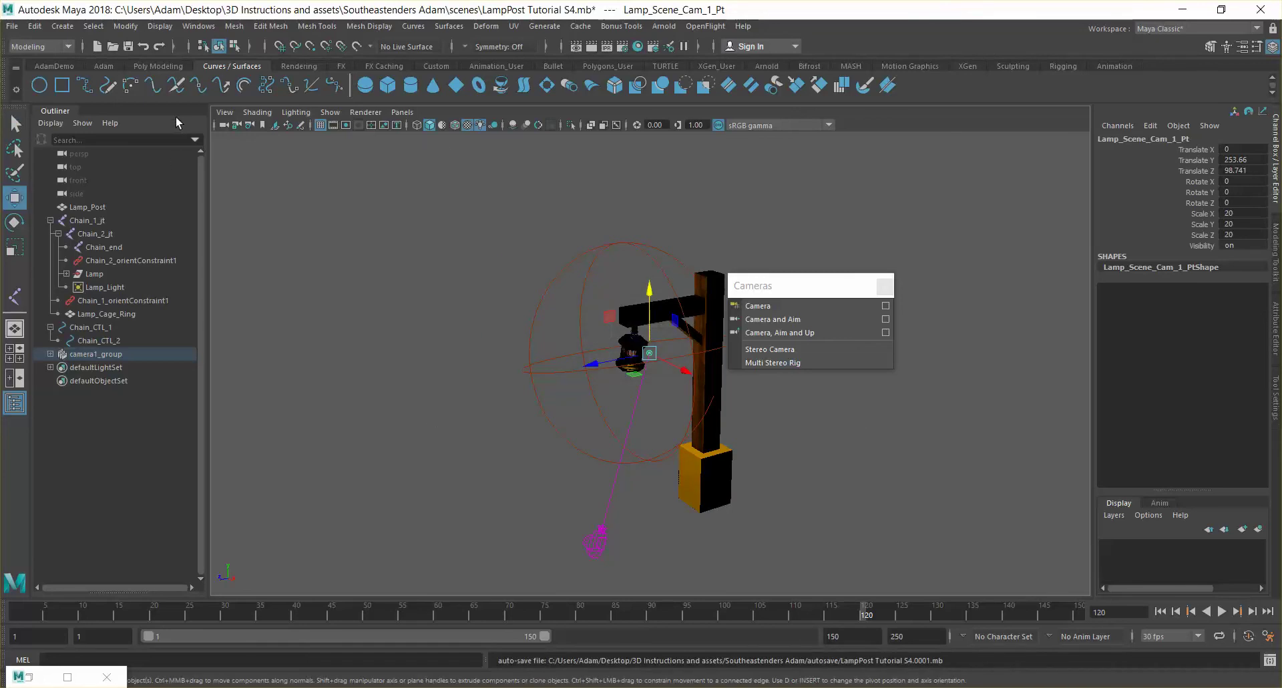
Look through Lamp_Scene_Cam_1 in the viewport, move the Cameras palette aside and display the resolution gate
click(402, 112)
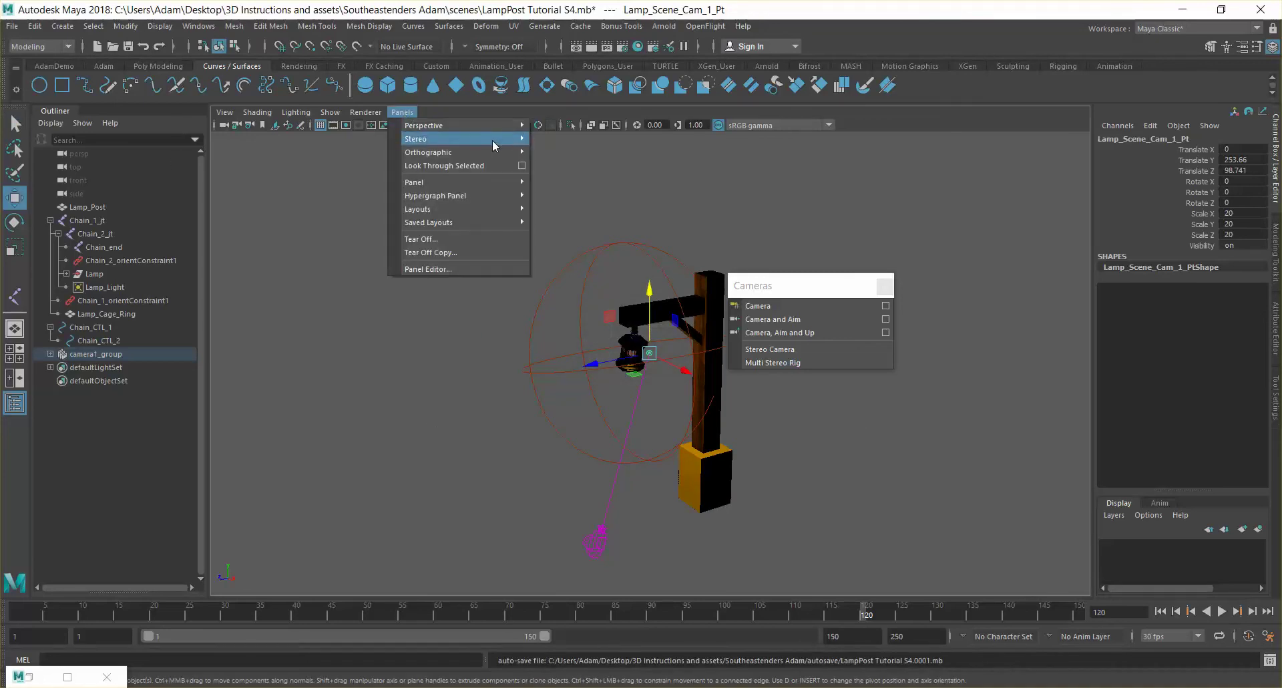
mouse_move(483, 126)
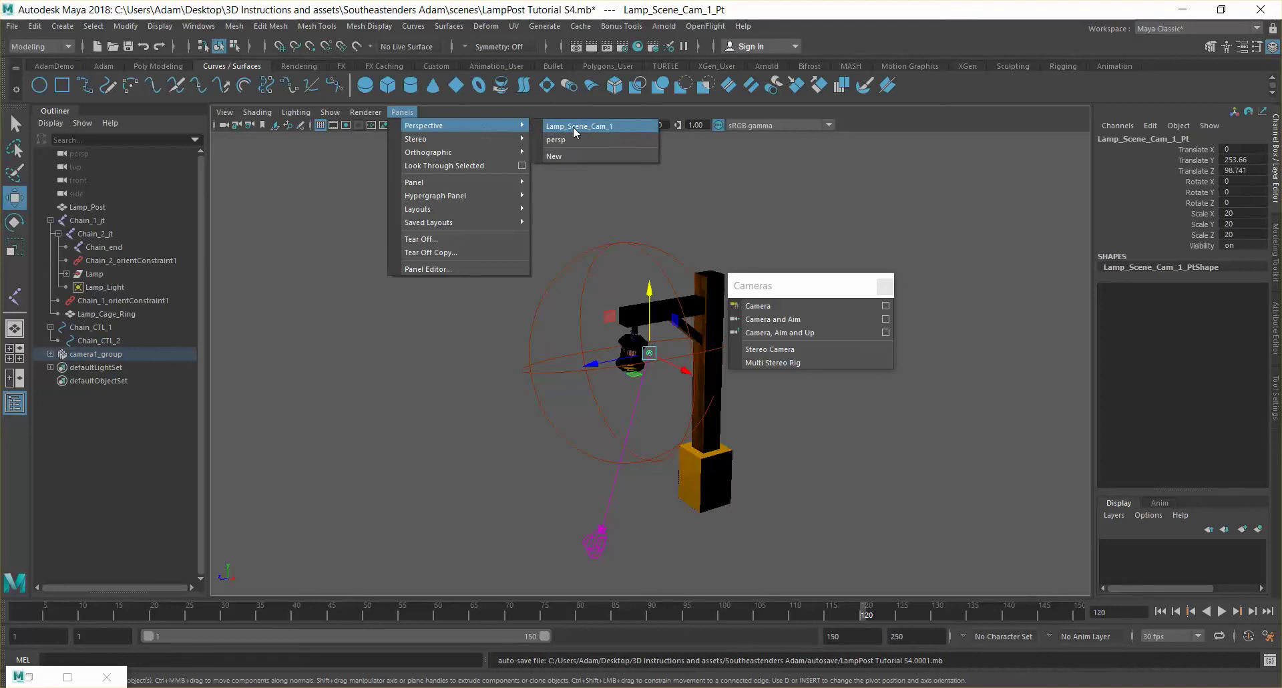
click(582, 126)
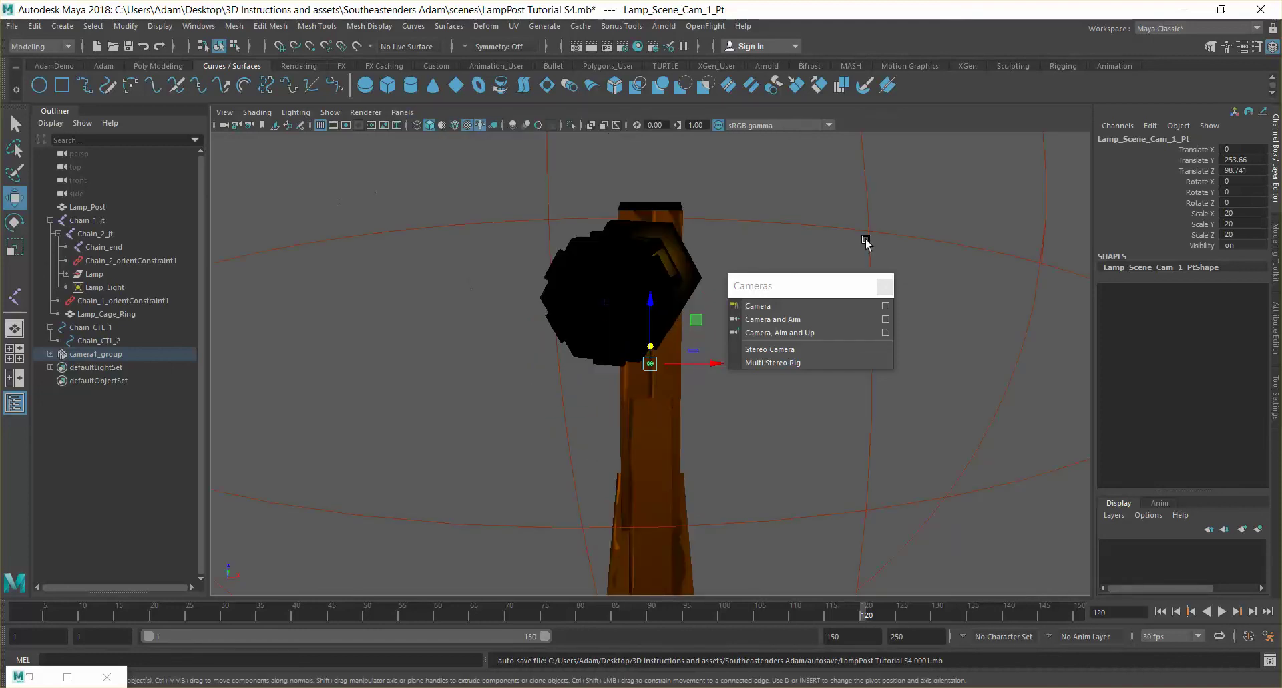
drag(813, 297, 1028, 245)
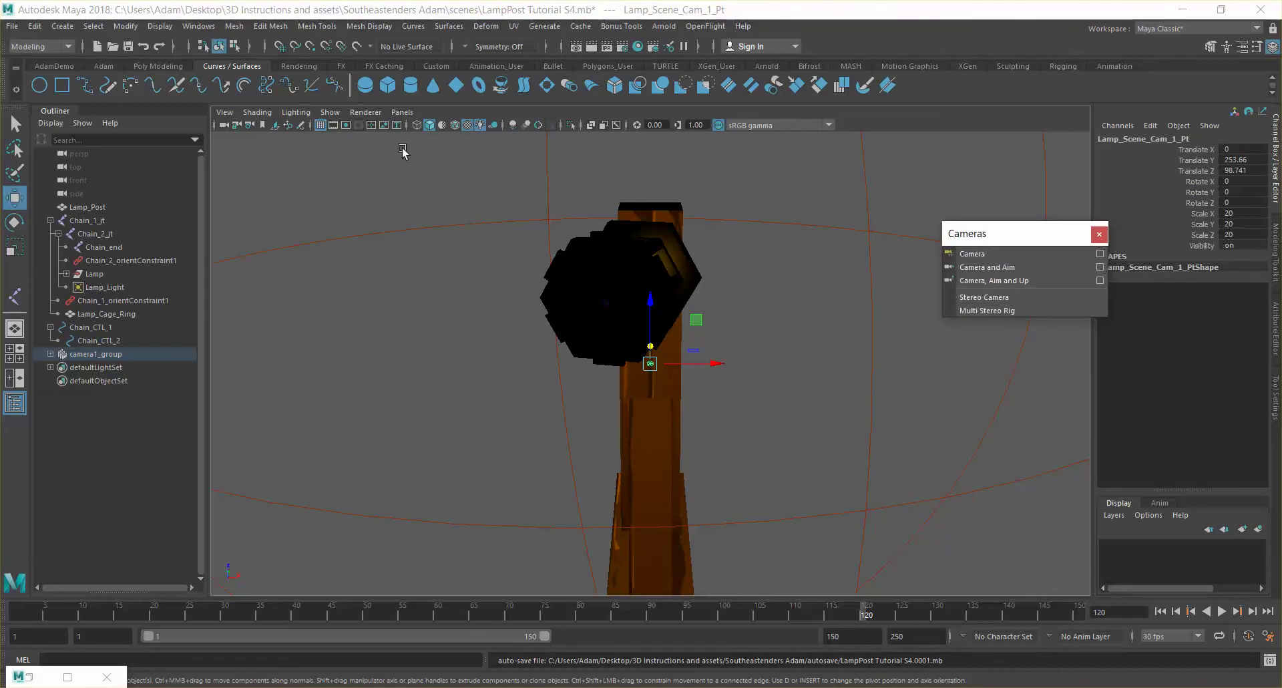
click(346, 126)
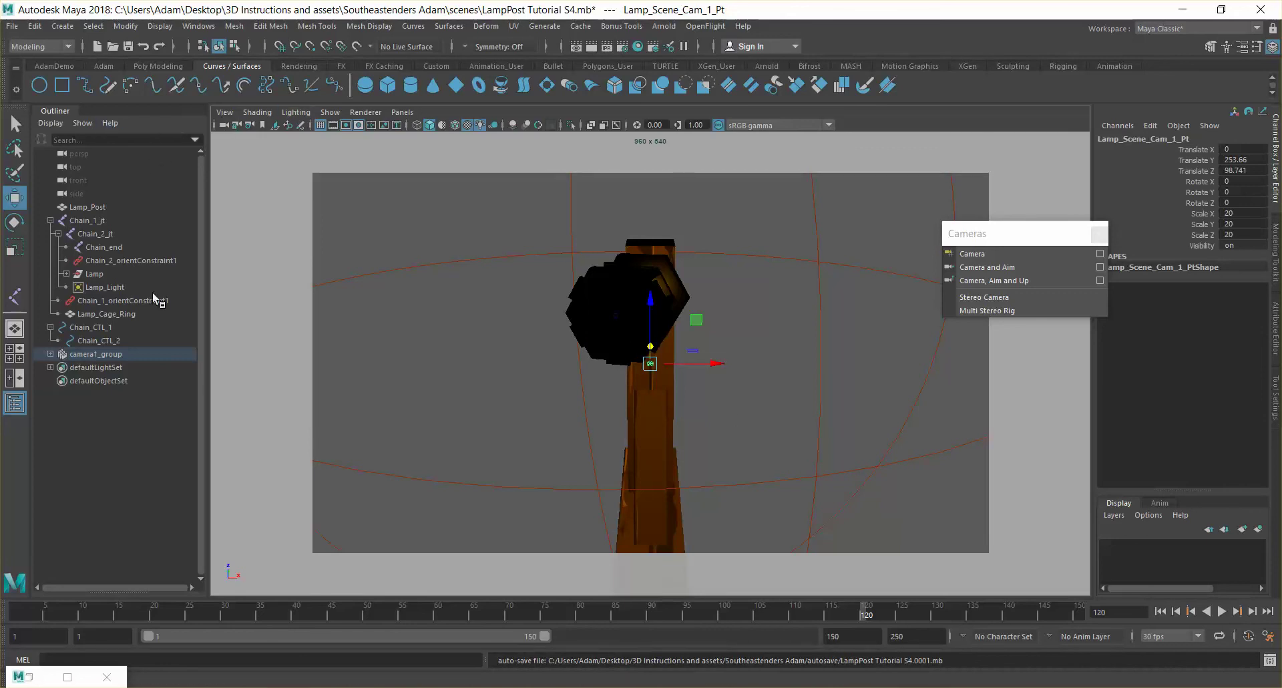
Split the workspace into two side-by-side views, the first showing persp and the second Lamp_Scene_Cam_1
click(14, 381)
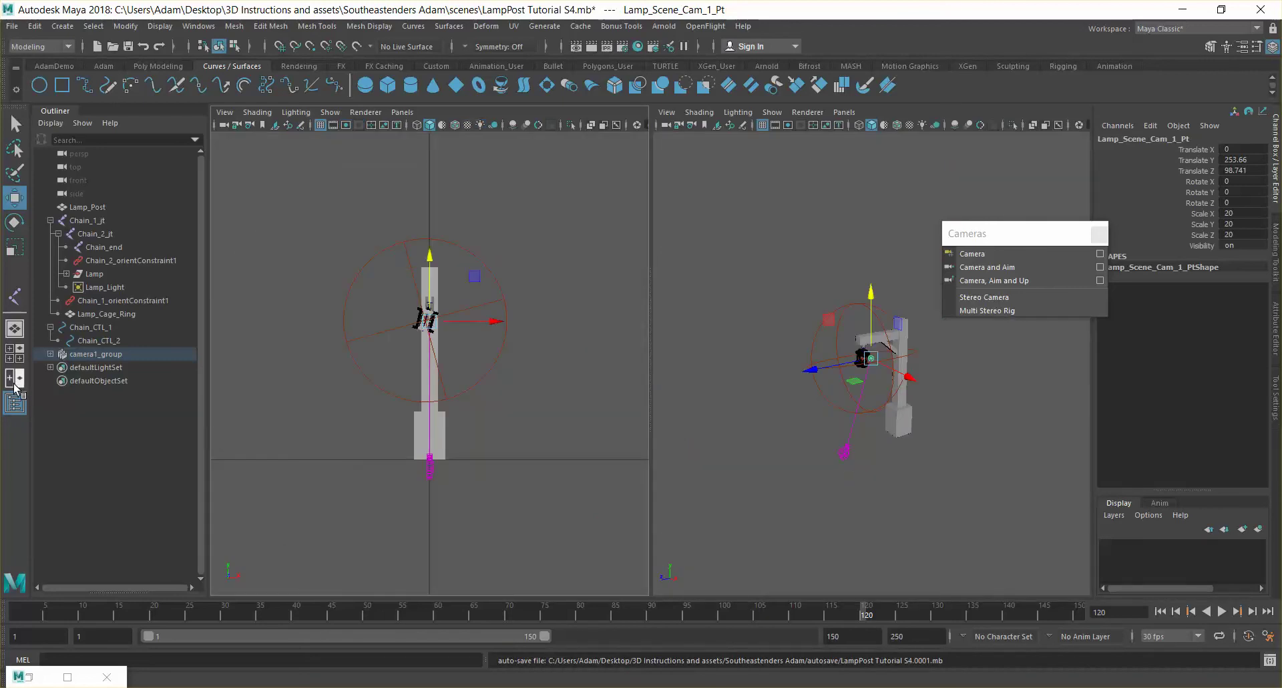
click(403, 112)
mouse_move(420, 131)
click(555, 139)
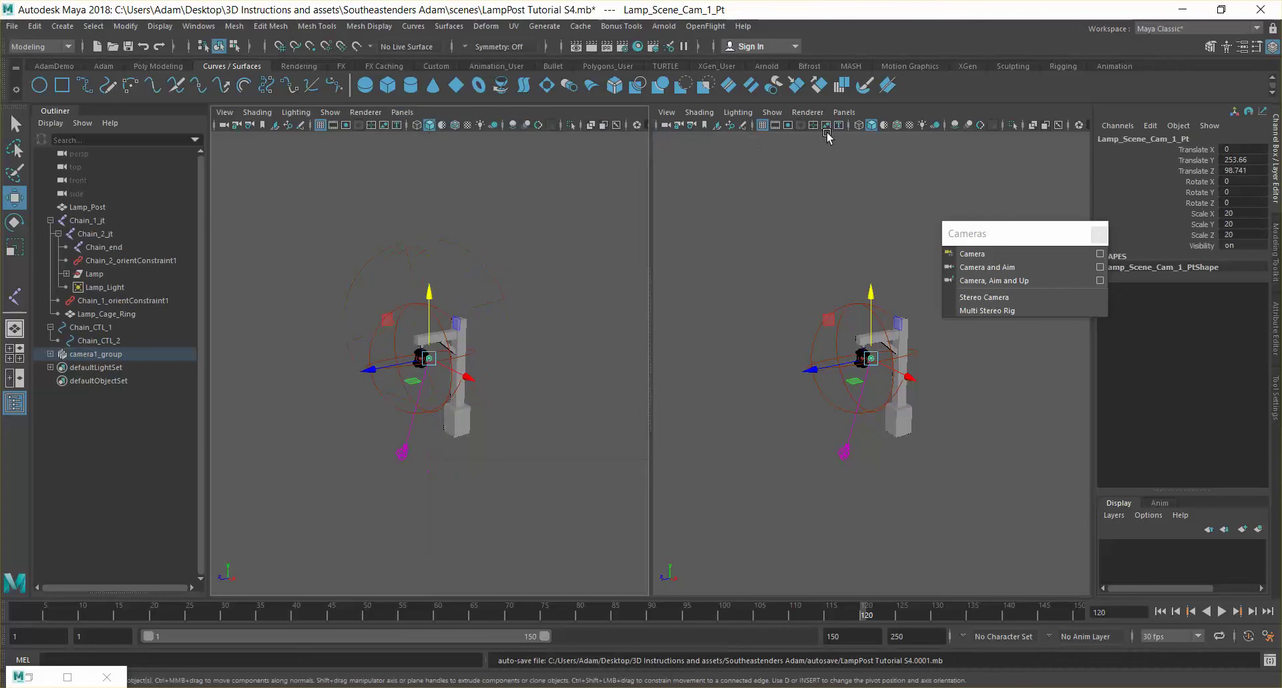
click(843, 112)
mouse_move(894, 134)
click(1031, 127)
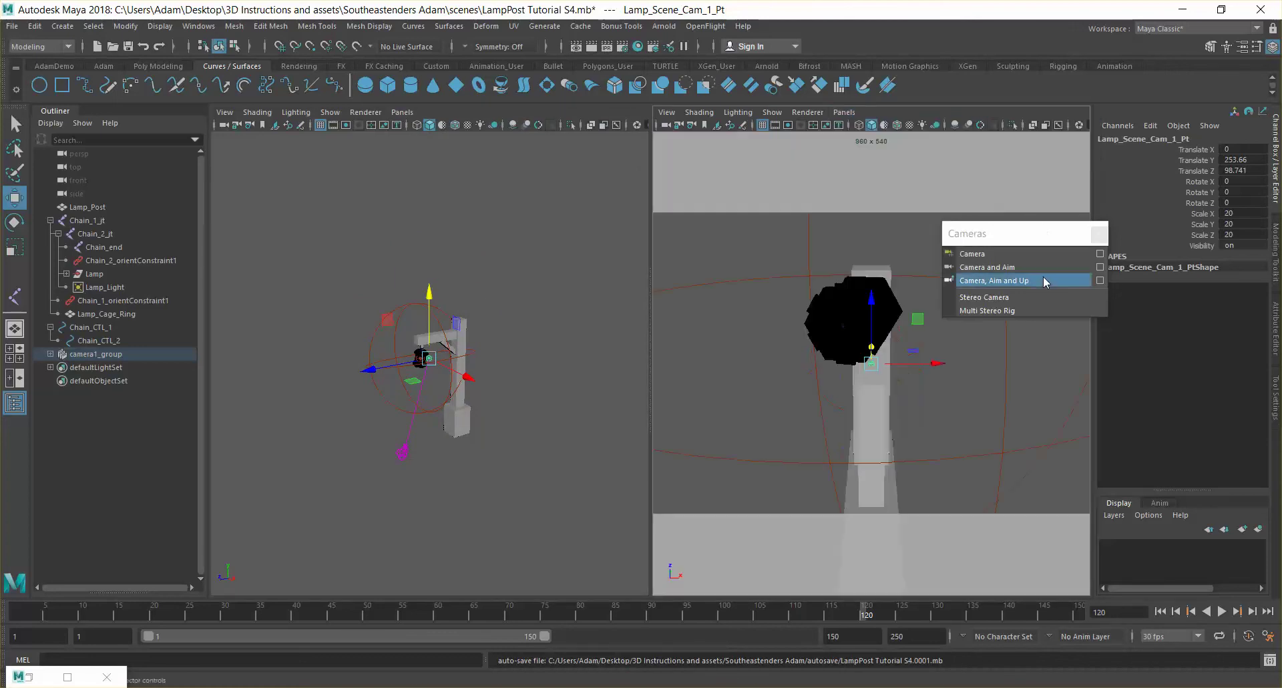
At frame 120, move Lamp_Scene_Cam_1 to the side of the lamp post, about X 381.3, Y 256.0, Z 244.8
click(401, 452)
drag(329, 471, 282, 321)
drag(304, 405, 420, 438)
Move the aim Lamp_Scene_Cam_1_Pt along Z to about 119.07 so the hanging lamp is centred in the camera view
click(874, 364)
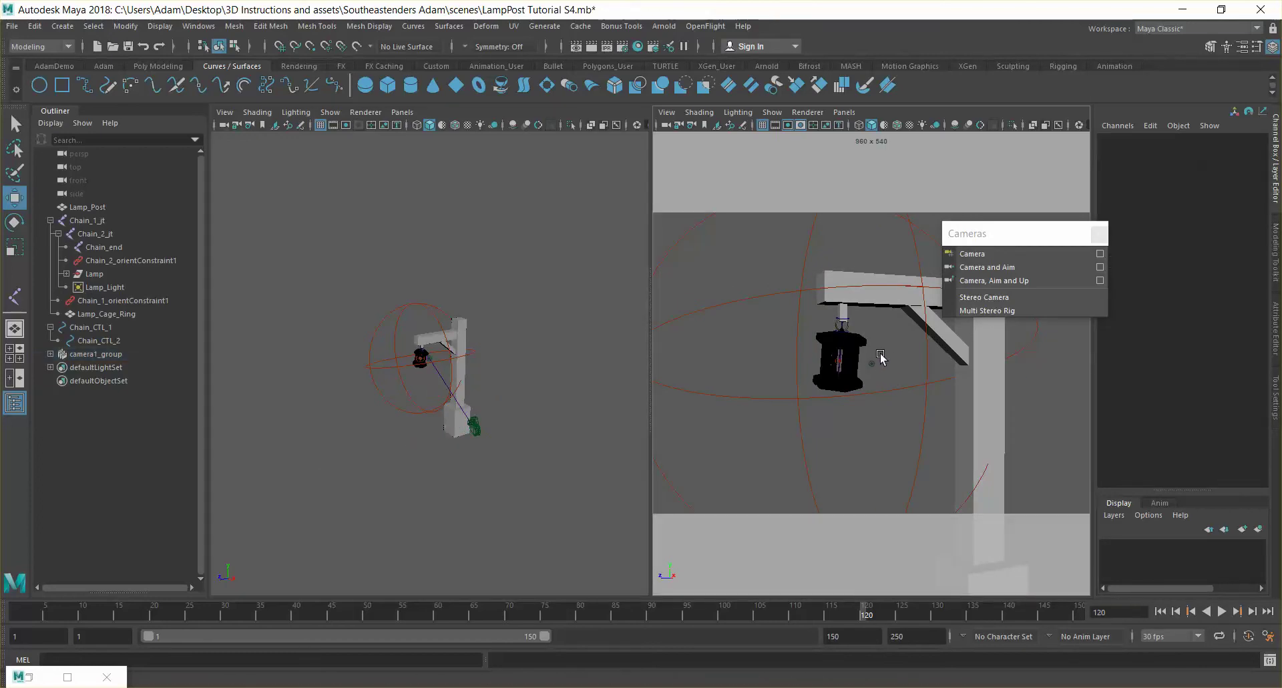
click(880, 359)
drag(810, 362, 807, 363)
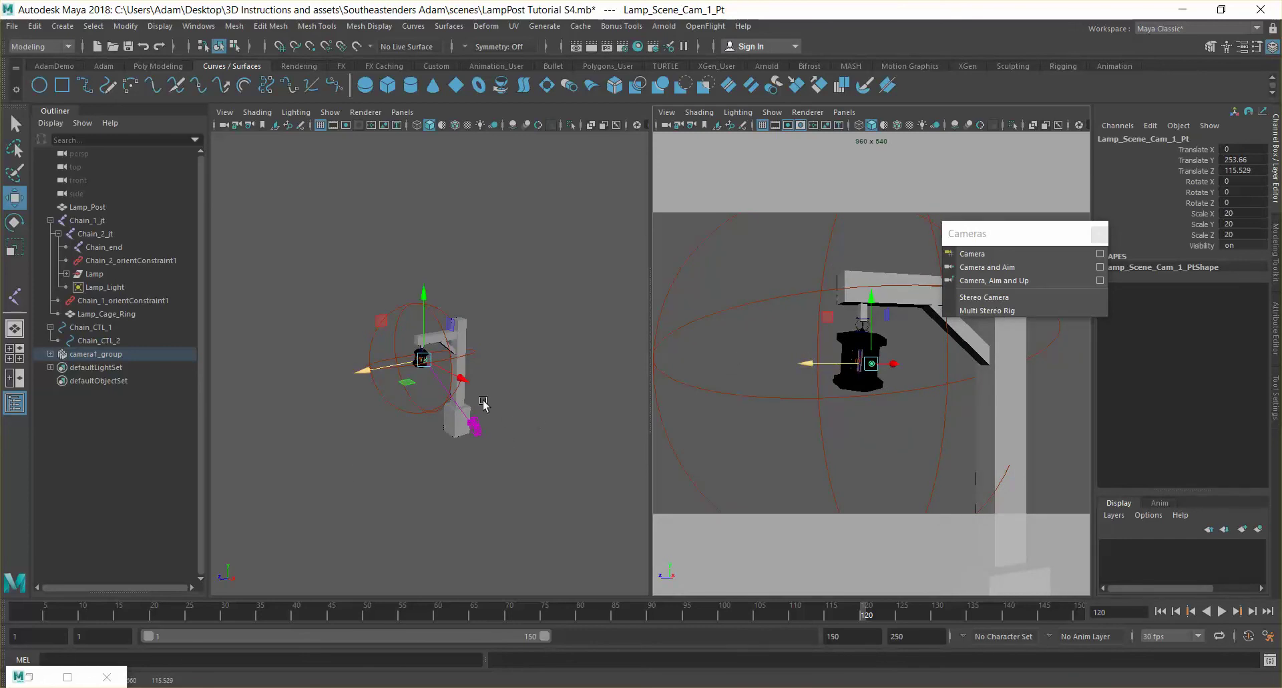
drag(364, 371, 367, 372)
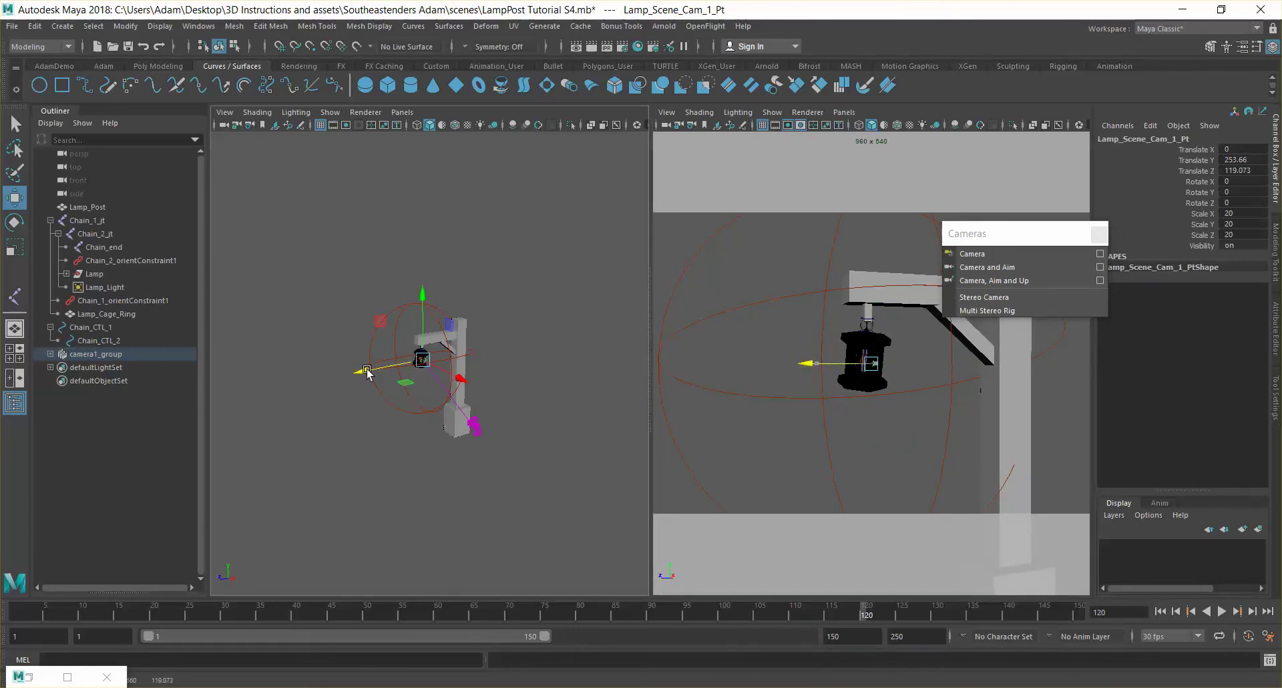
Key Lamp_Scene_Cam_1 at frame 120, and at frame 1 place it farther out at about Y 228.9, Z 670.7
click(475, 427)
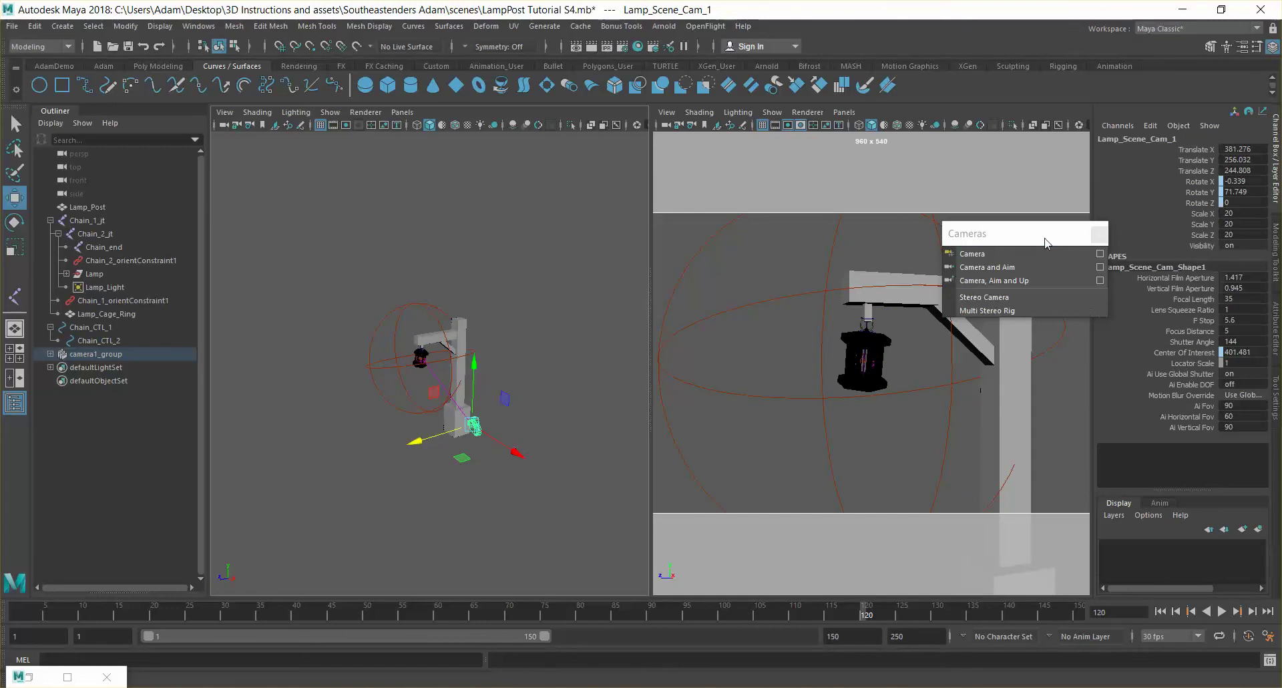
key(s)
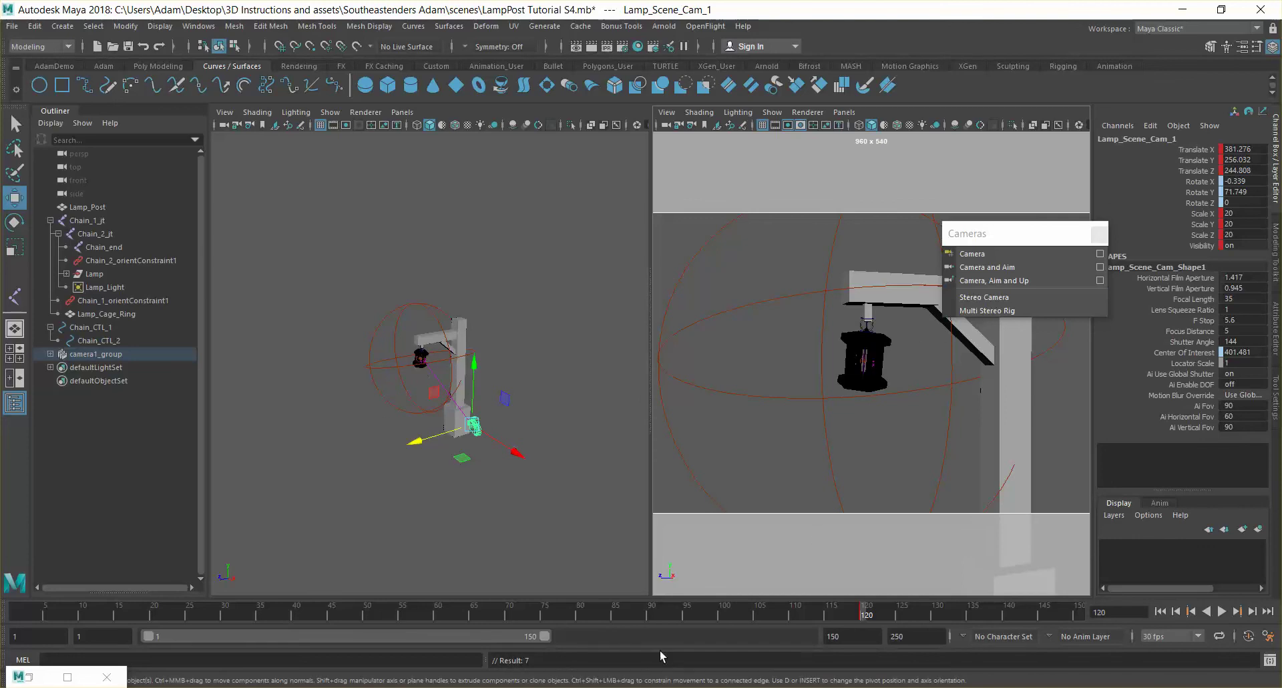
drag(864, 615, 16, 613)
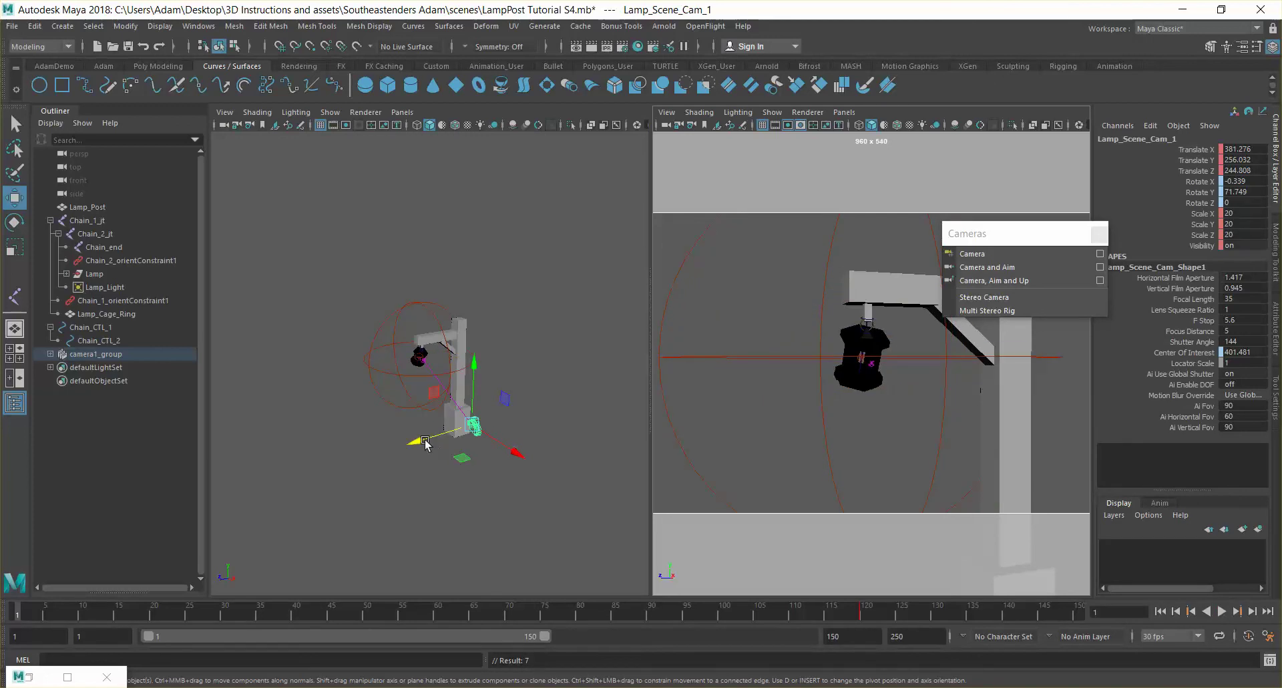
drag(402, 449, 229, 478)
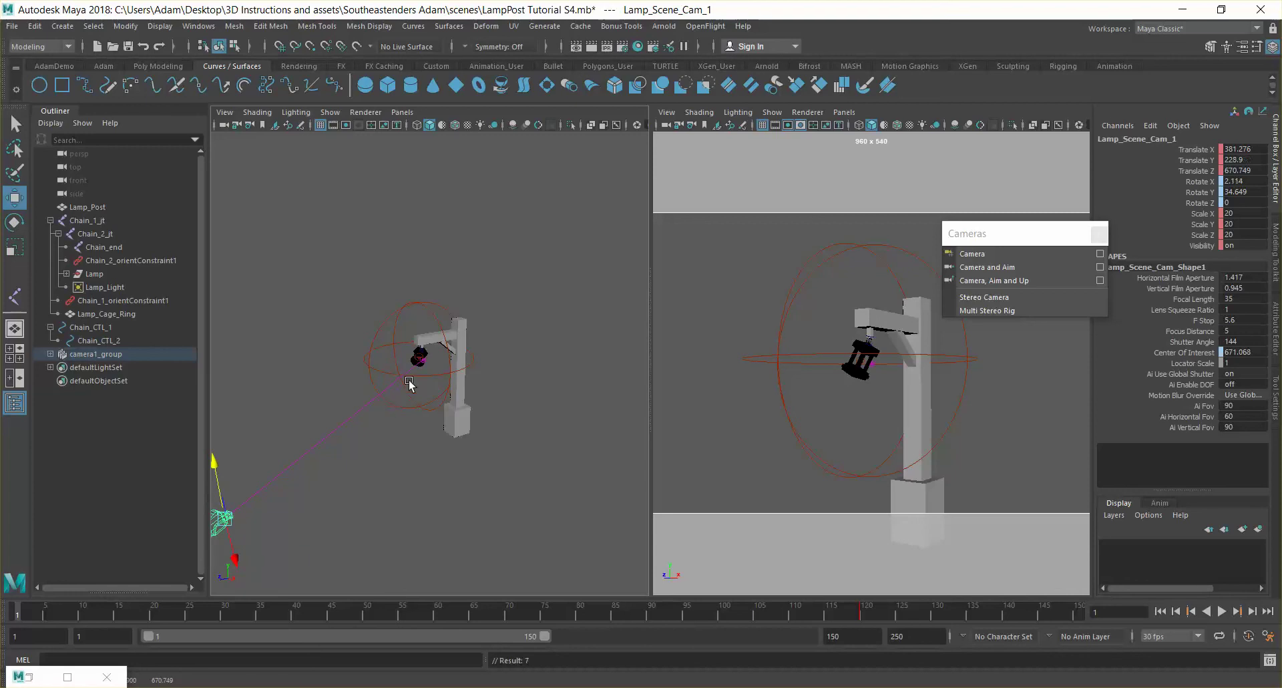
Select Lamp_Scene_Cam_1_Pt within camera1_group and key it at frame 120
click(861, 610)
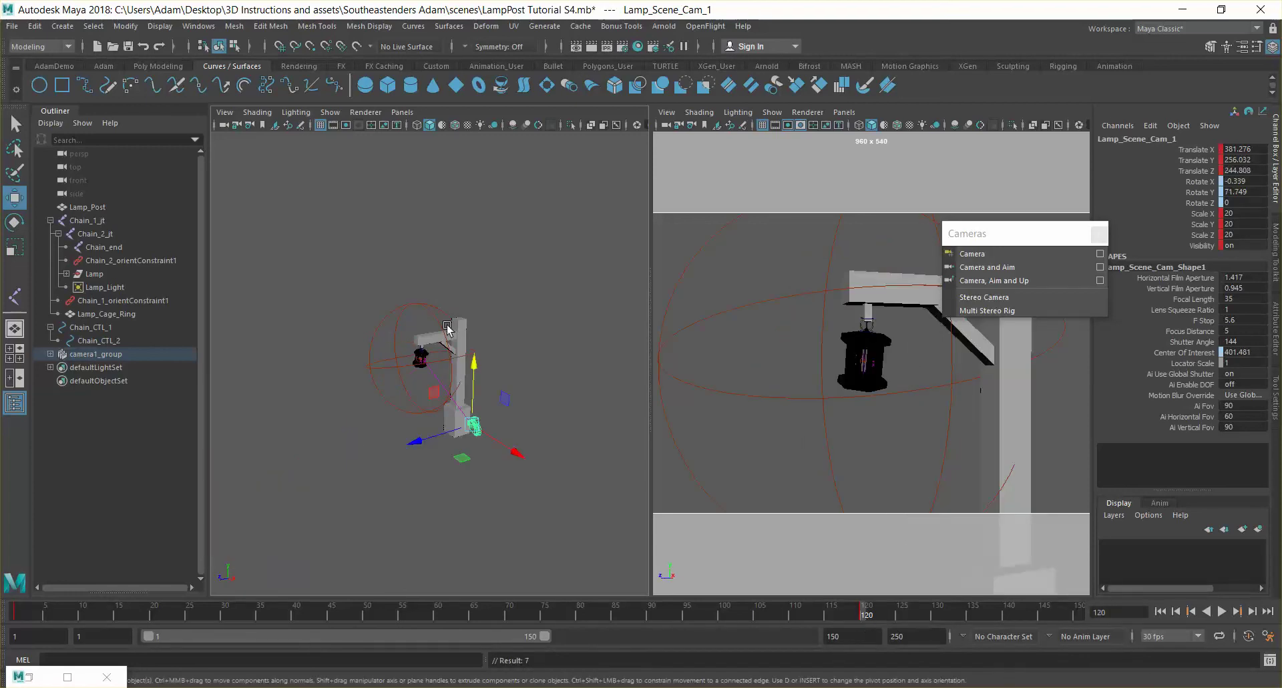
click(50, 354)
click(110, 381)
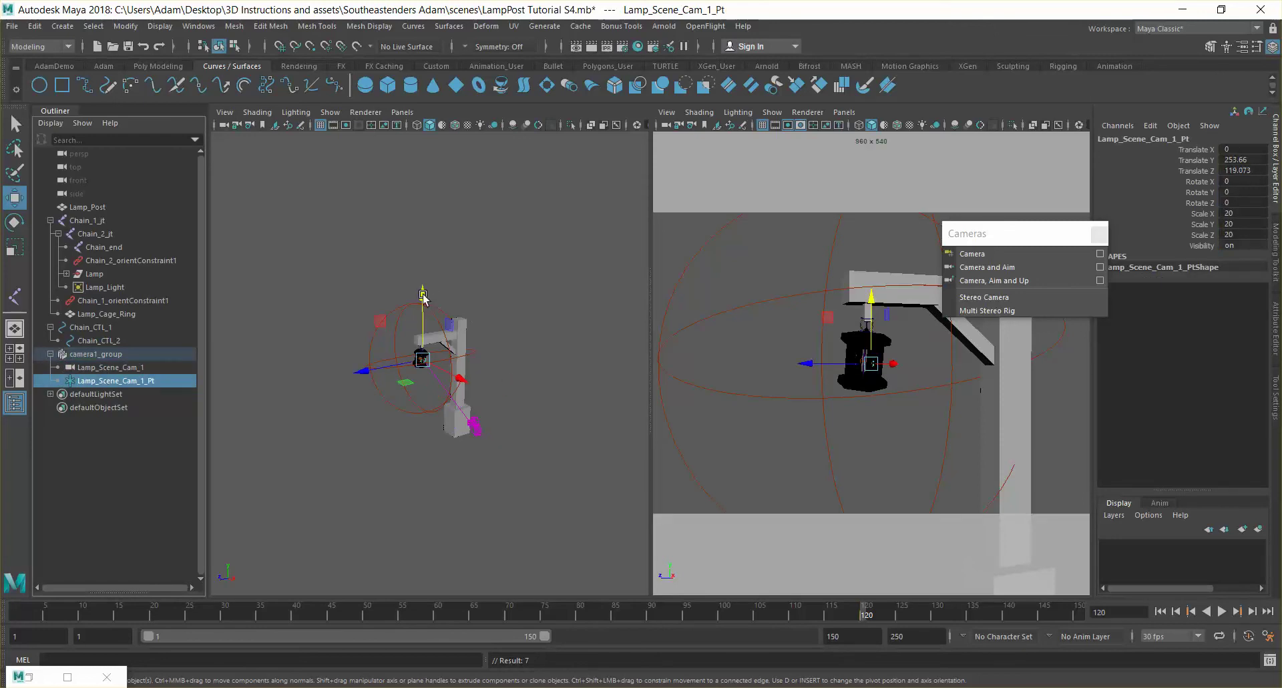
key(s)
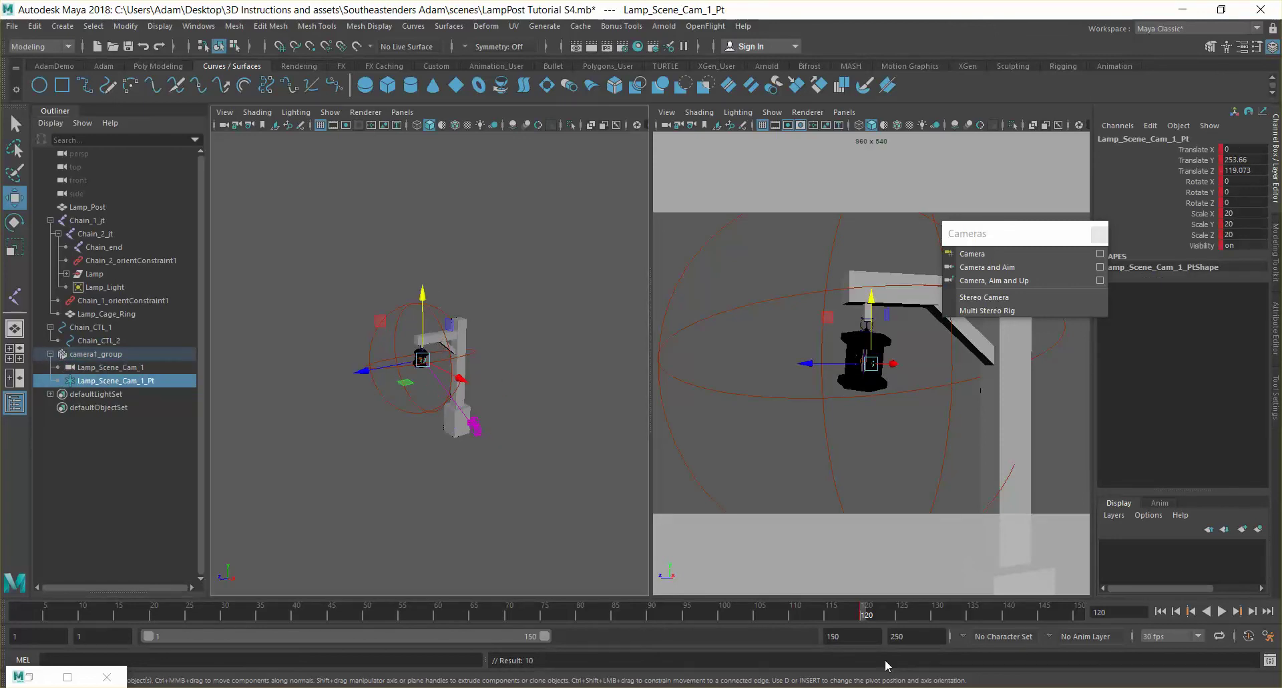
Key the aim Lamp_Scene_Cam_1_Pt at frame 60, and at frame 1 lower it to about Y 197.4
drag(867, 615, 588, 615)
key(alt+v)
click(446, 616)
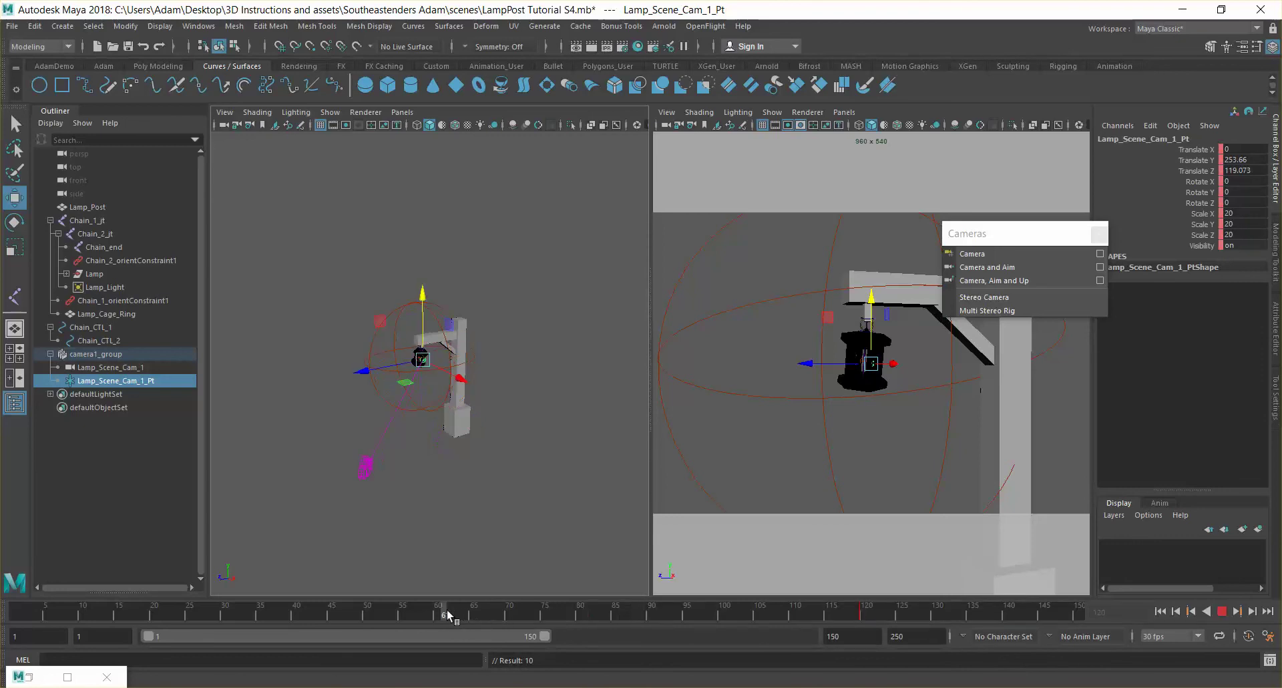
drag(436, 610, 395, 614)
key(alt+v)
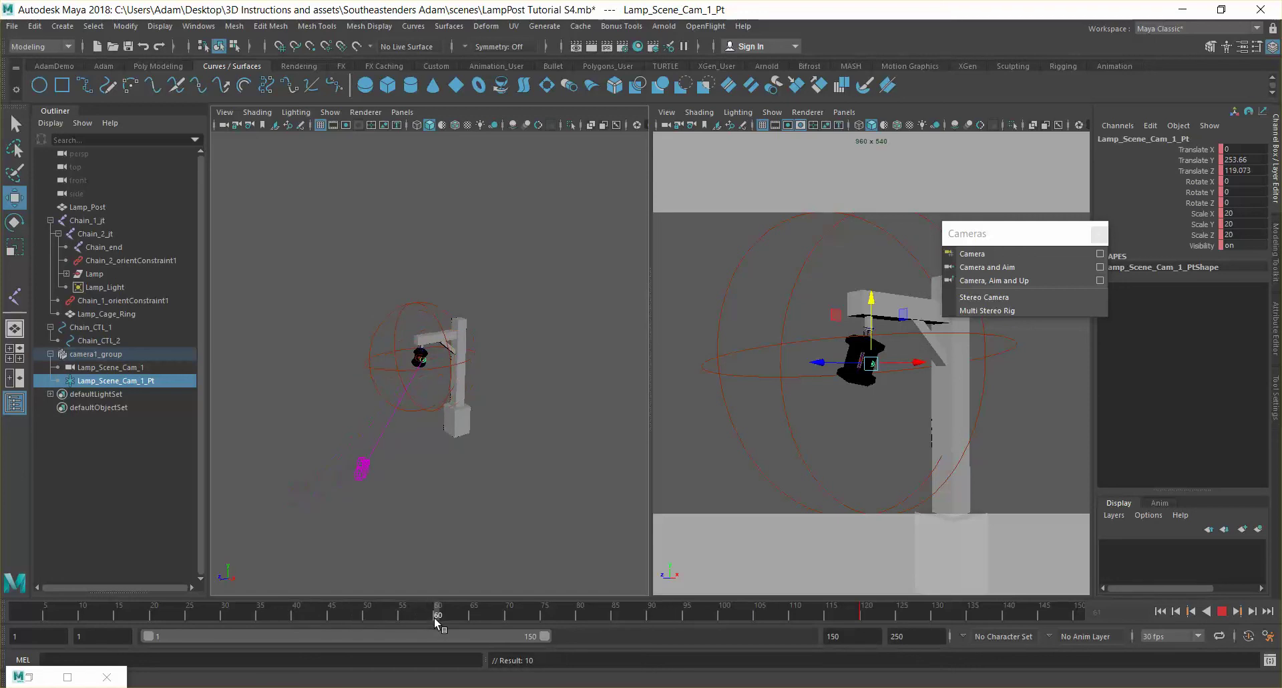
click(433, 618)
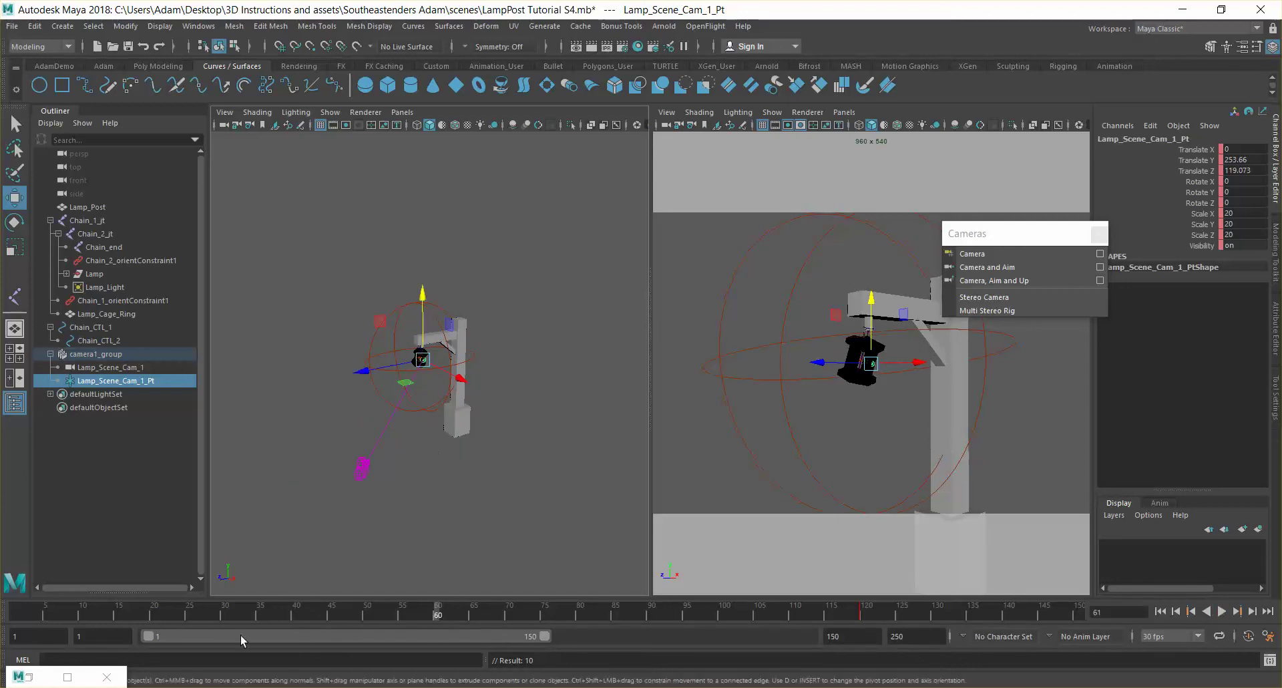
click(12, 617)
mouse_move(423, 294)
mouse_down()
mouse_move(423, 332)
mouse_move(424, 311)
mouse_up()
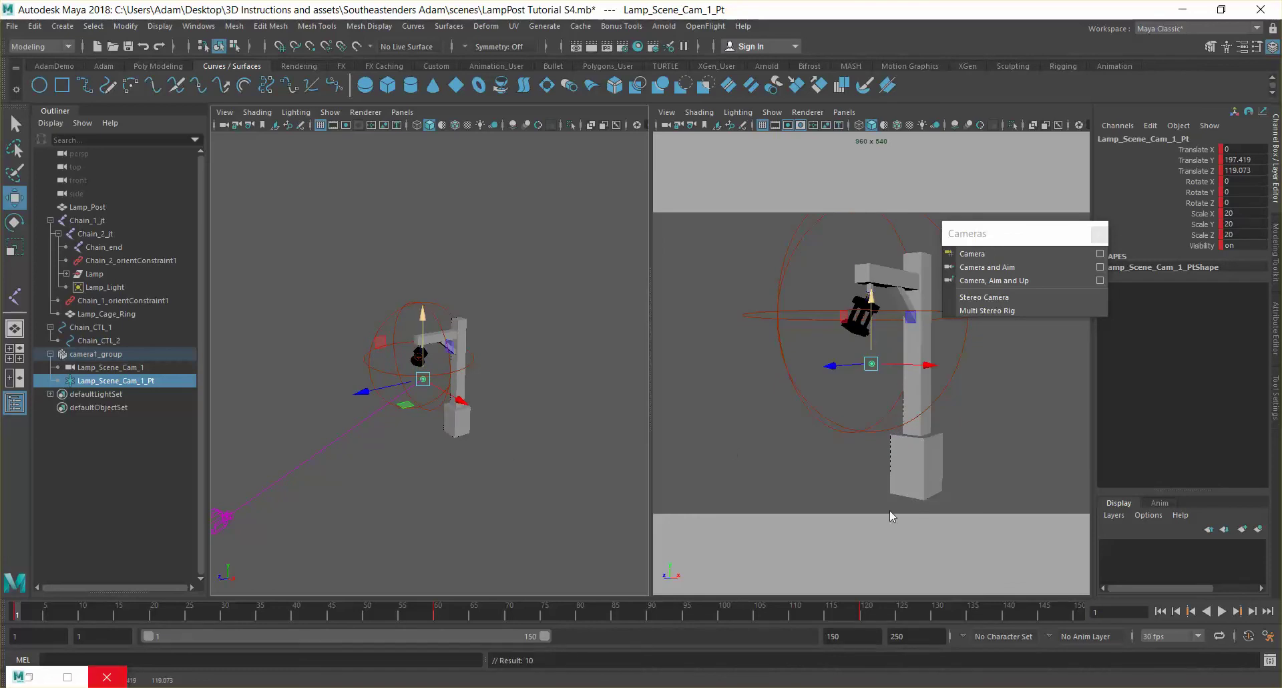
Play back the camera animation with nothing selected and close the floating Cameras palette
click(1054, 574)
click(1221, 611)
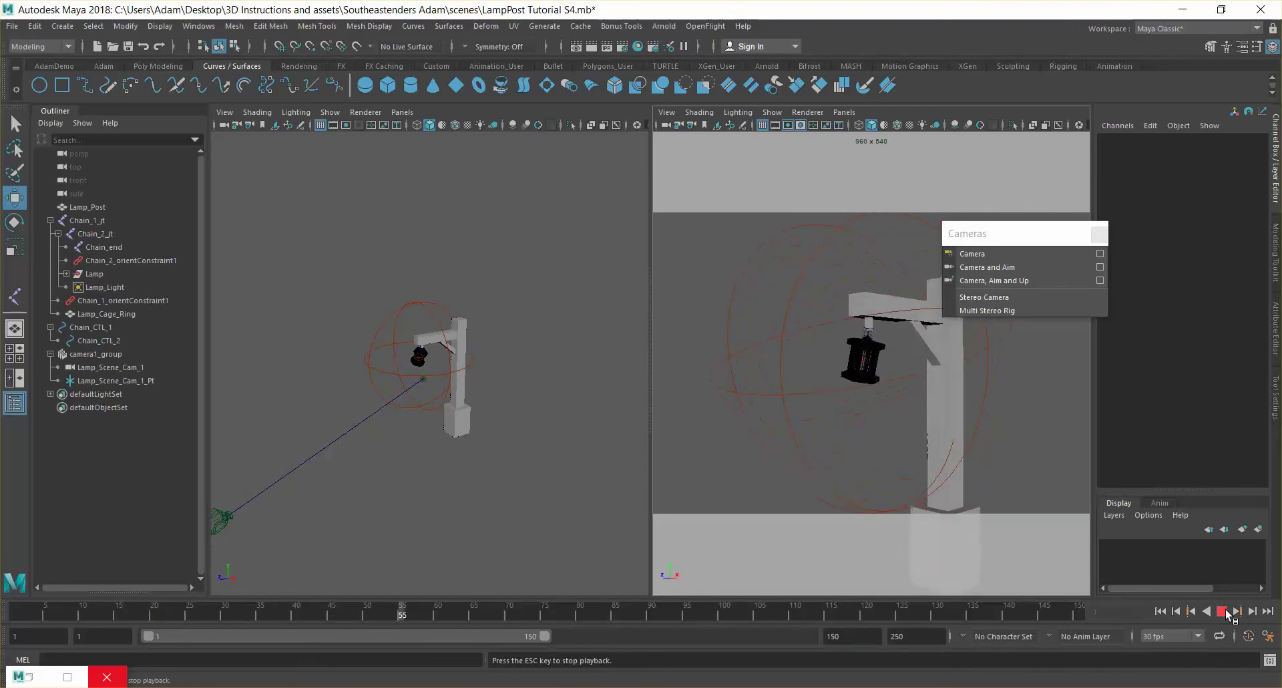
drag(1034, 233, 422, 232)
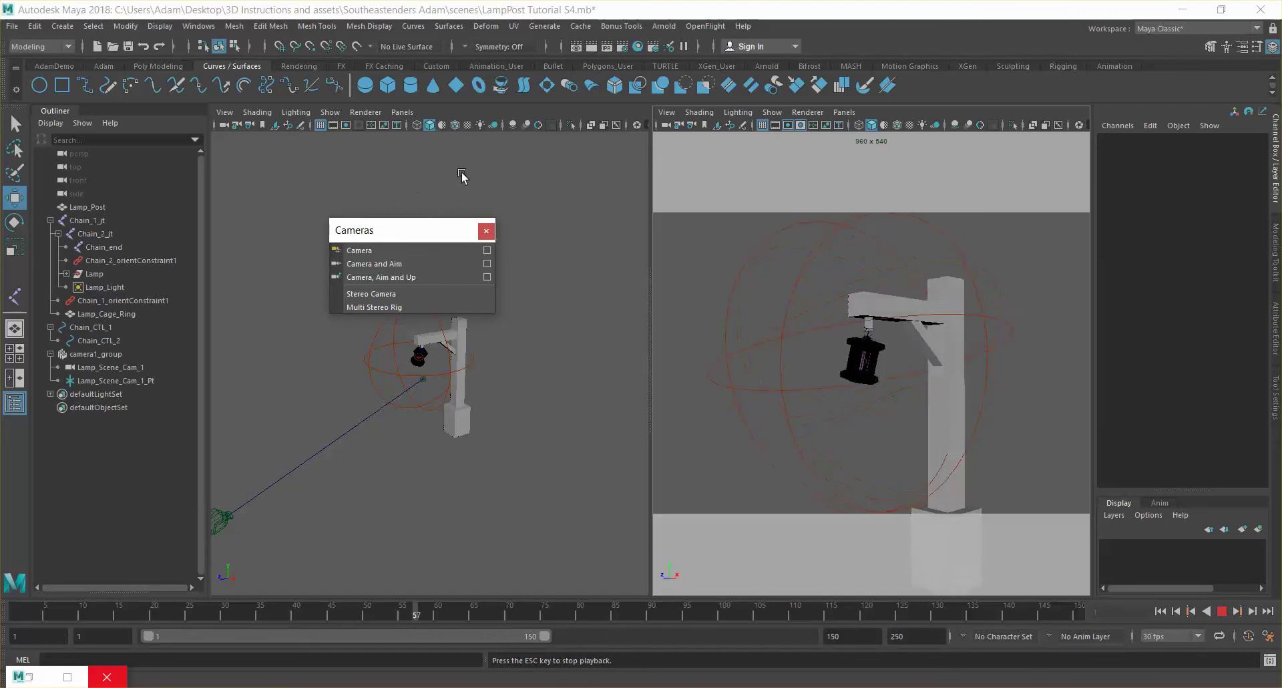
click(485, 231)
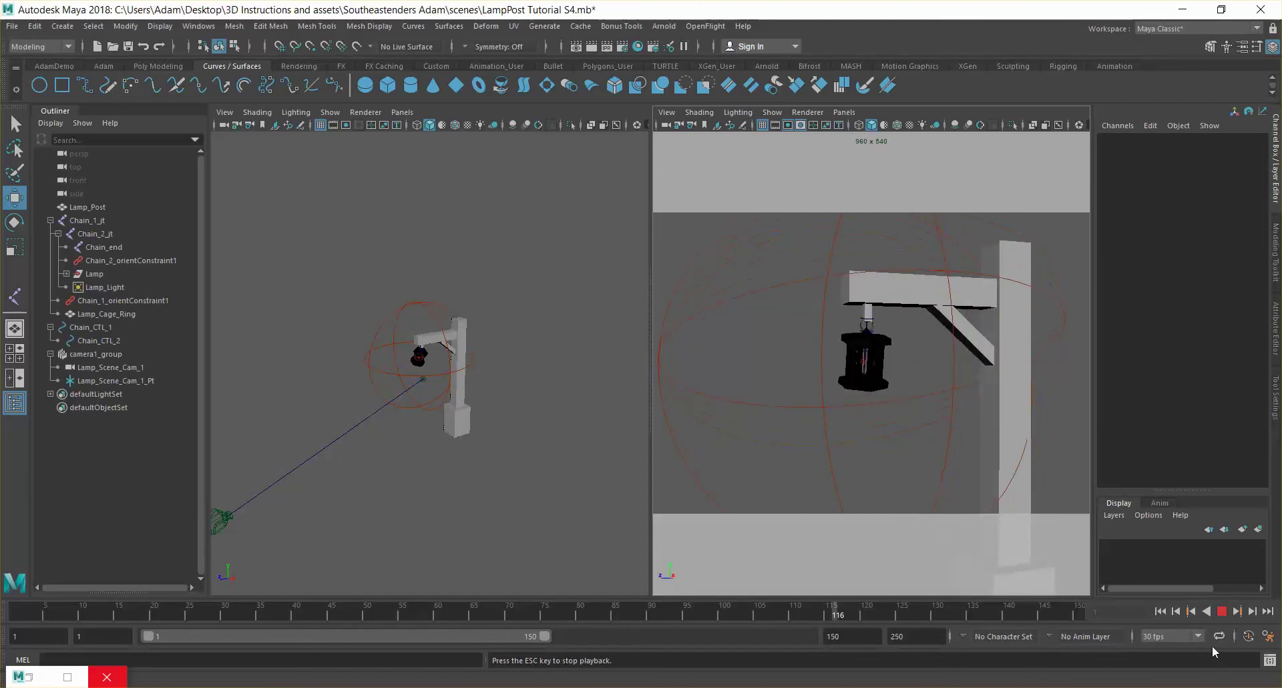
click(1222, 612)
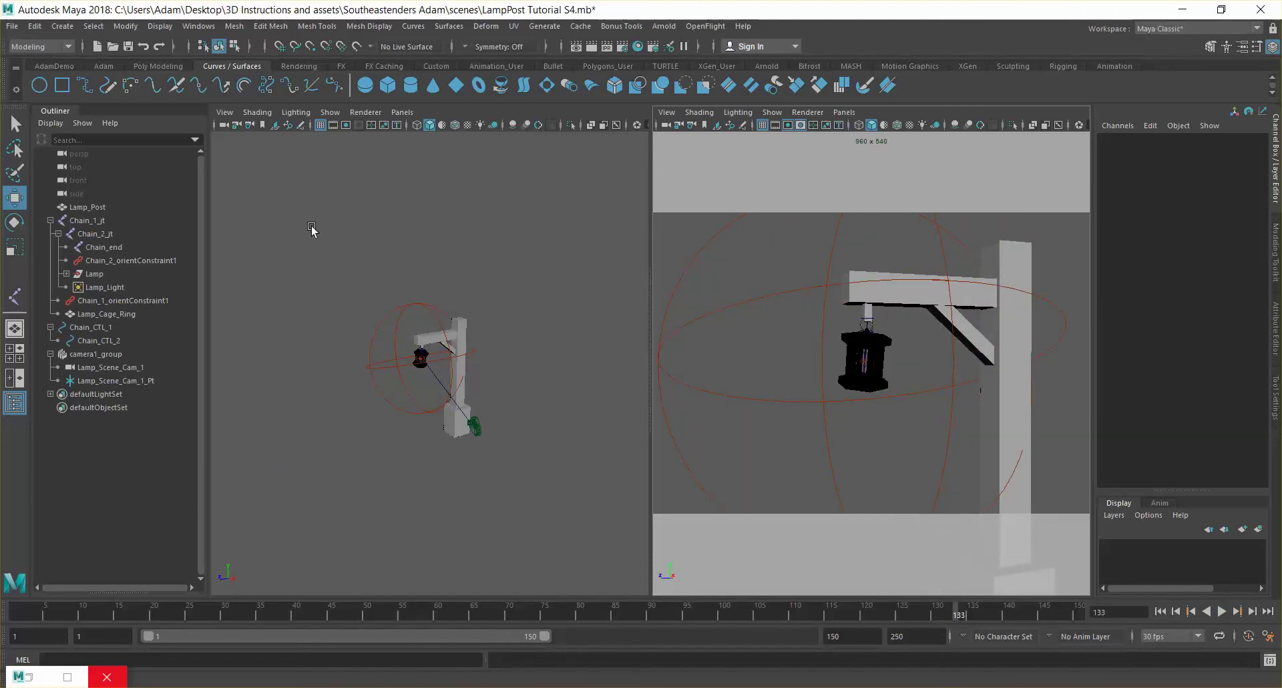
Return to the single perspective view and choose Maya Software as the renderer in the render settings
click(15, 329)
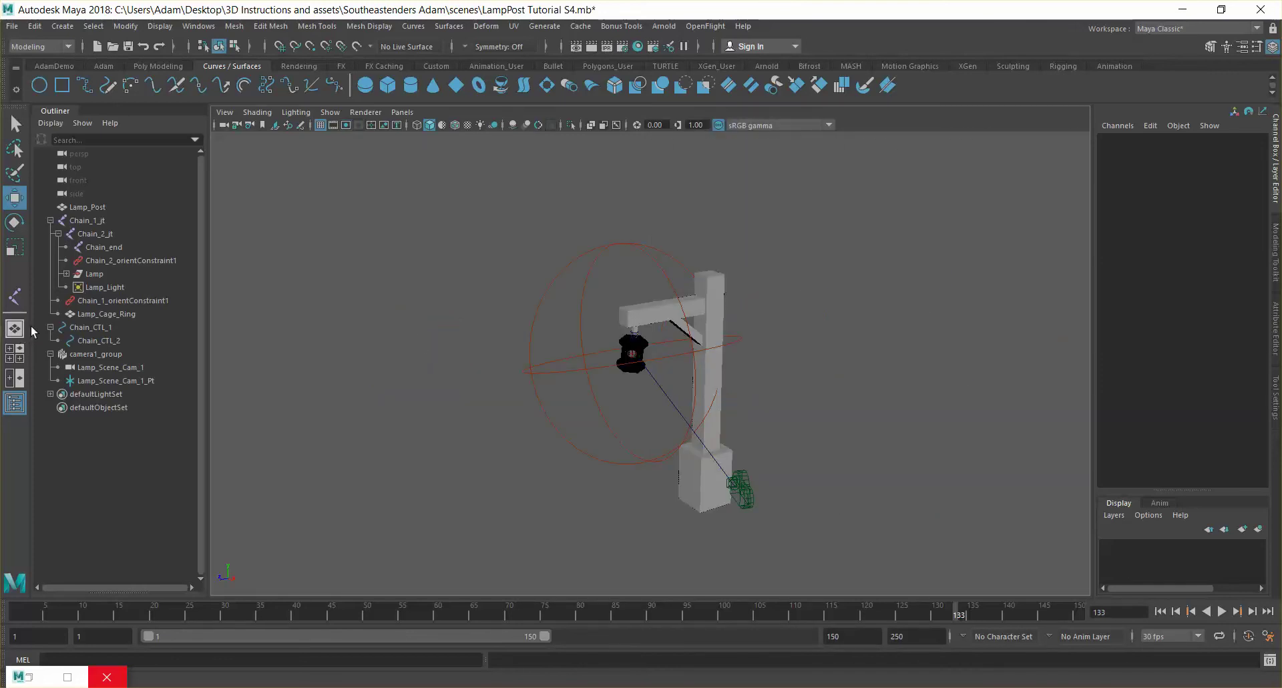
click(622, 47)
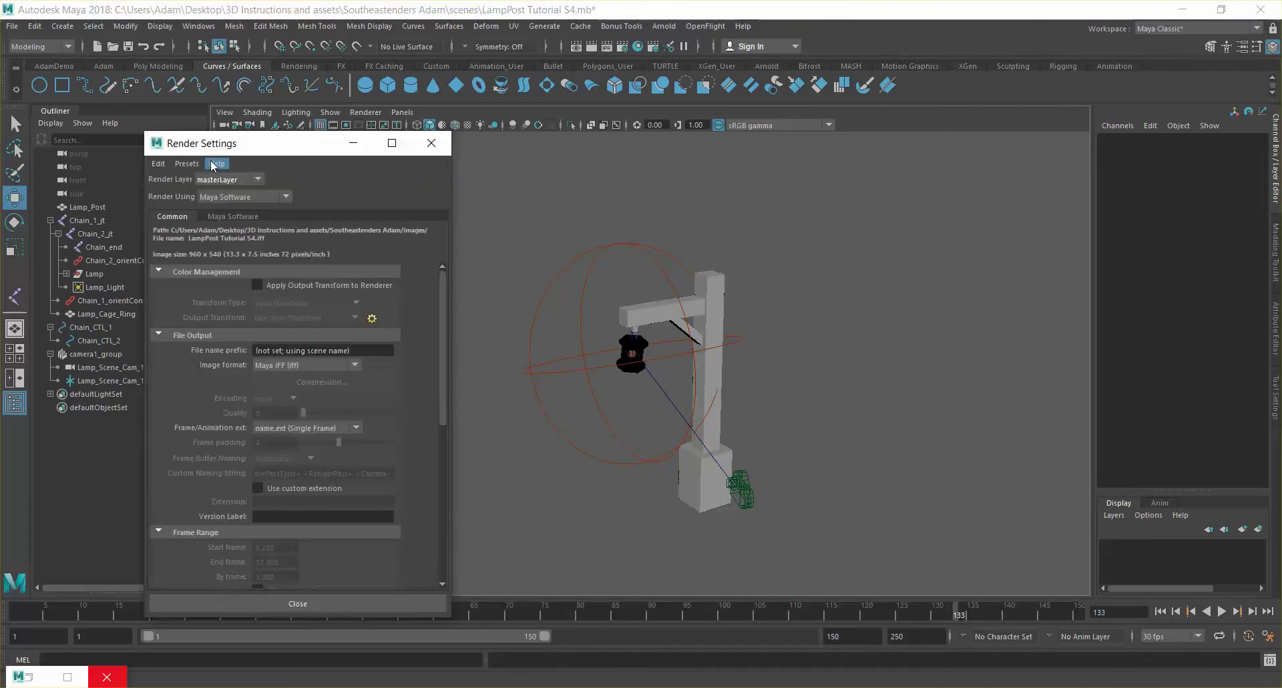
drag(298, 150, 249, 117)
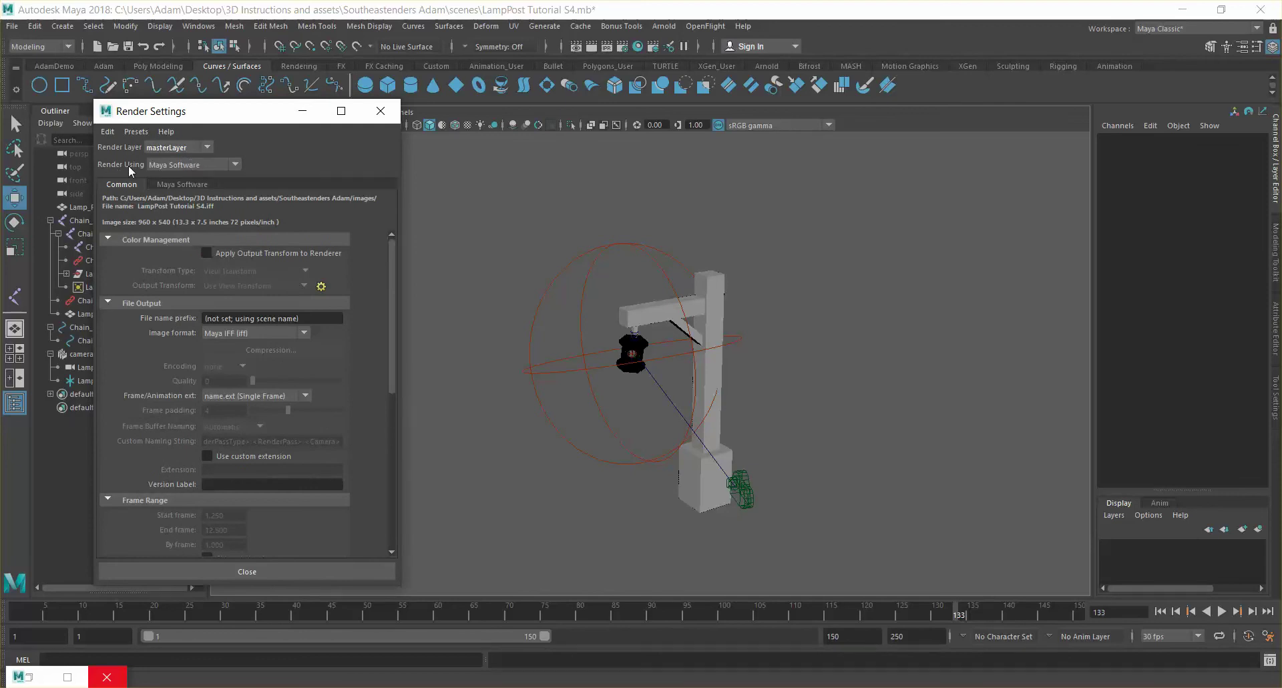
click(169, 167)
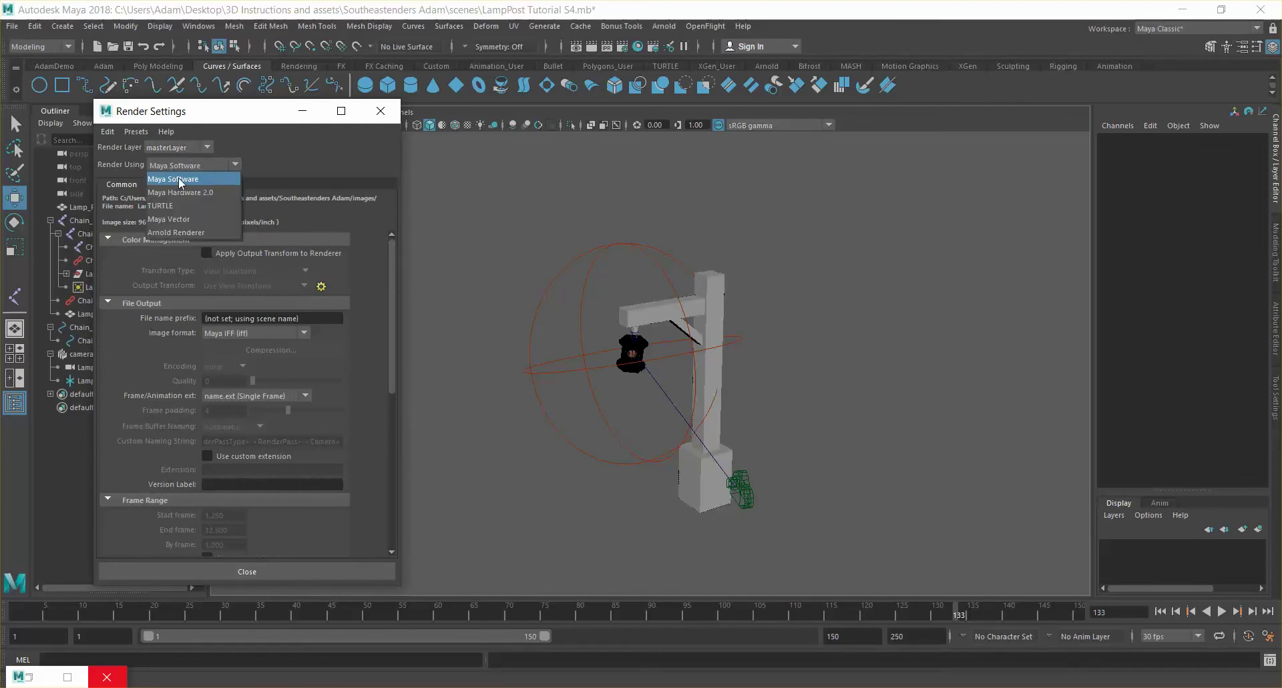
click(180, 180)
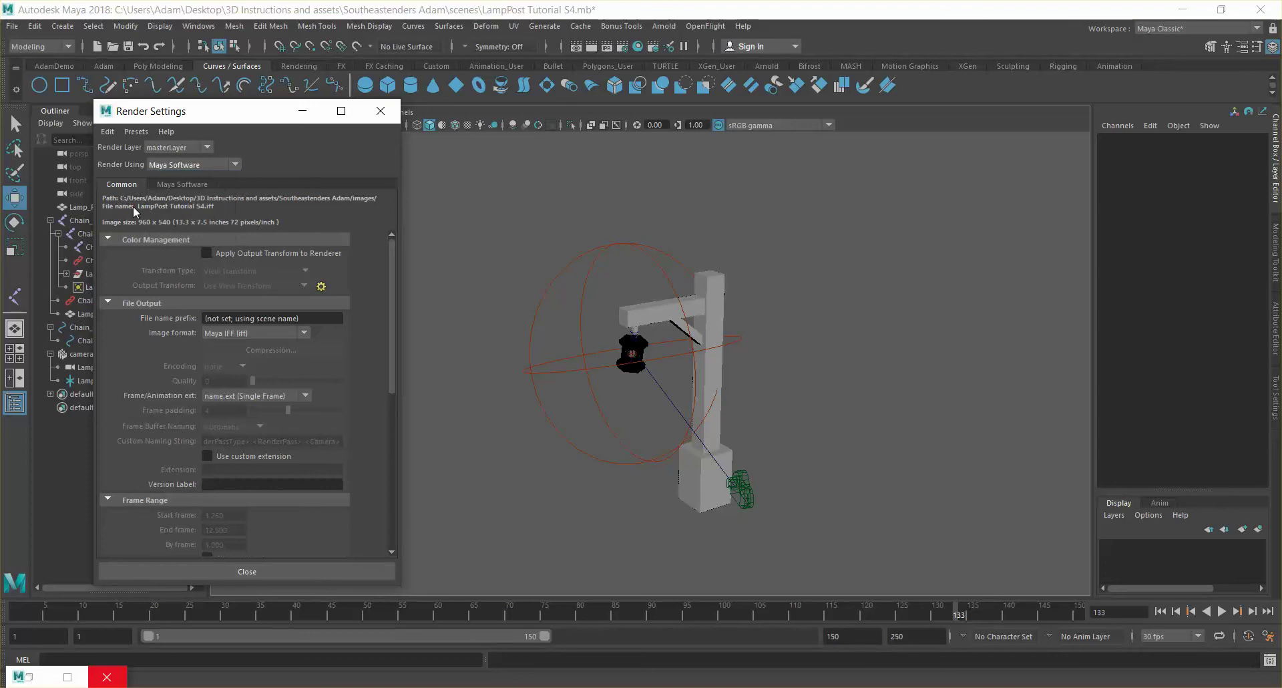
Set the render output's image format to JPEG (jpg) and its file name prefix to "Lamp Scene Shot 1"
click(303, 332)
scroll(270, 430, down, 3)
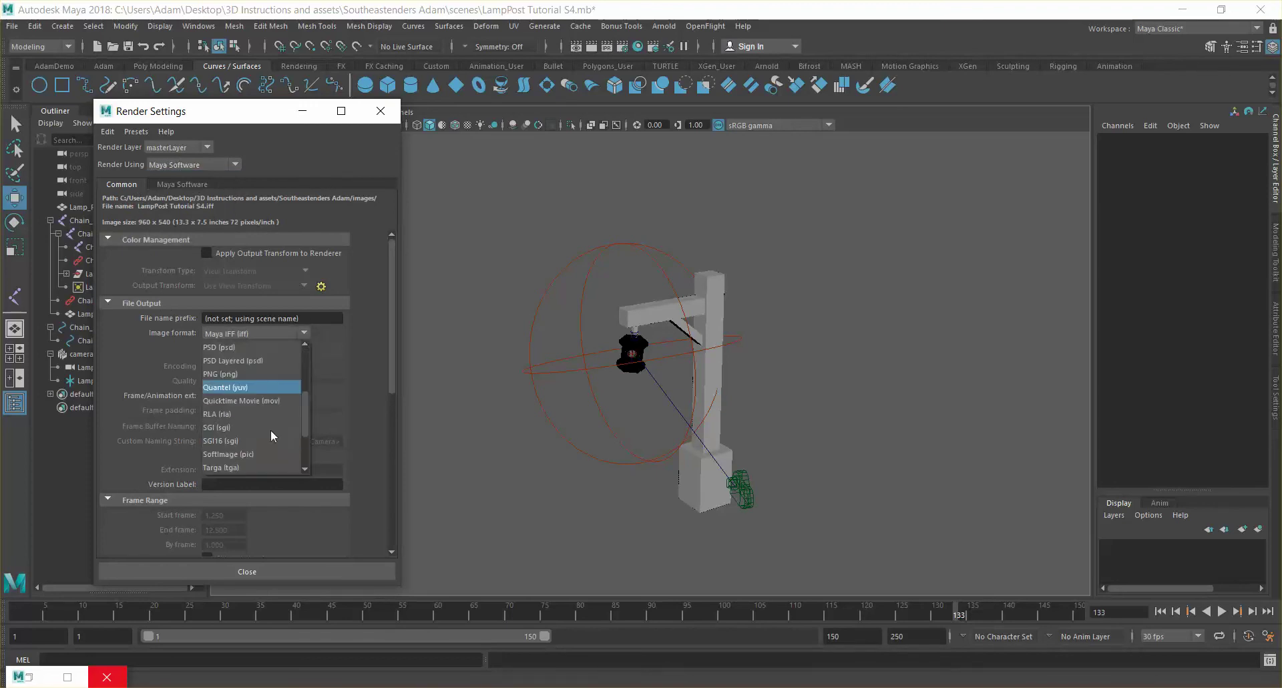
scroll(269, 431, up, 2)
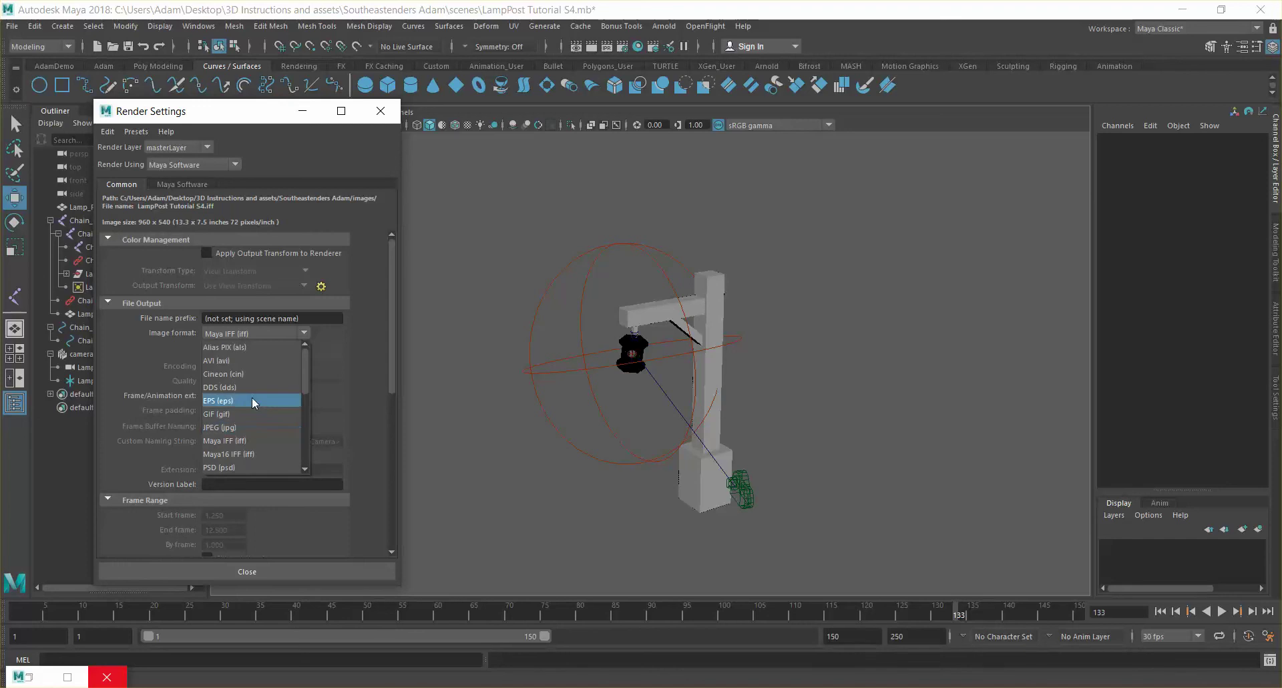
scroll(246, 399, down, 1)
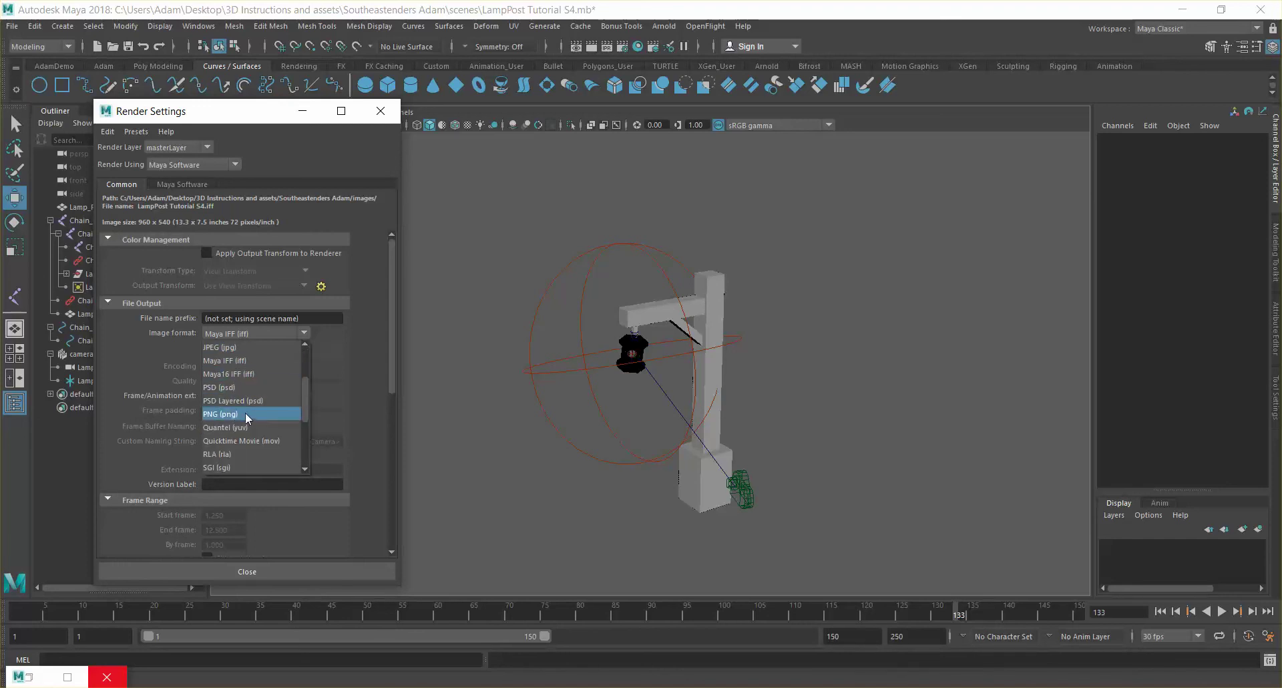
click(235, 348)
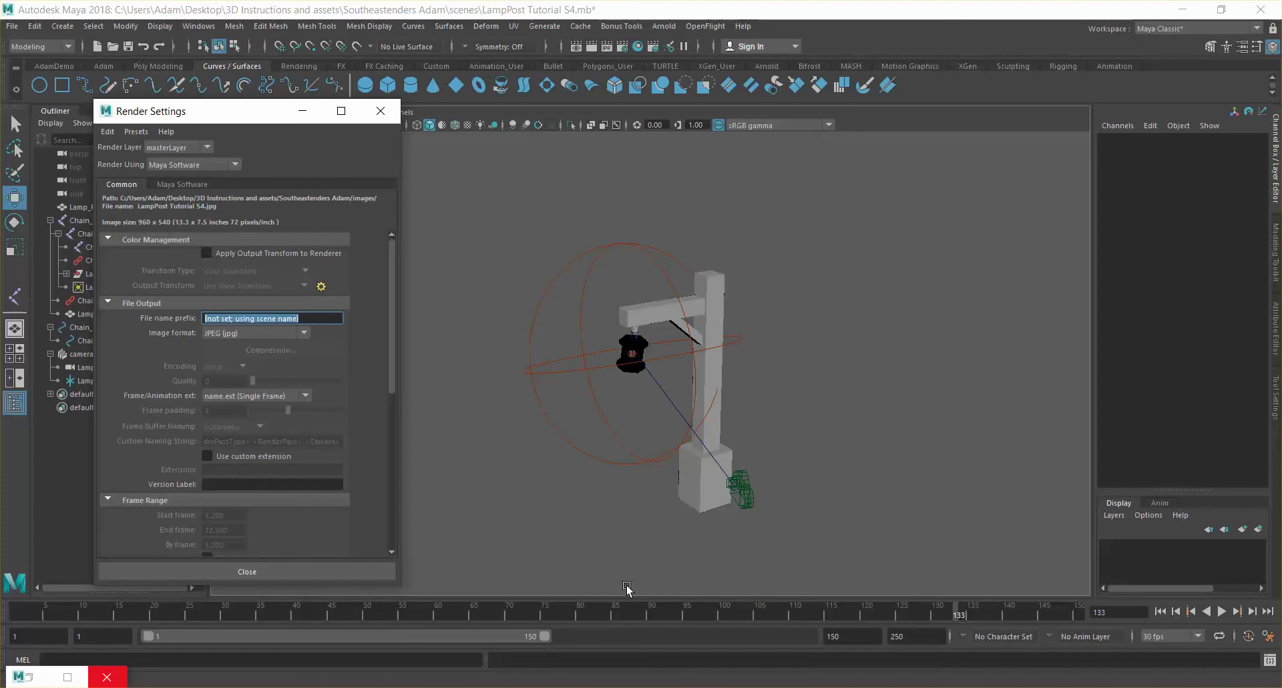
text(Lamp Scene Shot 1)
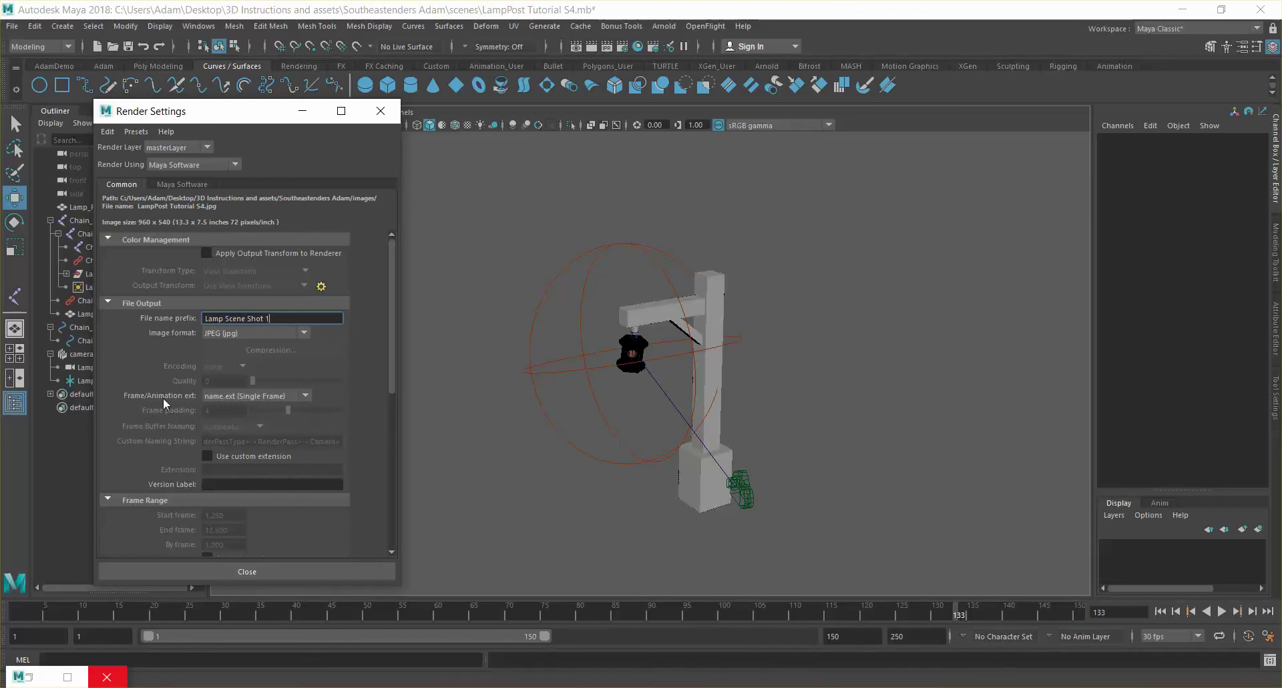
Set the frame/animation extension to name_#.ext with a frame padding of 3
click(254, 398)
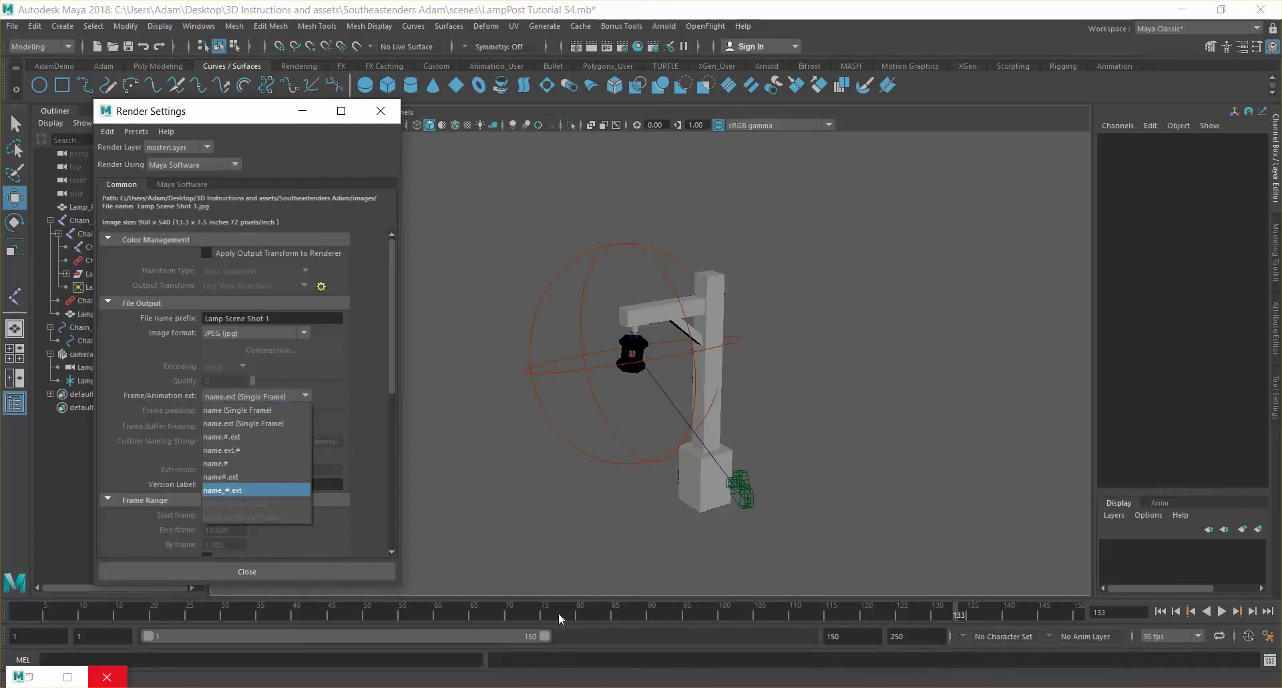
click(235, 491)
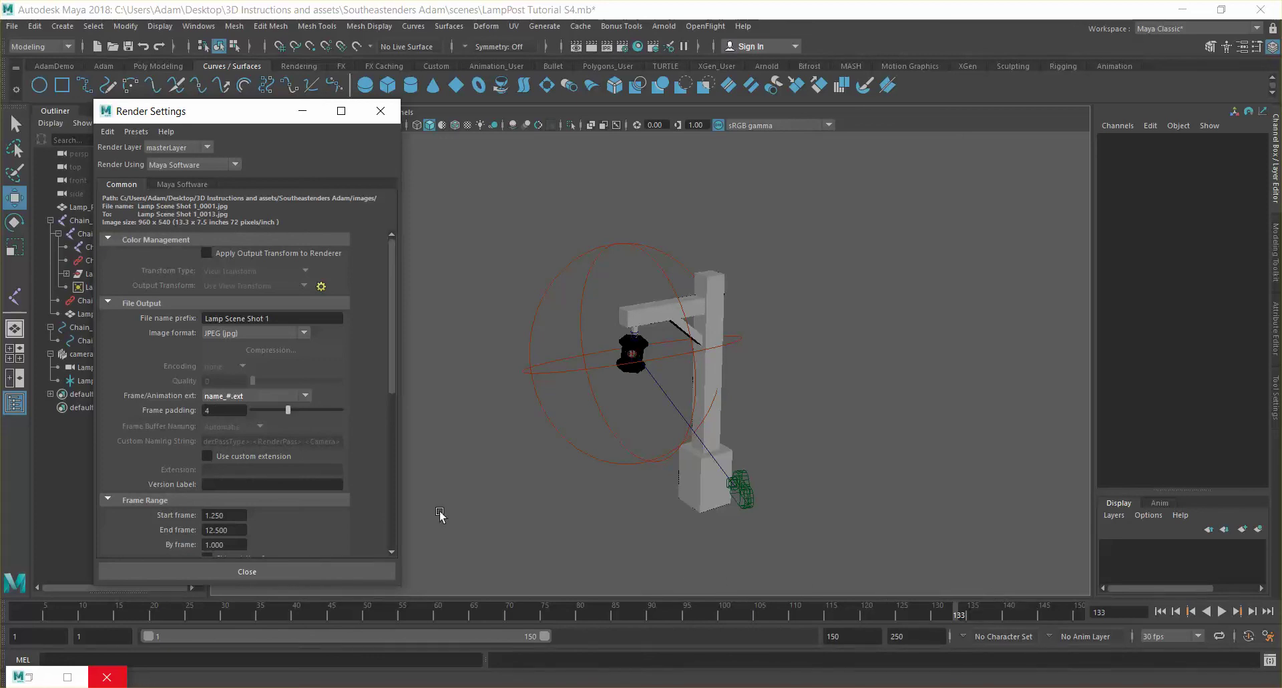
drag(287, 410, 279, 411)
mouse_move(278, 410)
mouse_down()
mouse_move(325, 411)
mouse_move(277, 410)
mouse_up()
Set the render frame range to start at frame 1 and end at frame 150
scroll(113, 464, down, 3)
scroll(114, 465, down, 2)
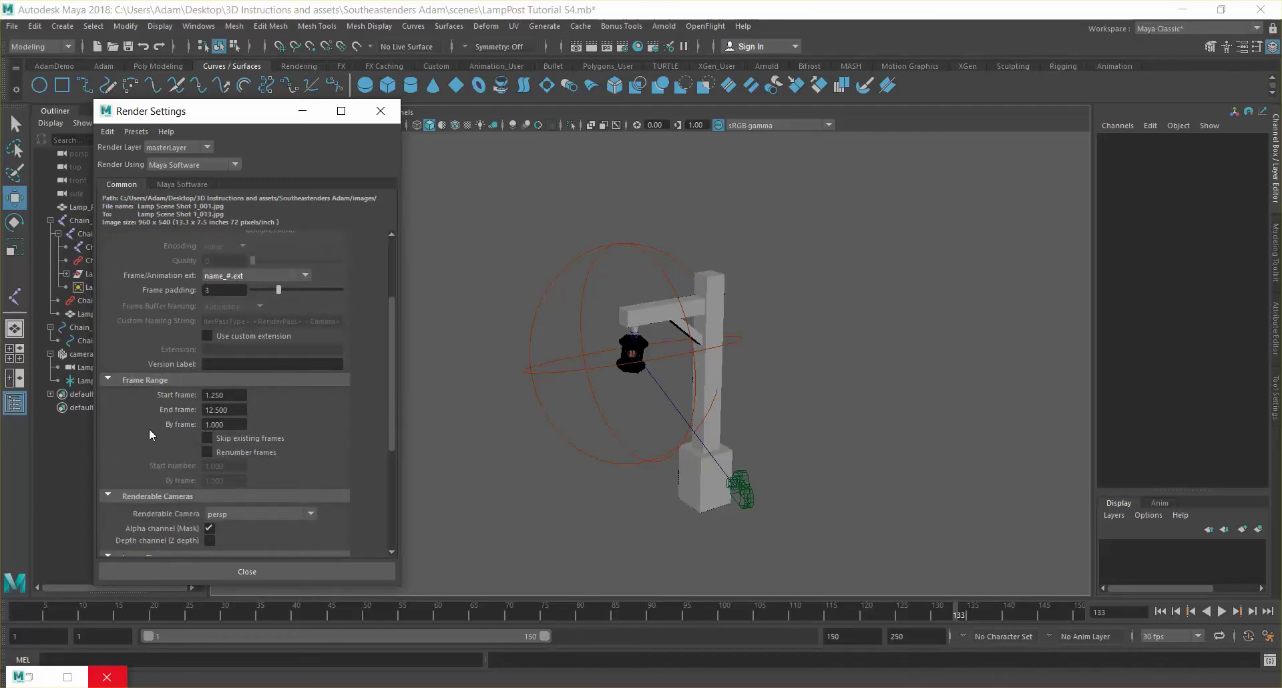
double_click(243, 394)
text(1)
double_click(237, 409)
text(150)
key(Return)
Make Lamp_Scene_Cam_1 the renderable camera and set the image size preset to HD 1080
scroll(134, 444, down, 4)
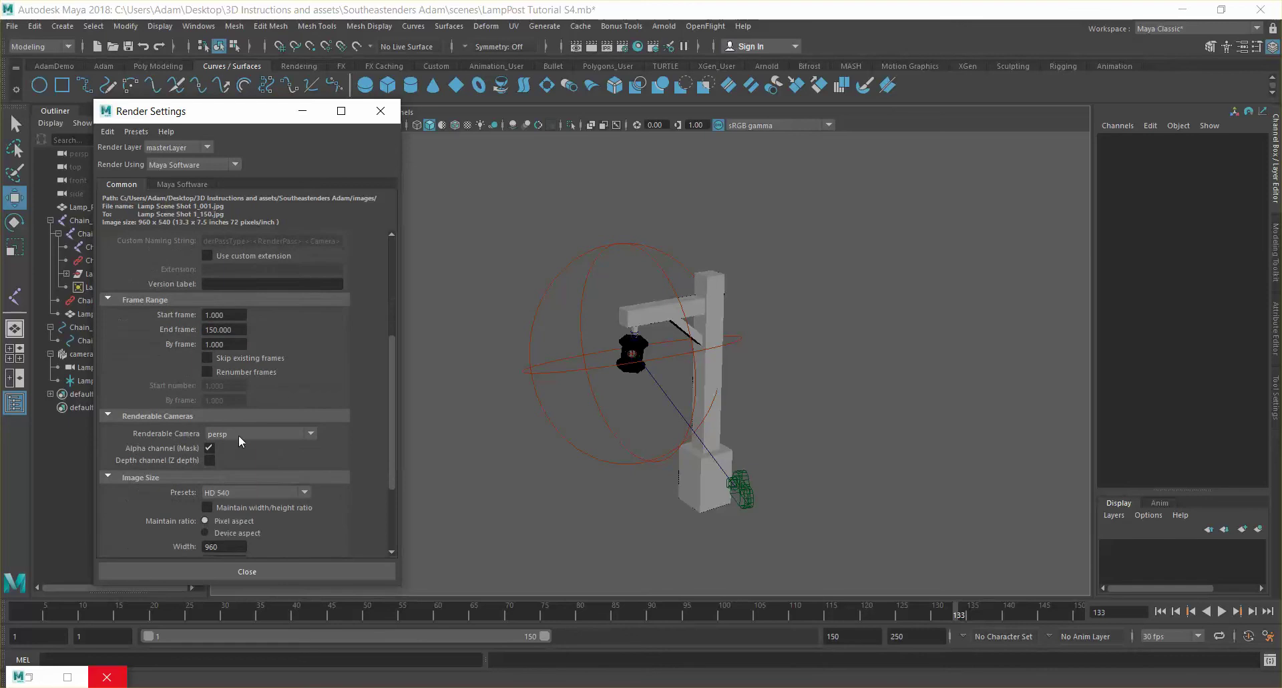
click(245, 464)
scroll(347, 451, down, 2)
click(291, 452)
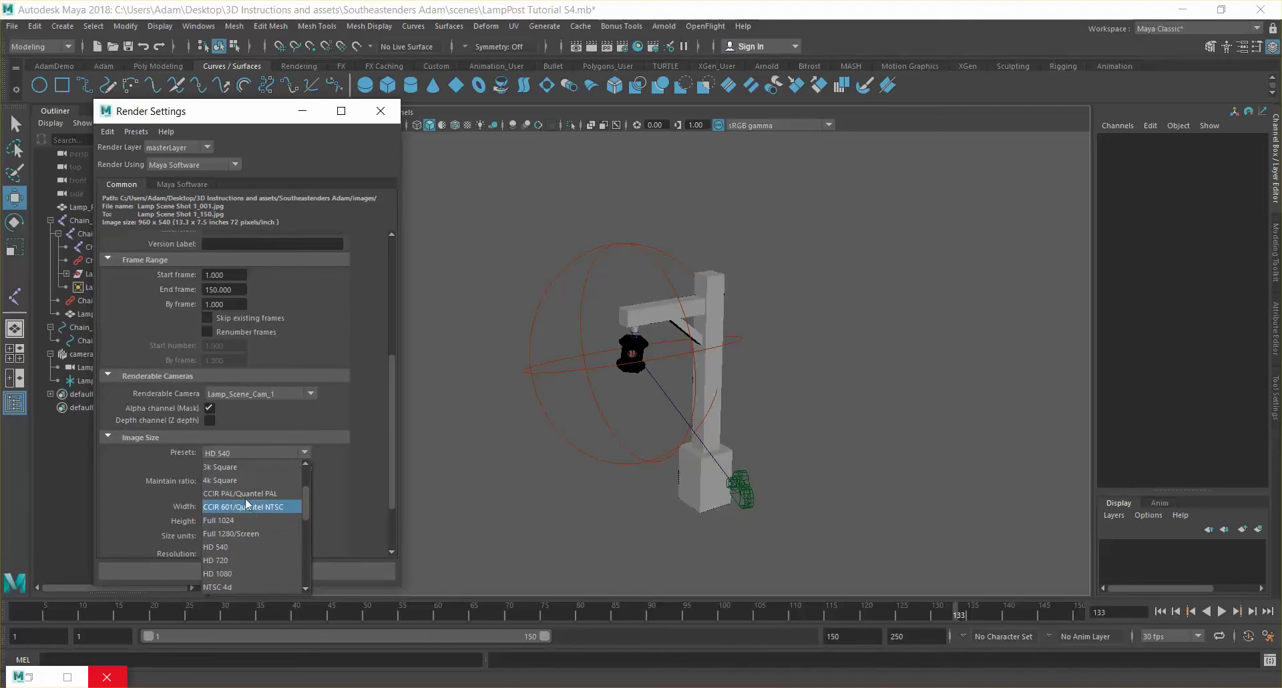
click(242, 574)
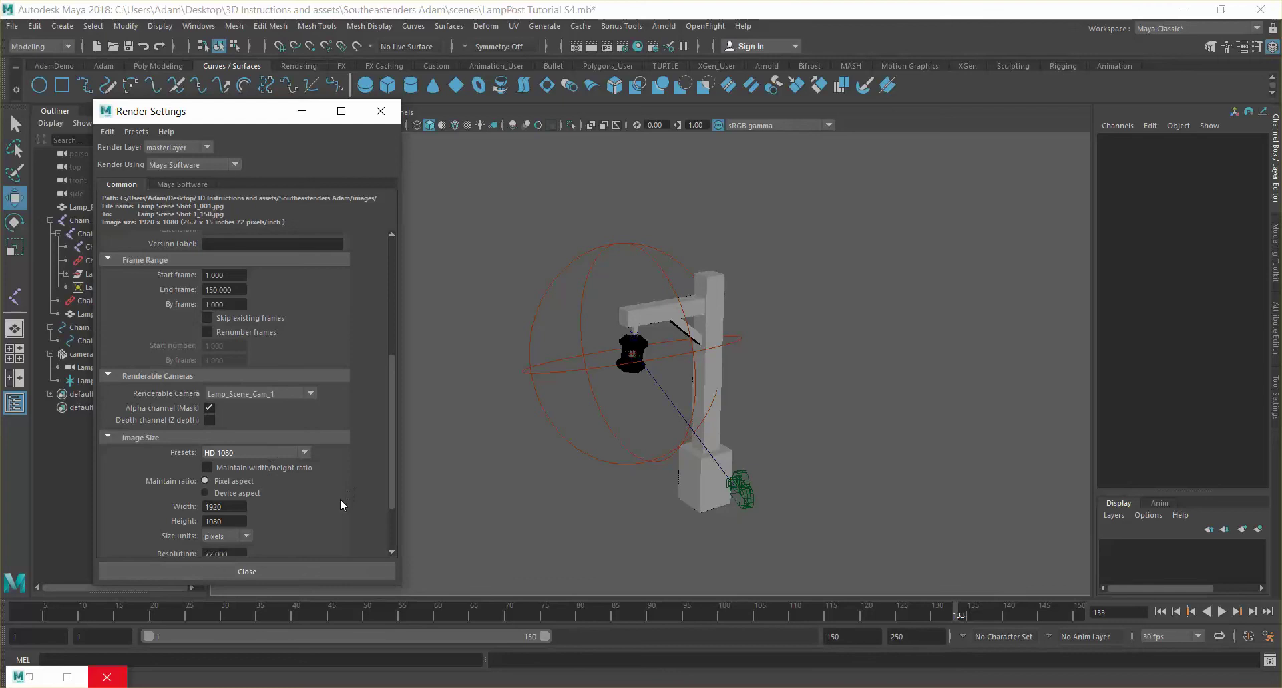
scroll(339, 498, down, 4)
scroll(342, 495, up, 12)
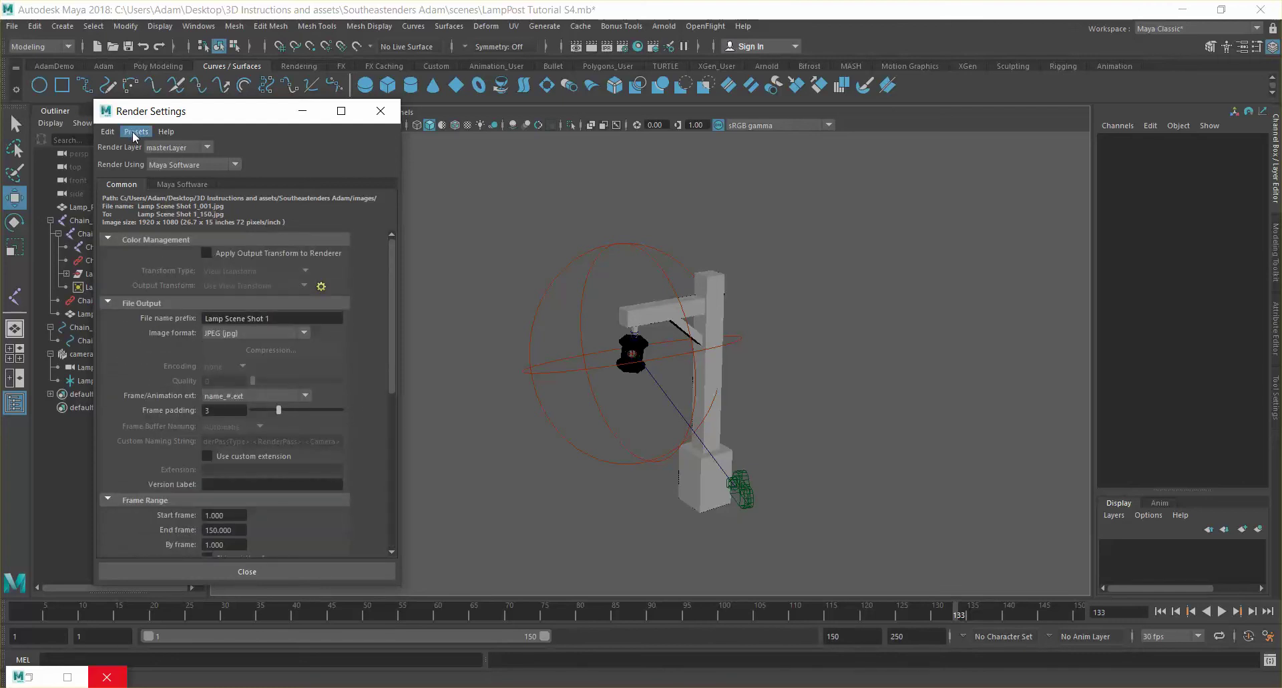
Start changing the project's image directory and create a new folder named "Rendered Images" inside the images folder
click(106, 131)
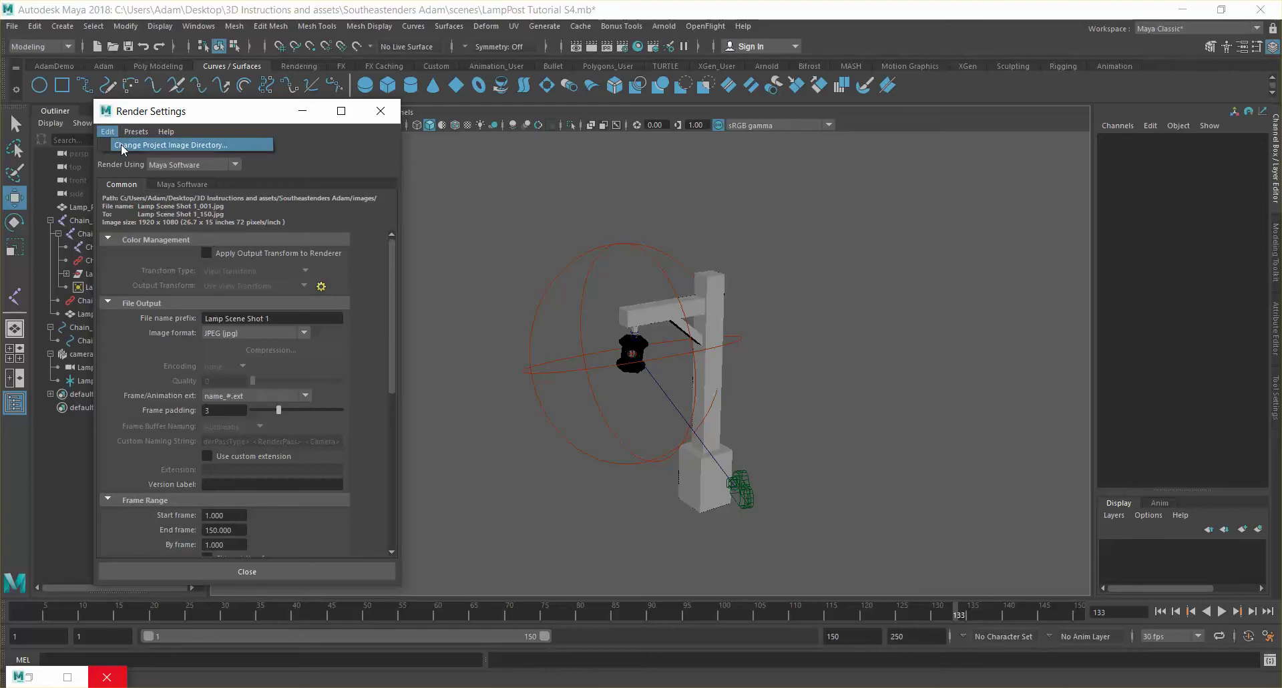
click(121, 144)
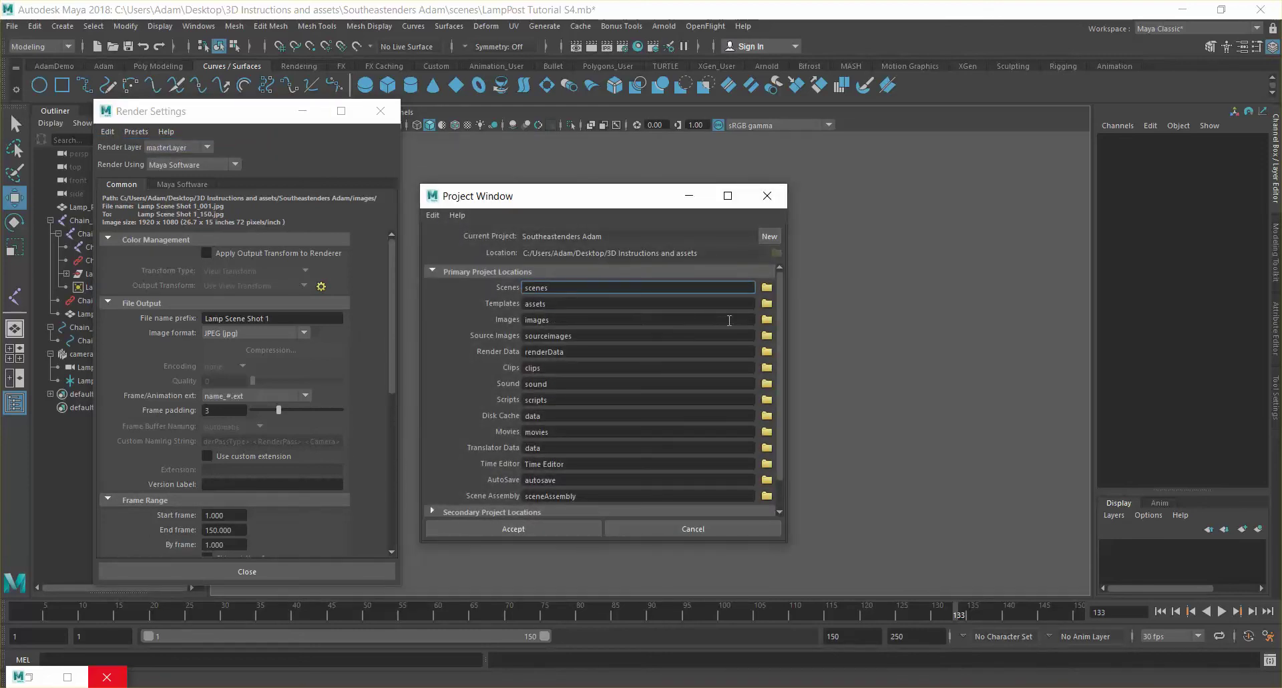
click(766, 319)
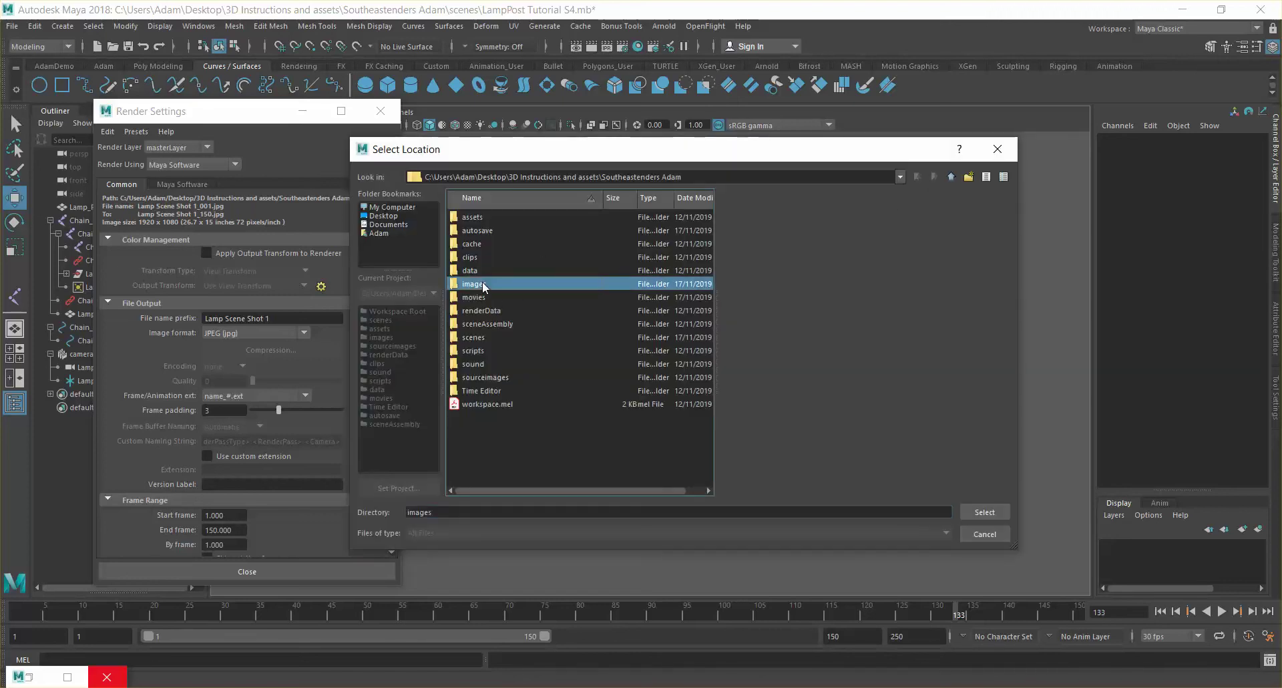
double_click(525, 286)
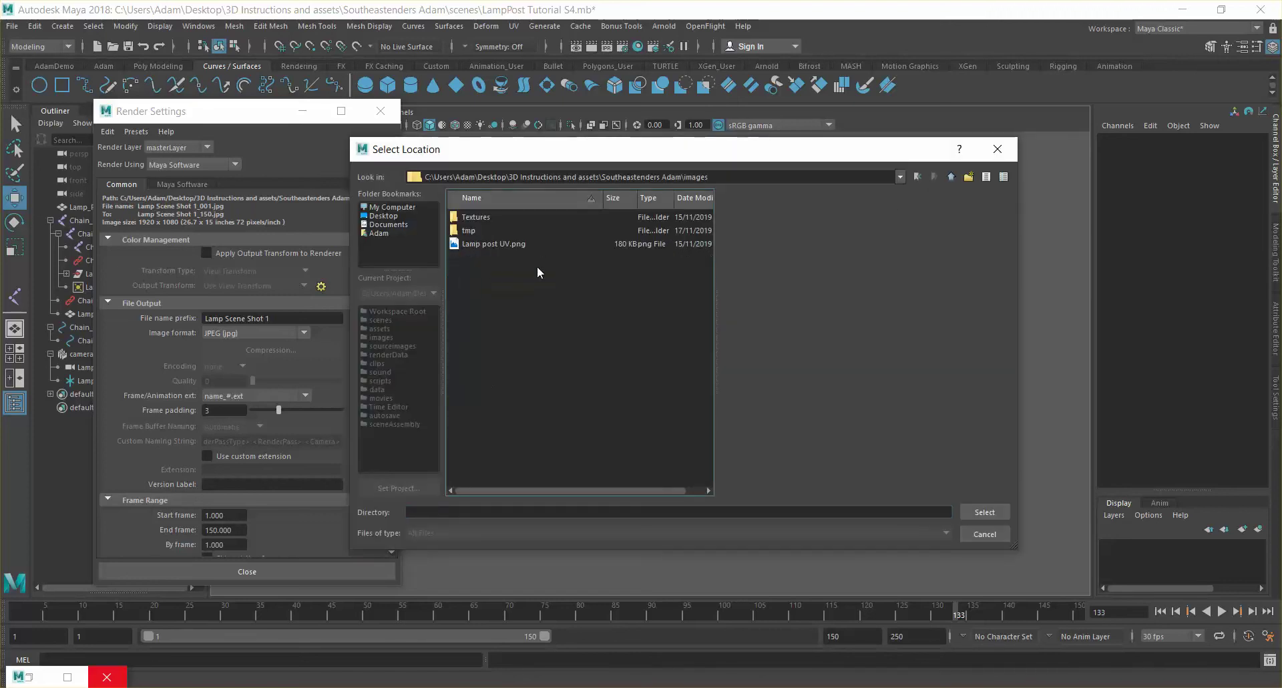
click(969, 176)
text(Rendered)
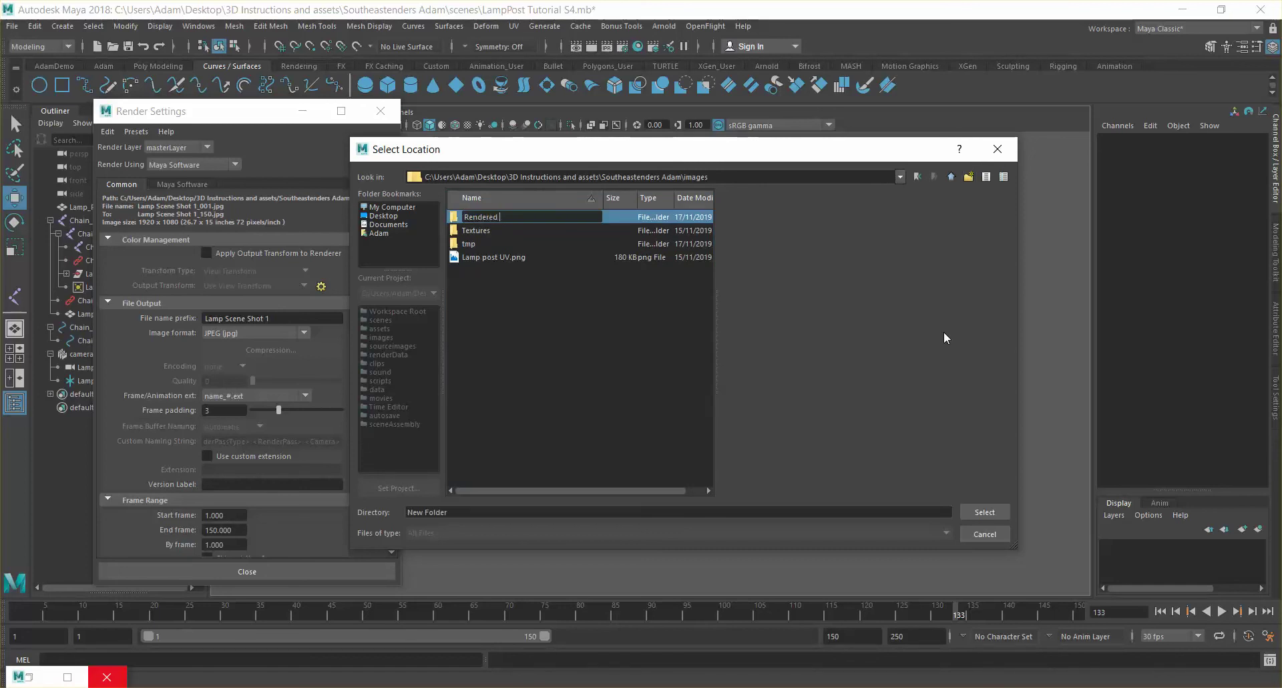
text( Images)
key(Return)
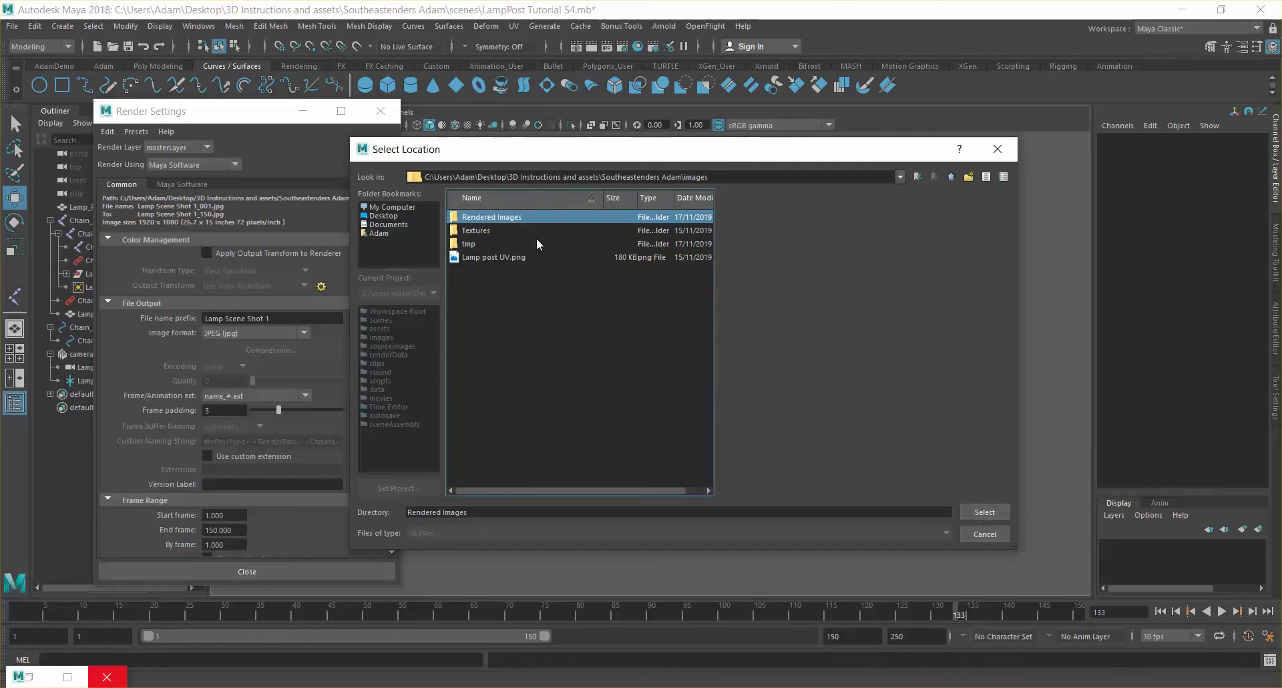
Create a "Shot 1" folder inside Rendered Images and accept it as the project's Images location
double_click(532, 216)
click(967, 177)
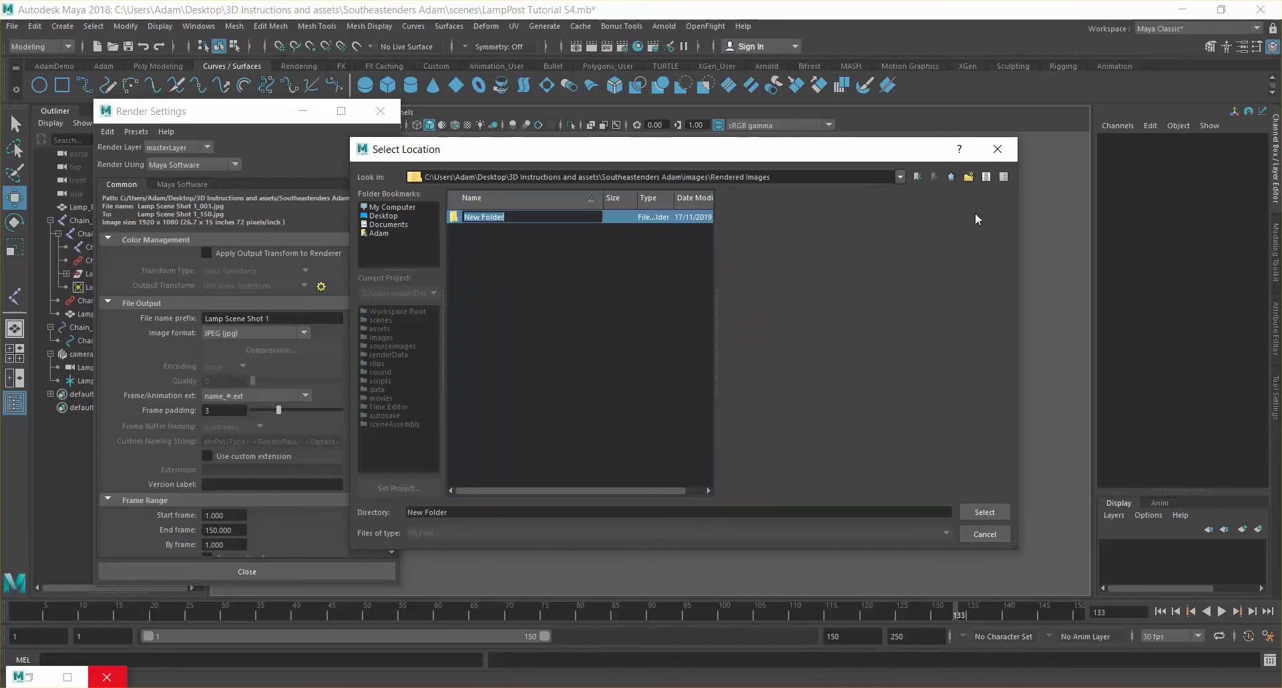
text(Shot 1)
key(Return)
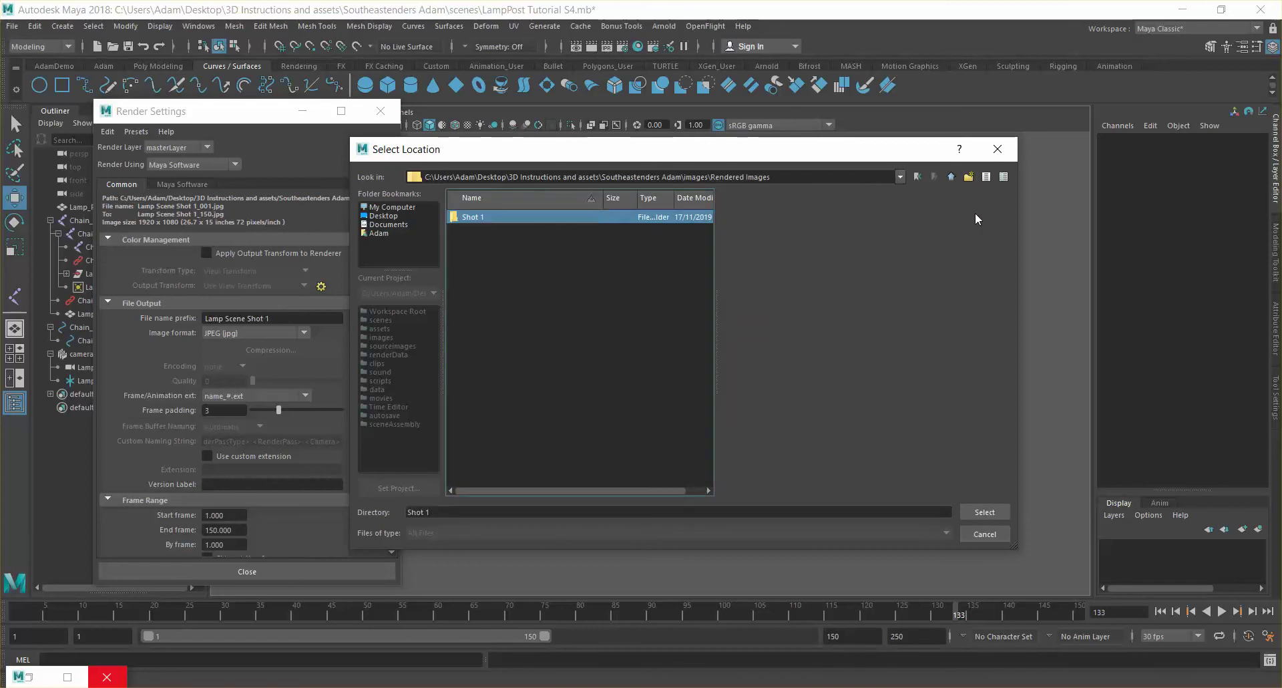
click(984, 512)
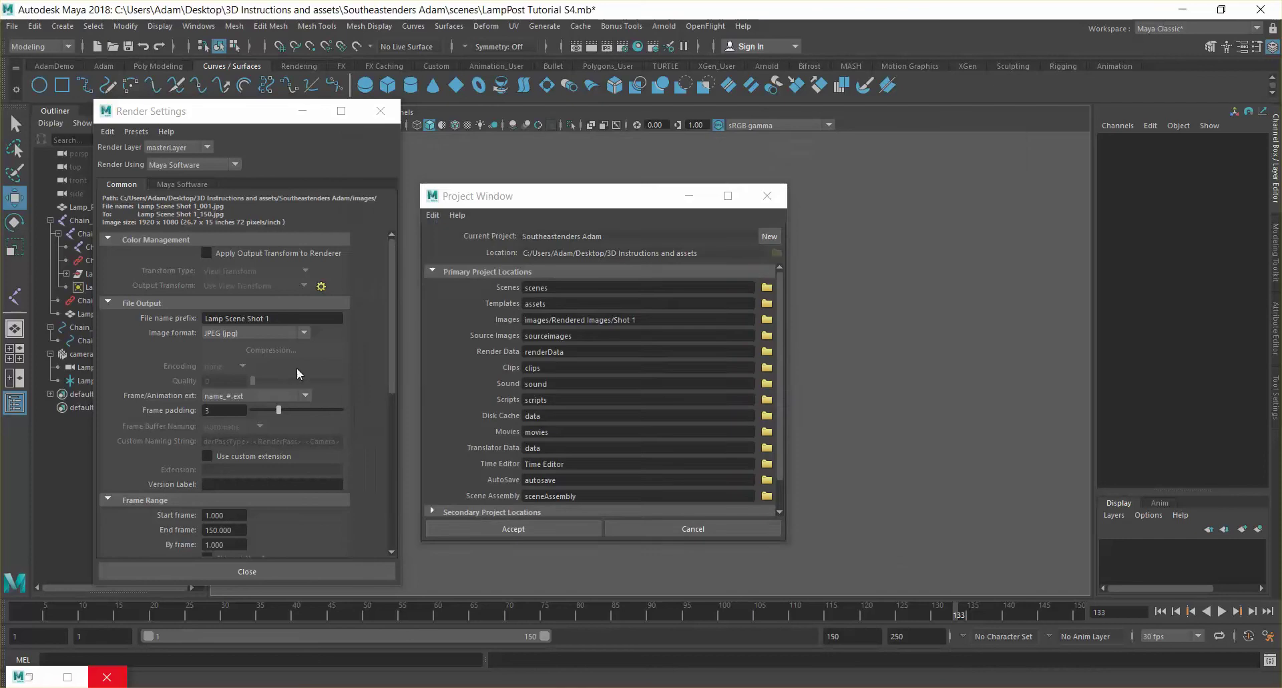
click(549, 527)
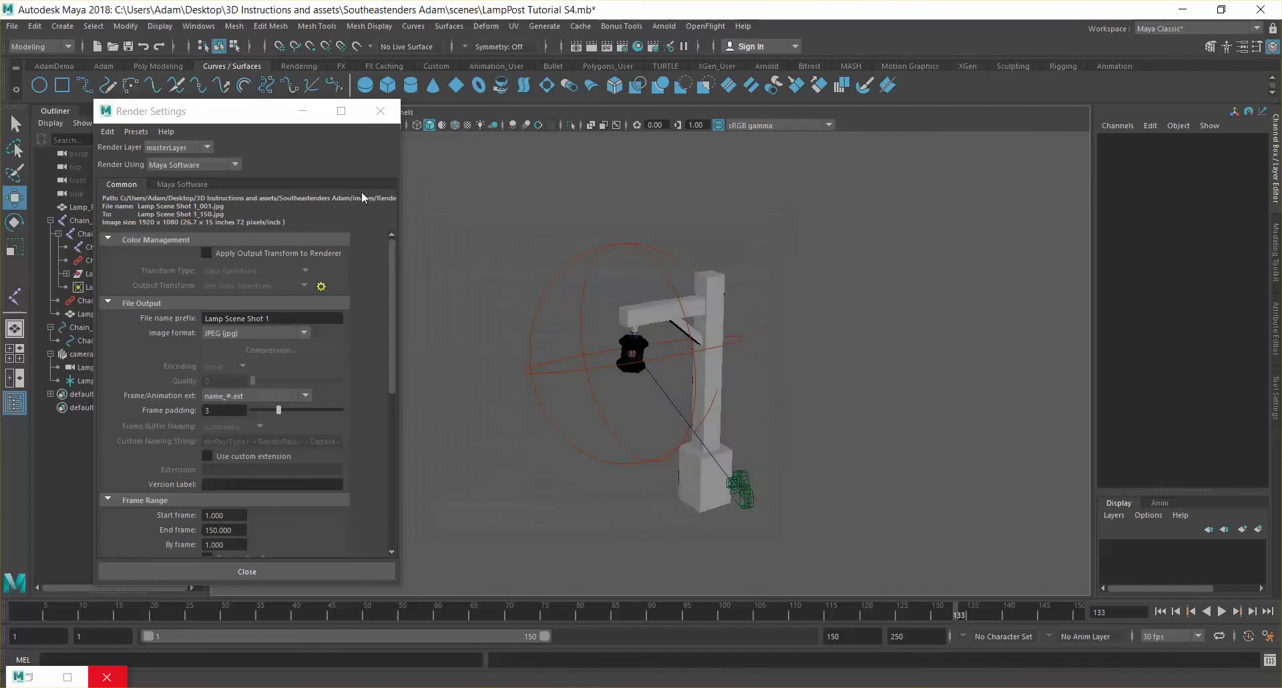
Switch to the Rendering menu set and start a Batch Render of the shot
click(33, 46)
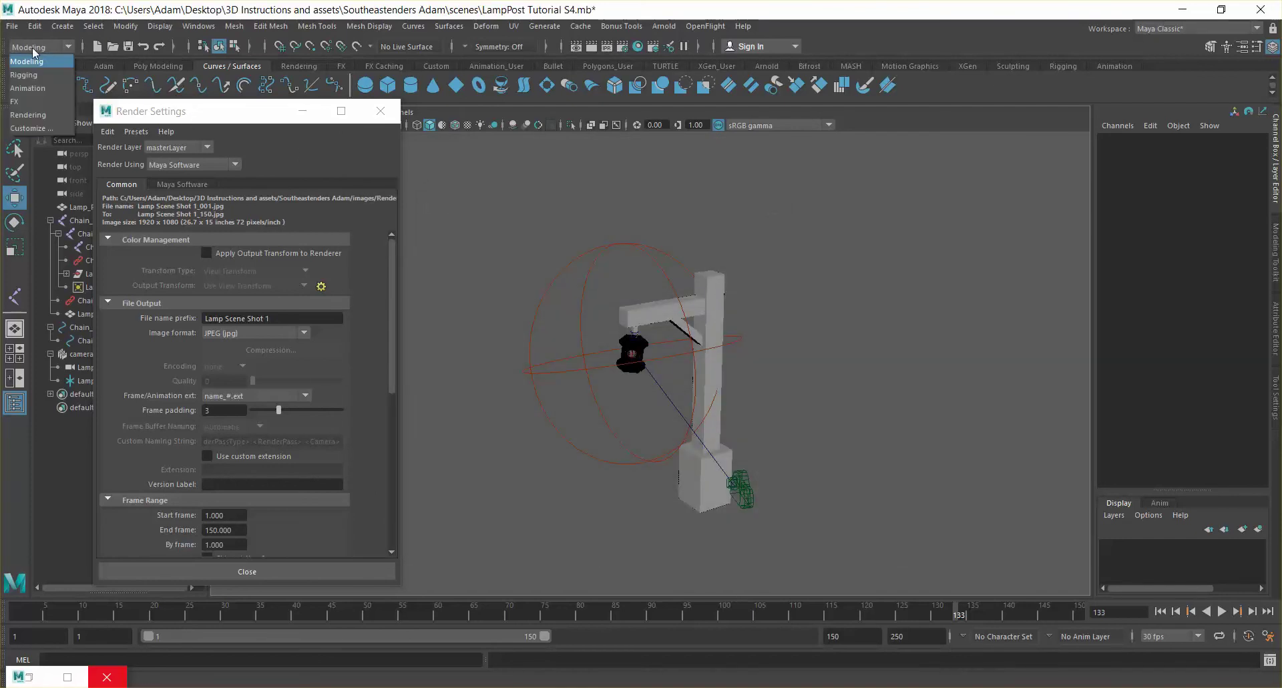
click(49, 114)
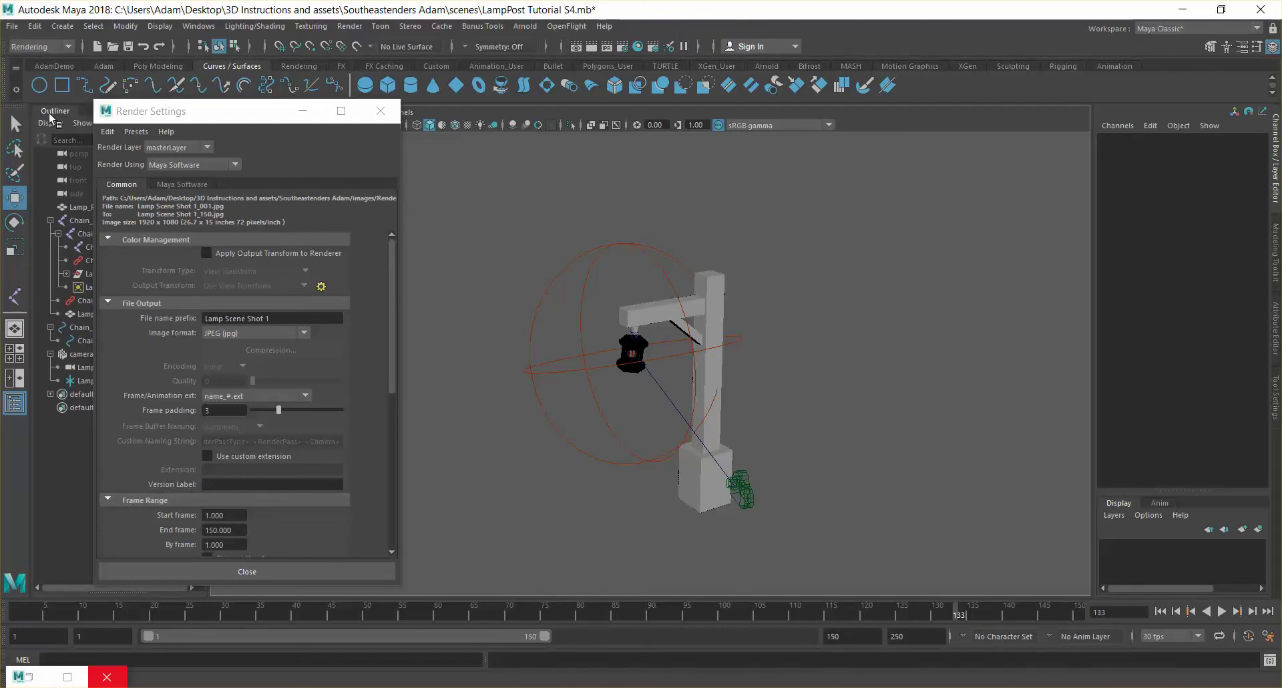
click(355, 30)
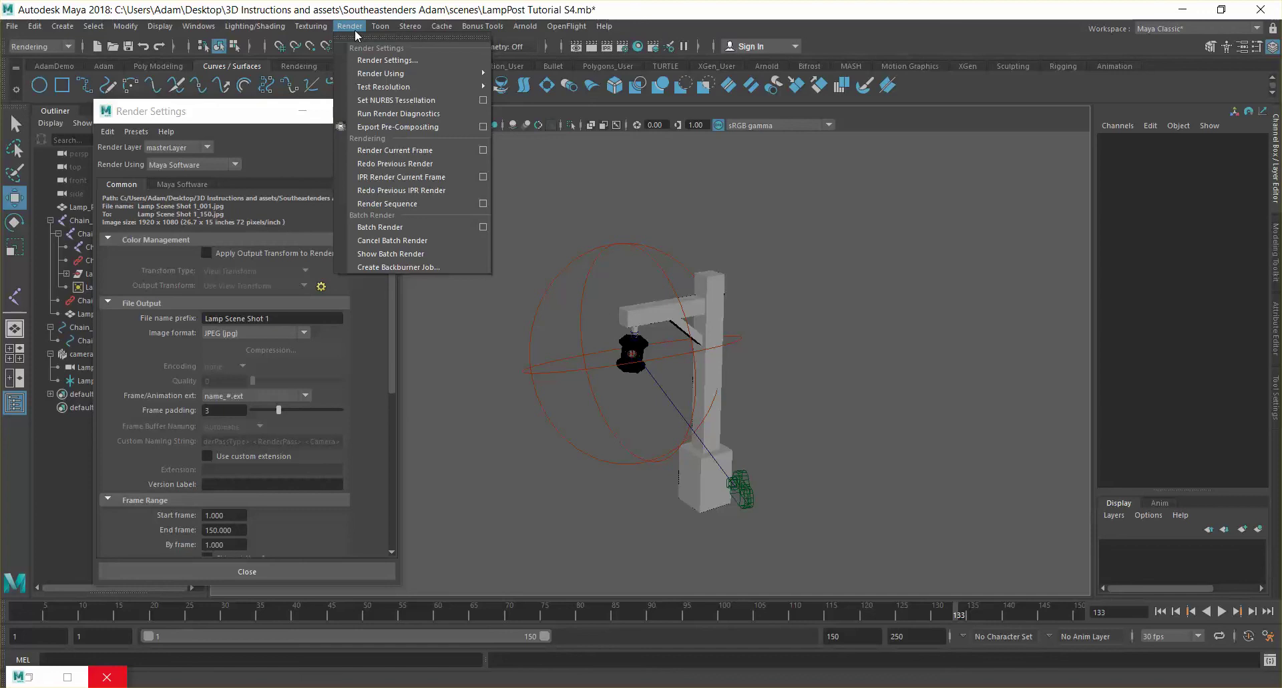
click(380, 227)
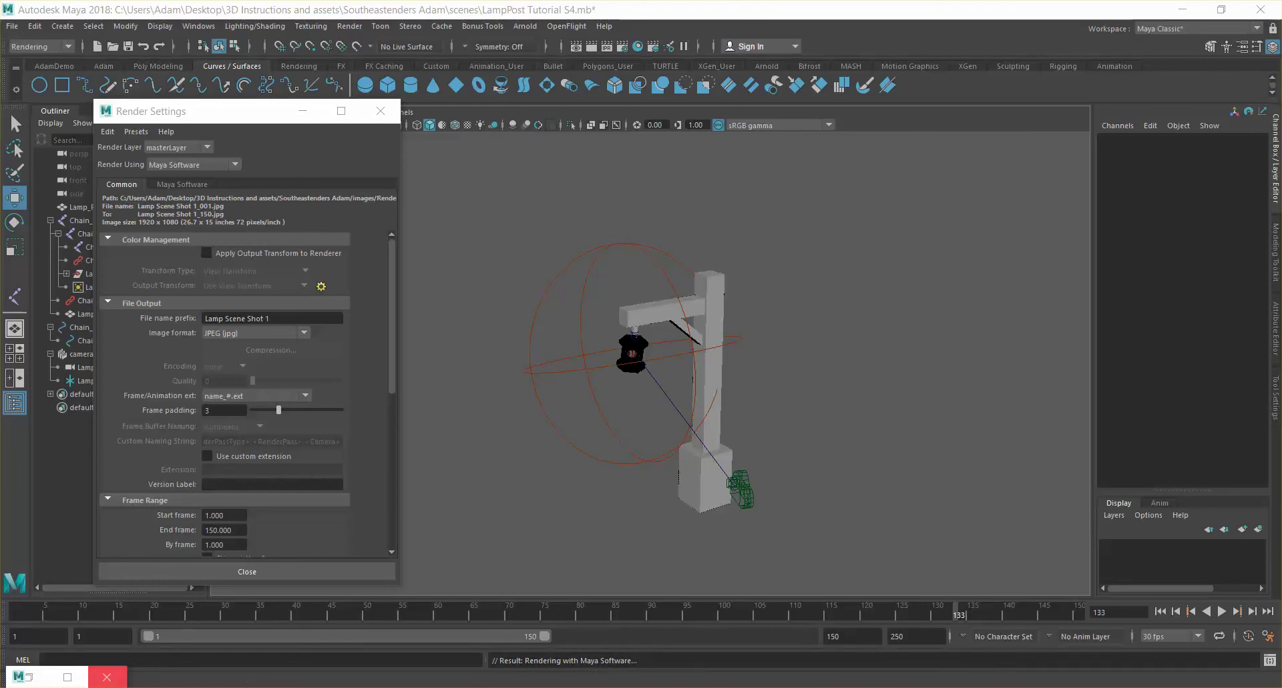
Switch to File Explorer and open the project's images/Rendered Images/Shot 1 folder
key(alt+Tab)
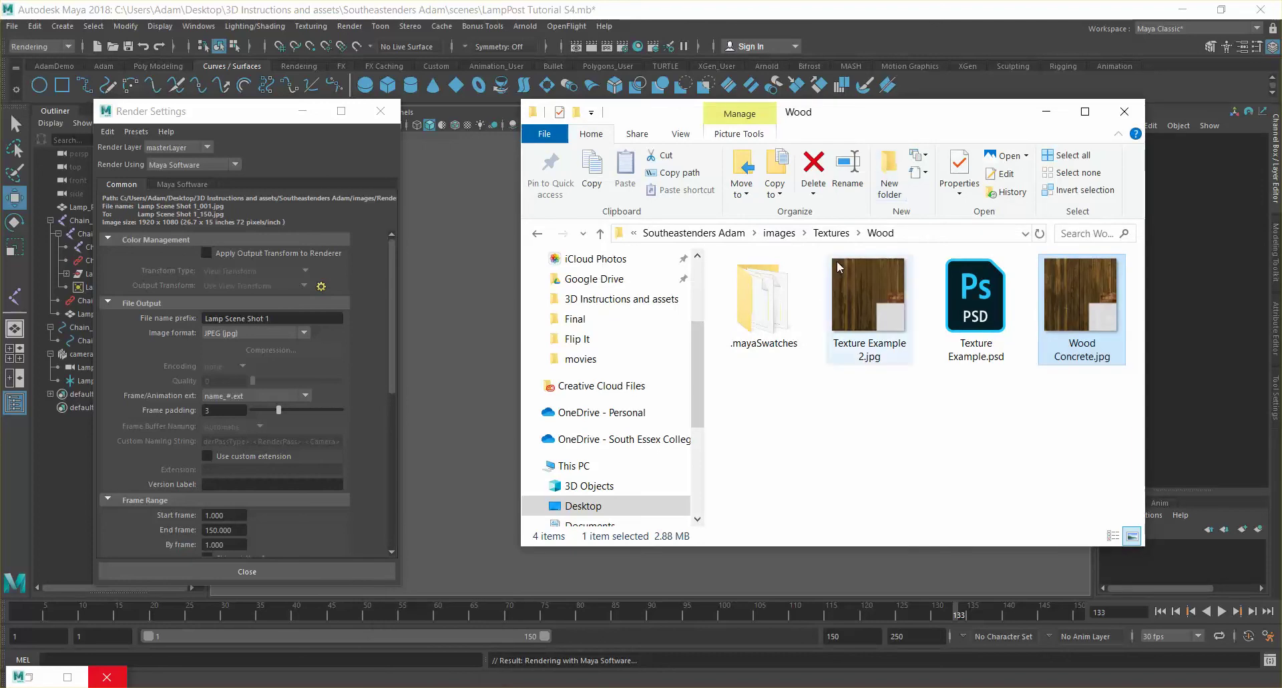
click(778, 232)
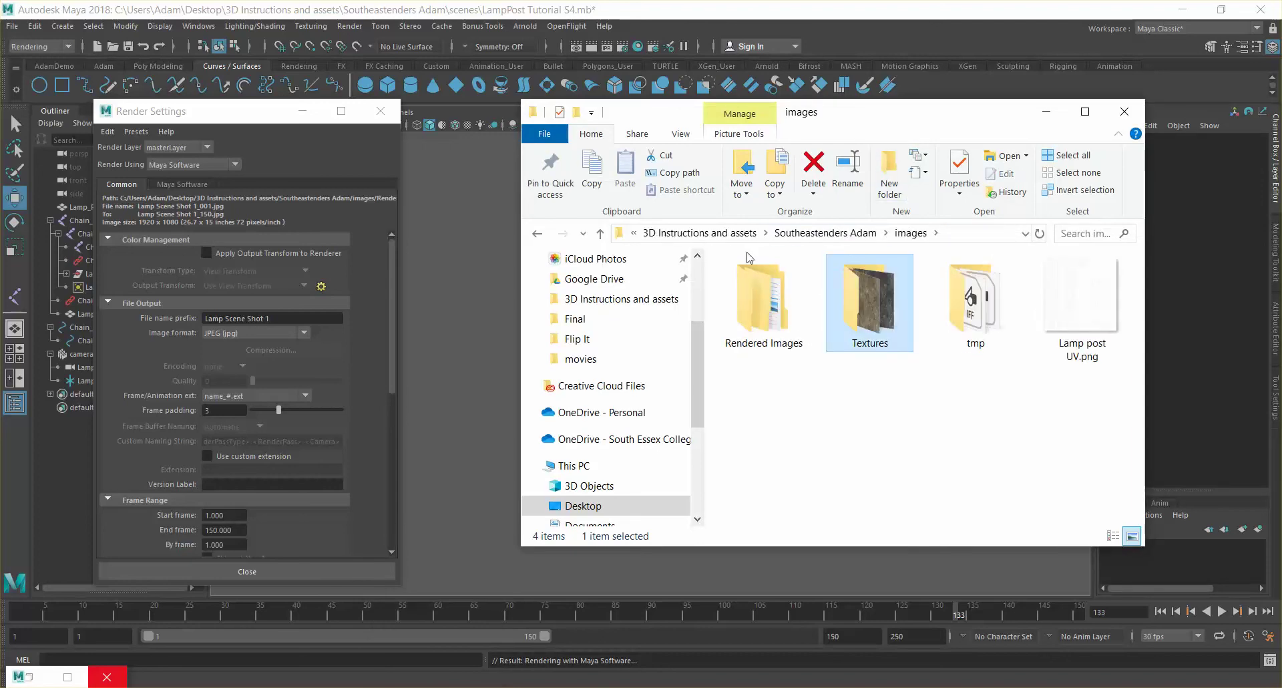
double_click(765, 286)
double_click(765, 285)
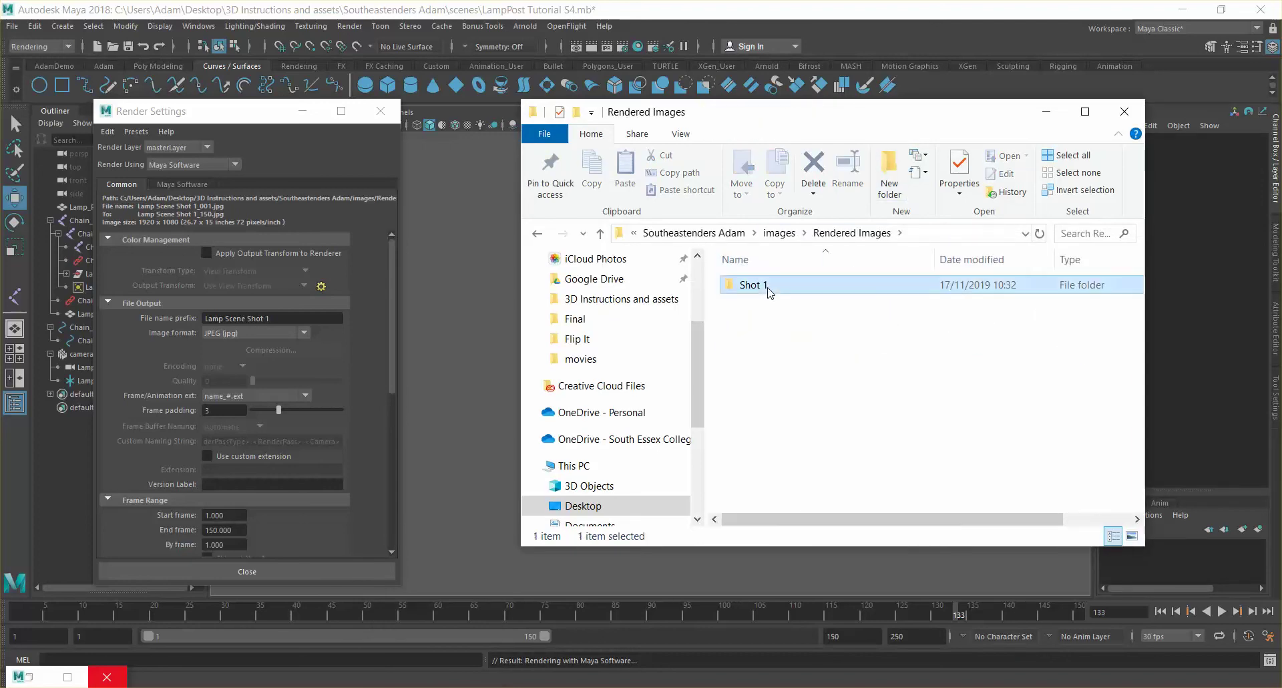
drag(803, 121, 761, 138)
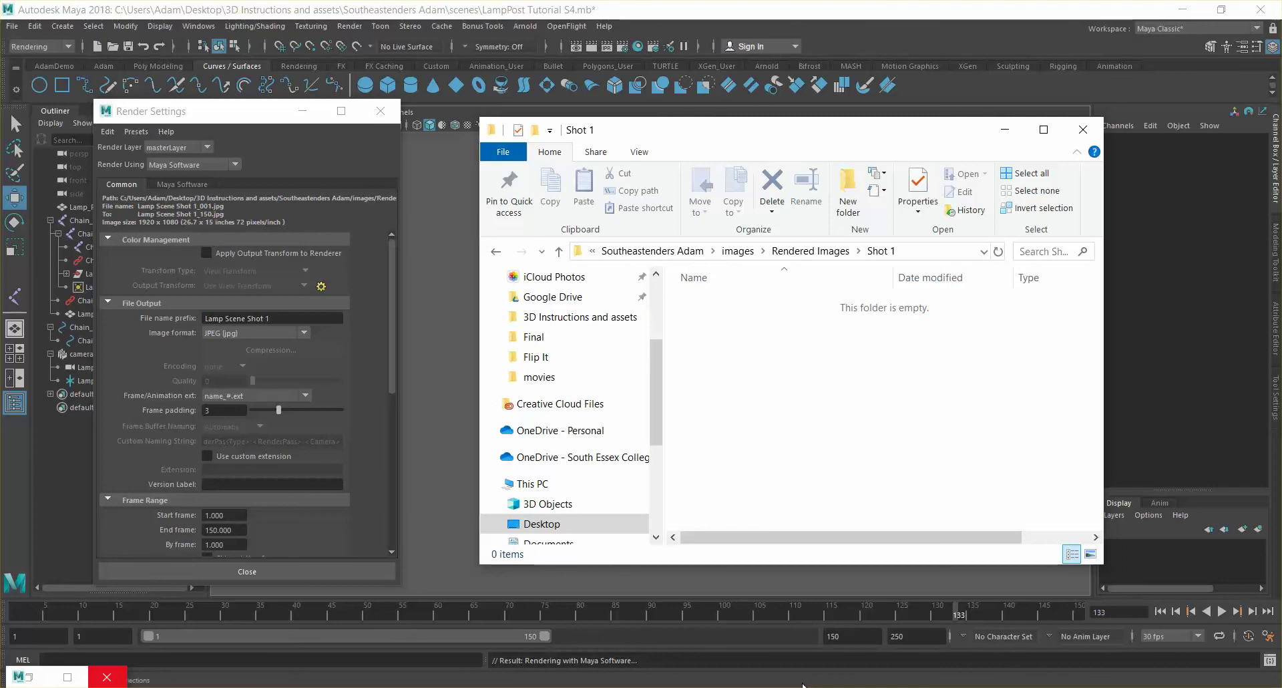
Examine the rendered Lamp Scene Shot 1 JPEG frames in the Shot 1 folder, showing them as large thumbnails
click(627, 664)
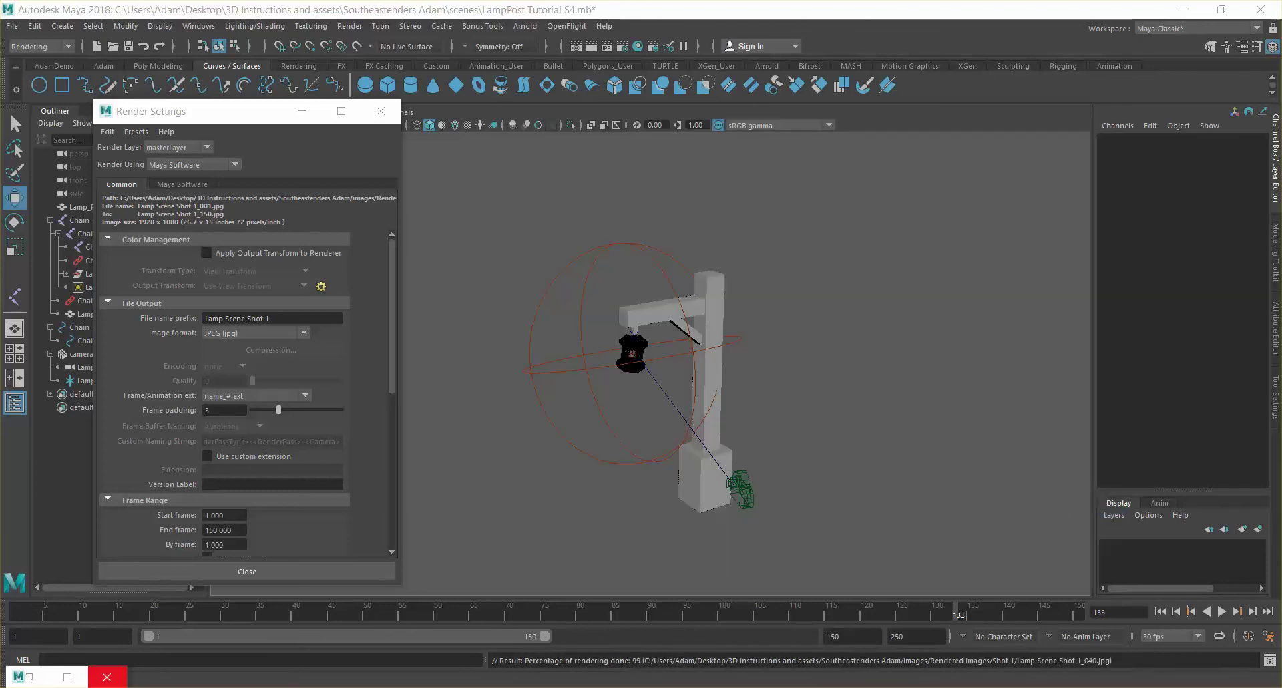
click(627, 664)
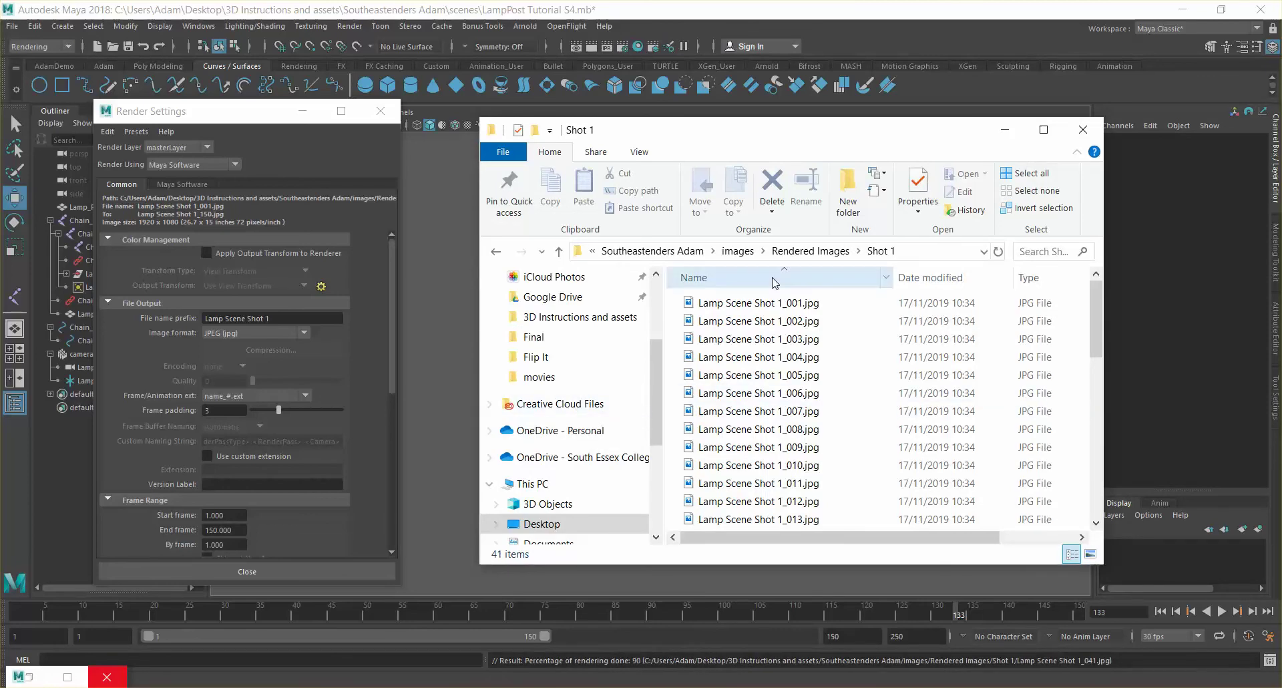
scroll(777, 427, down, 8)
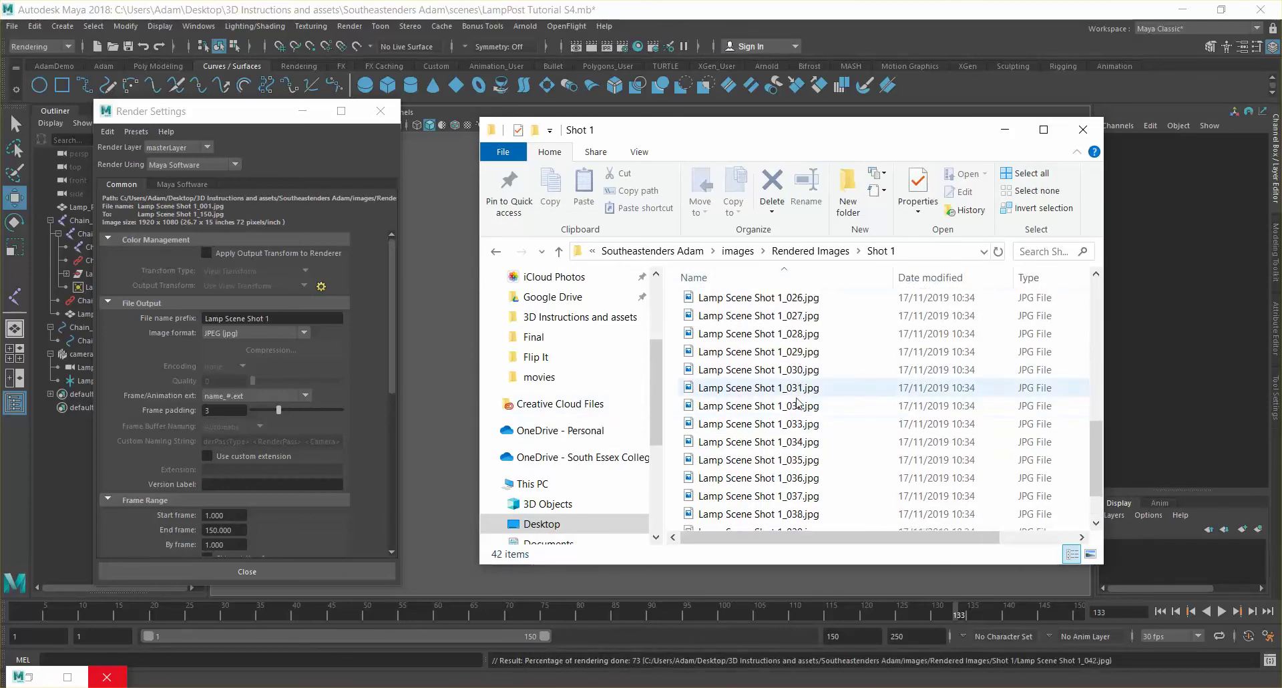
scroll(798, 402, up, 8)
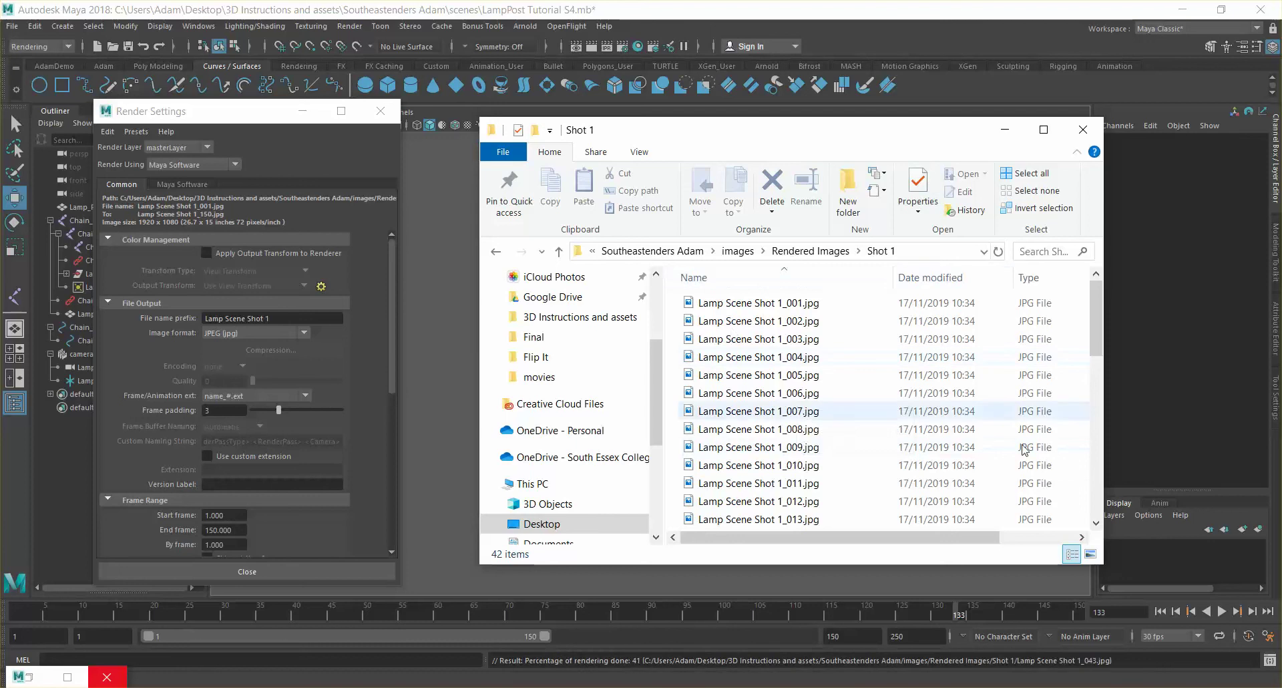
click(1090, 554)
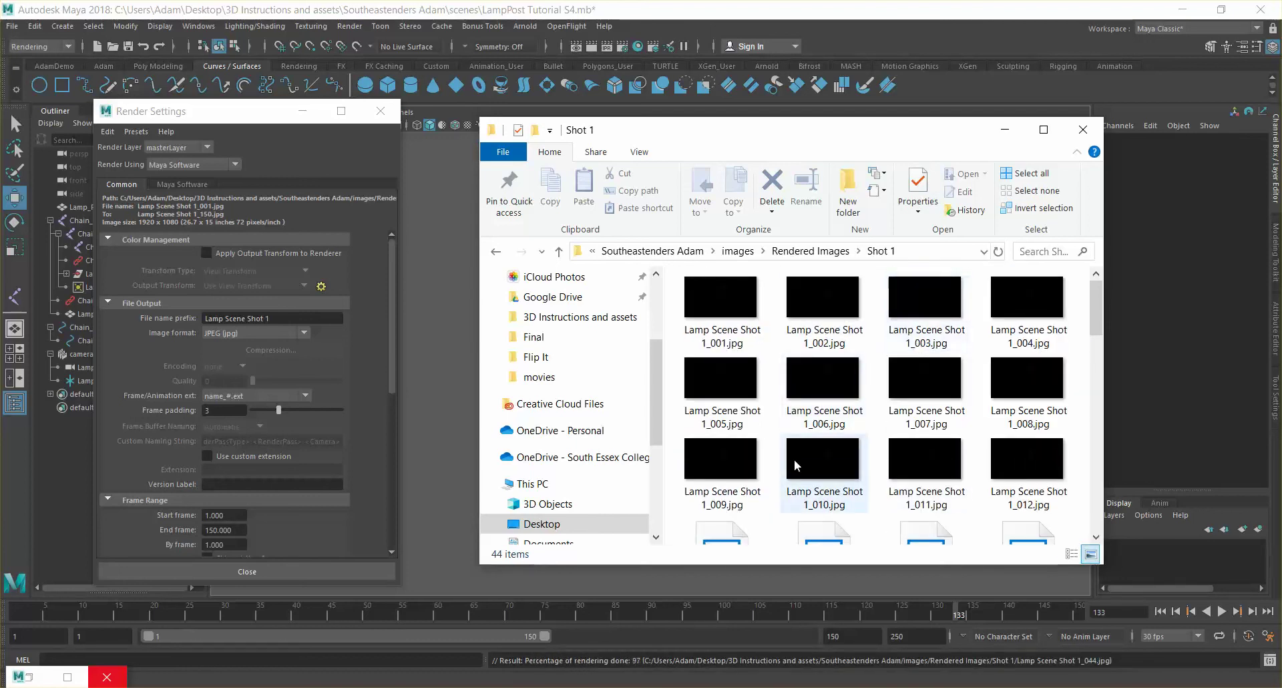
scroll(808, 460, down, 3)
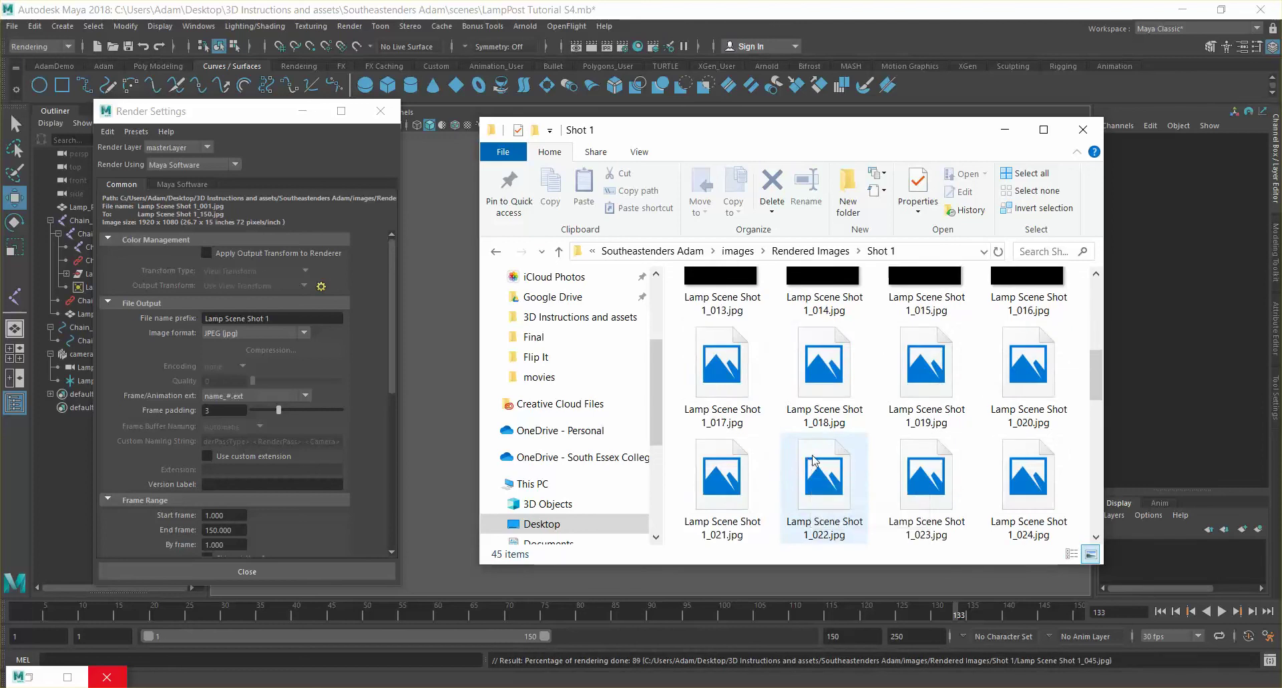
scroll(813, 460, up, 3)
click(847, 378)
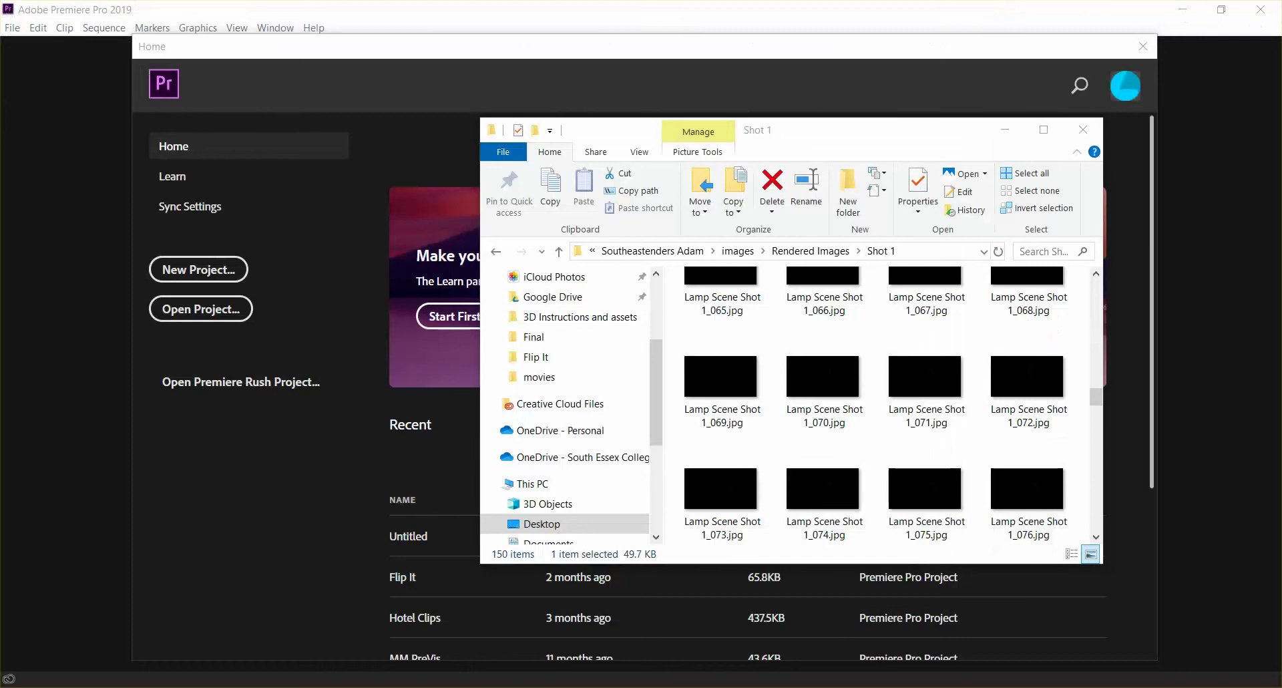
scroll(810, 408, down, 3)
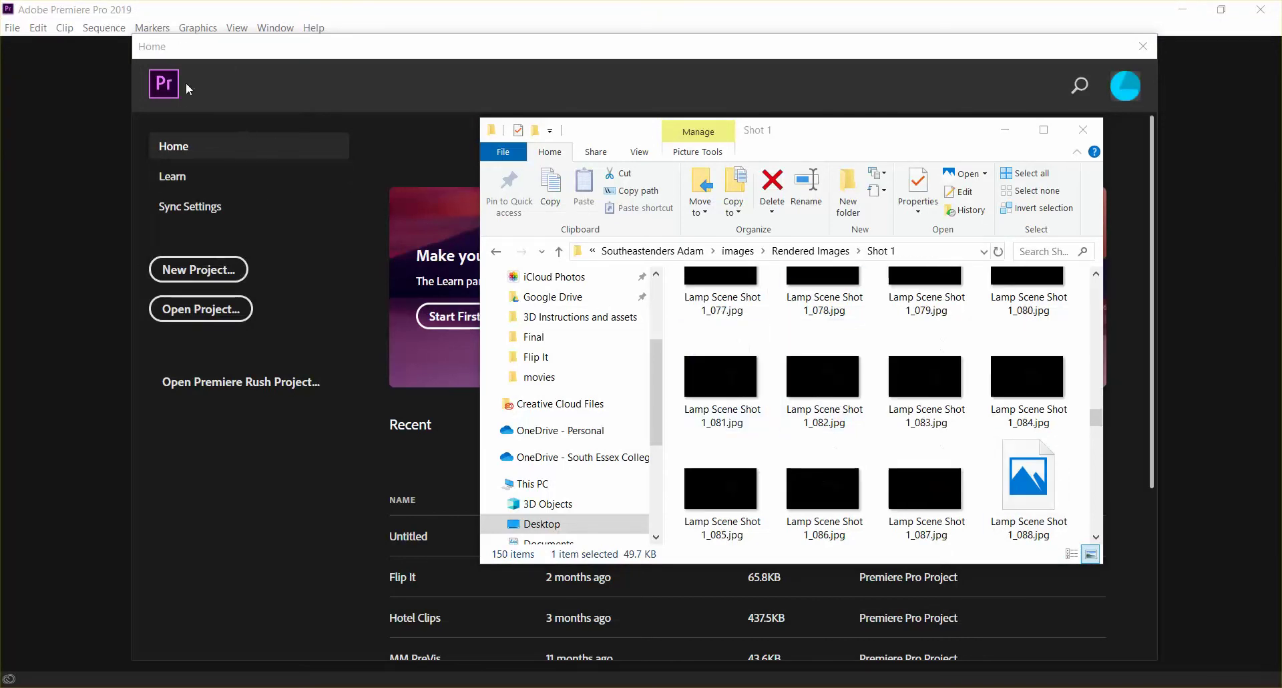
scroll(980, 377, down, 1)
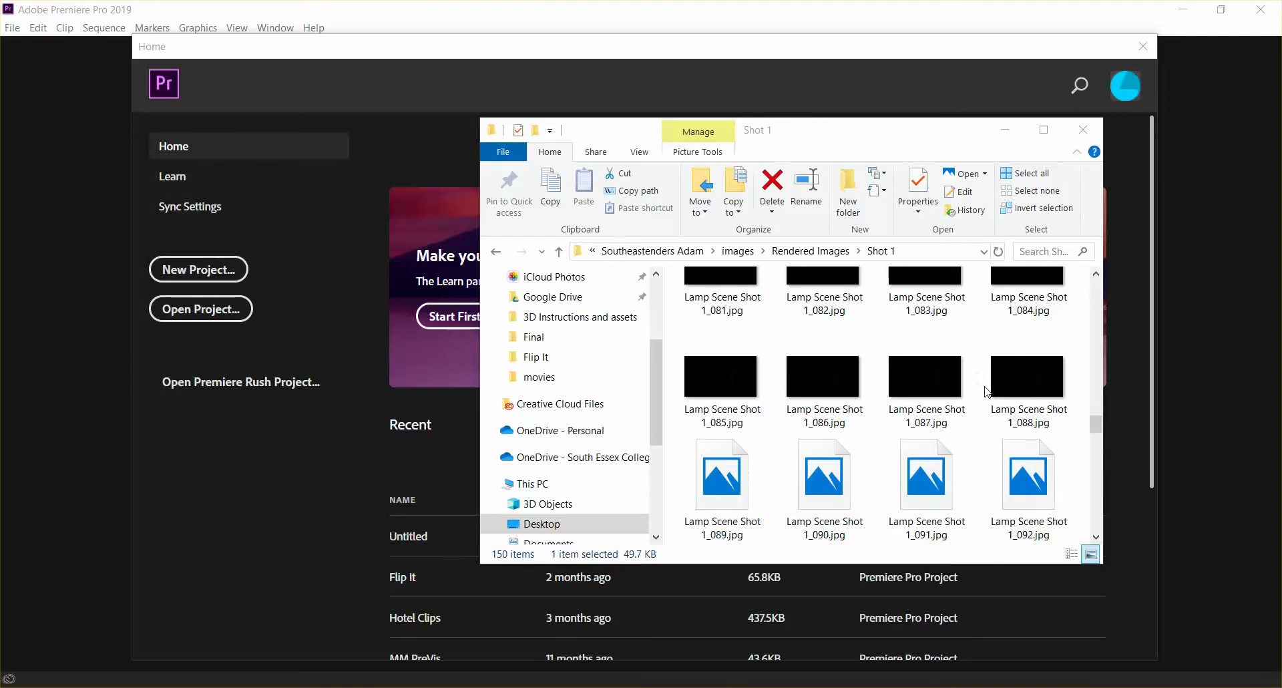
scroll(1038, 145, down, 2)
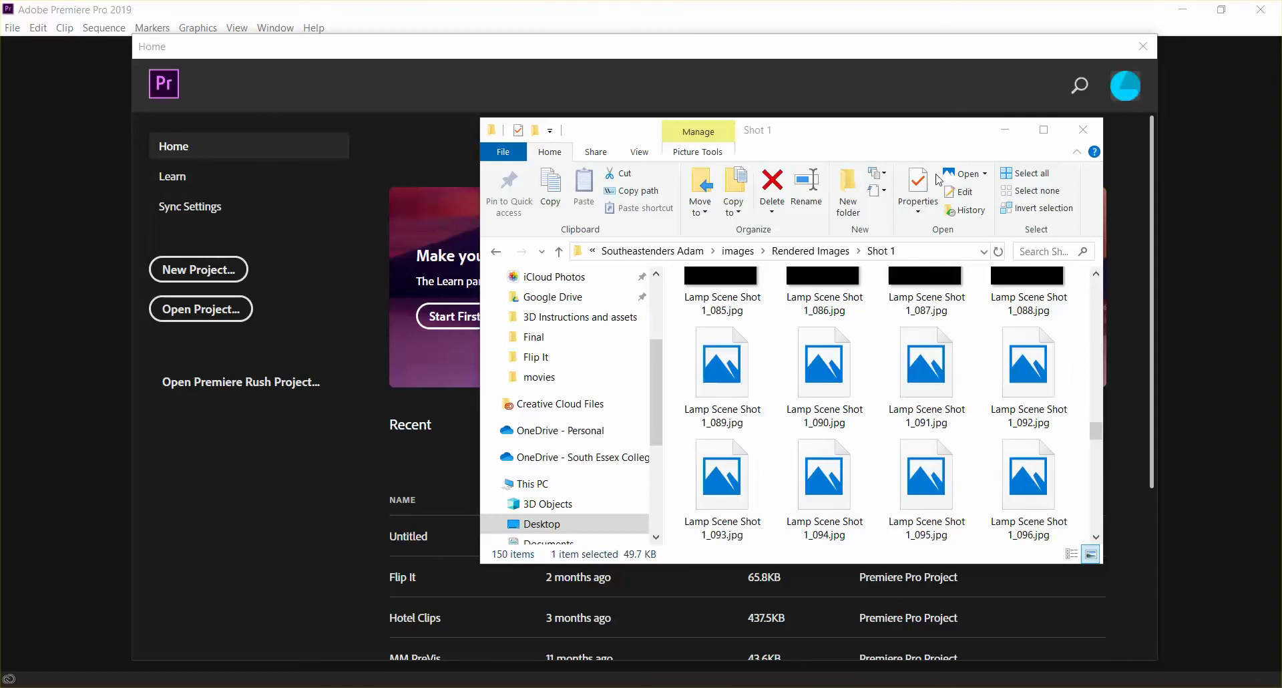
click(1006, 131)
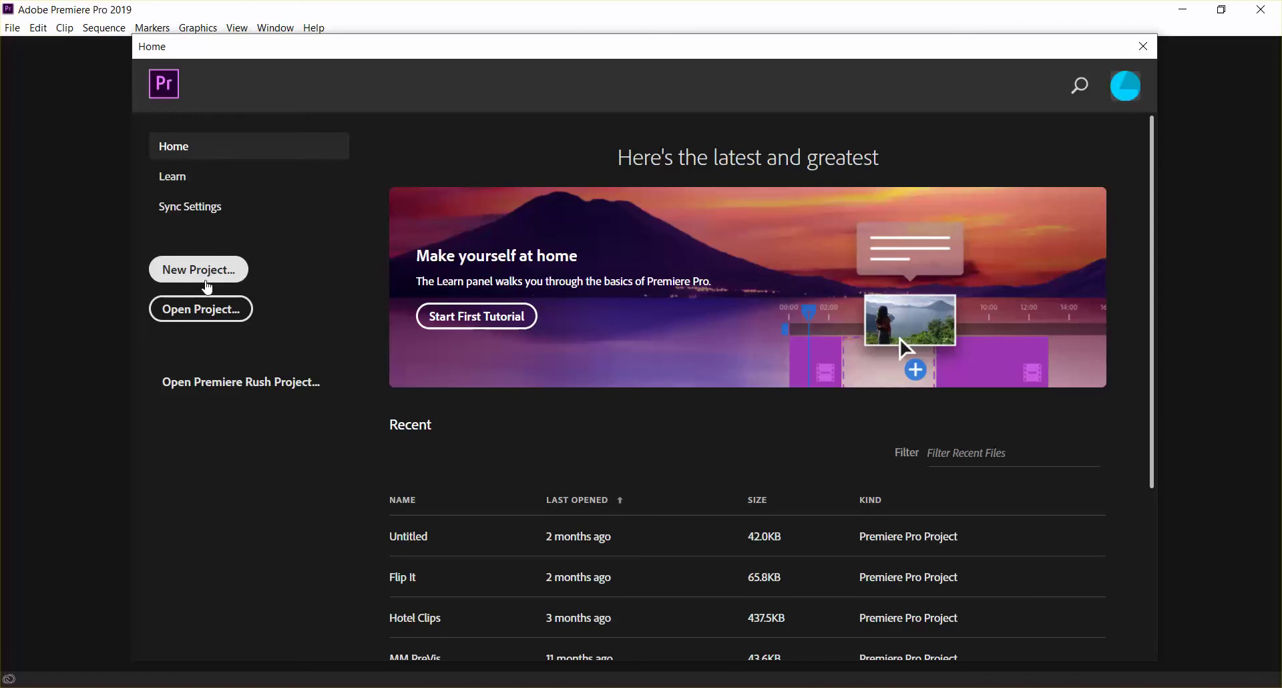
Start a new project named "Lamp Post" and browse for its location in the Southeastenders folder under 3D Instructions and assets
click(206, 279)
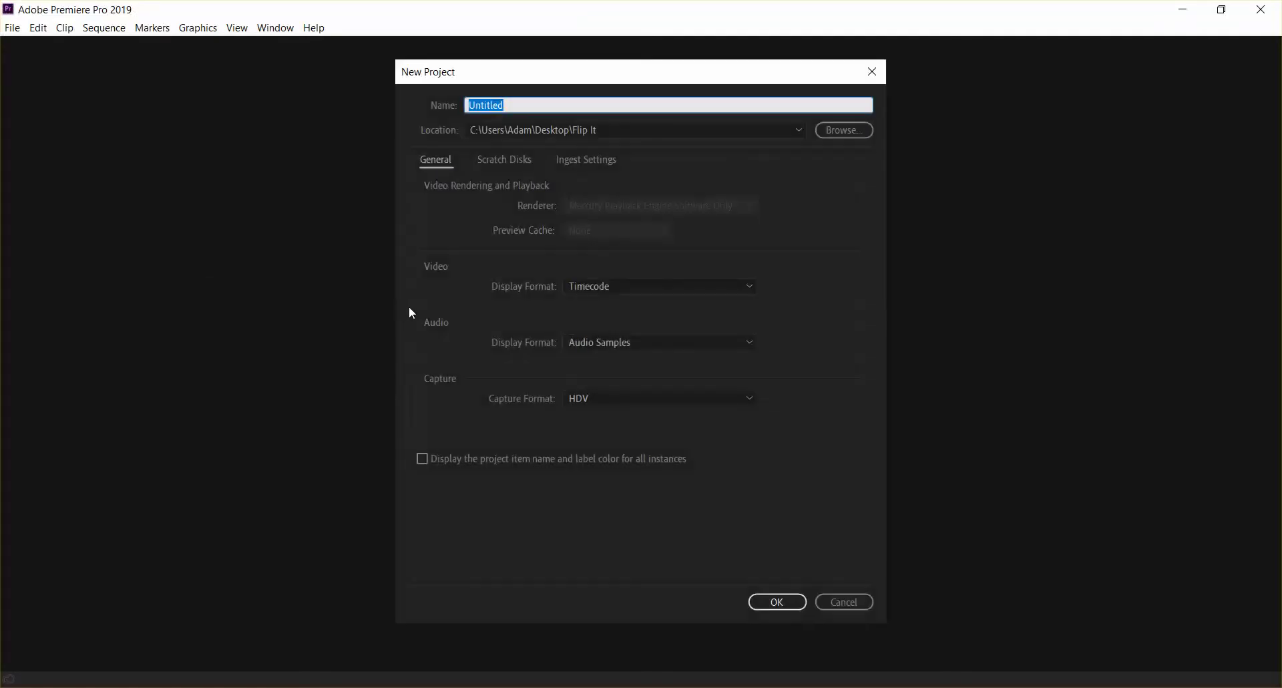
text(Lamp Post)
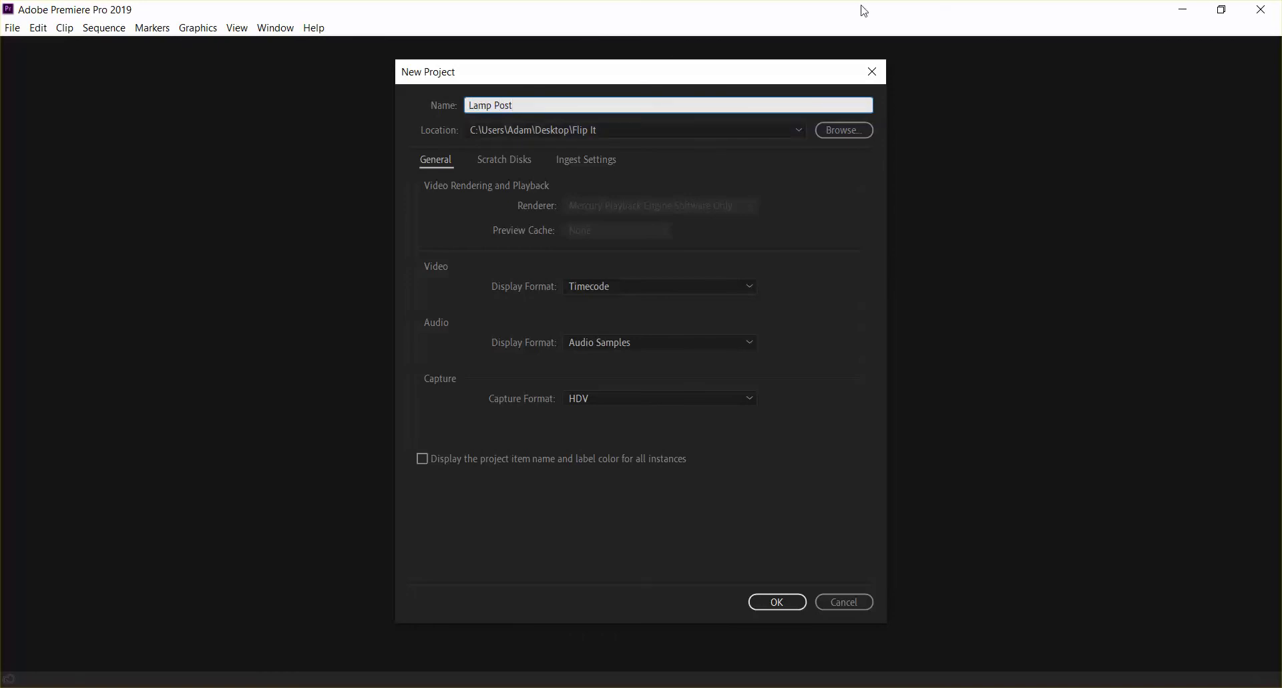
click(849, 128)
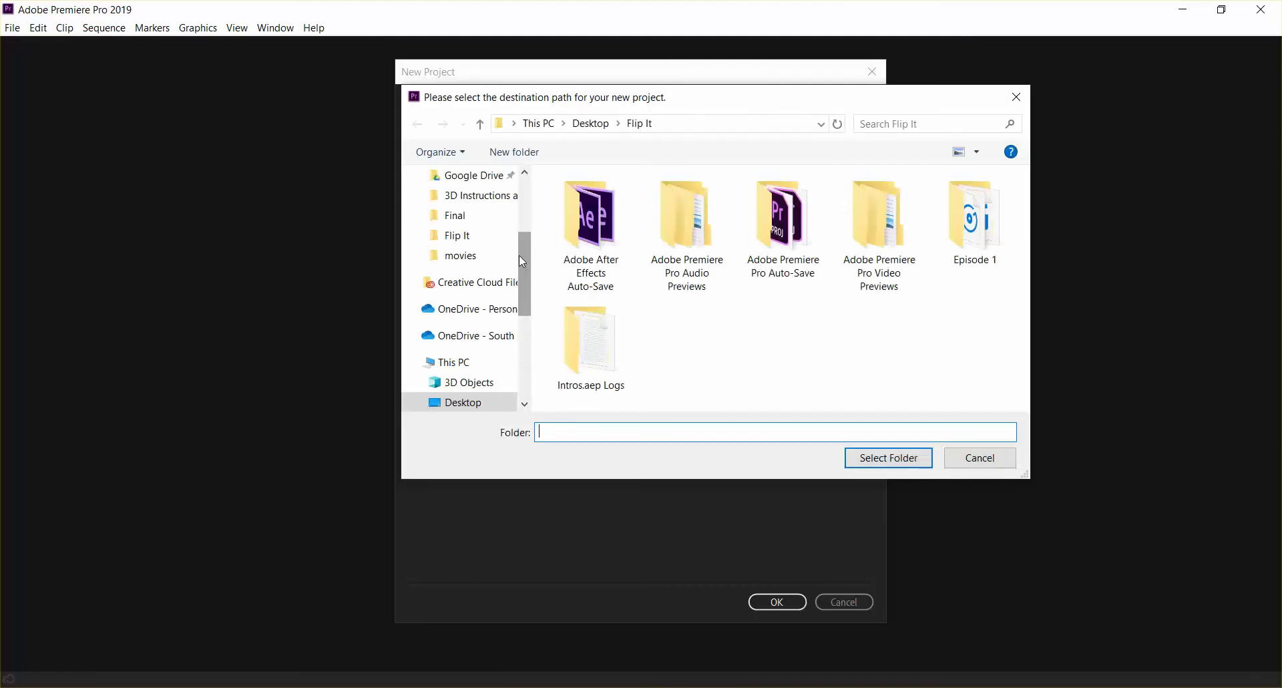
click(476, 195)
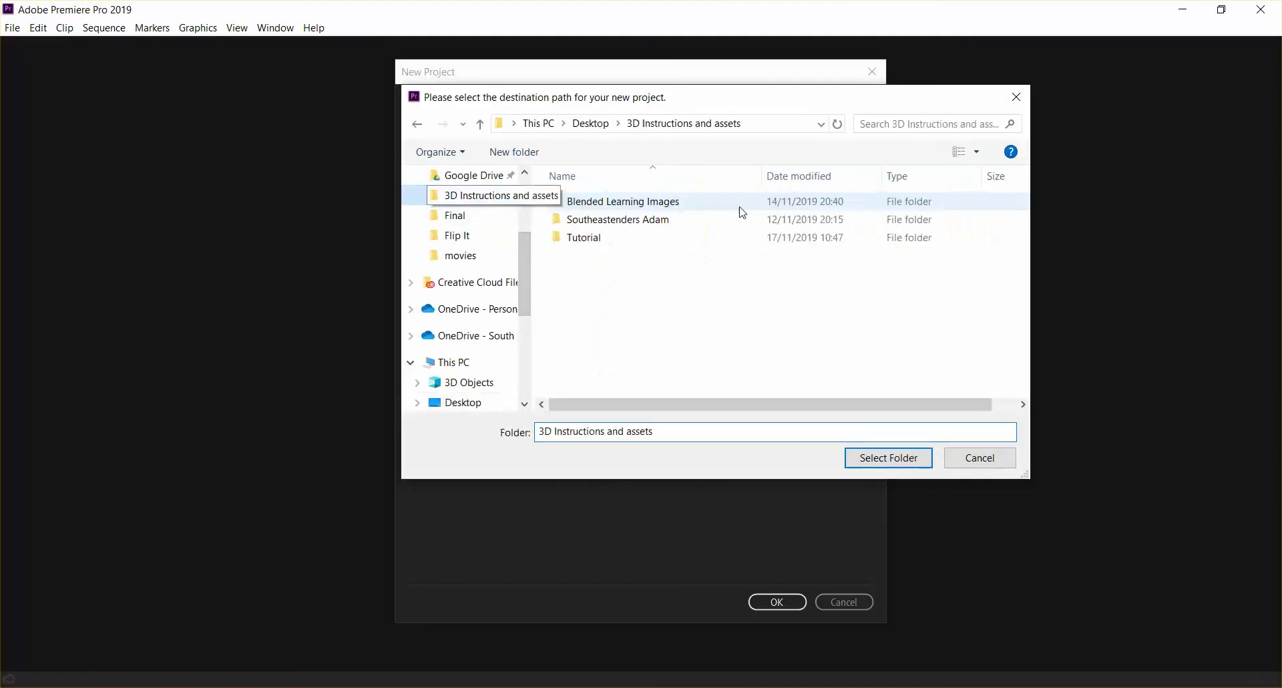
click(653, 227)
double_click(681, 226)
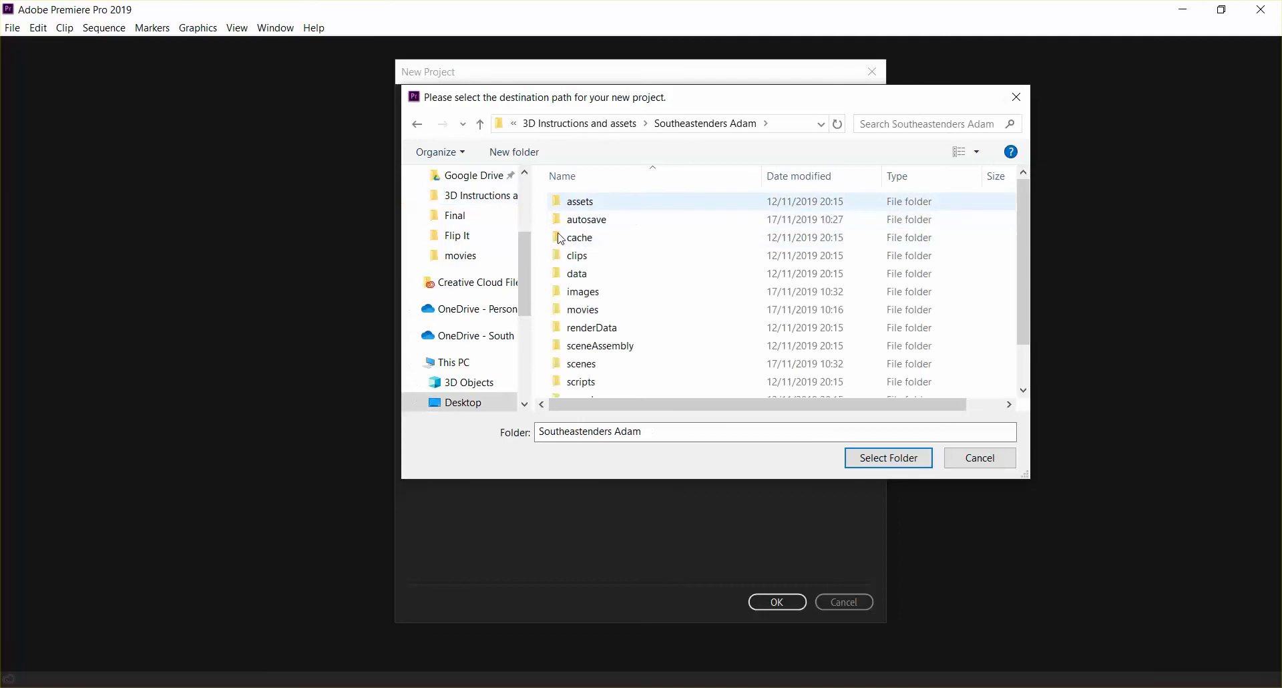
Choose the movies folder as the project's location and create the project
scroll(638, 256, down, 1)
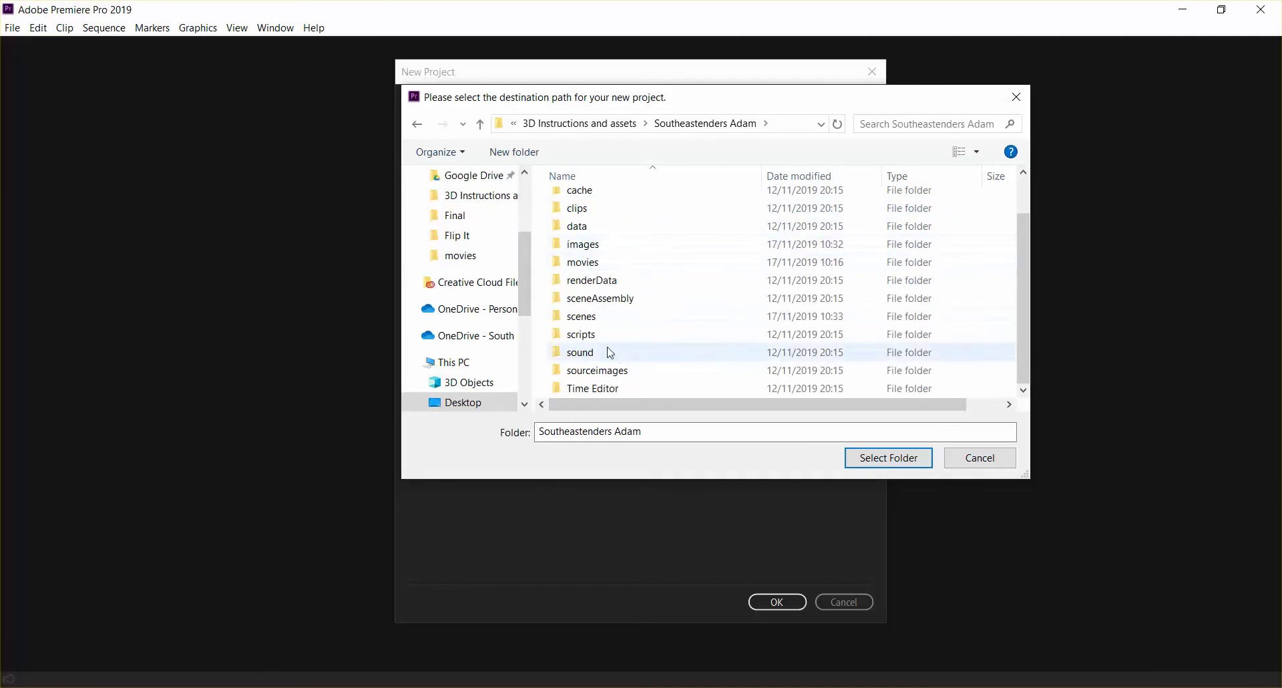
scroll(629, 331, up, 1)
scroll(629, 331, down, 1)
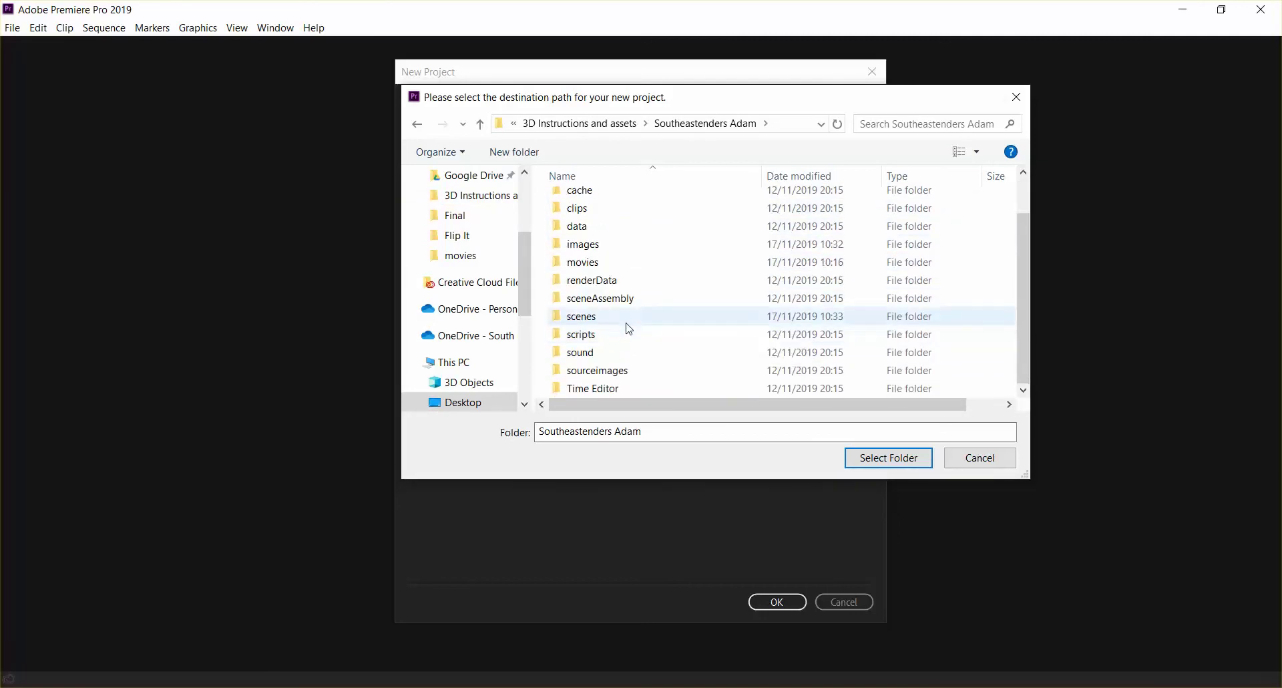
click(609, 264)
click(888, 458)
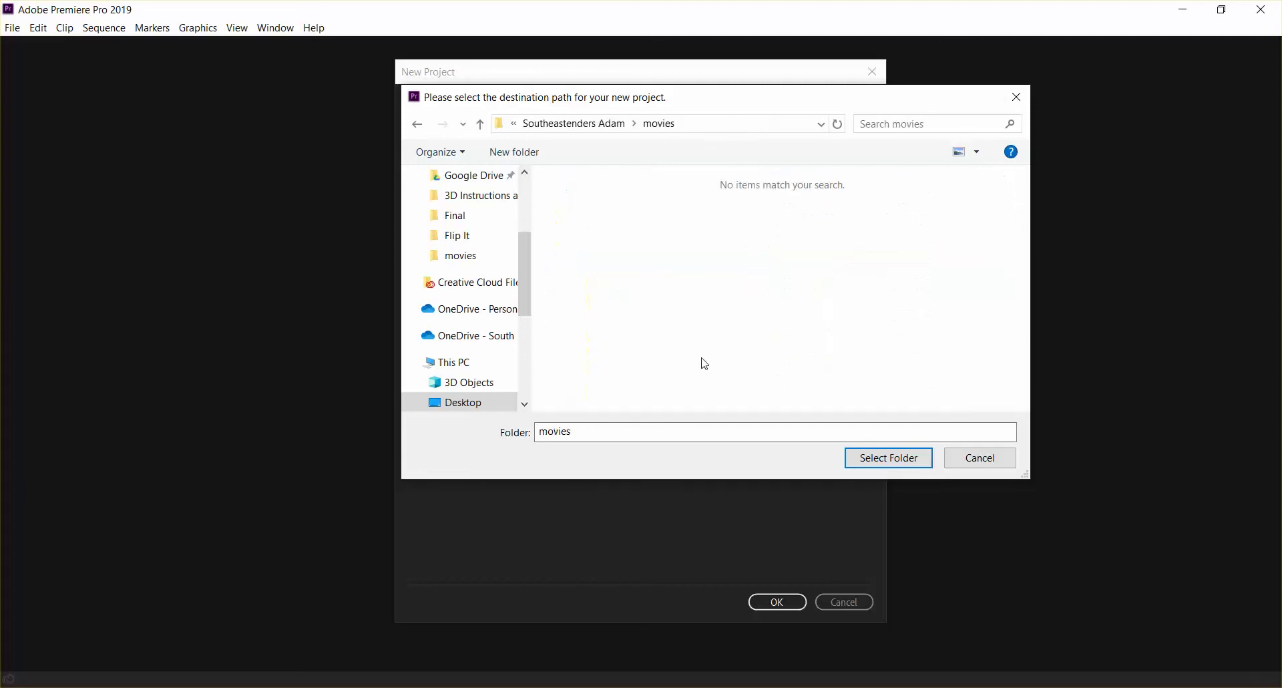
click(895, 452)
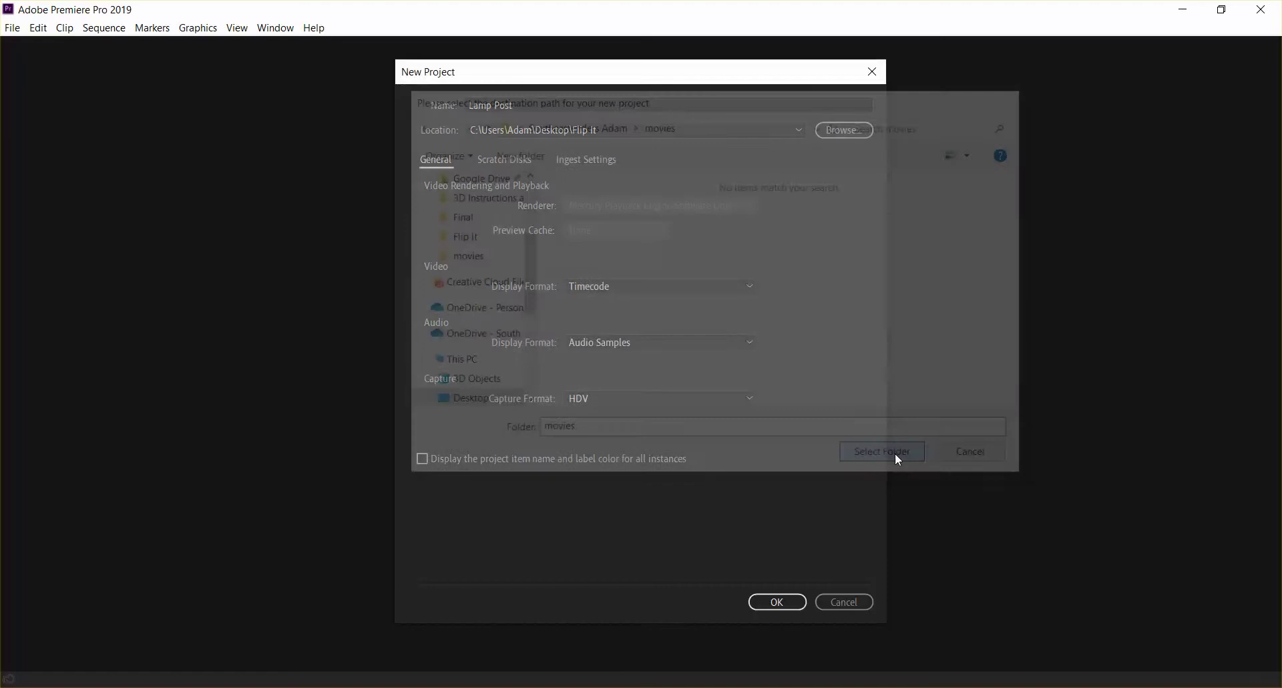
click(791, 603)
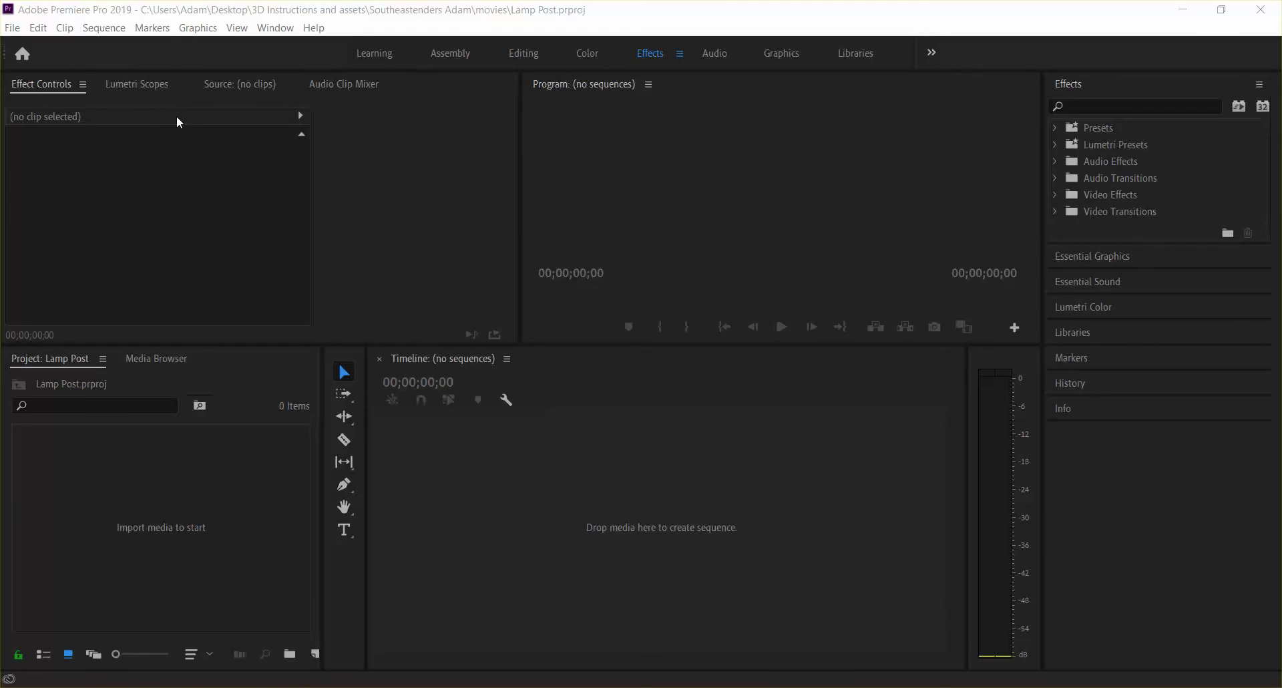
Create a new sequence using the HDV 1080p30 preset and the default sequence name
click(11, 28)
mouse_move(40, 46)
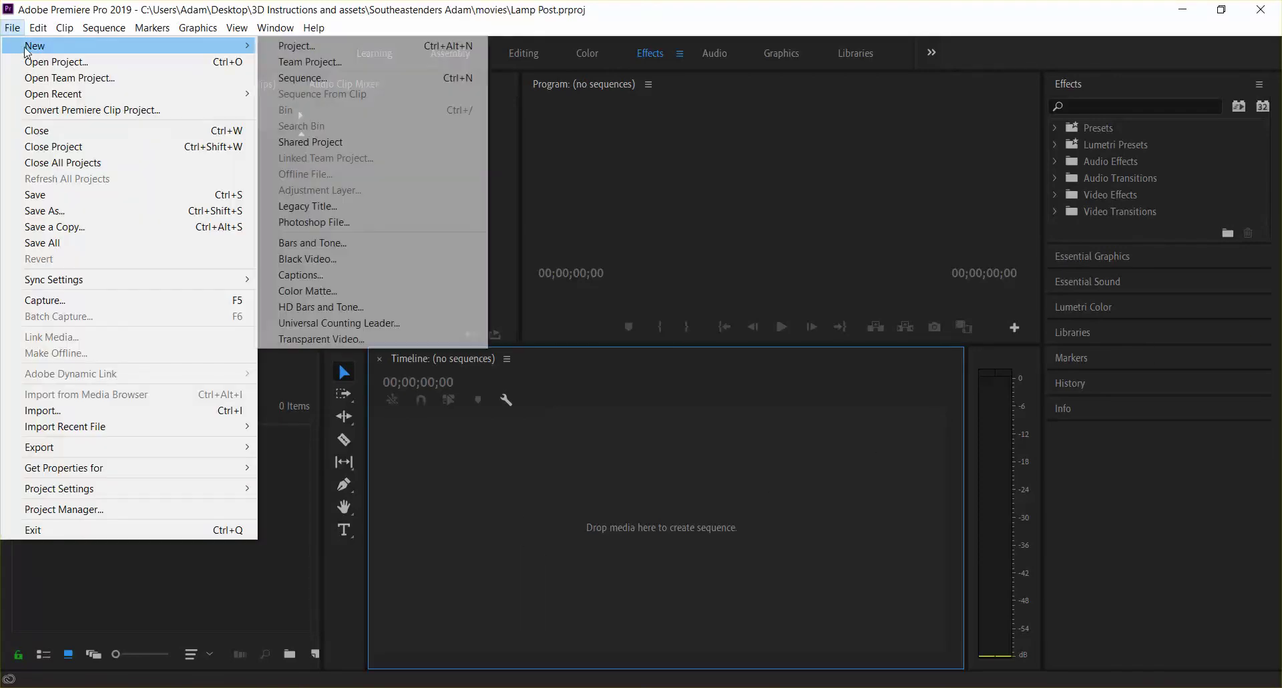
click(373, 77)
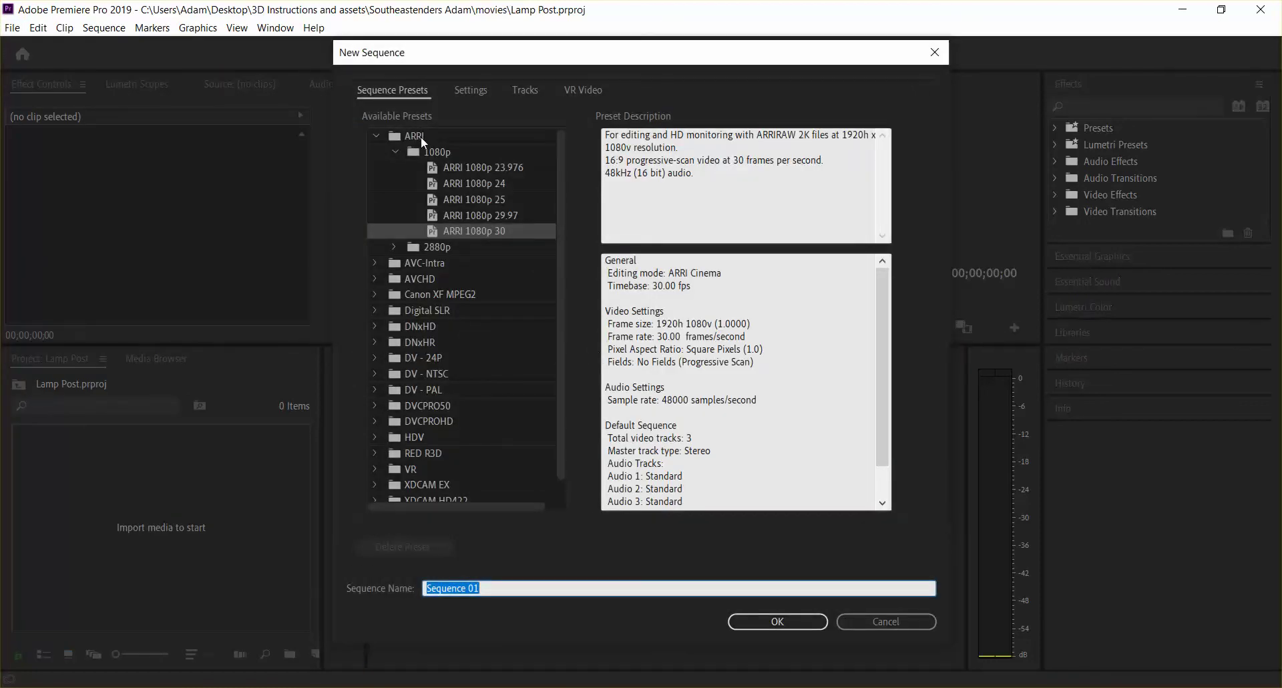
scroll(452, 325, down, 1)
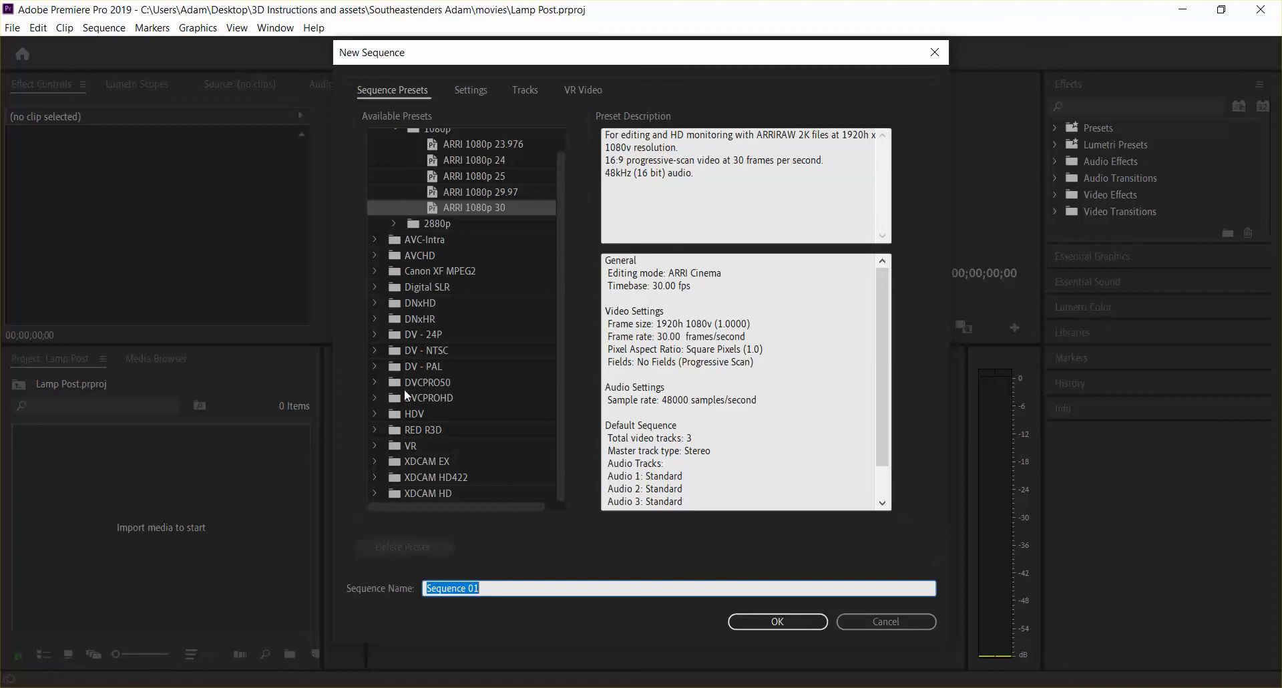
click(374, 414)
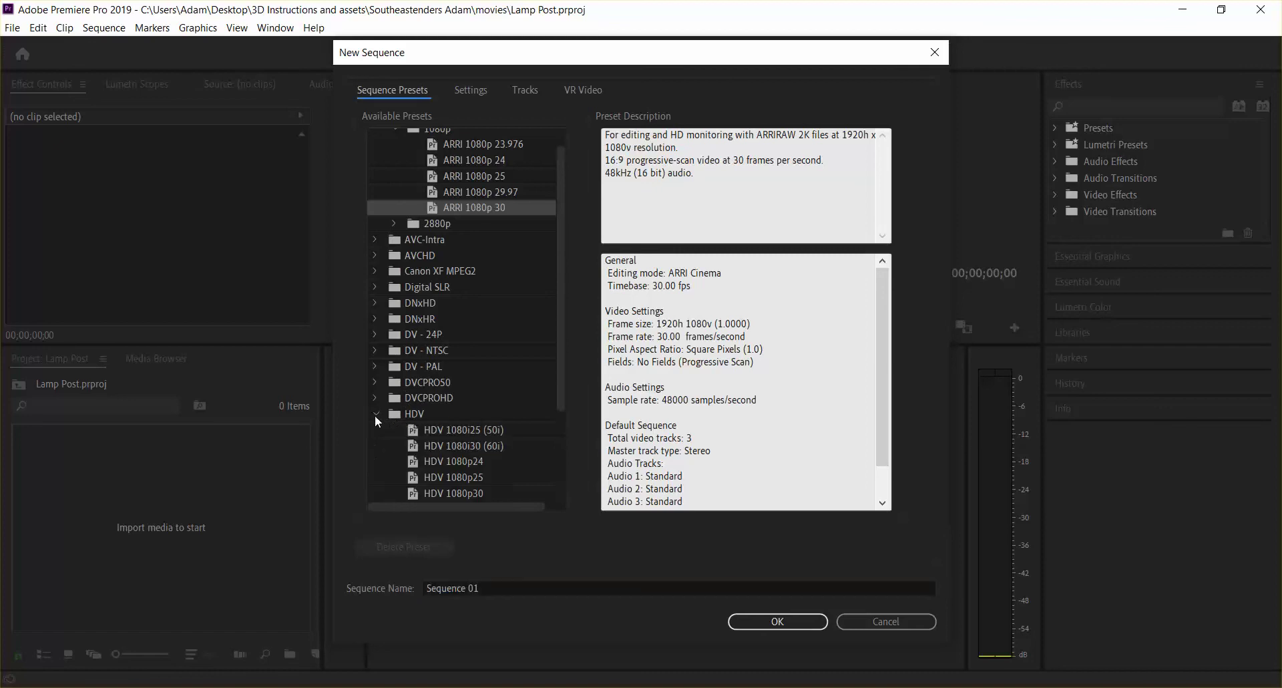
scroll(447, 448, down, 5)
scroll(457, 447, down, 1)
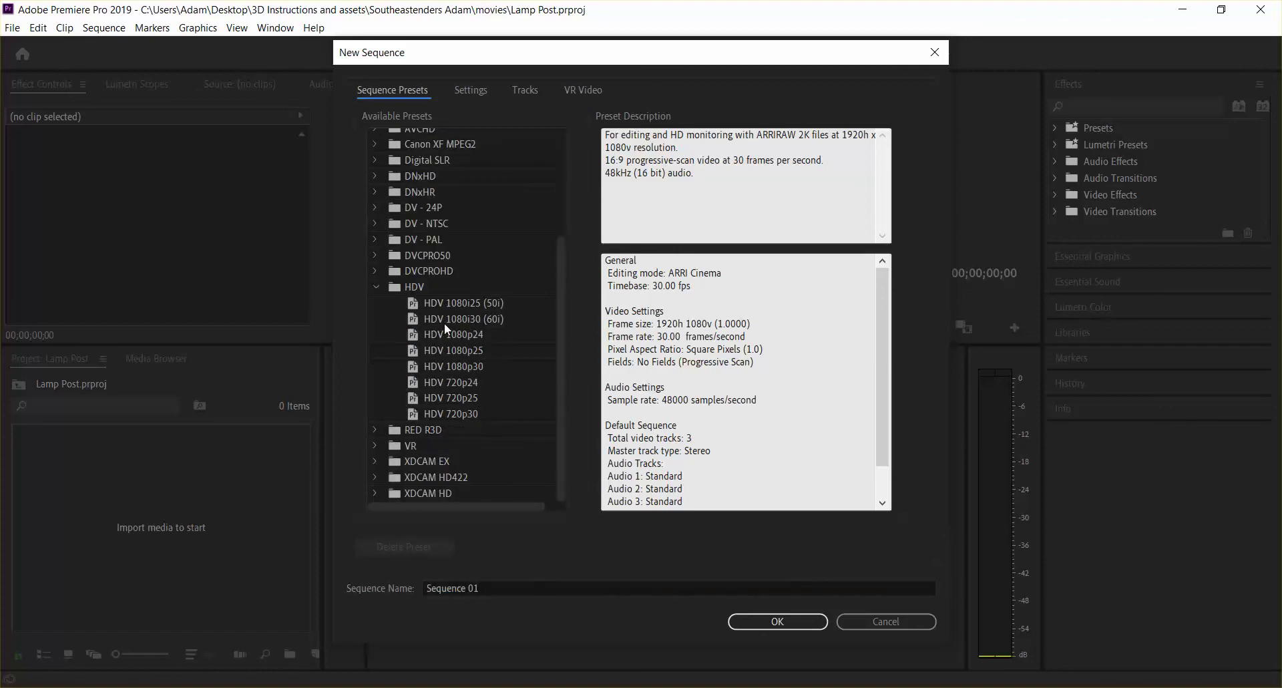
click(451, 366)
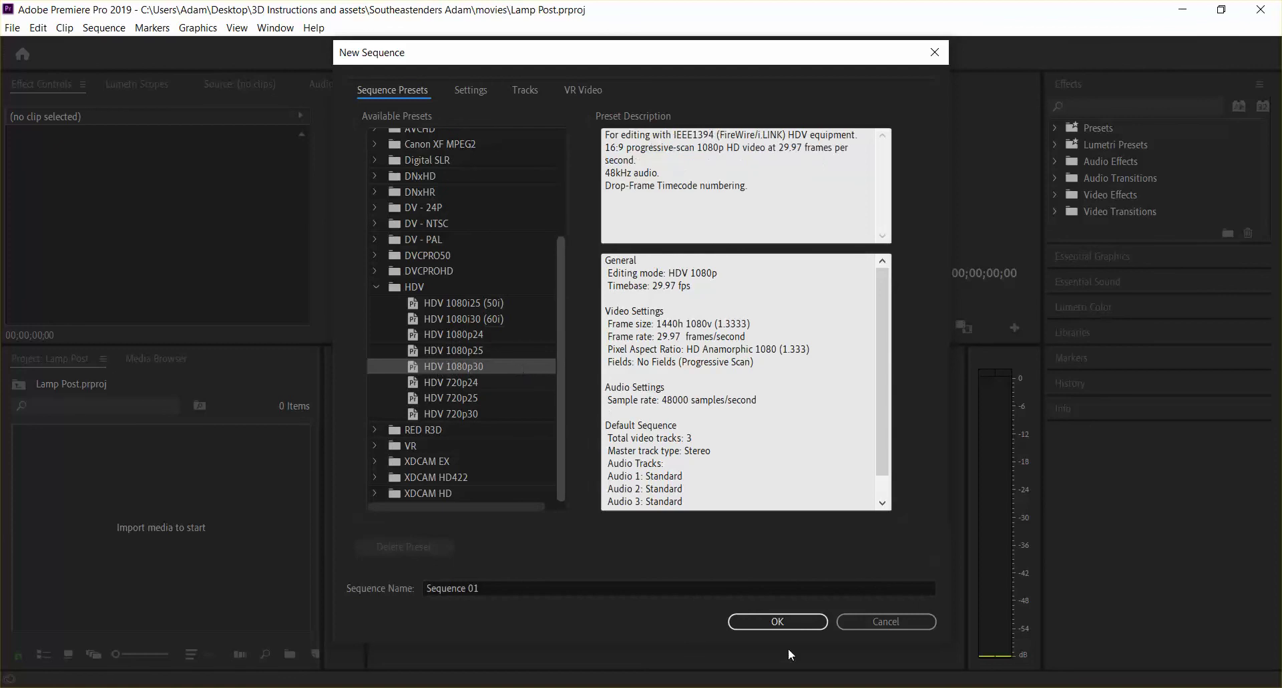
click(769, 622)
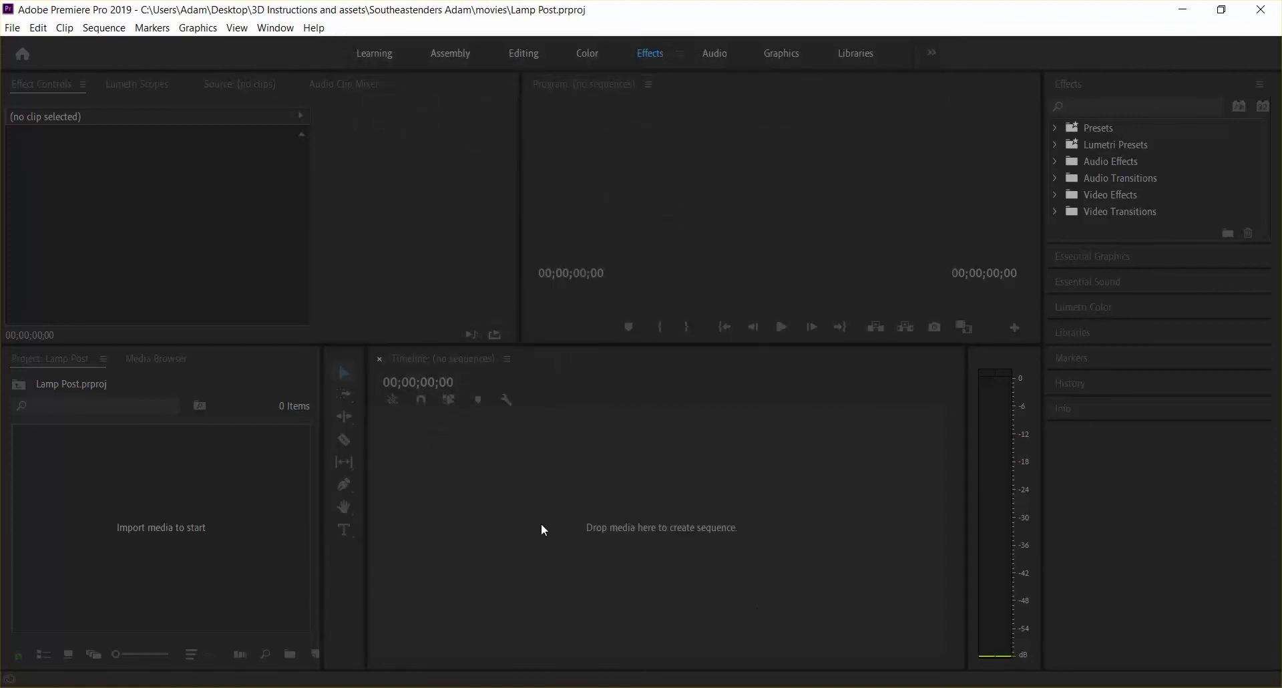
Import the Shot 1 frames from images/Rendered Images as an image sequence, starting from Lamp Scene Shot 1_001.jpg
right_click(218, 500)
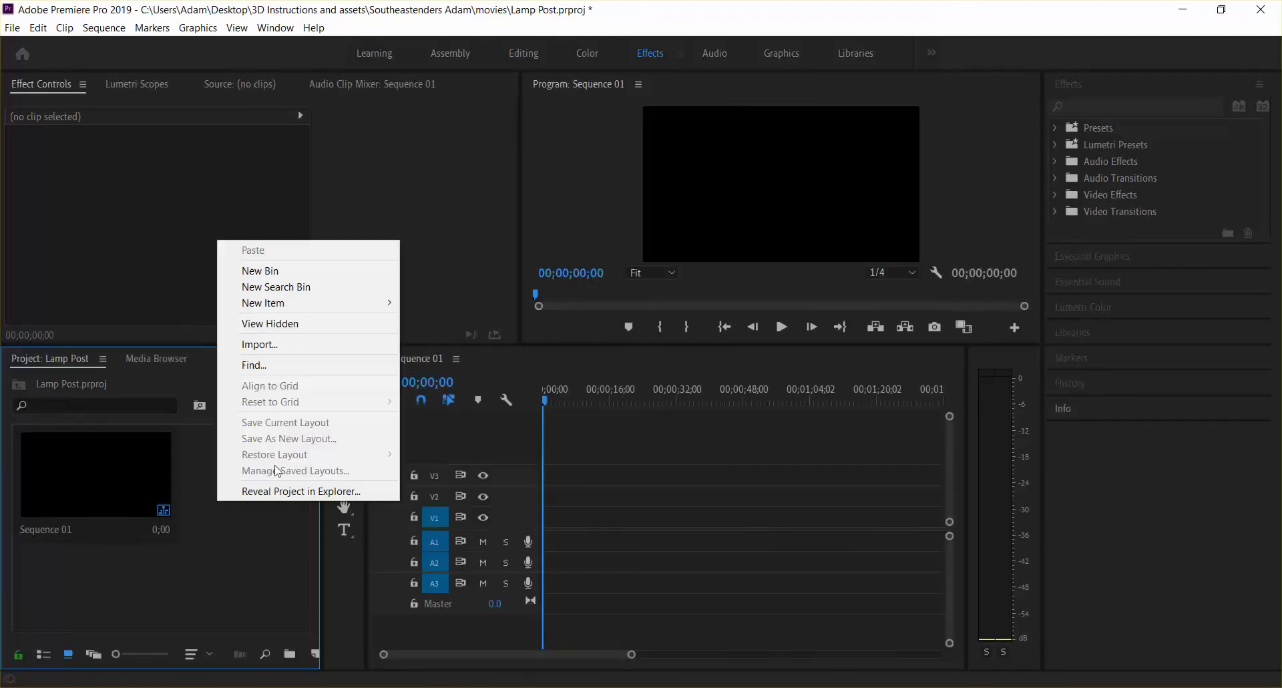
click(279, 342)
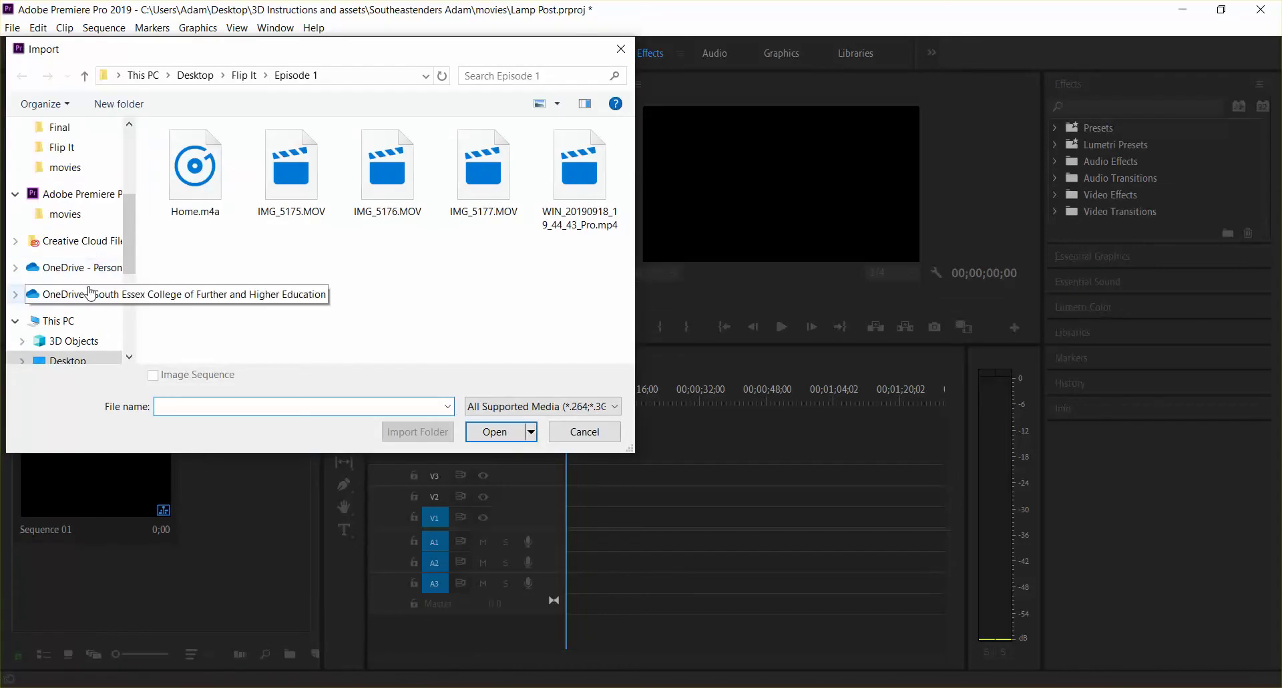
scroll(93, 291, up, 2)
click(100, 191)
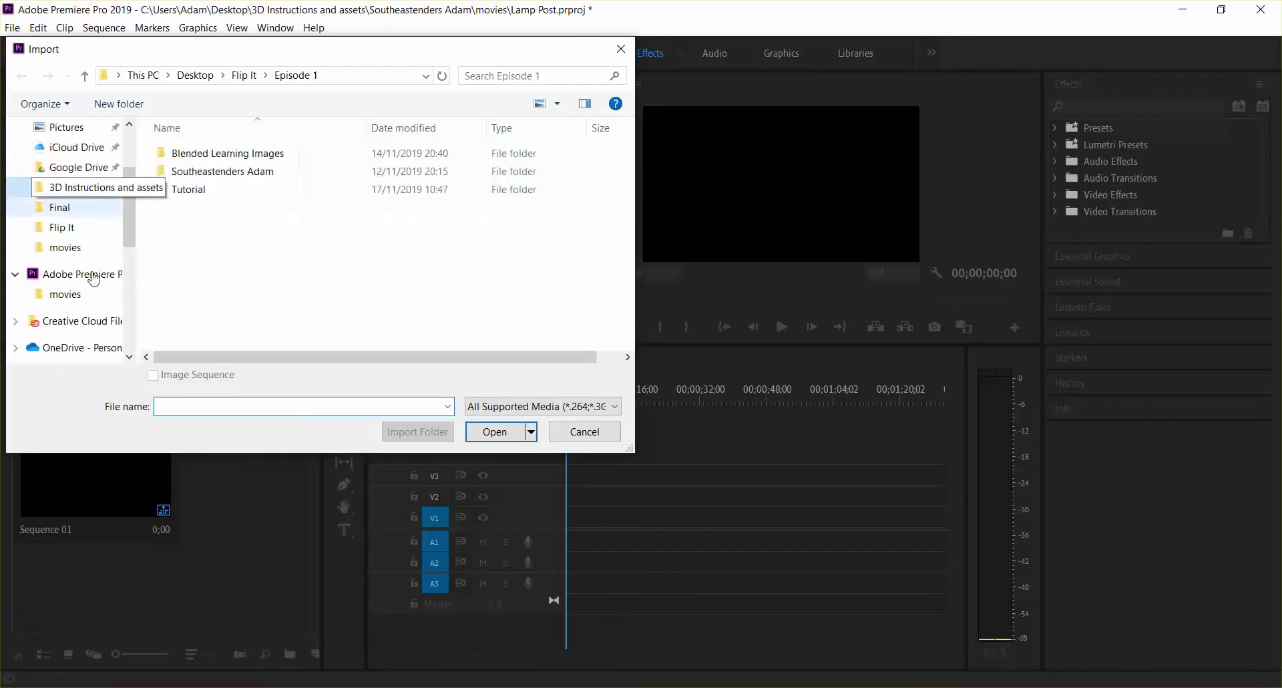
double_click(210, 172)
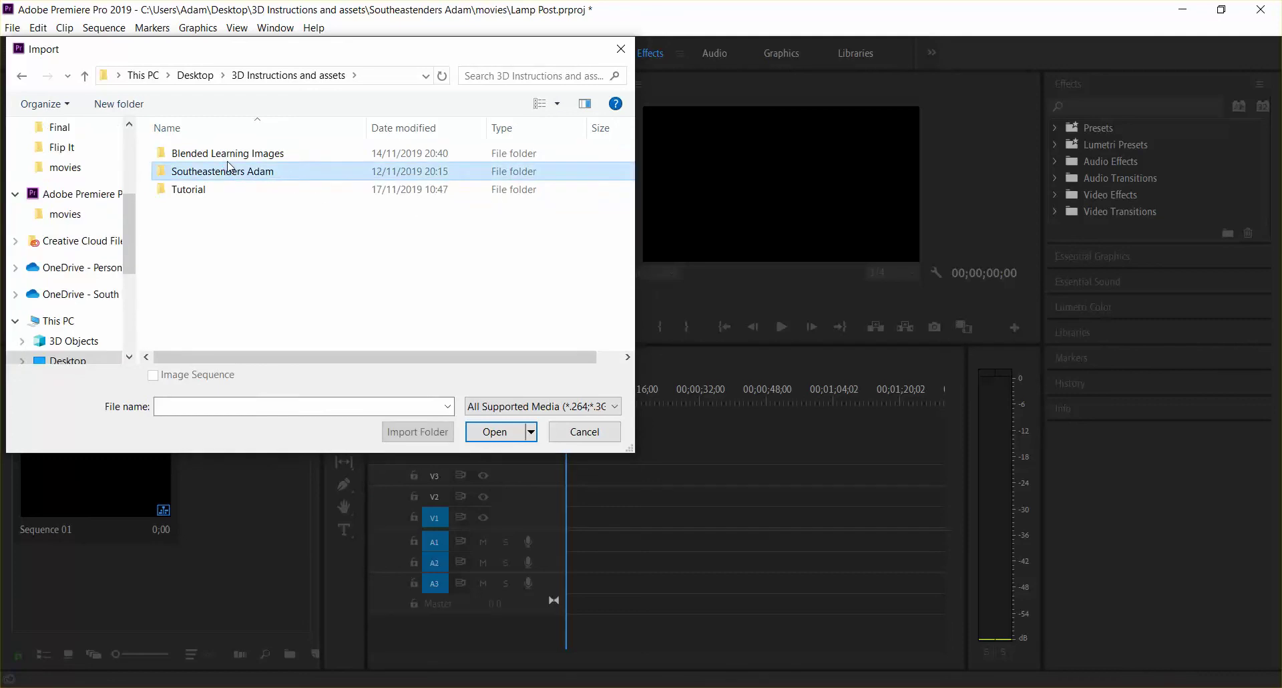
double_click(213, 242)
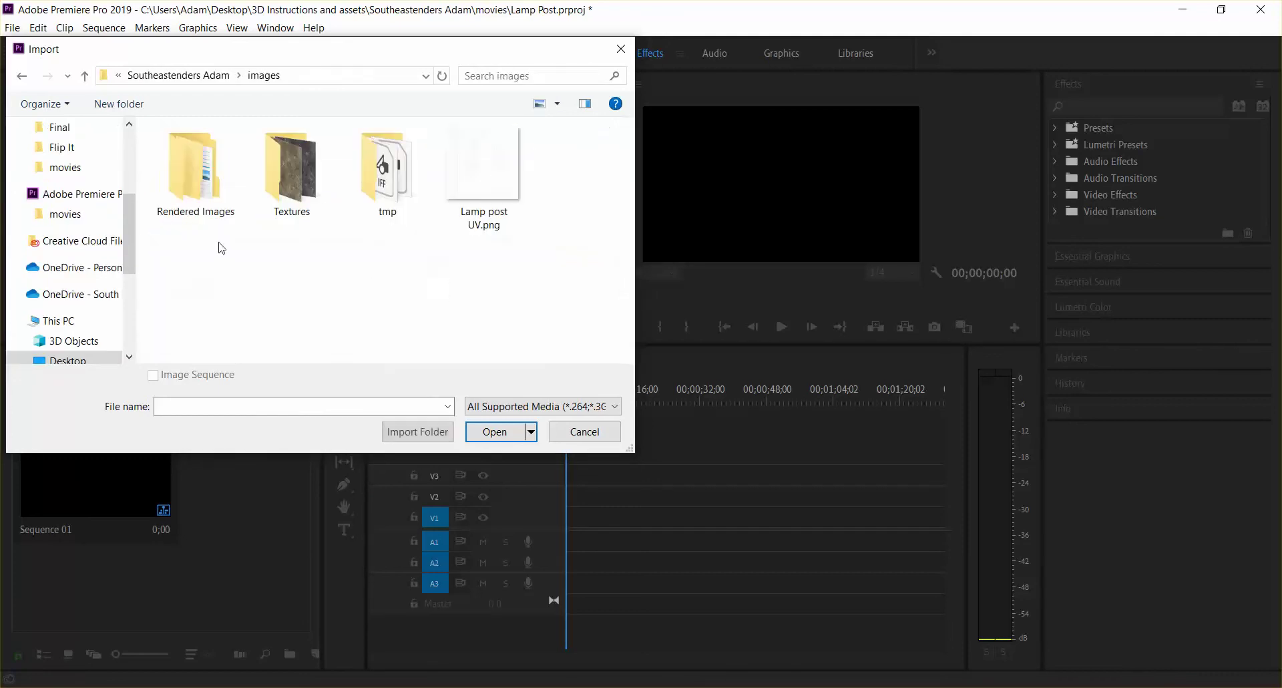
double_click(215, 173)
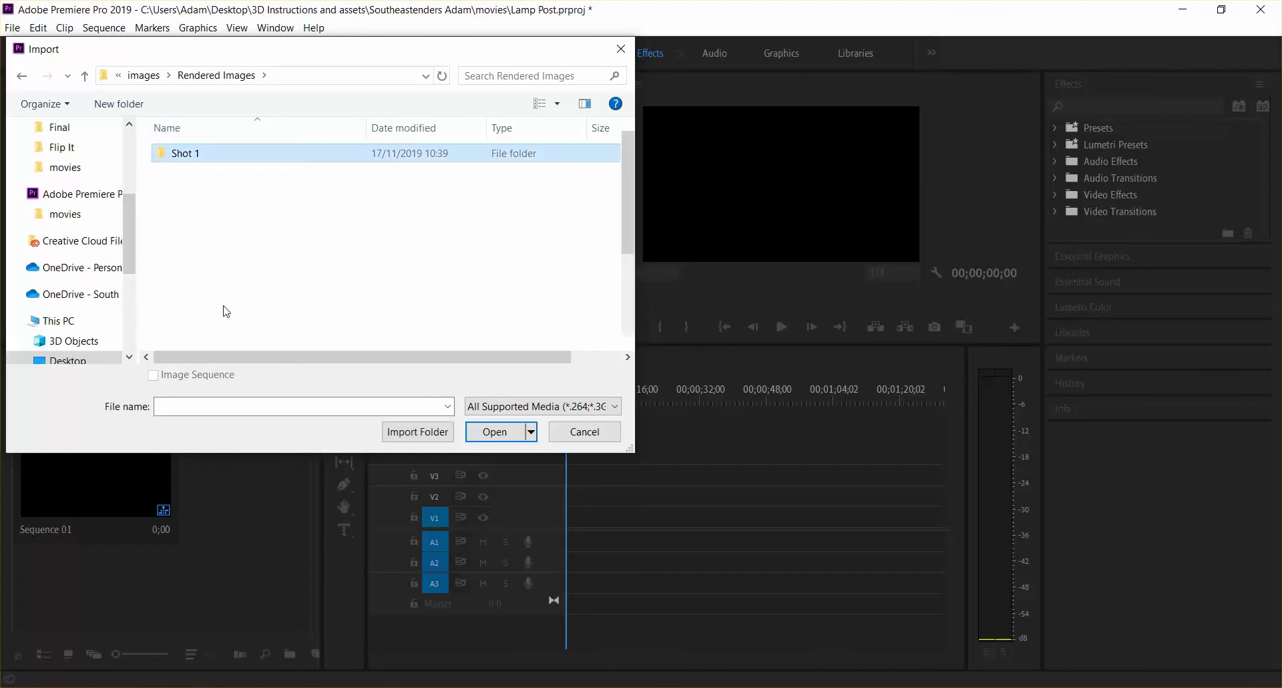
double_click(177, 160)
click(184, 158)
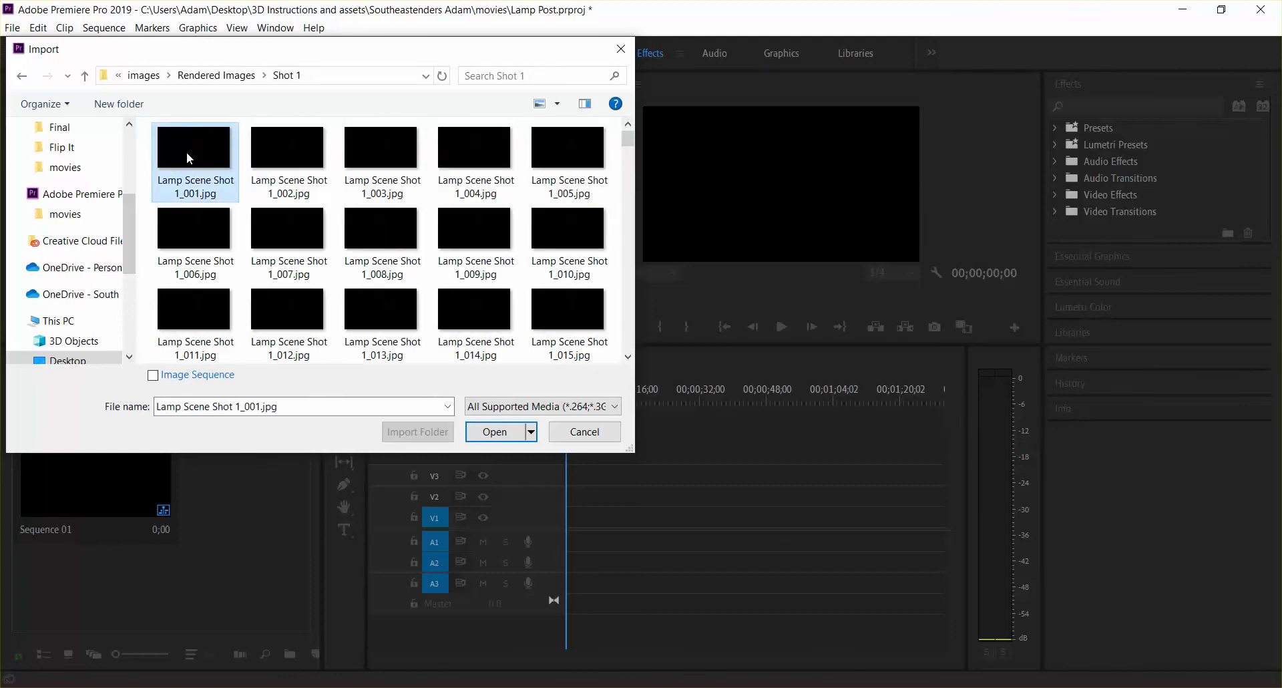
click(153, 375)
click(494, 432)
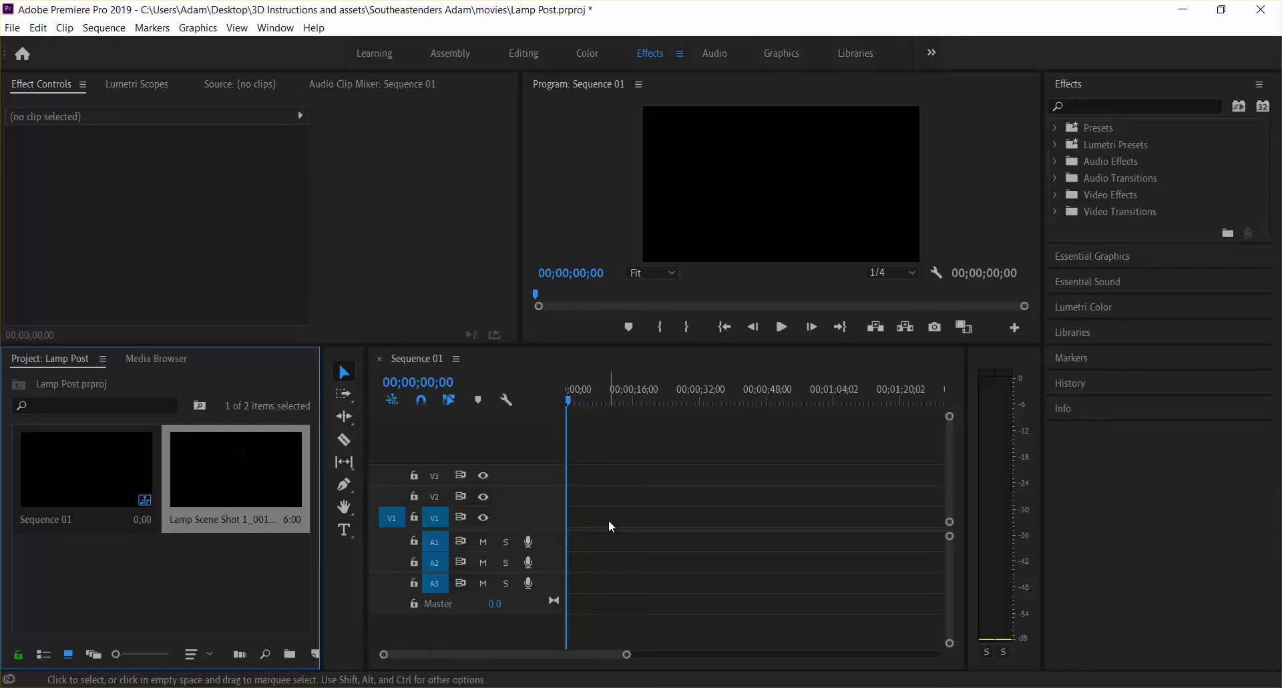
Place the Lamp Scene Shot 1 clip at the start of V1, change the sequence settings to match it, and play it back
drag(230, 477, 575, 523)
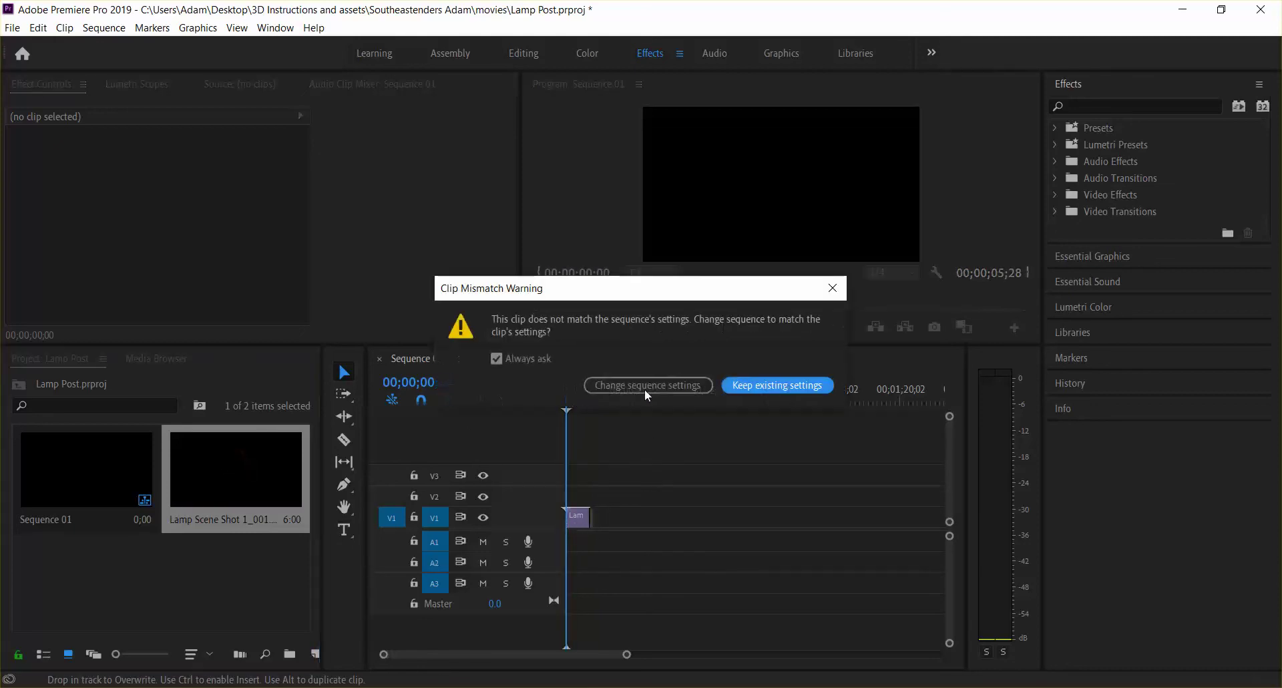
click(651, 386)
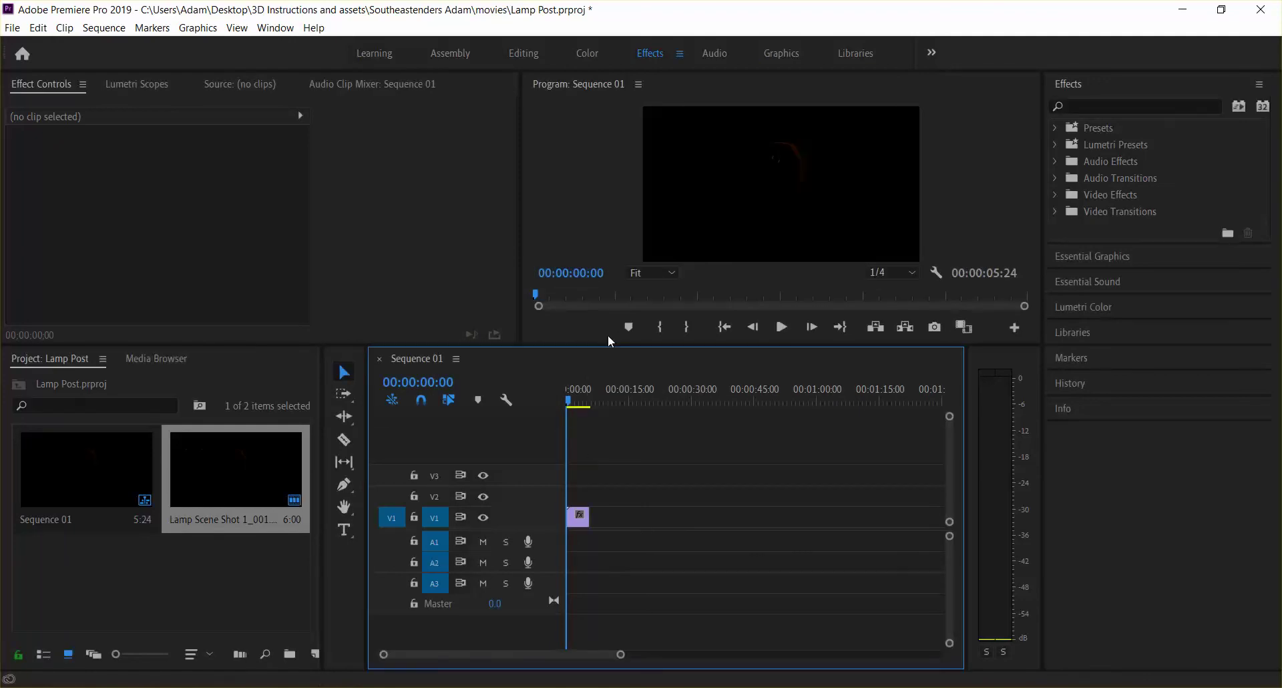
click(783, 327)
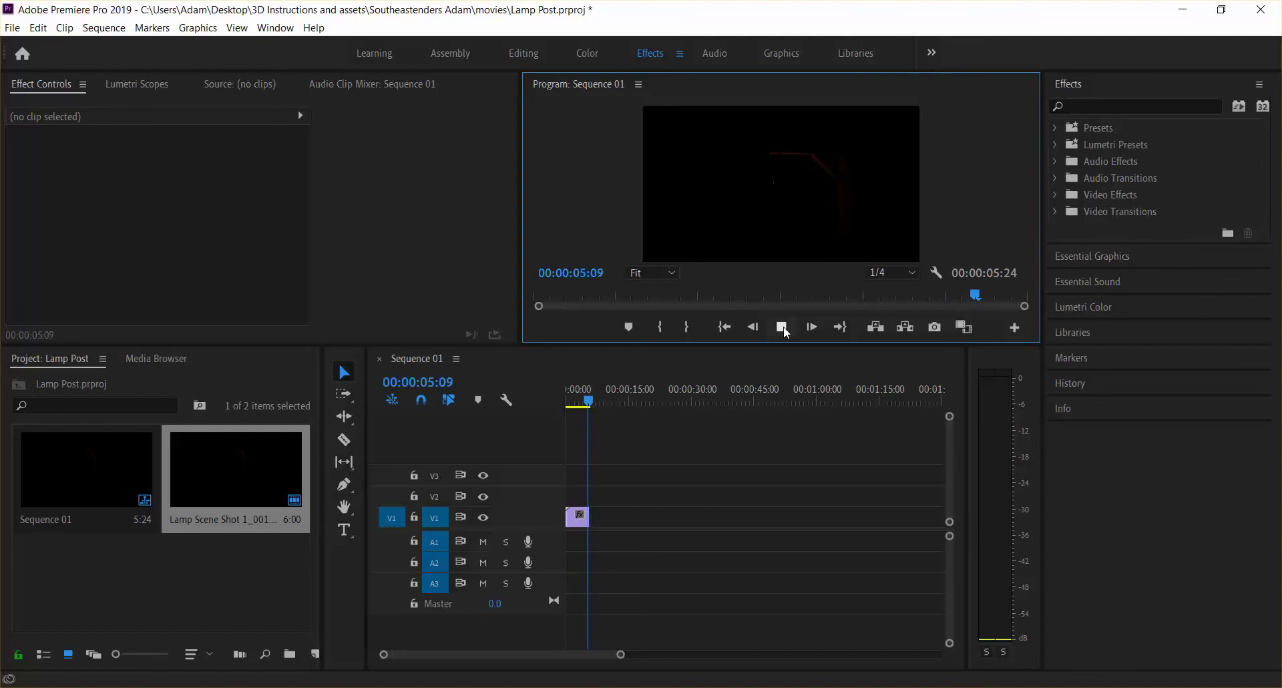
click(783, 327)
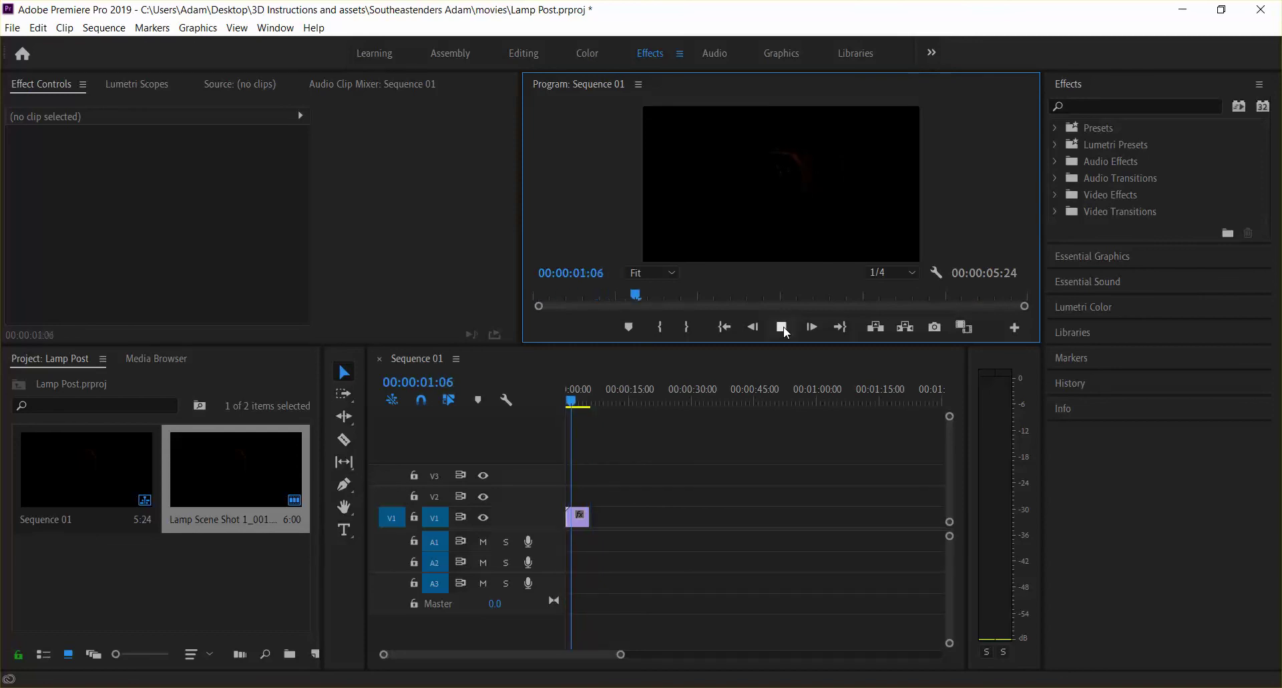
click(782, 327)
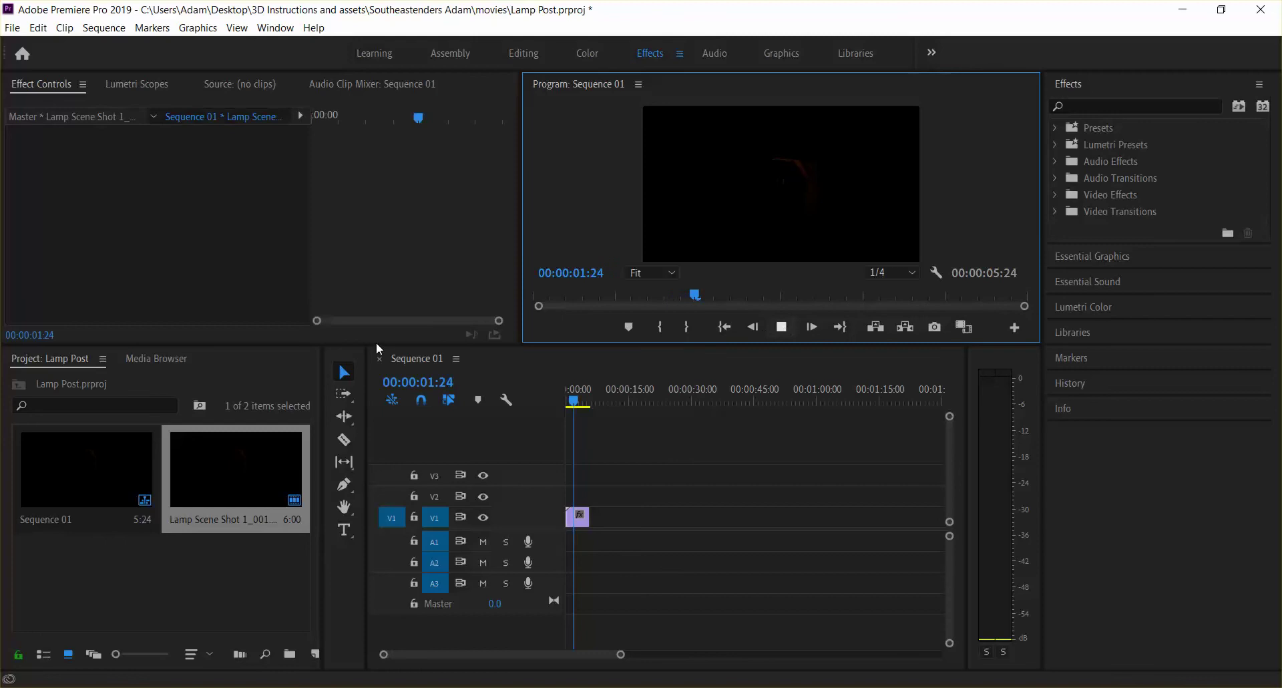
Open the media export settings for the lamp post sequence and browse to the project's movies folder as the output location
click(12, 27)
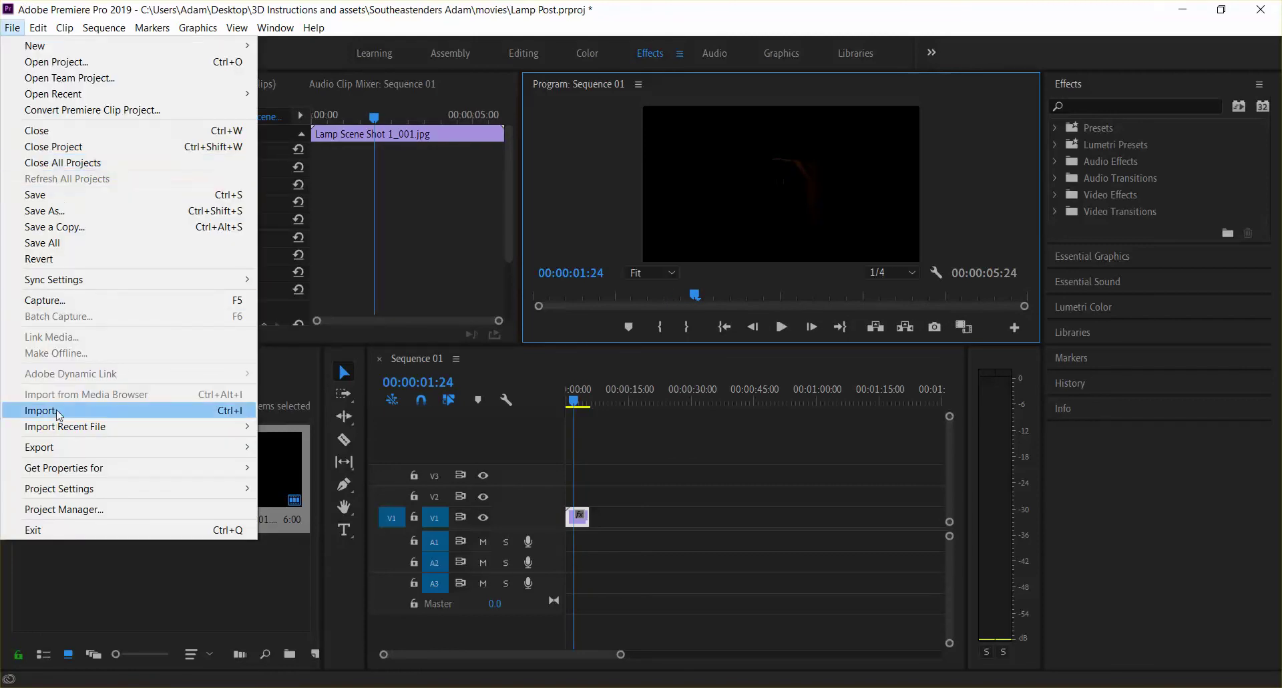
mouse_move(100, 447)
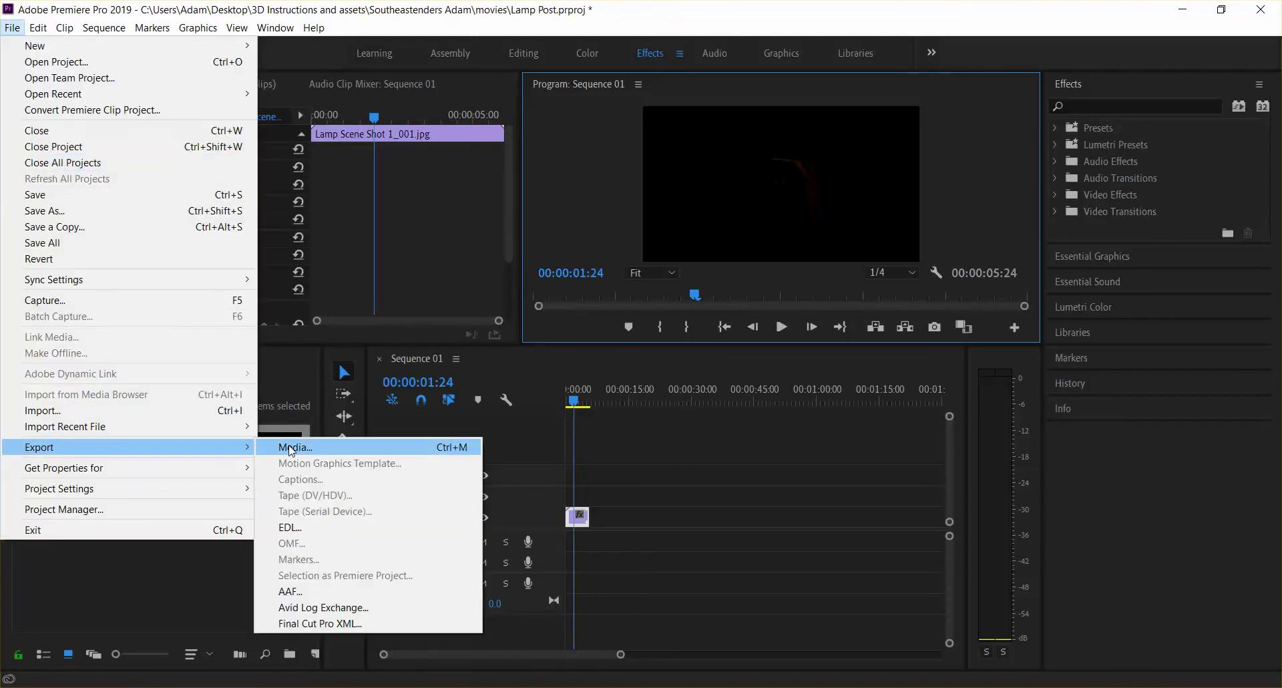
click(291, 447)
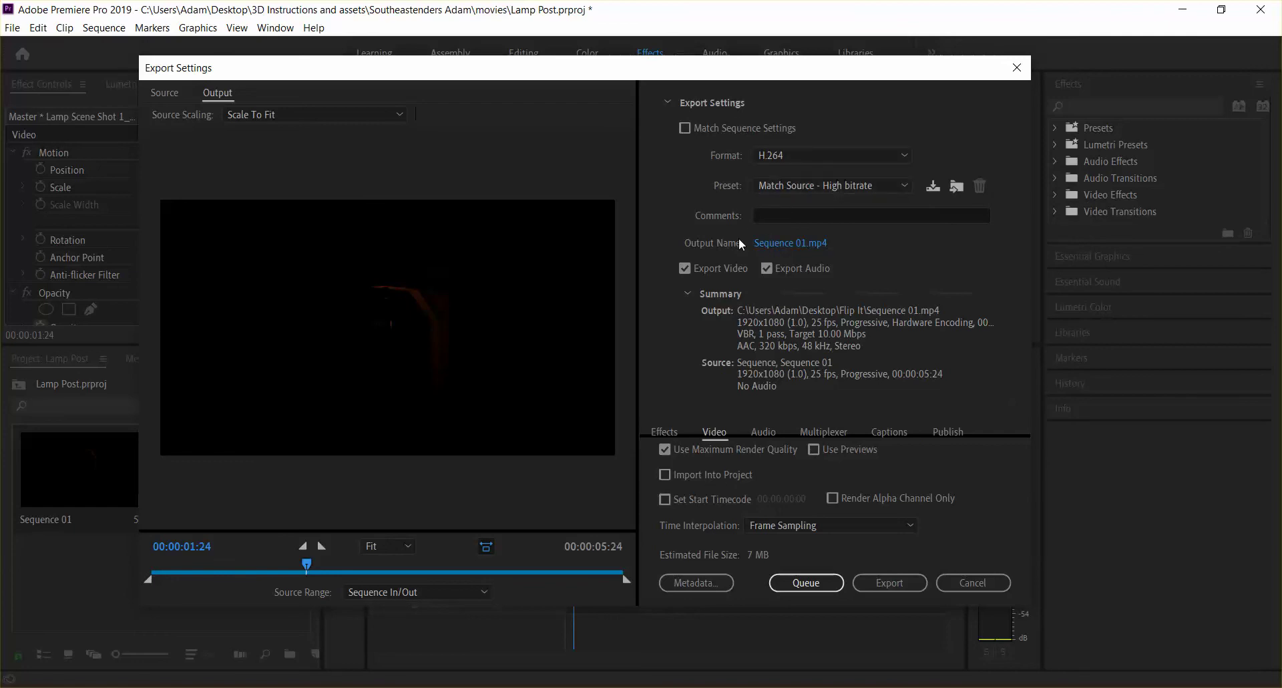
click(811, 244)
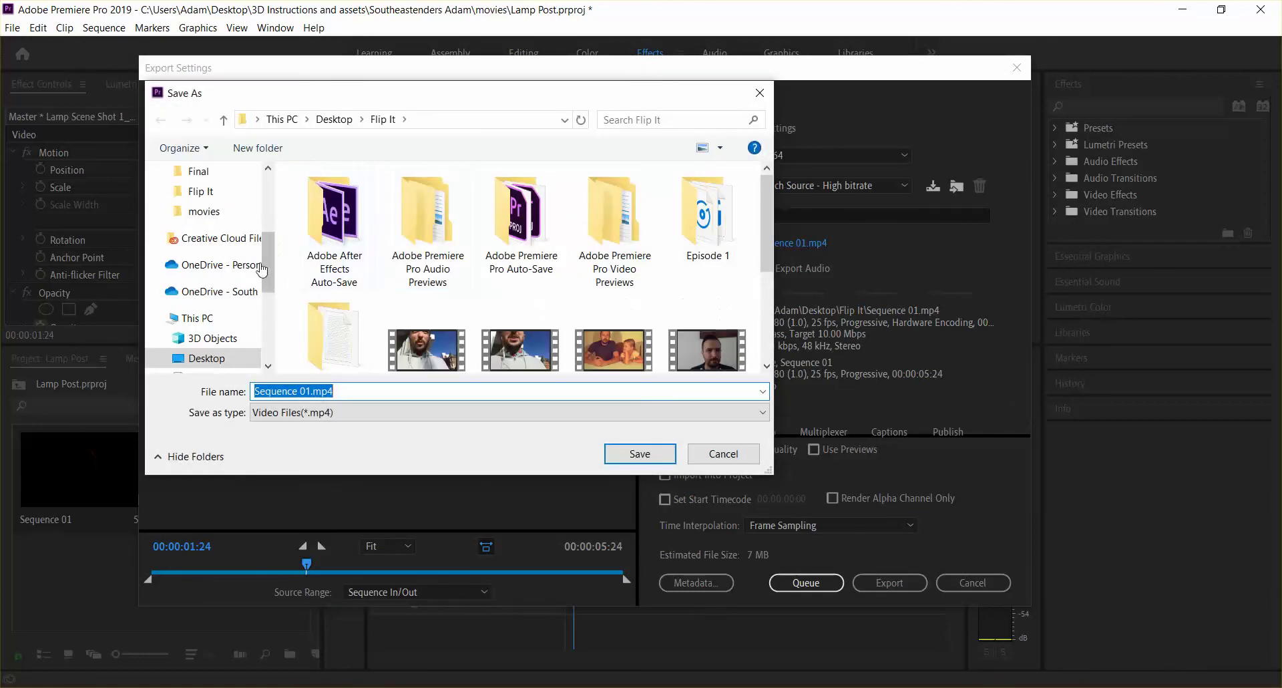
scroll(214, 227, up, 1)
click(220, 211)
click(357, 217)
double_click(358, 221)
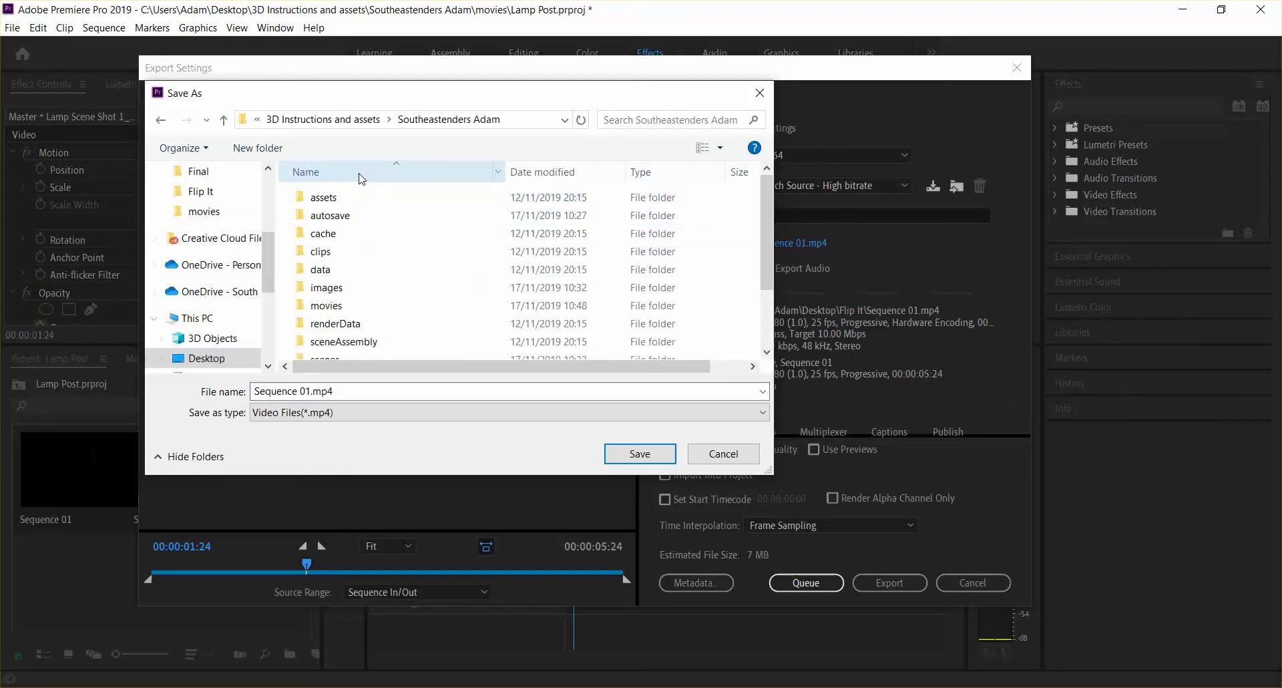
double_click(358, 305)
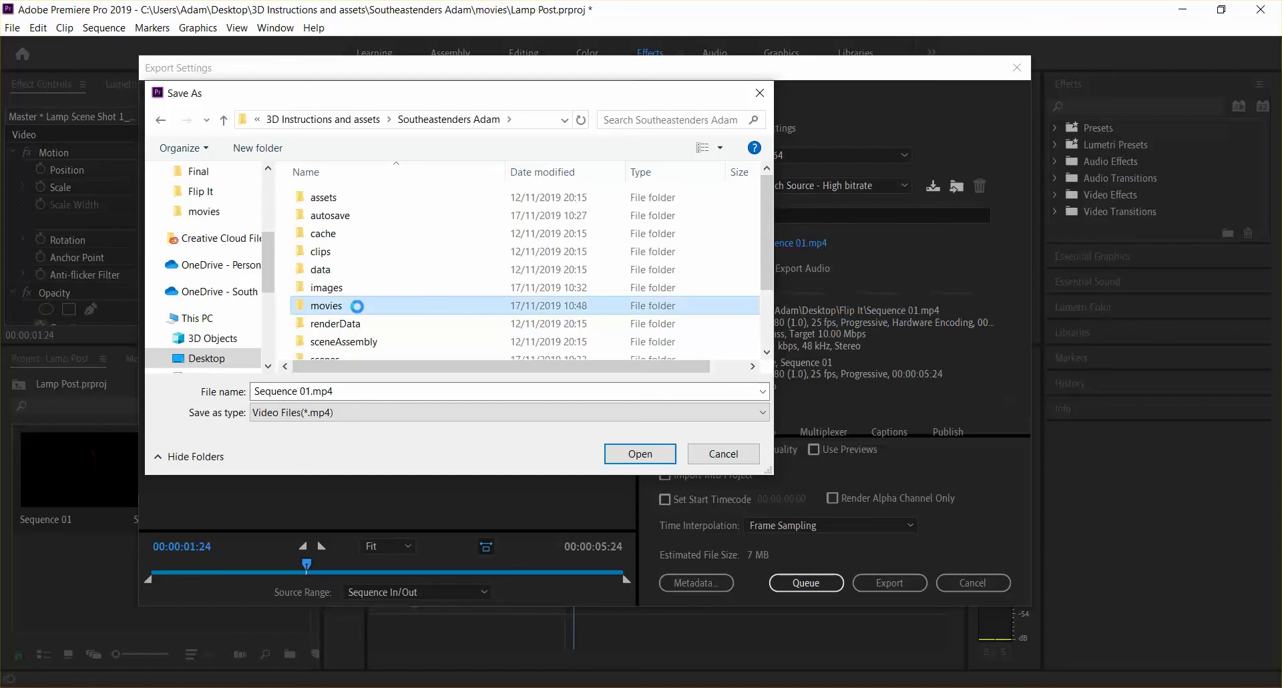
Name the output file LampPost Render 1.mp4, save it in the movies folder and export the video
drag(311, 393, 155, 395)
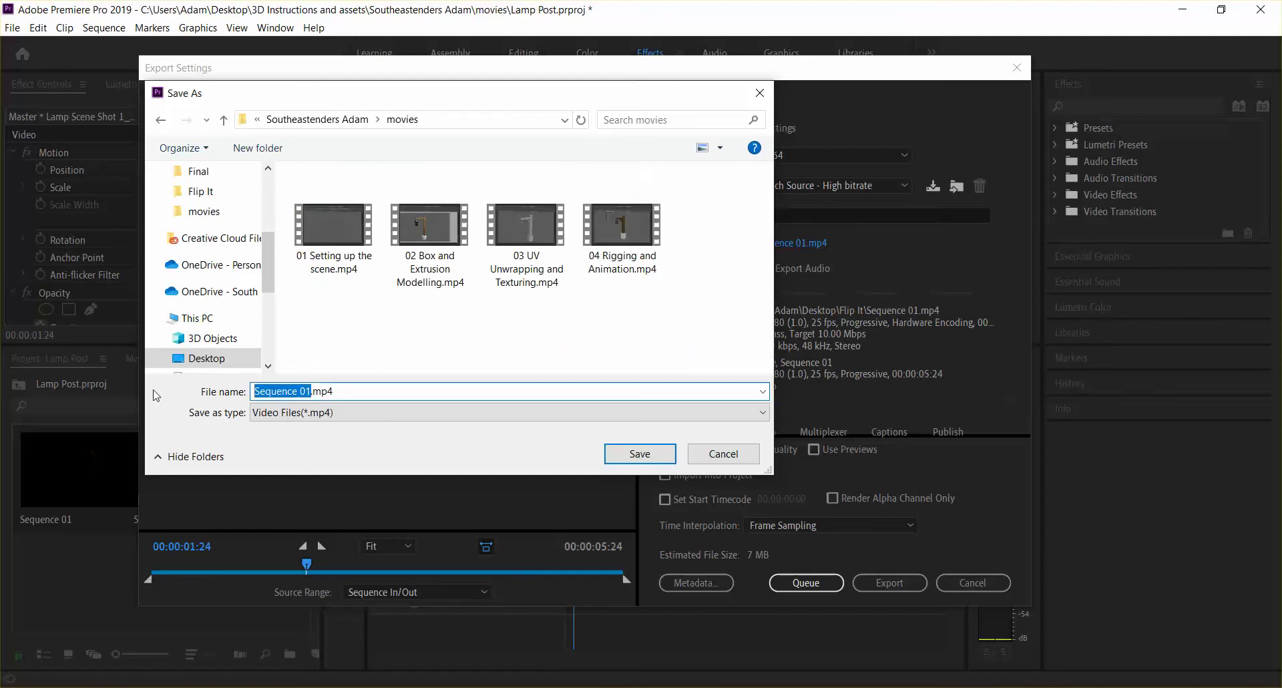
text(Lamp)
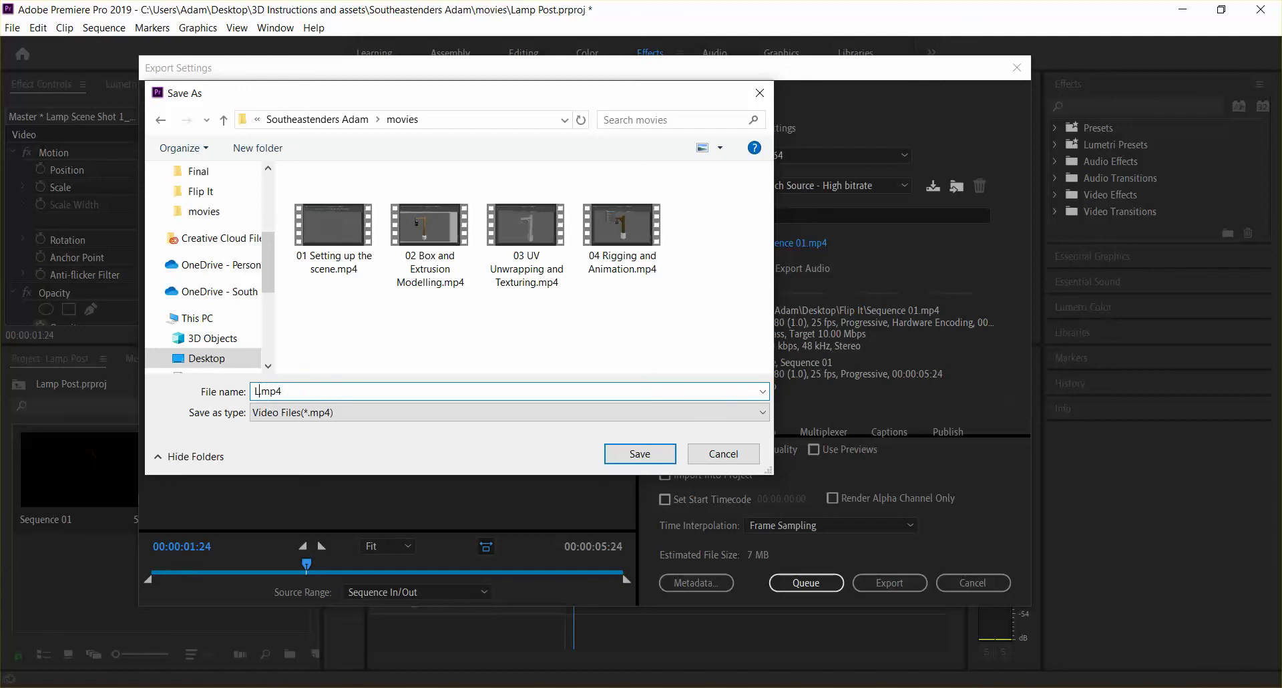
text(Post Render 1)
key(Return)
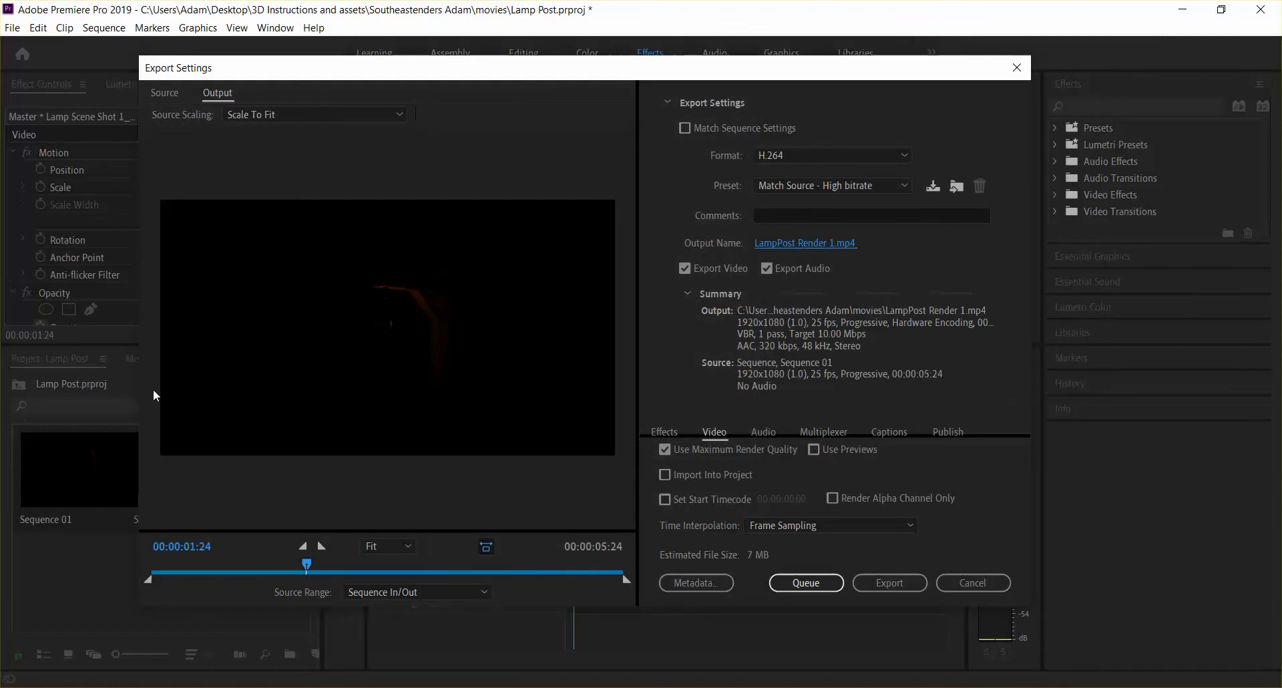
click(883, 587)
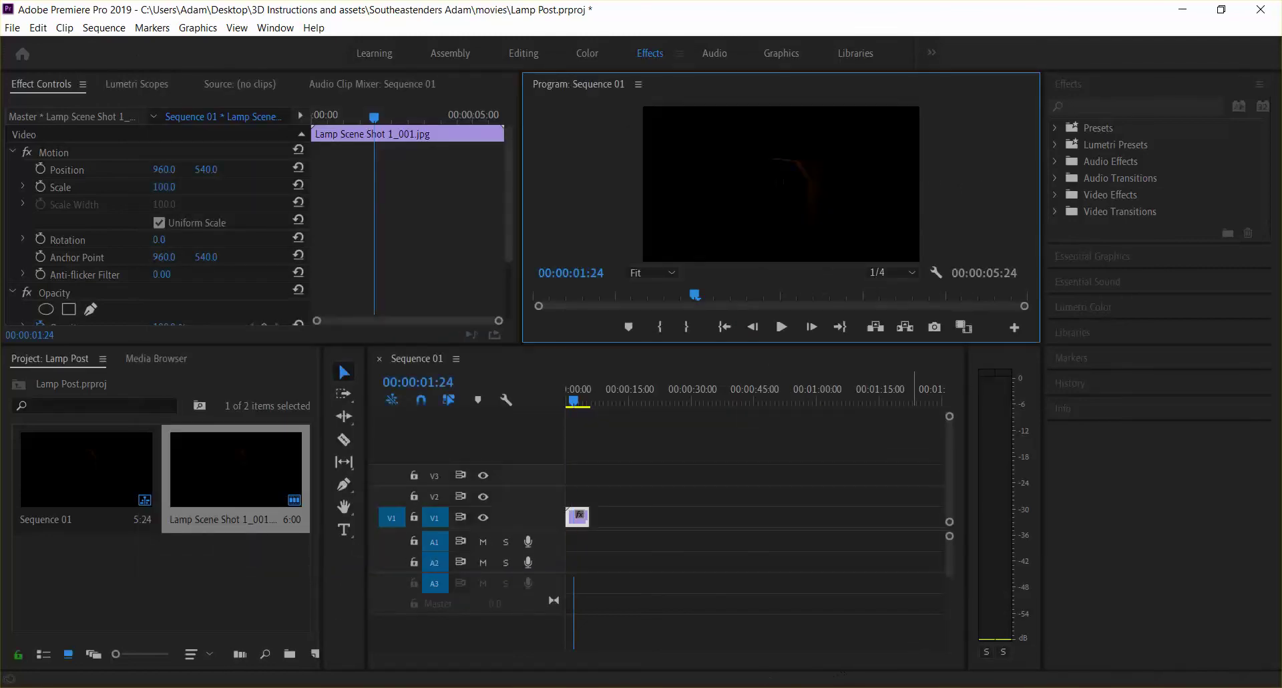
Switch to File Explorer, go to the project's movies folder, open LampPost Render 1.mp4 and replay it to check the render
key(alt+Tab)
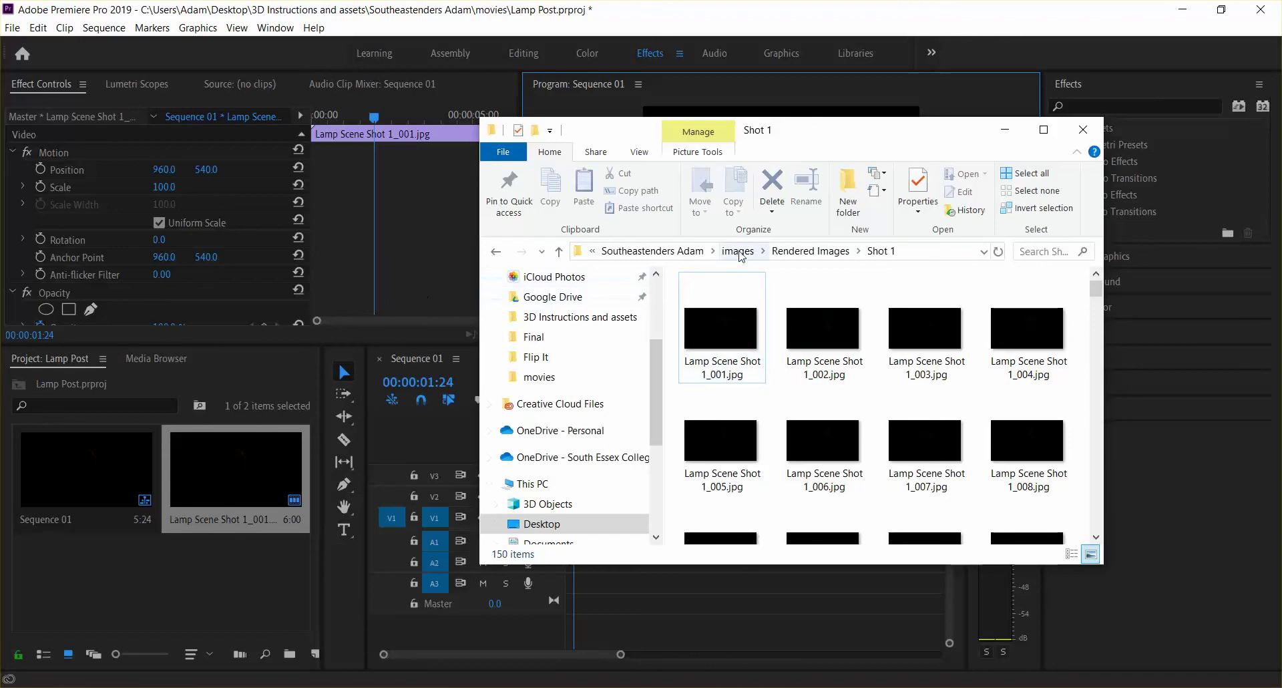
click(625, 251)
click(838, 251)
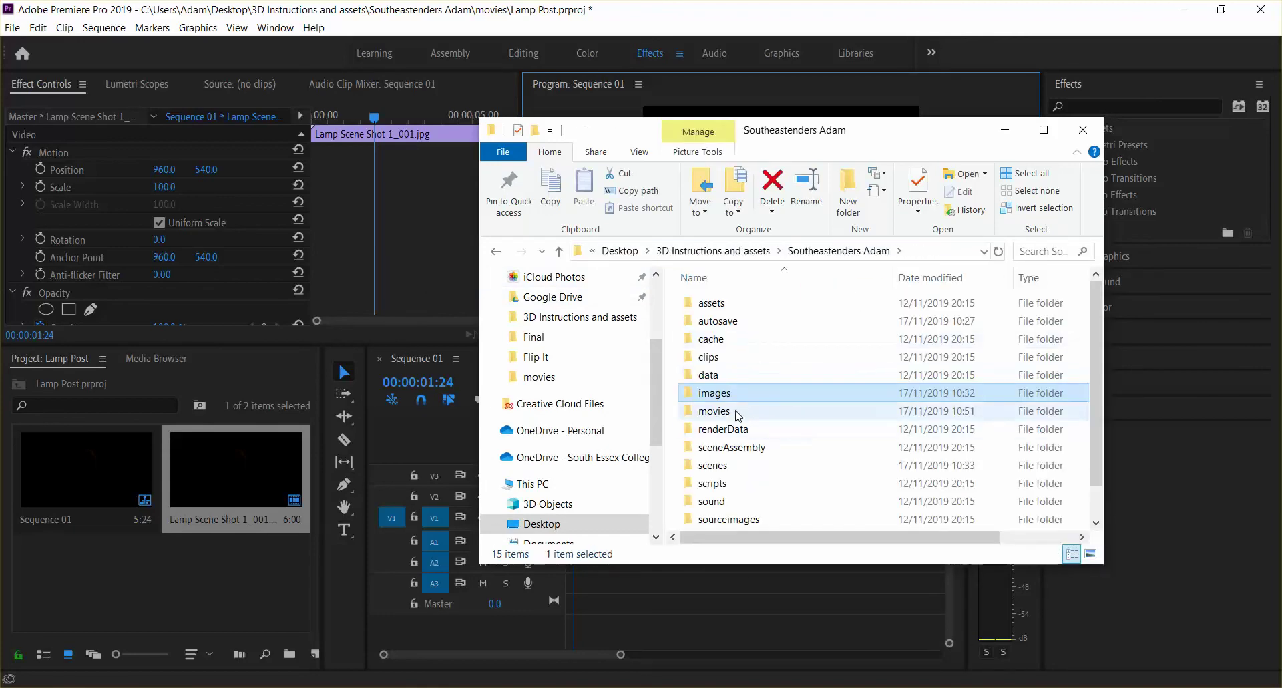
double_click(756, 409)
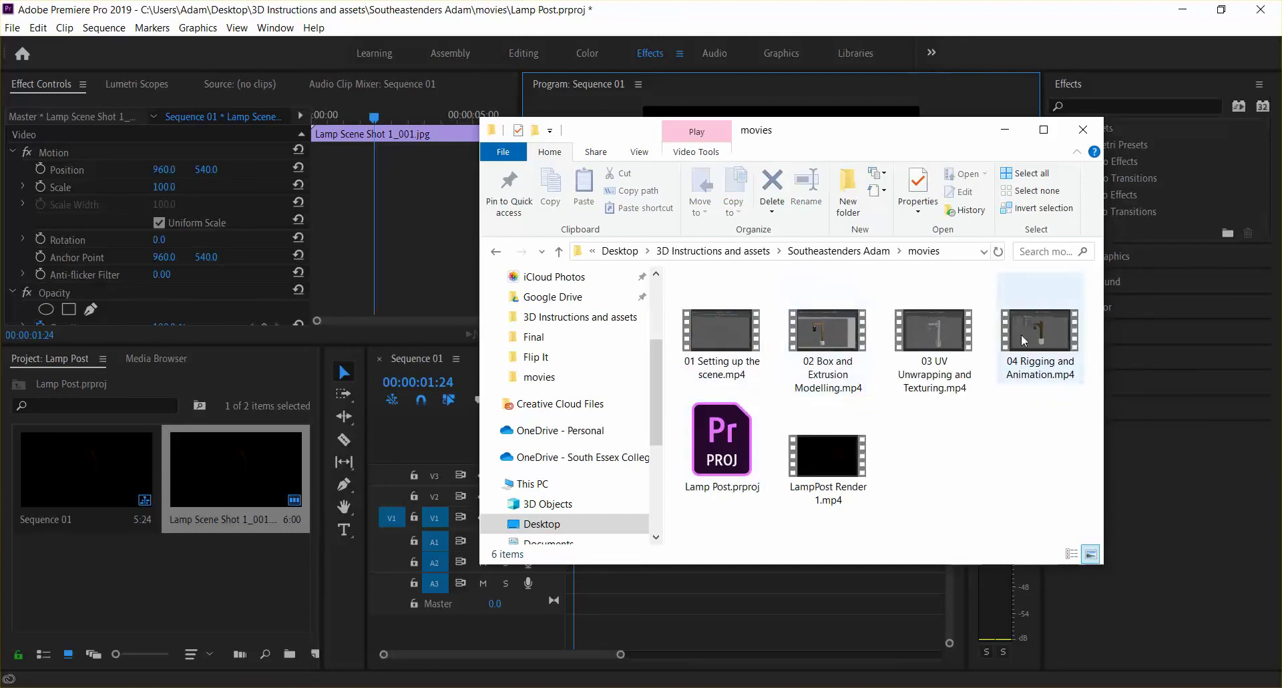
click(815, 461)
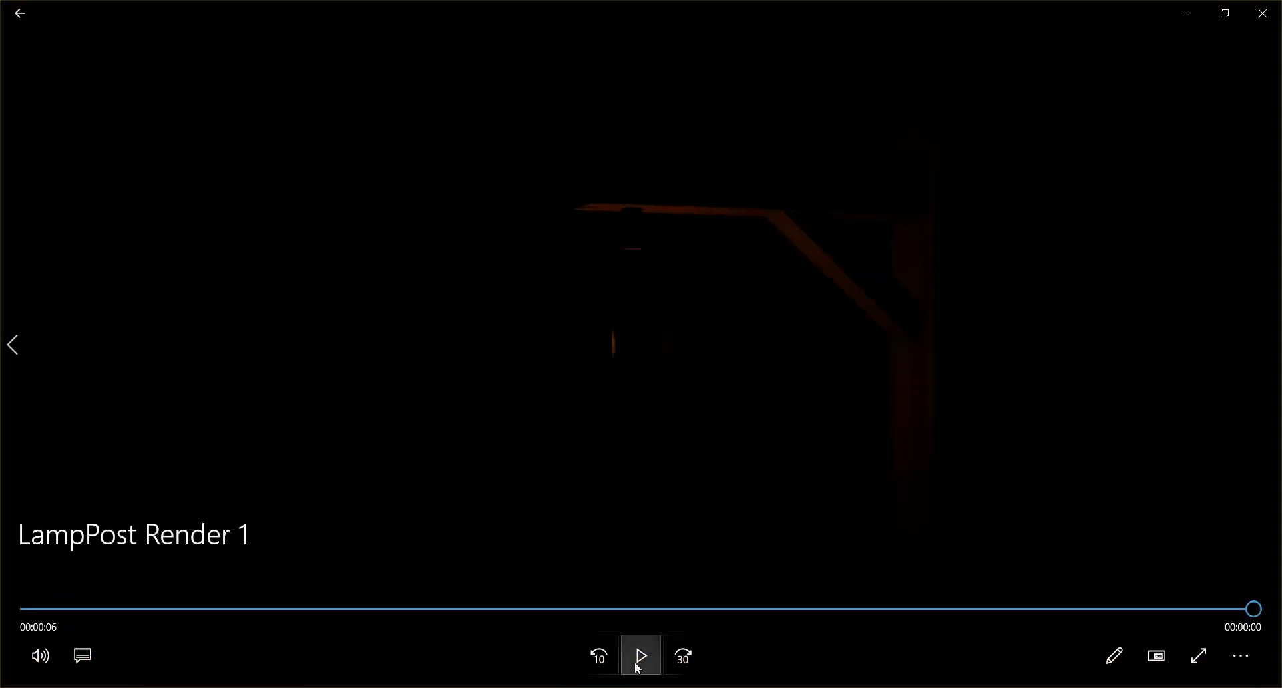
click(641, 656)
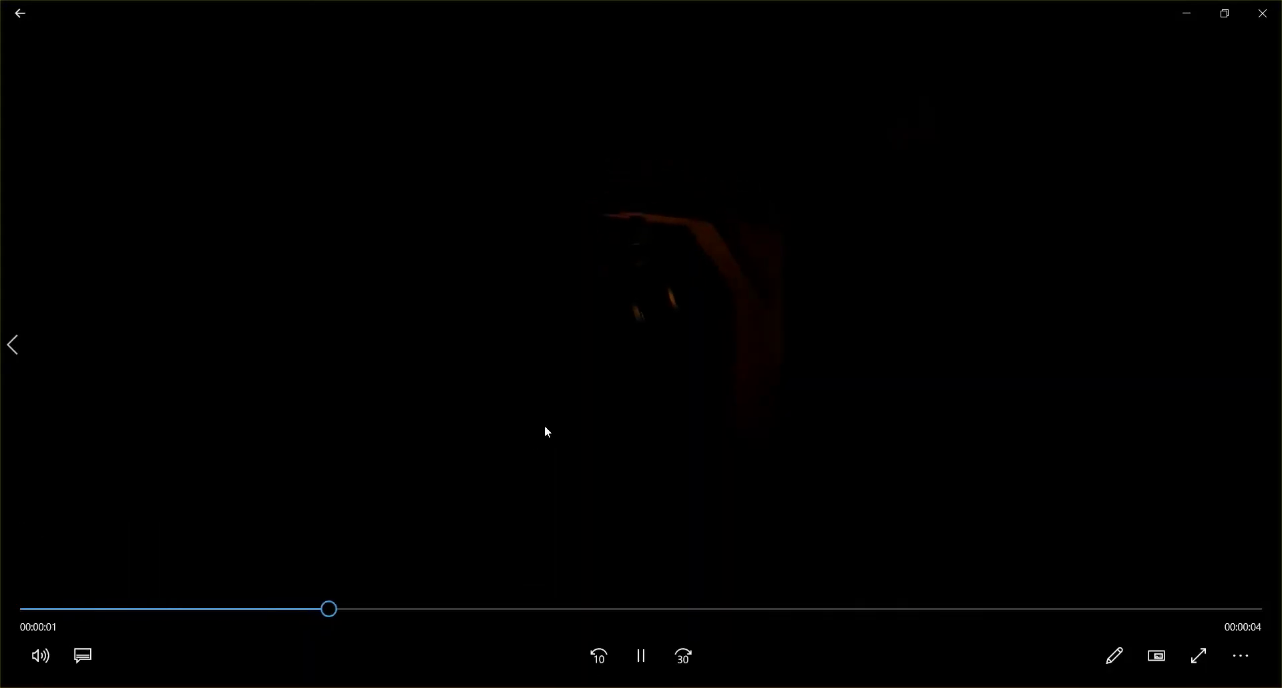